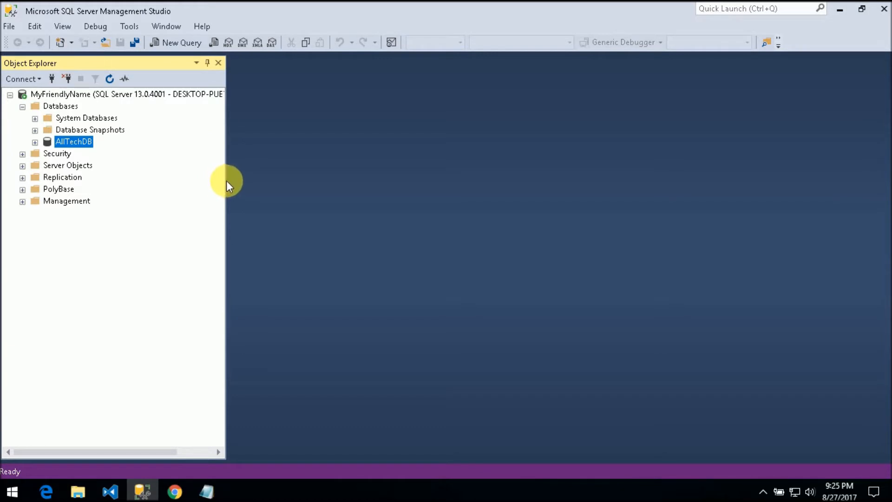
# Step: Narrow the Object Explorer pane and open the Back Up task for the AllTechDB database
pyautogui.moveTo(227, 181); pyautogui.dragTo(286, 182)
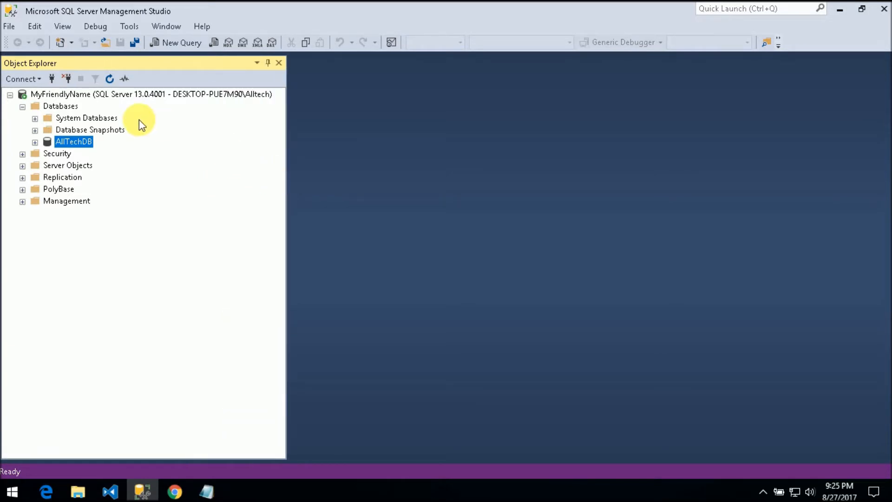
pyautogui.moveTo(286, 176); pyautogui.dragTo(147, 155)
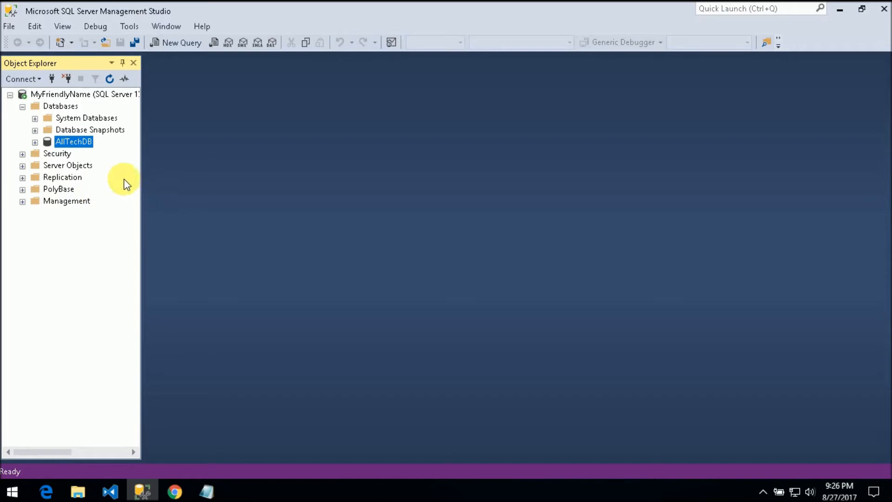
pyautogui.rightClick(78, 140)
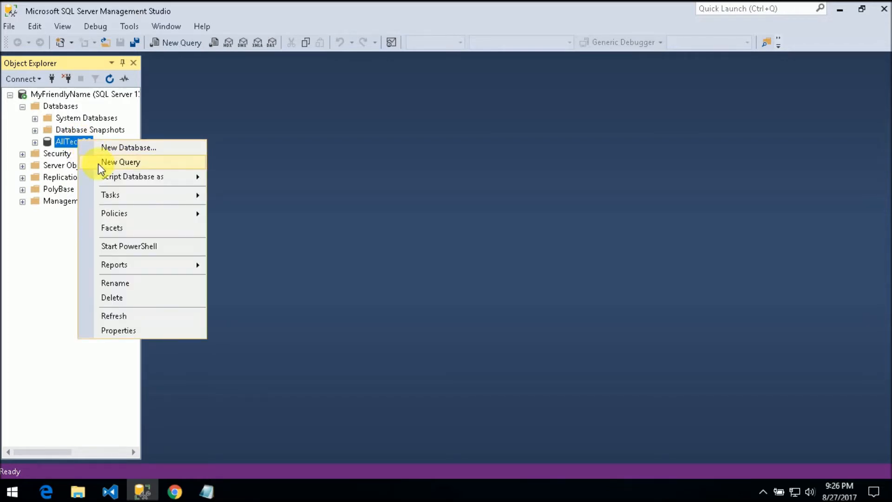
pyautogui.moveTo(122, 197)
pyautogui.click(60, 138)
pyautogui.rightClick(60, 139)
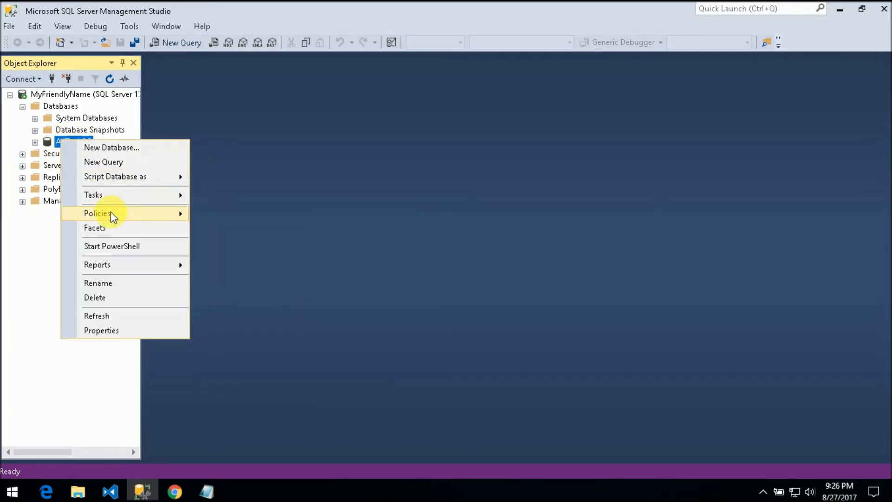
pyautogui.moveTo(116, 197)
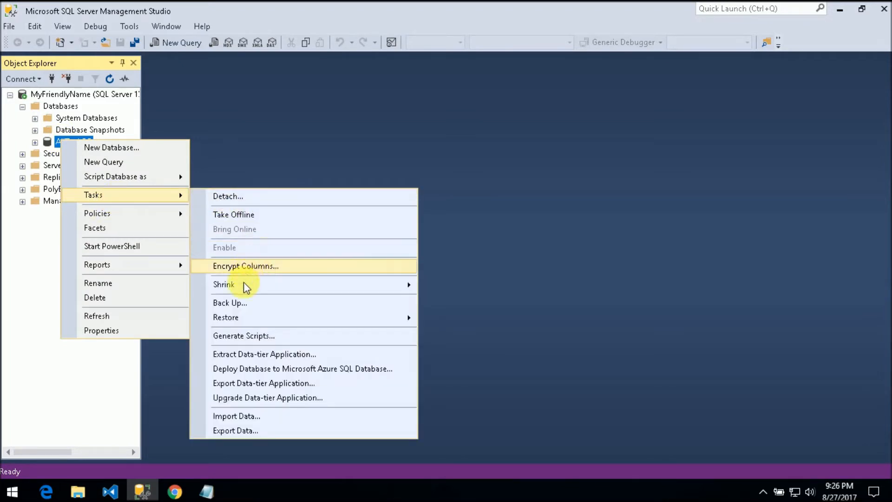
pyautogui.click(241, 305)
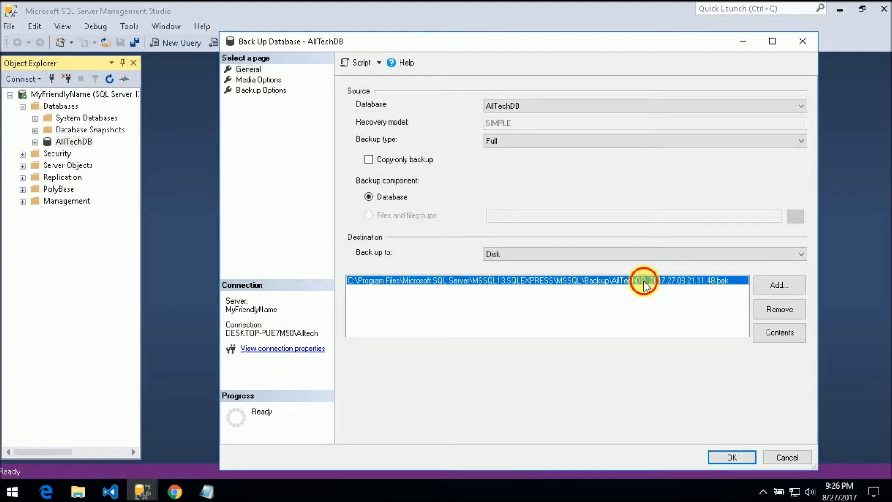
# Step: Copy the default backup folder path from the backup destination settings without adding a new destination
pyautogui.click(771, 291)
pyautogui.click(389, 243)
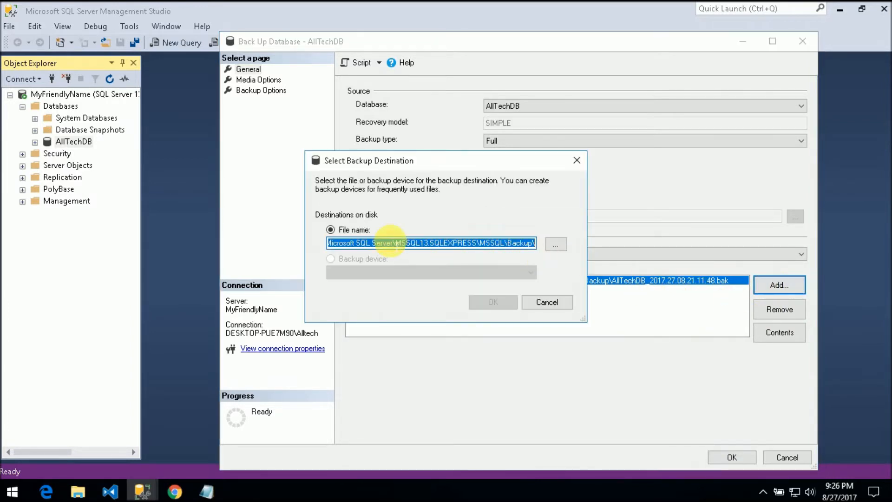
pyautogui.click(533, 242)
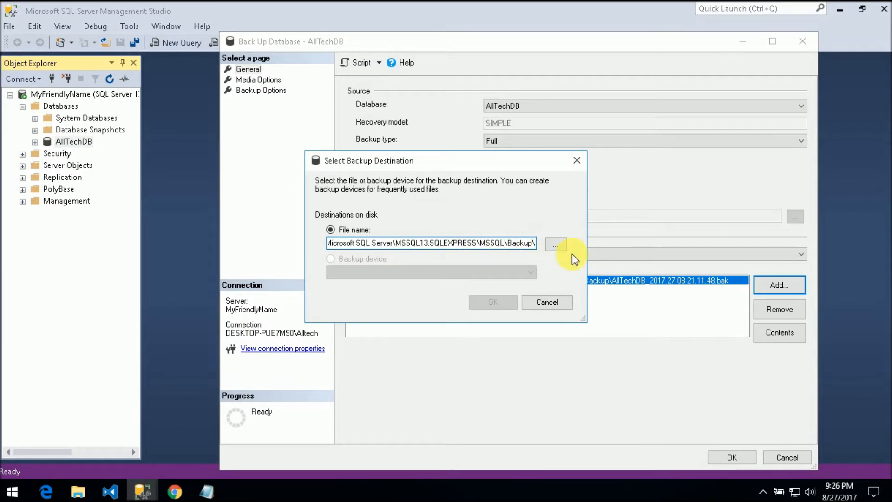
pyautogui.hotkey('ctrl', 'a')
pyautogui.hotkey('ctrl', 'c')
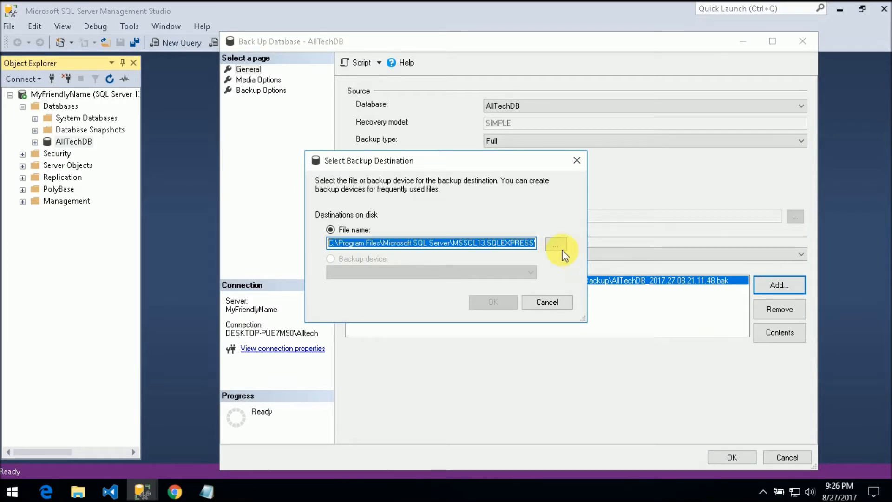
pyautogui.click(547, 303)
# Step: Open the copied MSSQL Backup folder path in File Explorer and place its window beside the backup settings
pyautogui.press('super+r')
pyautogui.hotkey('ctrl', 'v')
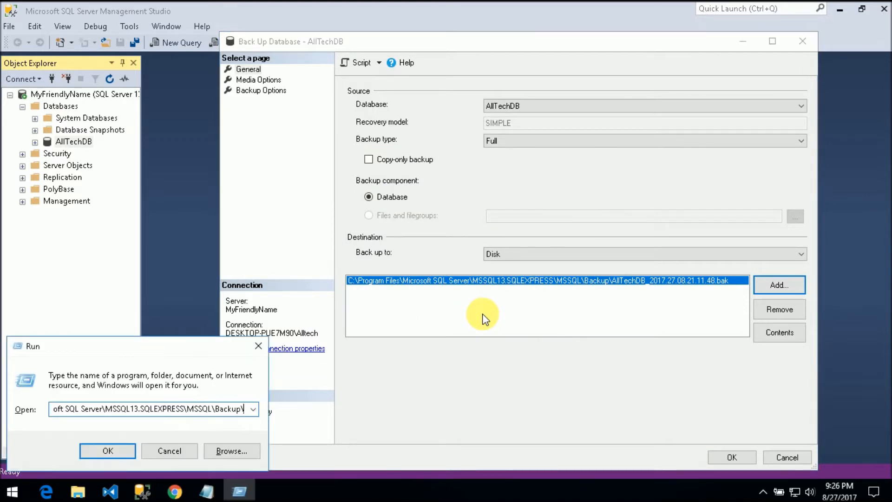
pyautogui.press('Return')
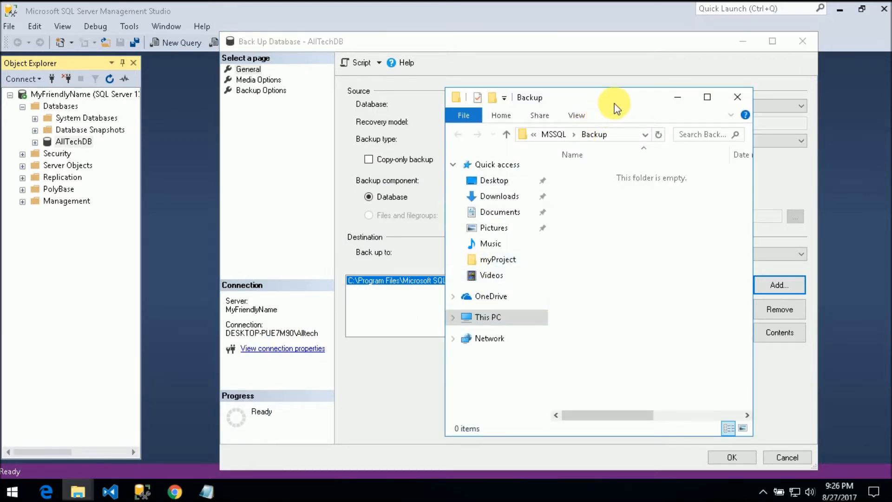
pyautogui.moveTo(615, 93); pyautogui.dragTo(226, 87)
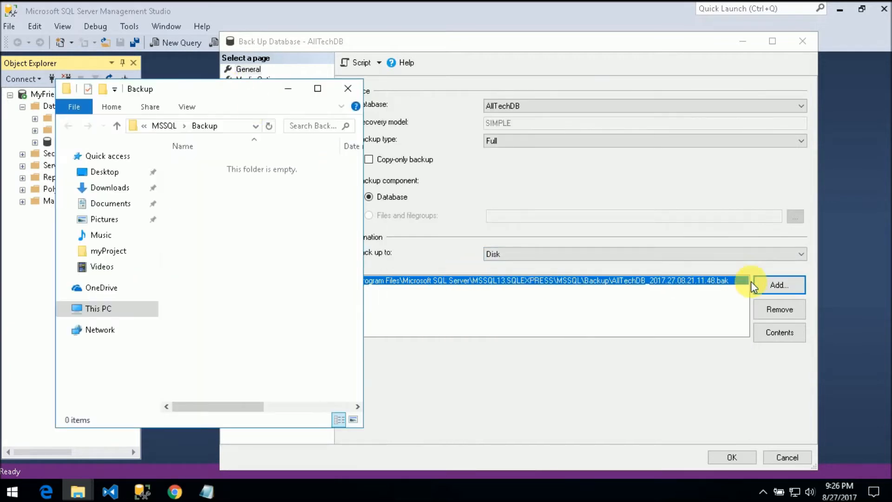
# Step: Run the full backup of AllTechDB to the default disk destination and dismiss the completion message
pyautogui.click(670, 377)
pyautogui.click(738, 456)
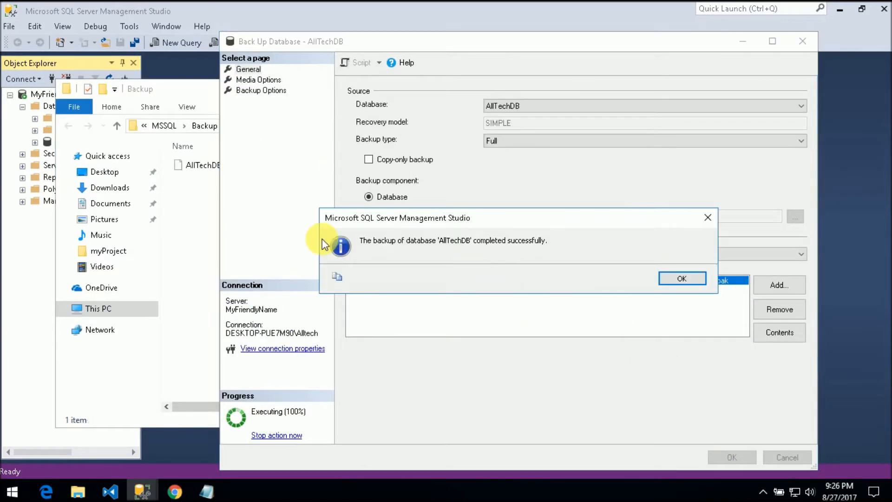
pyautogui.click(669, 278)
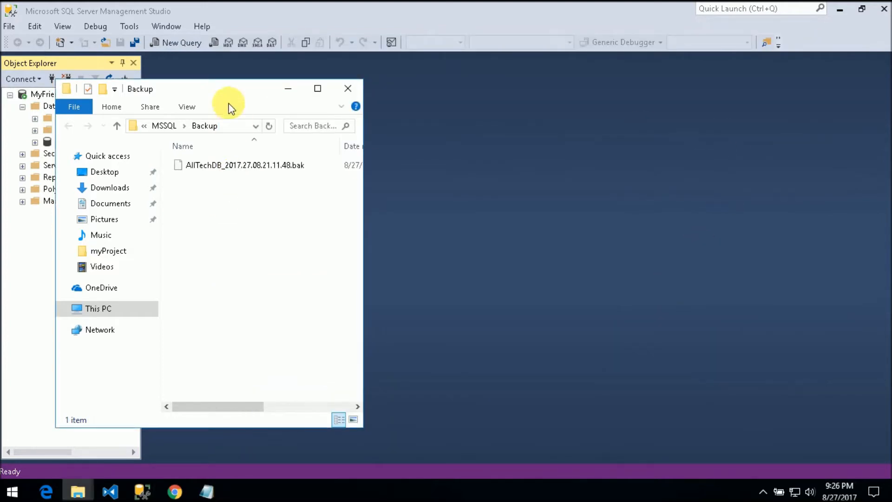
# Step: Delete the AllTechDB .bak file from the Backup folder
pyautogui.moveTo(215, 89); pyautogui.dragTo(402, 100)
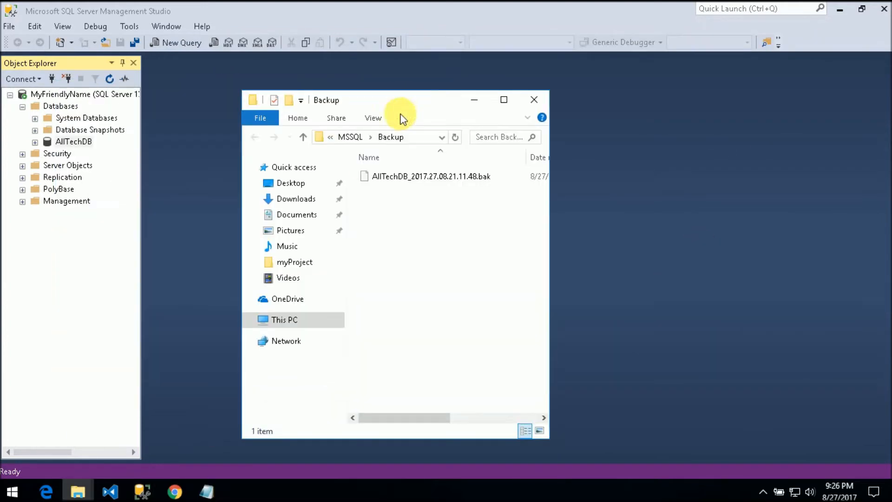
pyautogui.click(431, 177)
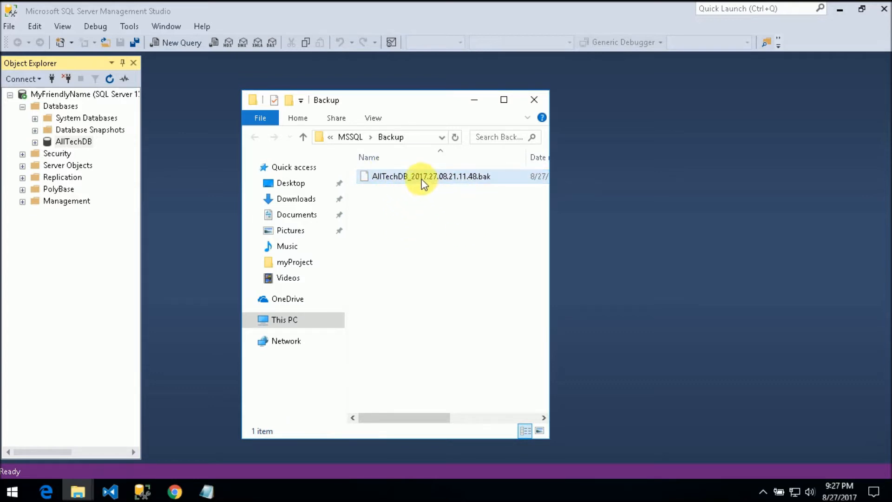
pyautogui.press('Delete')
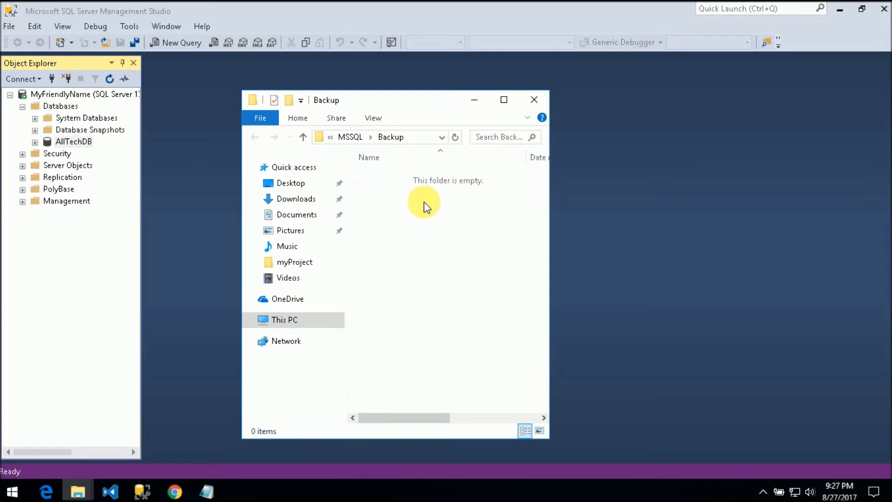
# Step: Create a new text document in the Backup folder, name it backup.bat and accept the extension change
pyautogui.rightClick(395, 235)
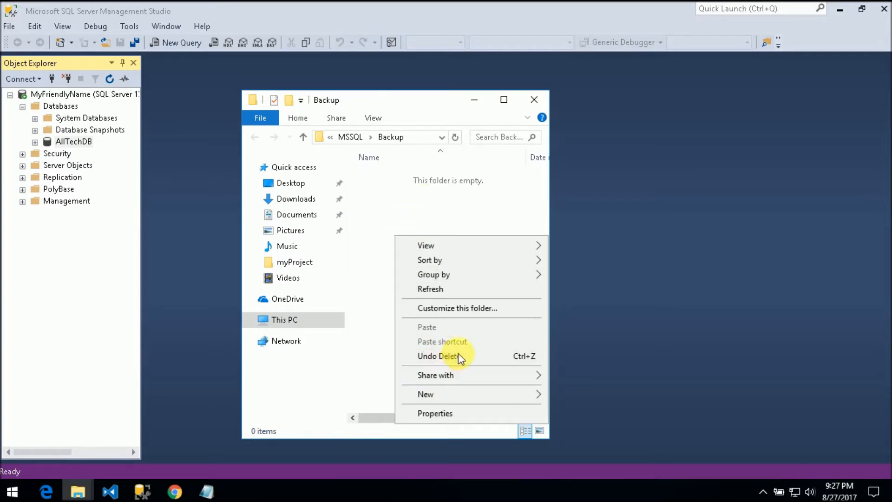
pyautogui.moveTo(452, 397)
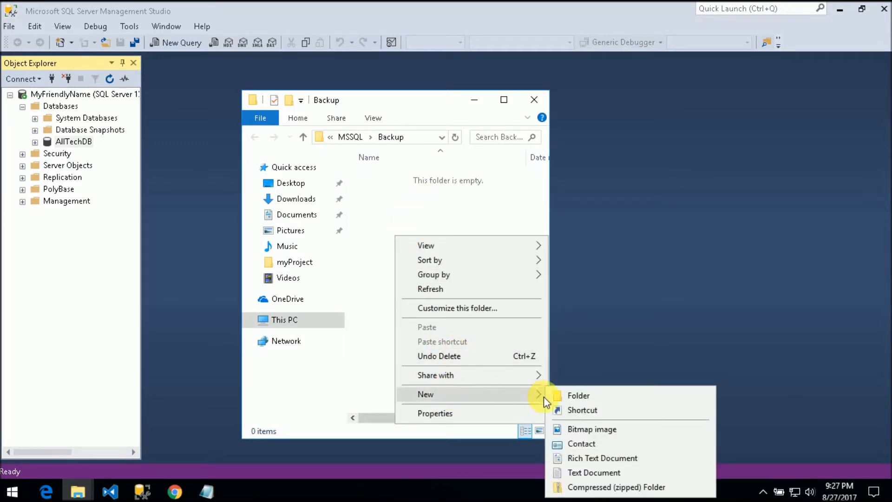
pyautogui.click(591, 474)
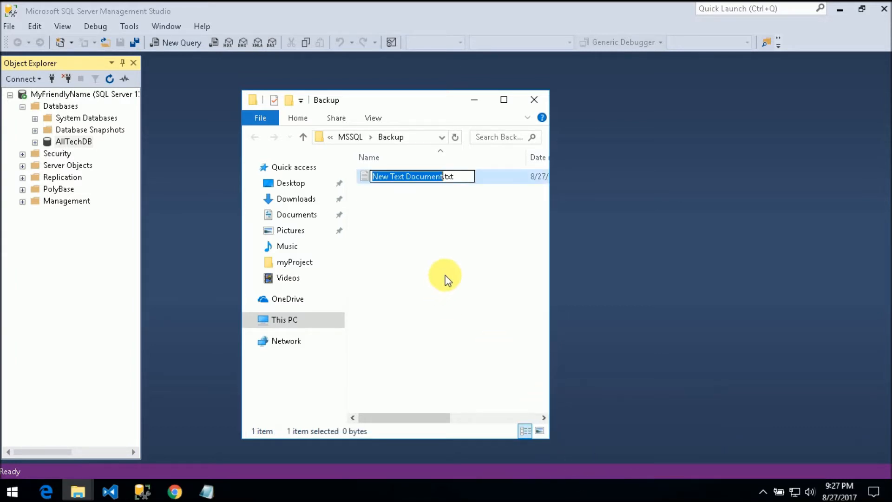
pyautogui.write('backup.bat')
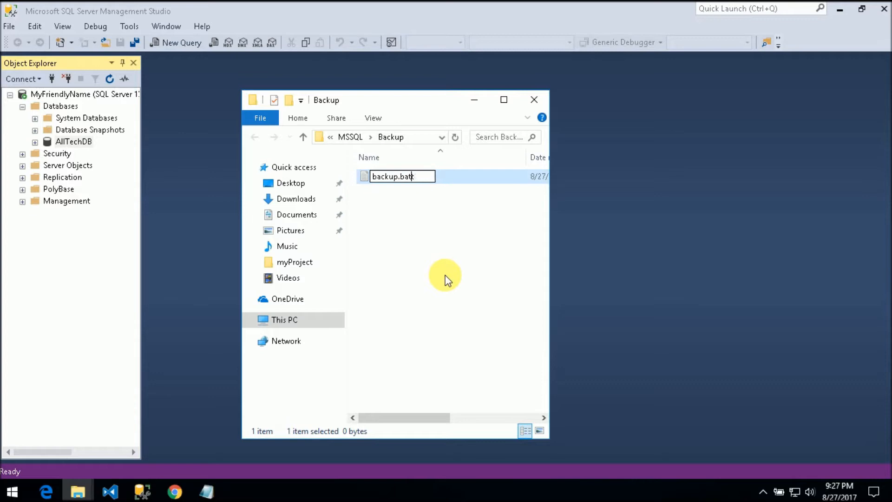
pyautogui.press('Return')
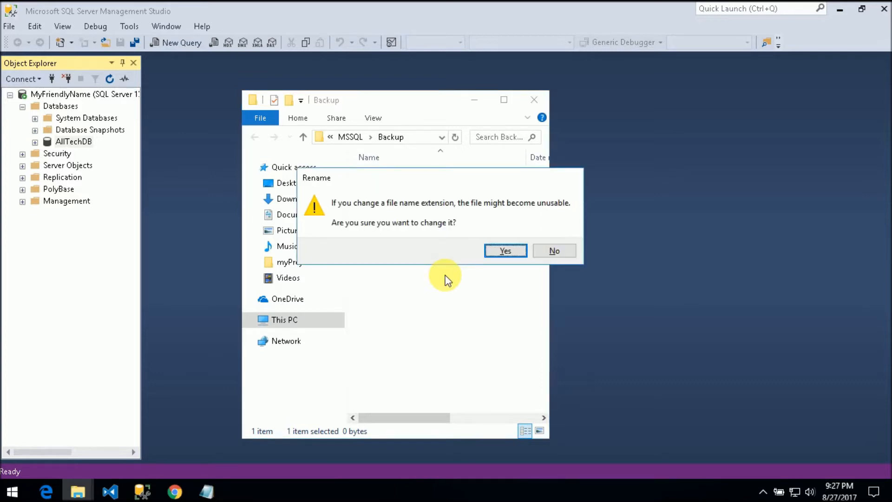
pyautogui.press('Return')
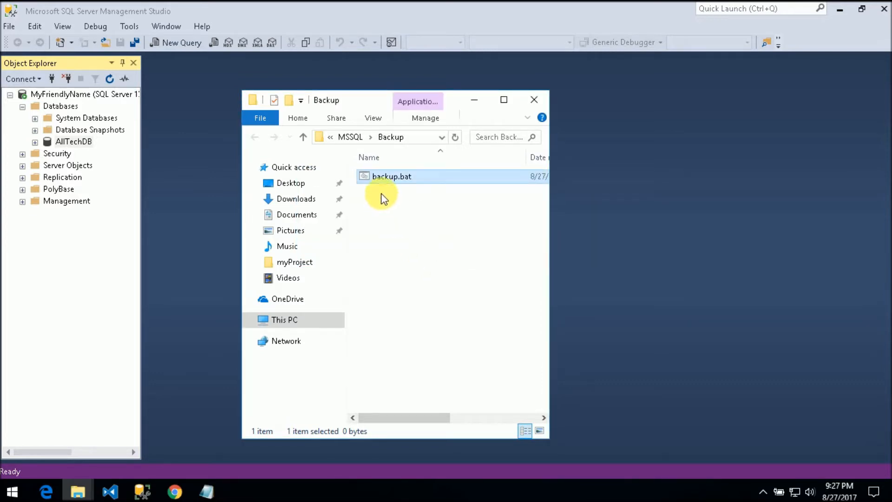
# Step: Open backup.bat for editing in Notepad and move its window to uncover more of the screen
pyautogui.rightClick(378, 183)
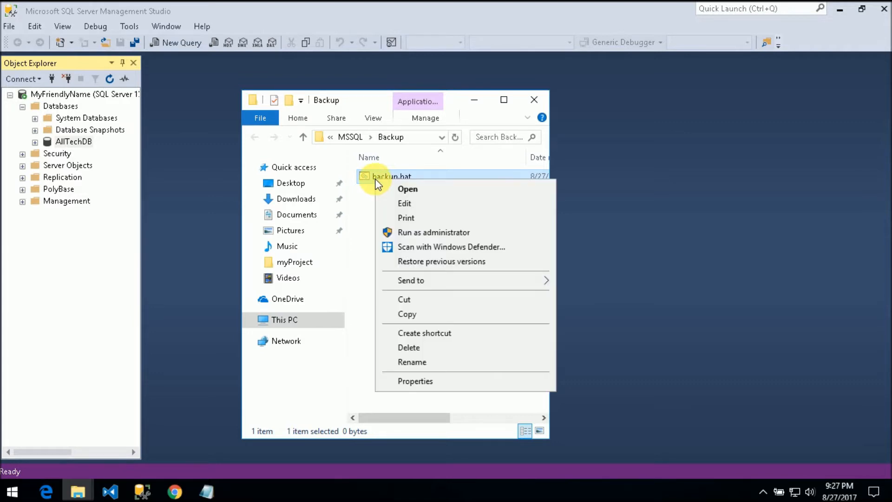
pyautogui.click(382, 205)
pyautogui.moveTo(370, 69); pyautogui.dragTo(232, 106)
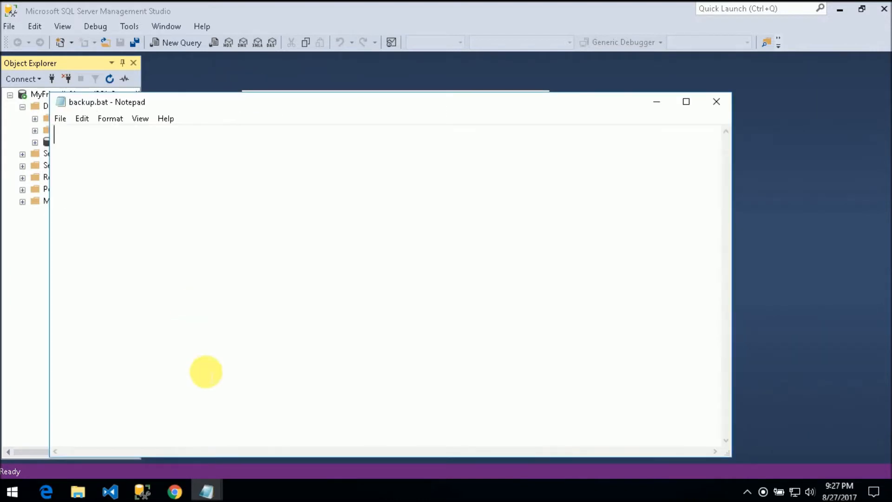
# Step: Copy the echo off line and the clear console section with cls from backup.txt into backup.bat
pyautogui.click(206, 489)
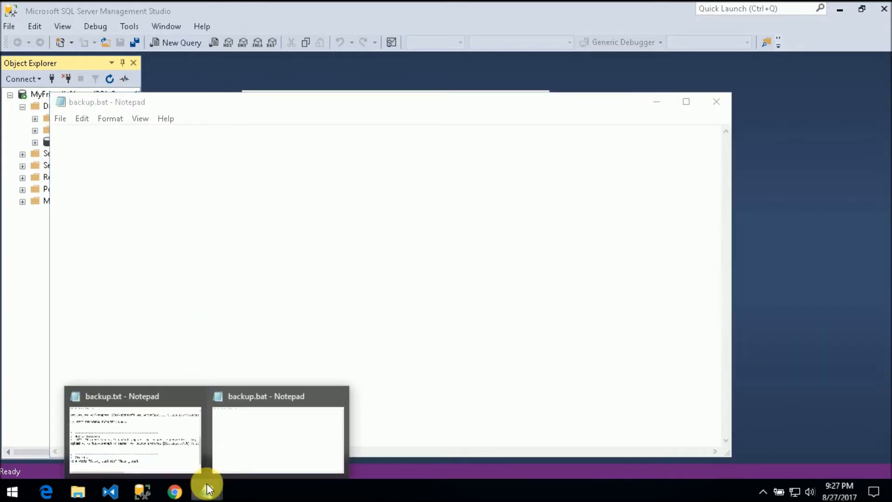
pyautogui.click(123, 426)
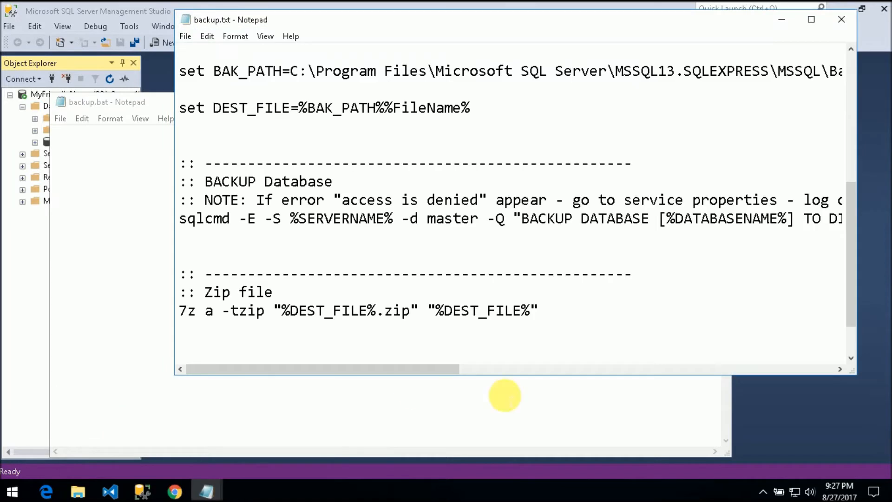
pyautogui.scroll(5, 469, 181)
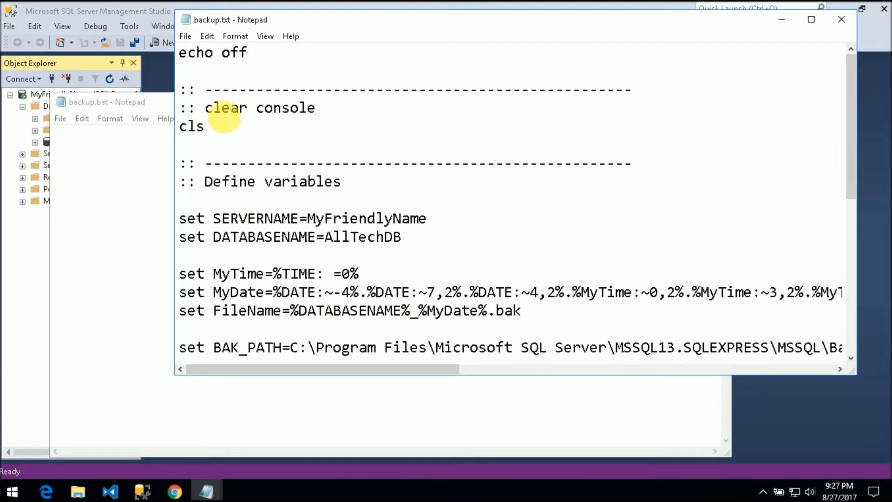
pyautogui.moveTo(228, 125); pyautogui.dragTo(163, 52)
pyautogui.hotkey('ctrl', 'c')
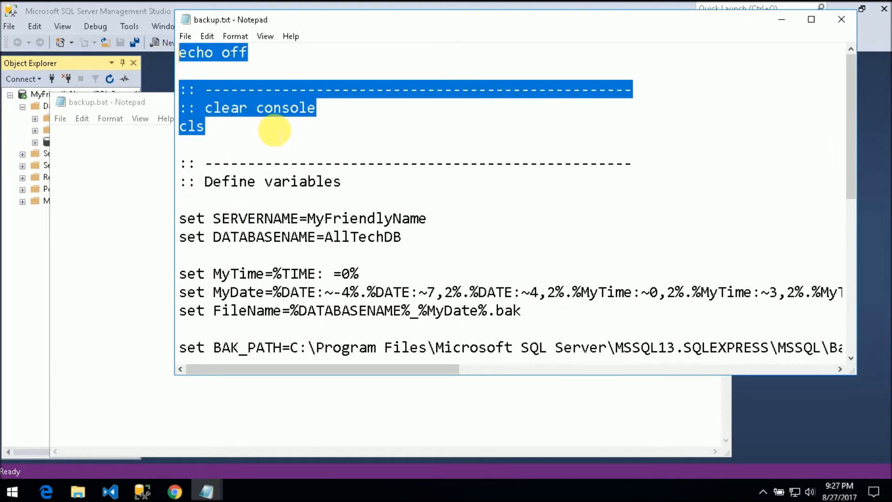
pyautogui.click(90, 174)
pyautogui.hotkey('ctrl', 'v')
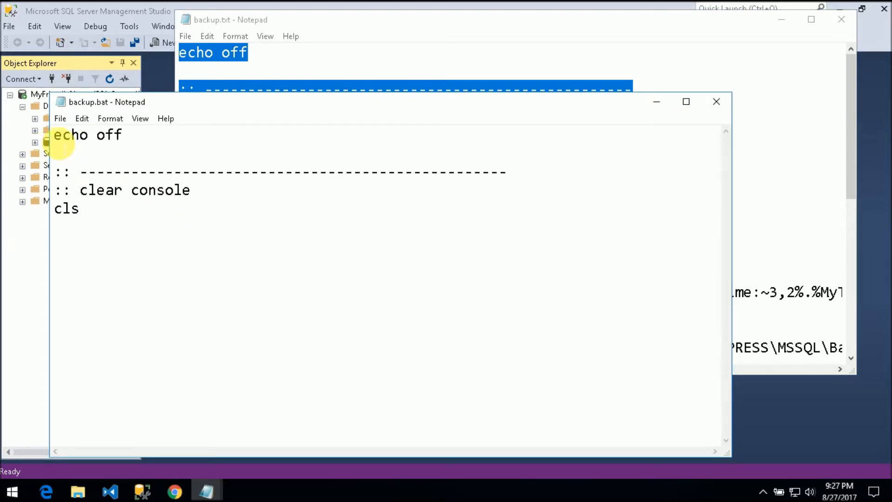
# Step: Review the echo off line and the clear console section in backup.bat
pyautogui.moveTo(123, 135); pyautogui.dragTo(55, 135)
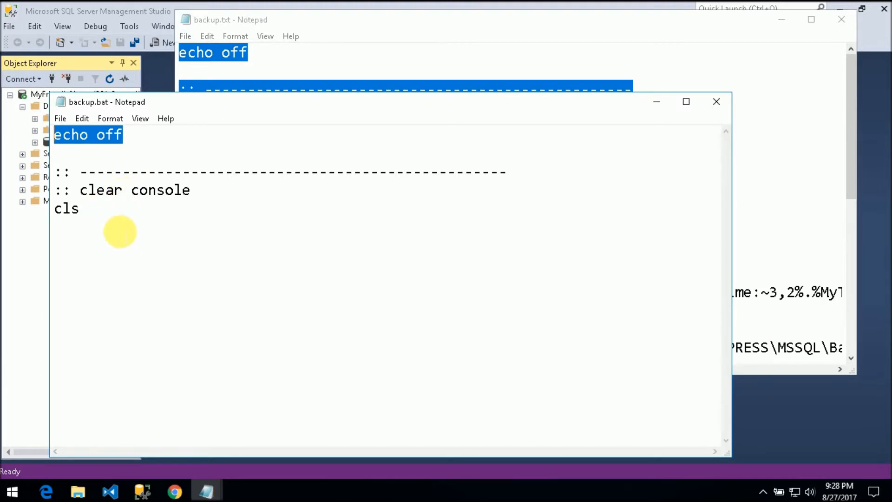
pyautogui.click(99, 205)
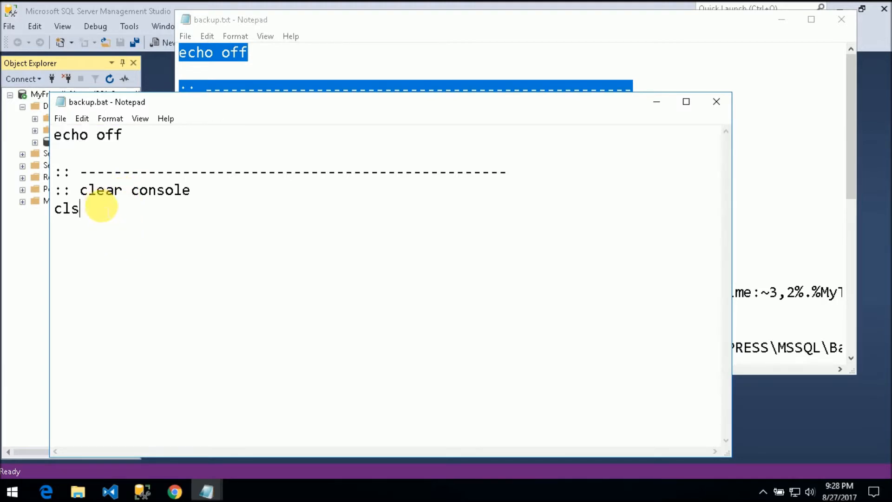
pyautogui.moveTo(79, 209); pyautogui.dragTo(55, 172)
# Step: Copy the separator line and the Define variables comment from backup.txt into backup.bat below the cls command
pyautogui.click(364, 30)
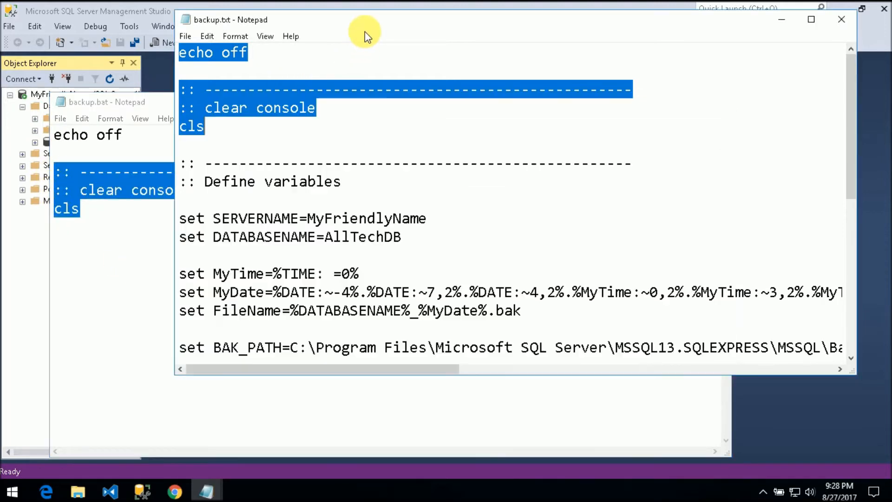
pyautogui.click(262, 145)
pyautogui.scroll(-2, 218, 195)
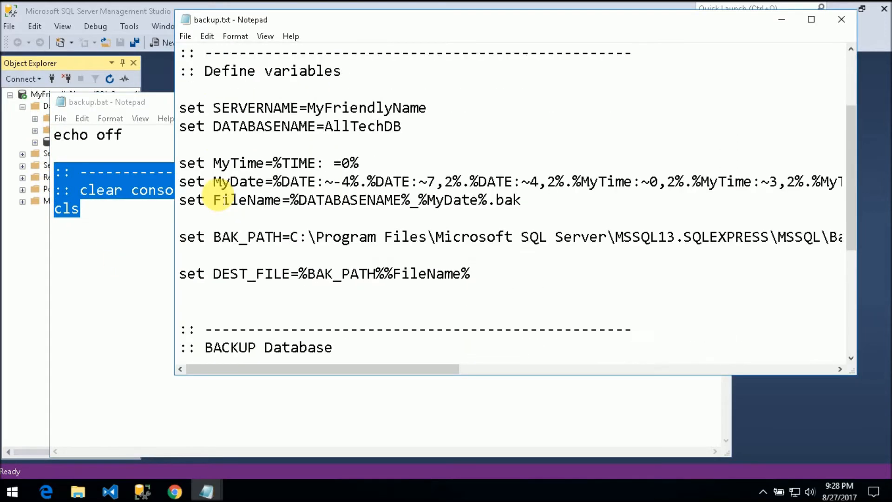
pyautogui.scroll(1, 218, 200)
pyautogui.moveTo(344, 126); pyautogui.dragTo(170, 107)
pyautogui.rightClick(232, 115)
pyautogui.press('Escape')
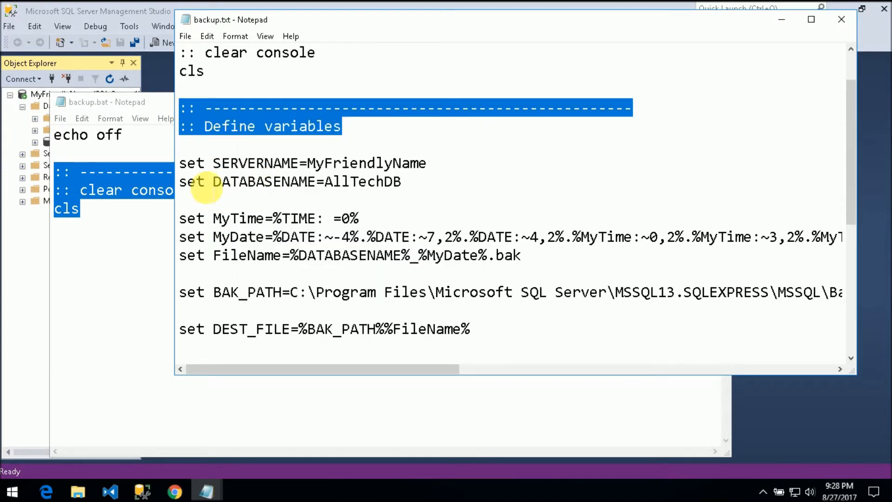
pyautogui.click(113, 251)
pyautogui.write(':: -------------------------------------------------- :: Define variables')
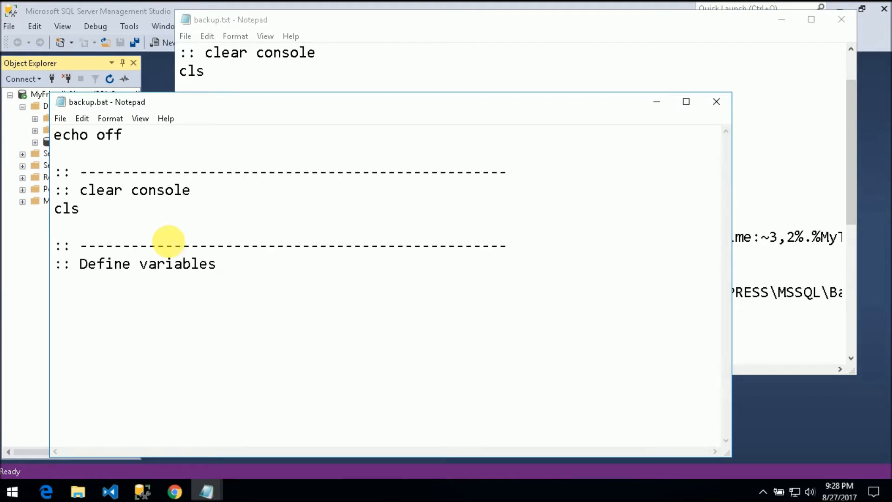
# Step: Move the backup.bat window to uncover Object Explorer and copy the line set SERVERNAME=MyFriendlyName from backup.txt into backup.bat
pyautogui.click(393, 19)
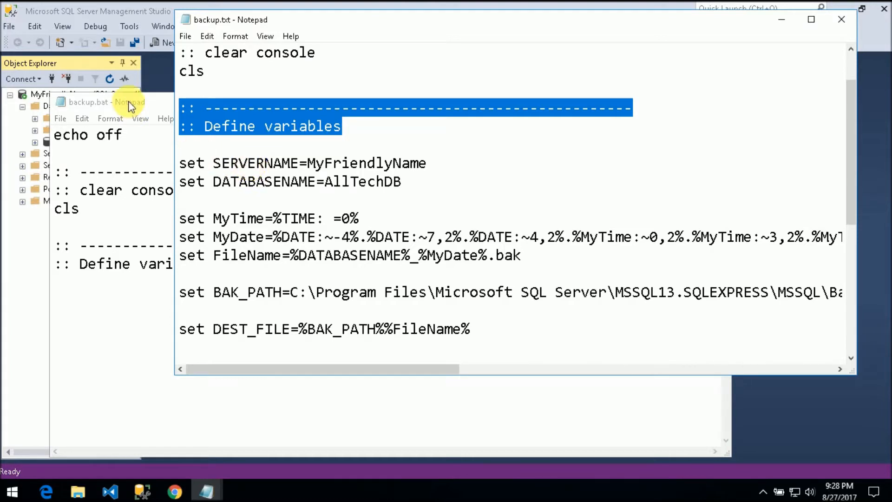
pyautogui.moveTo(144, 104); pyautogui.dragTo(243, 125)
pyautogui.click(376, 23)
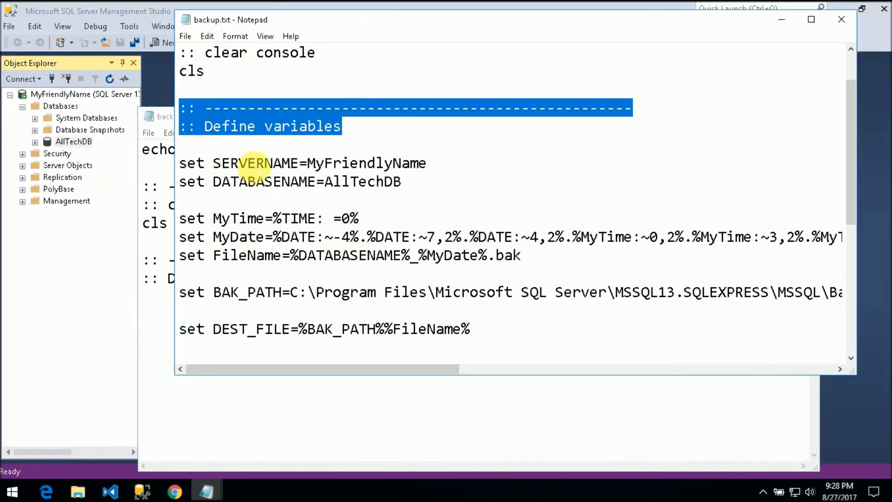
pyautogui.doubleClick(253, 165)
pyautogui.moveTo(434, 164); pyautogui.dragTo(182, 165)
pyautogui.hotkey('ctrl', 'c')
pyautogui.click(245, 420)
pyautogui.hotkey('ctrl', 'v')
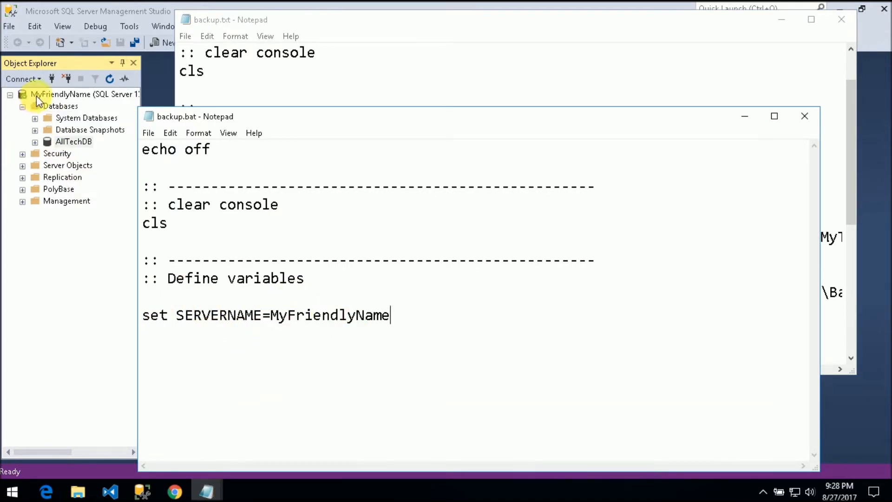
# Step: Check the server and database entries in Object Explorer against the SERVERNAME and DATABASENAME values in the script
pyautogui.click(84, 98)
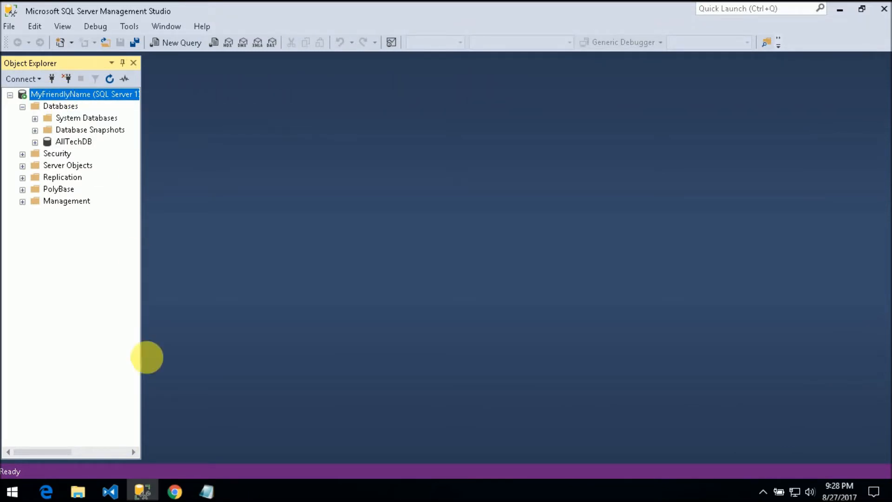
pyautogui.moveTo(207, 491)
pyautogui.click(235, 455)
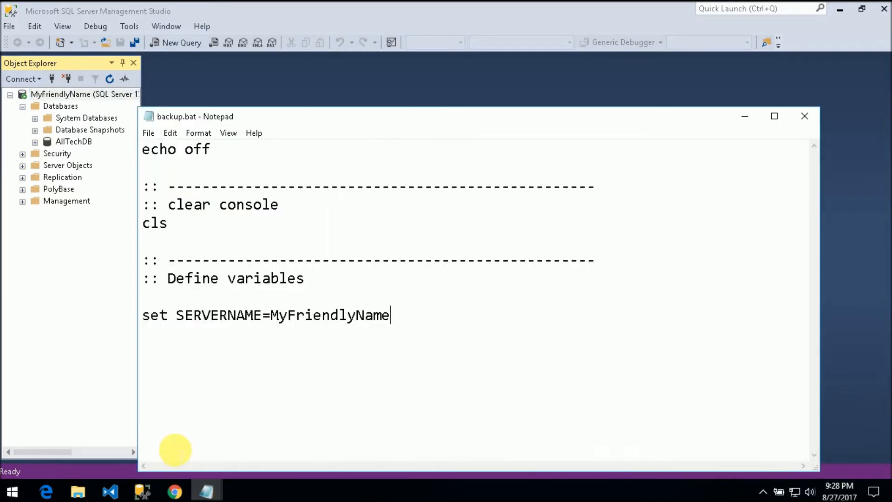
pyautogui.click(136, 447)
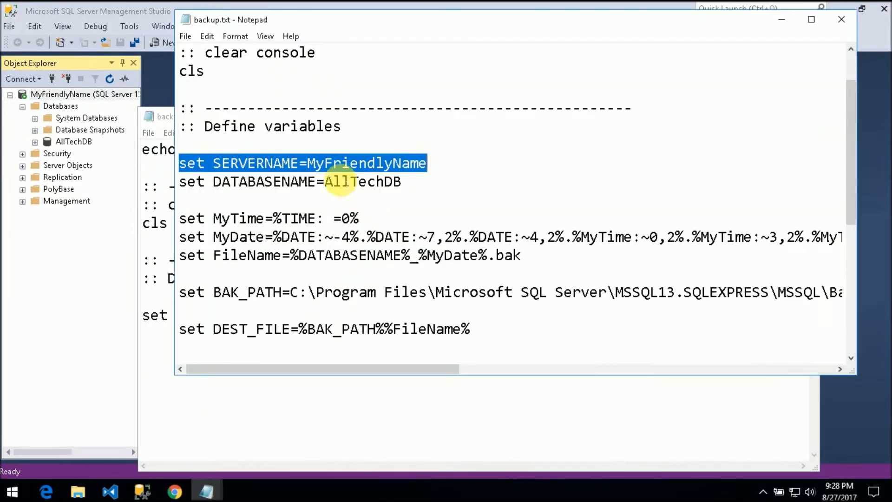
pyautogui.moveTo(402, 182); pyautogui.dragTo(176, 181)
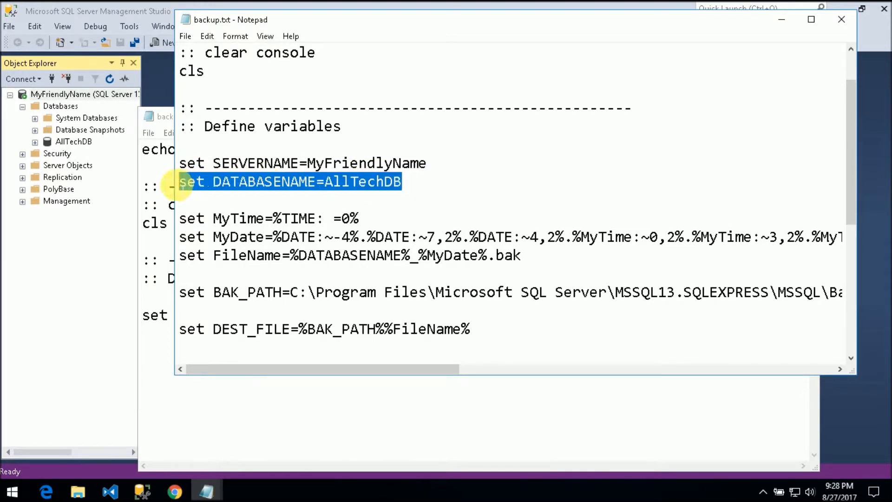
pyautogui.click(64, 141)
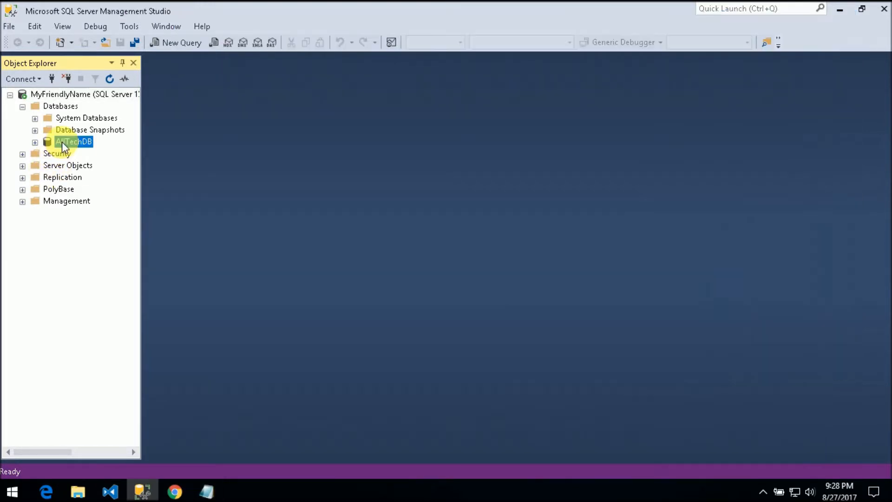
pyautogui.click(206, 491)
pyautogui.click(244, 439)
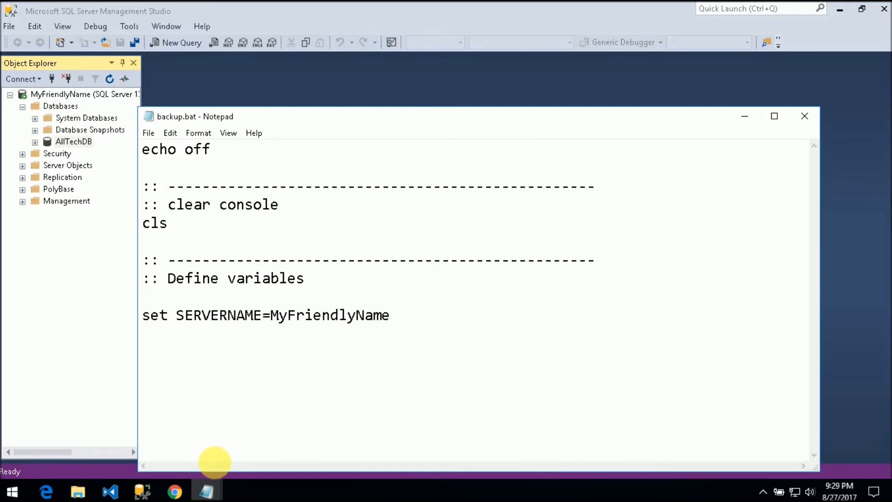
pyautogui.moveTo(209, 486)
pyautogui.click(156, 450)
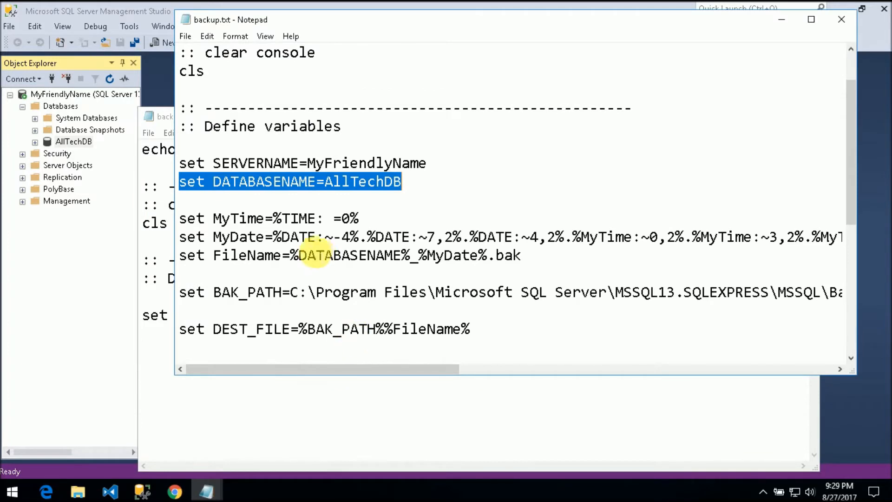
# Step: Copy the line set DATABASENAME=AllTechDB from backup.txt into backup.bat below the SERVERNAME line
pyautogui.click(306, 181)
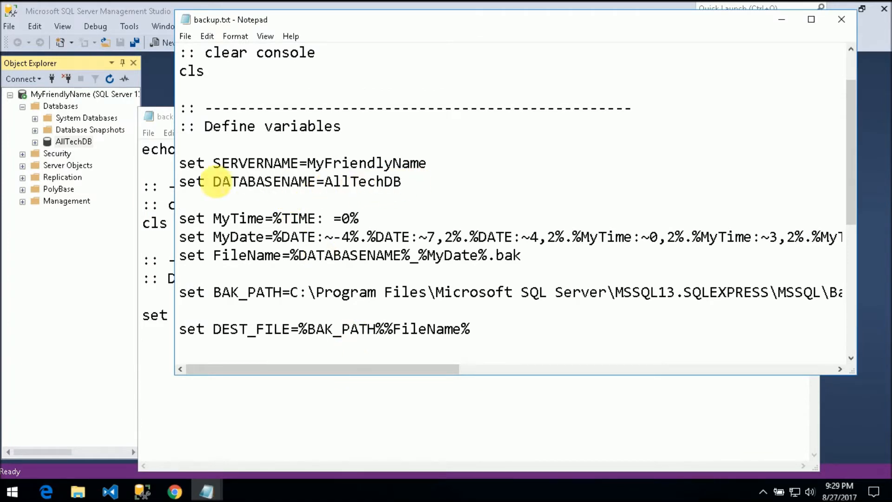
pyautogui.moveTo(402, 182); pyautogui.dragTo(173, 181)
pyautogui.click(265, 416)
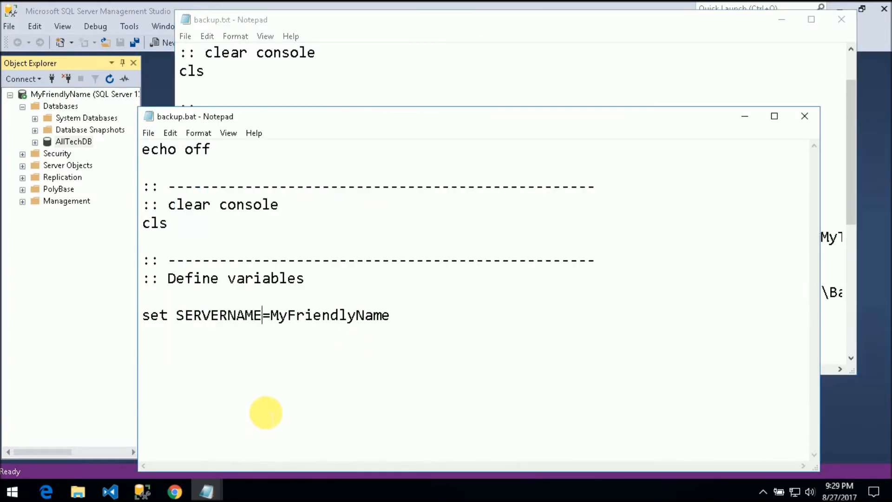
pyautogui.hotkey('ctrl', 'v')
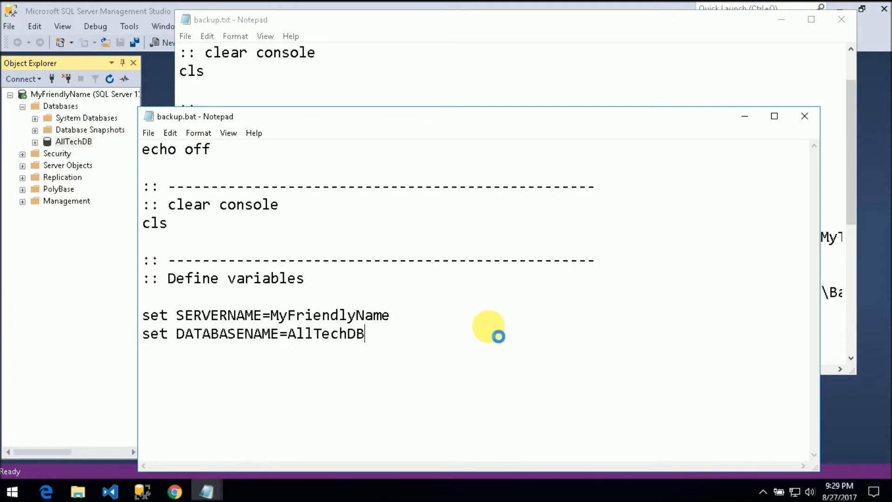
# Step: Move the backup.bat window and copy the MyTime, MyDate and FileName lines from backup.txt to below the DATABASENAME line
pyautogui.moveTo(316, 100); pyautogui.dragTo(294, 65)
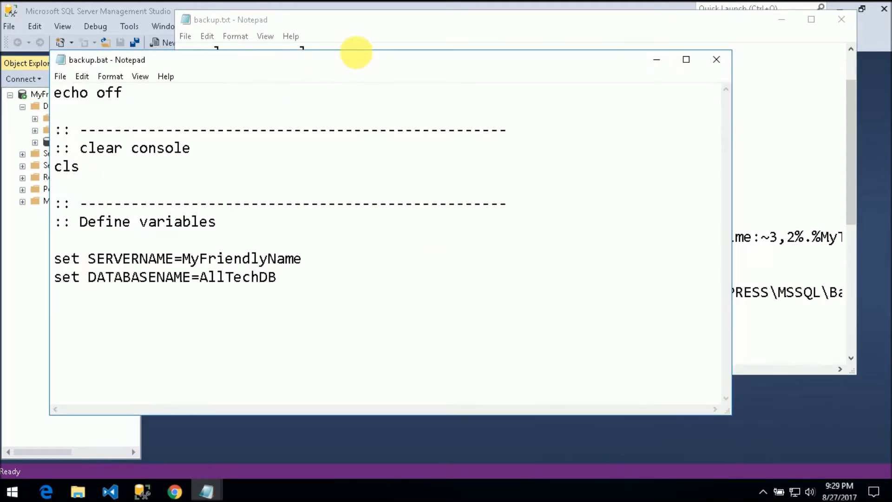
pyautogui.click(367, 25)
pyautogui.scroll(-2, 316, 230)
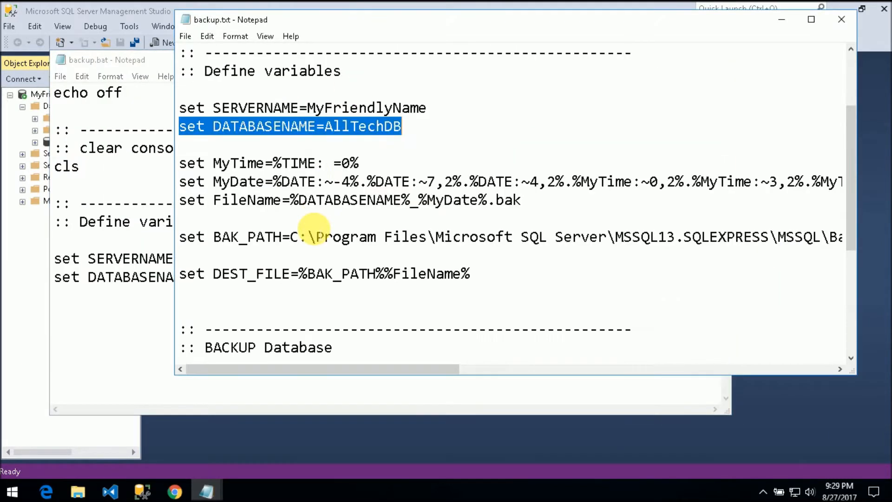
pyautogui.moveTo(518, 145); pyautogui.dragTo(179, 109)
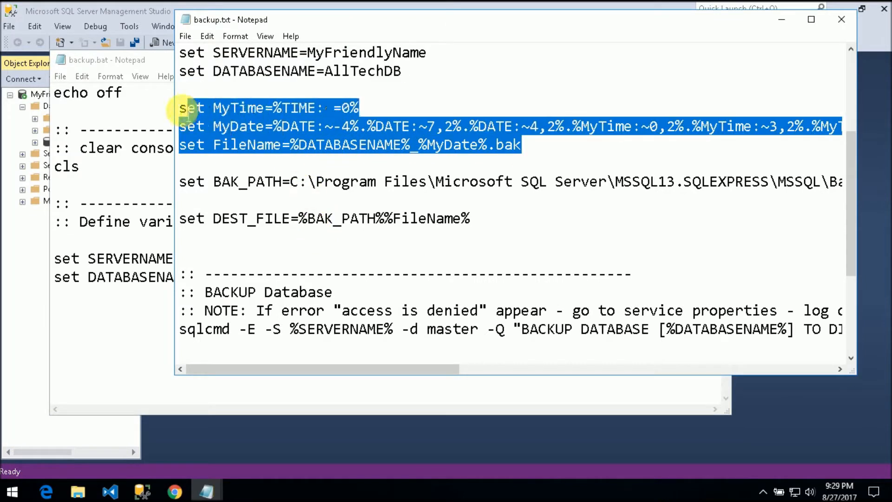
pyautogui.rightClick(240, 119)
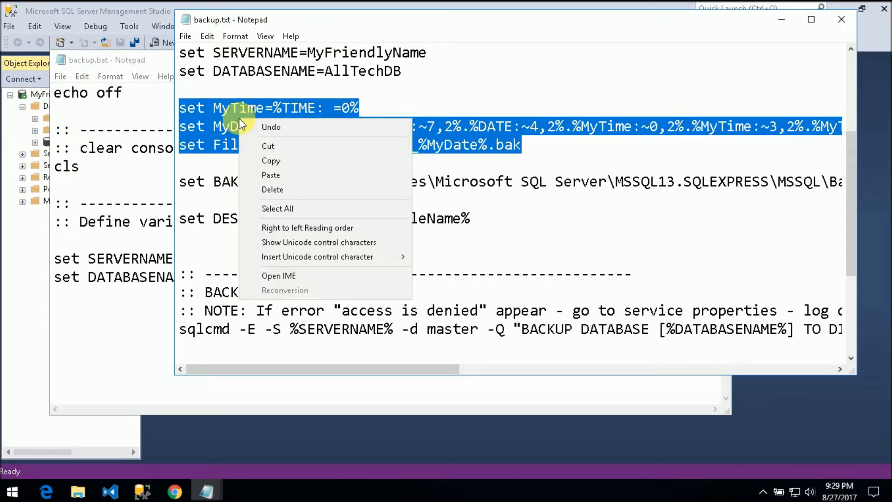
pyautogui.click(270, 160)
pyautogui.click(85, 309)
pyautogui.click(372, 280)
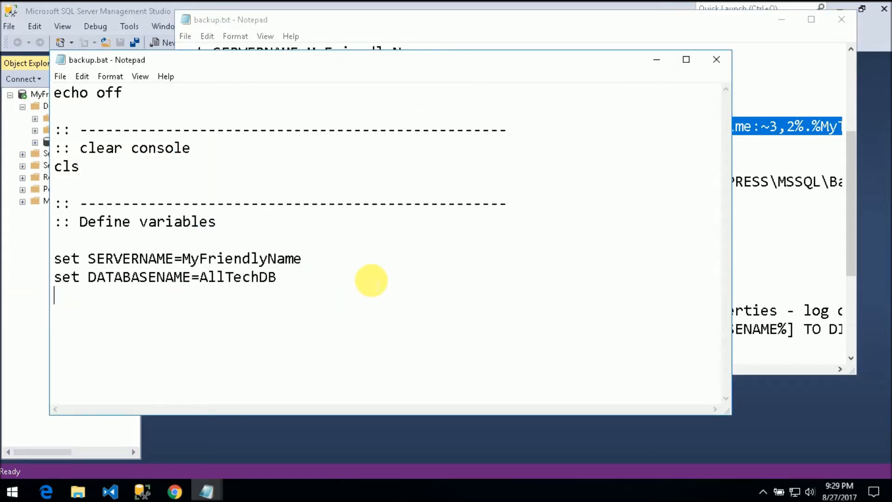
pyautogui.hotkey('ctrl', 'v')
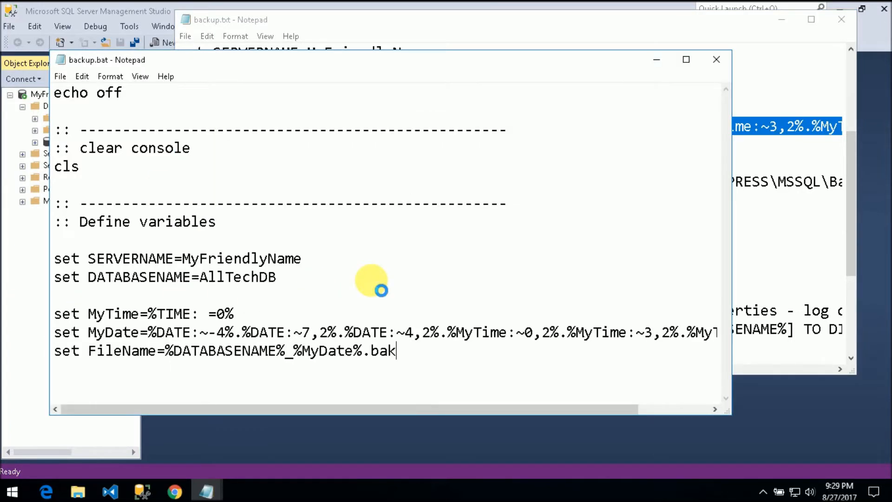
# Step: Maximize the backup.bat window and examine the MyTime variable and its %TIME: =0% expression
pyautogui.doubleClick(405, 60)
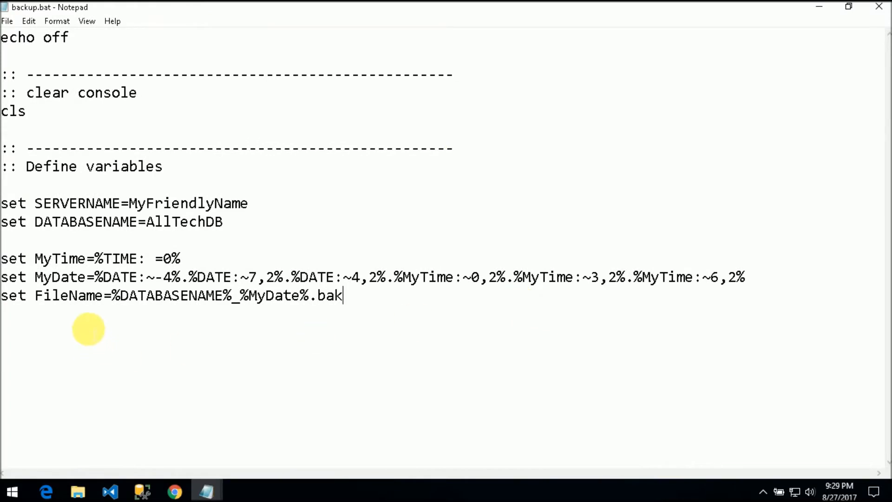
pyautogui.doubleClick(47, 258)
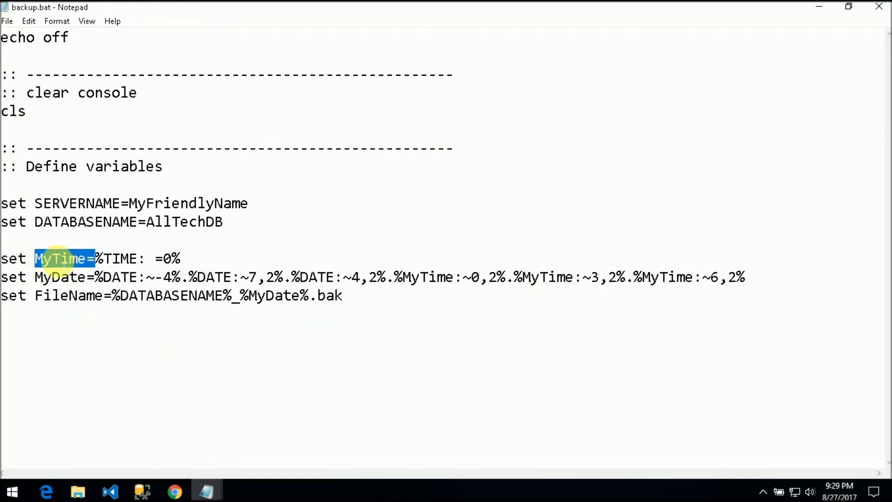
pyautogui.click(119, 258)
pyautogui.doubleClick(117, 258)
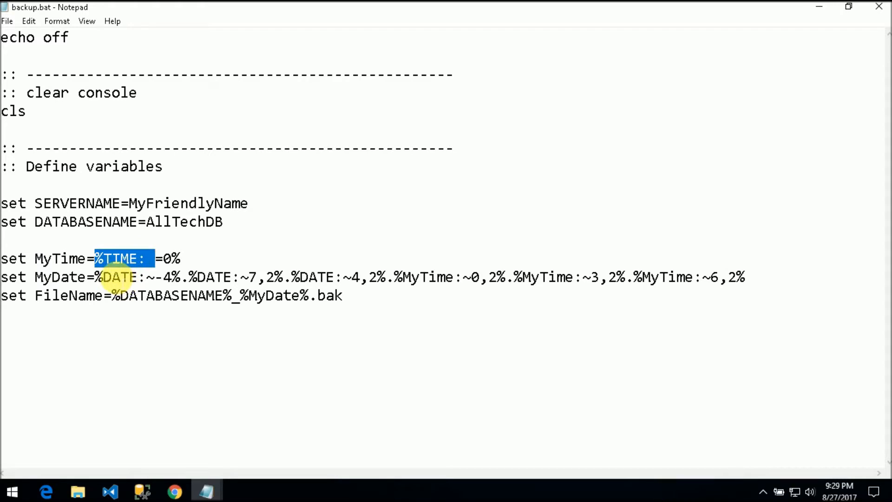
pyautogui.moveTo(181, 258); pyautogui.dragTo(96, 258)
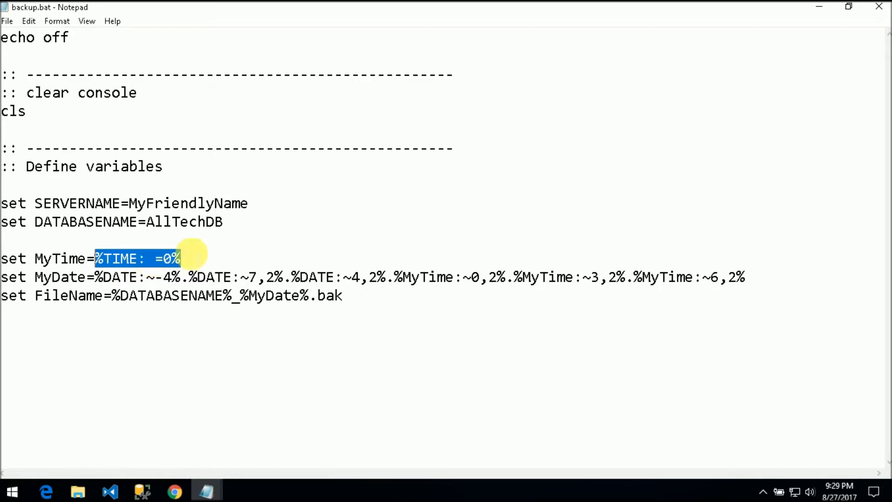
# Step: Add the sample time 09:50PM after the MyTime line to illustrate zero padding, and remove it again
pyautogui.click(203, 255)
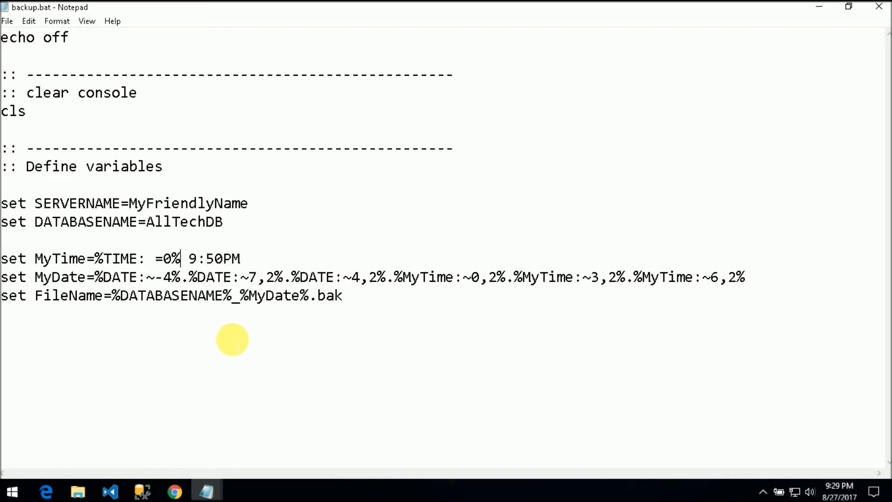
pyautogui.write('0')
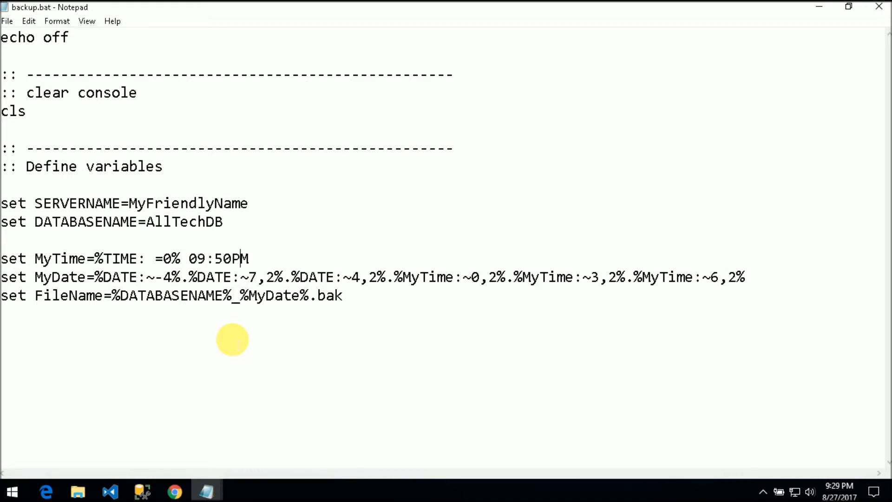
pyautogui.press('BackSpace')
pyautogui.press('BackSpace')
pyautogui.press('BackSpace')
pyautogui.press('BackSpace')
pyautogui.press('BackSpace')
pyautogui.press('BackSpace')
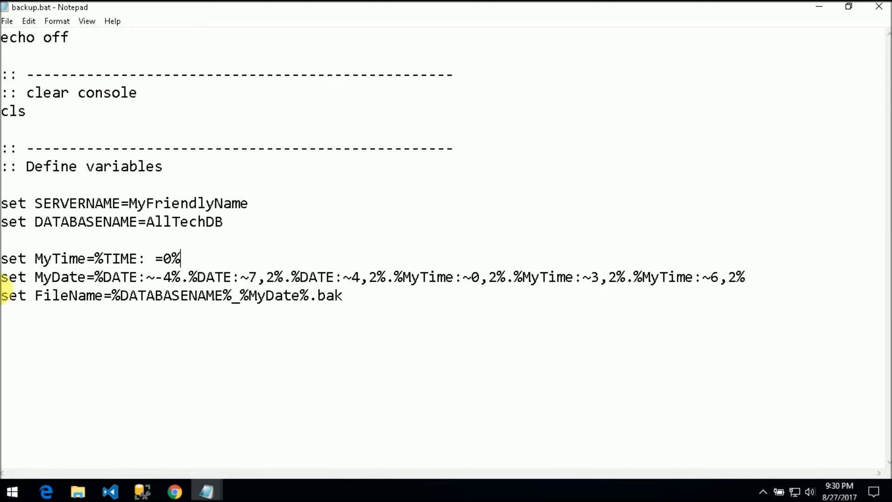
# Step: Examine the DATE substring expressions ~-4, ~7,2 and ~4,2 in the MyDate line
pyautogui.moveTo(35, 277); pyautogui.dragTo(137, 277)
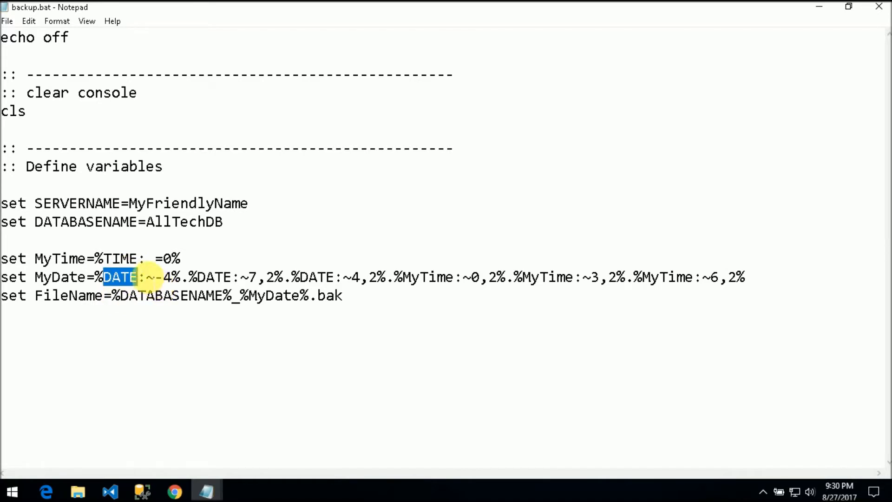
pyautogui.moveTo(180, 276); pyautogui.dragTo(149, 278)
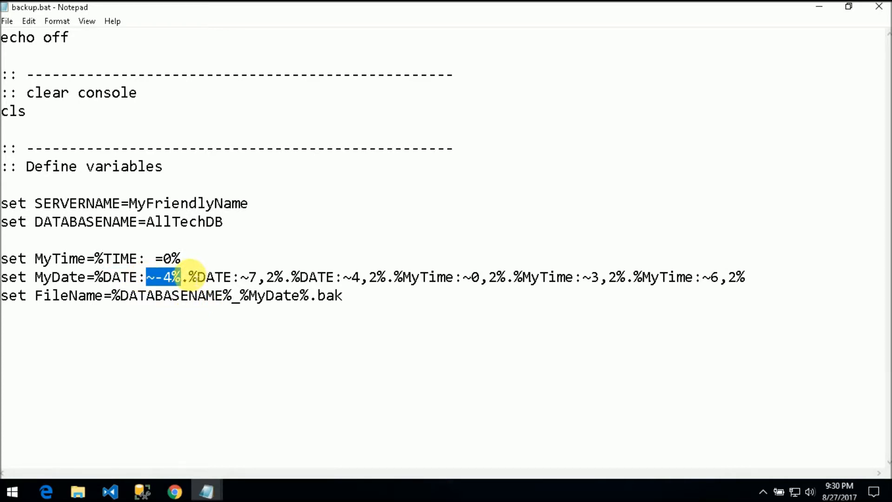
pyautogui.moveTo(189, 278); pyautogui.dragTo(384, 277)
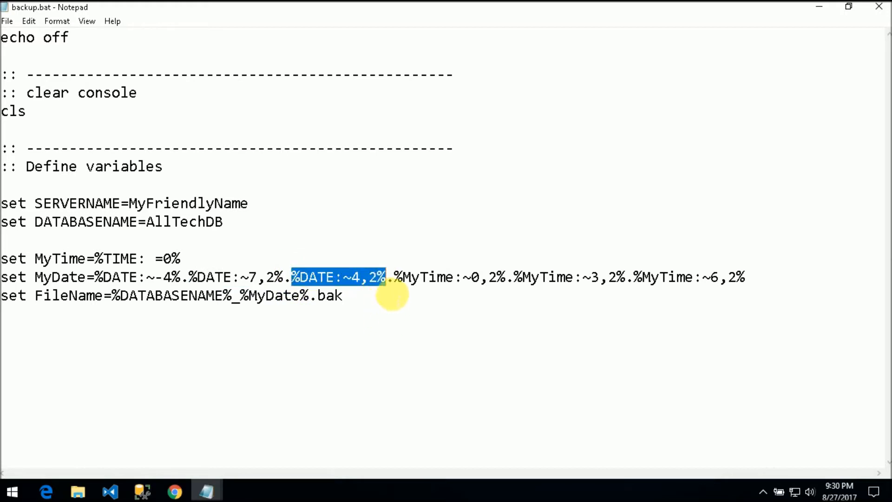
# Step: Examine the start position and length in each MyTime substring expression of the MyDate line: ~0,2, ~3,2 and ~6,2
pyautogui.click(394, 277)
pyautogui.moveTo(394, 277); pyautogui.dragTo(504, 274)
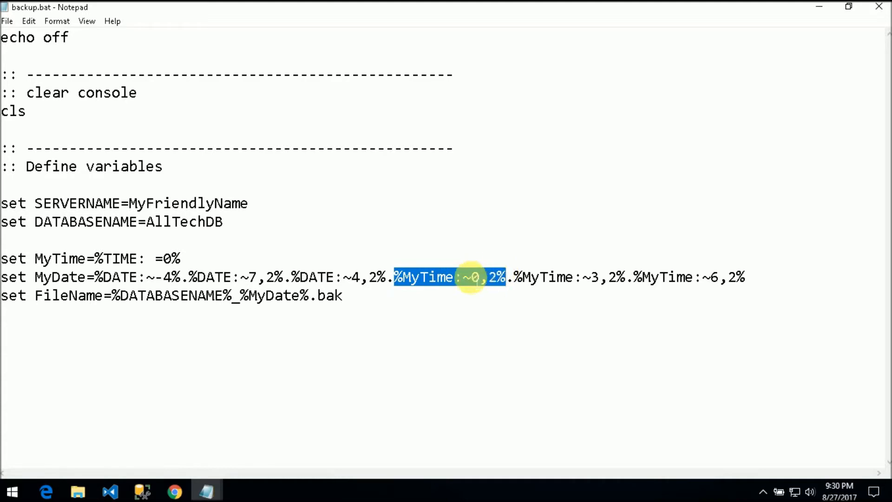
pyautogui.click(473, 278)
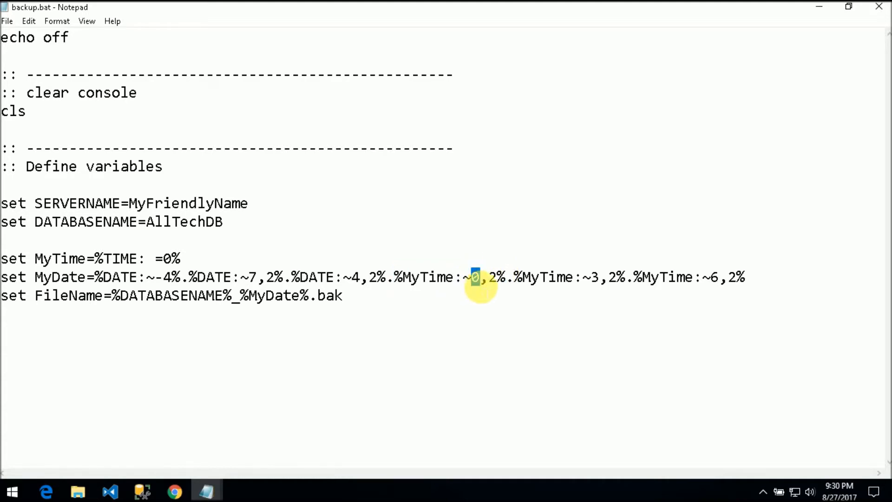
pyautogui.moveTo(488, 278); pyautogui.dragTo(496, 277)
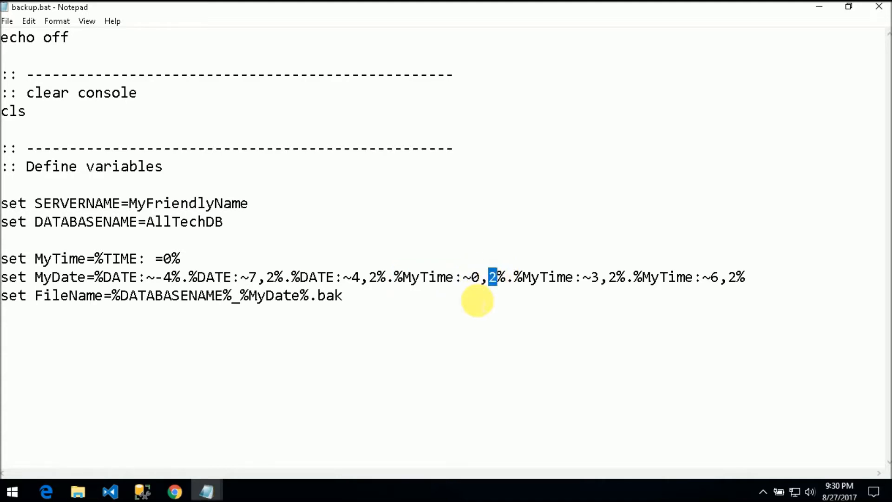
pyautogui.click(512, 280)
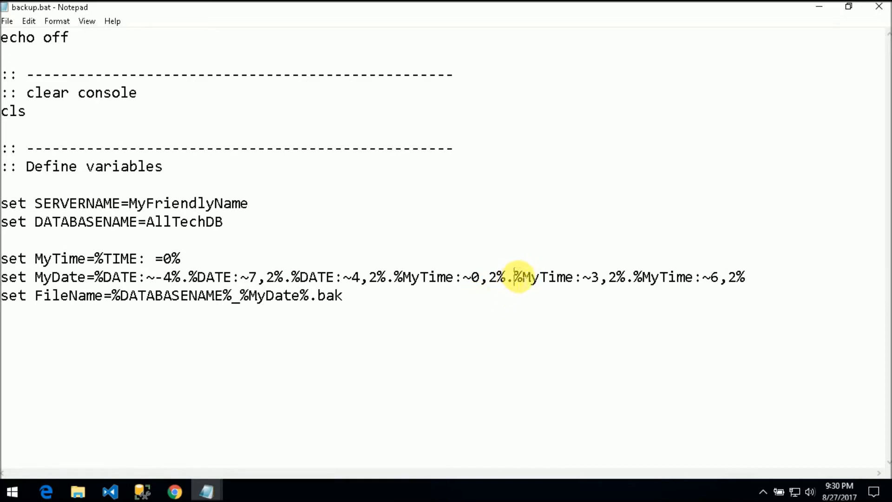
pyautogui.moveTo(589, 278); pyautogui.dragTo(596, 279)
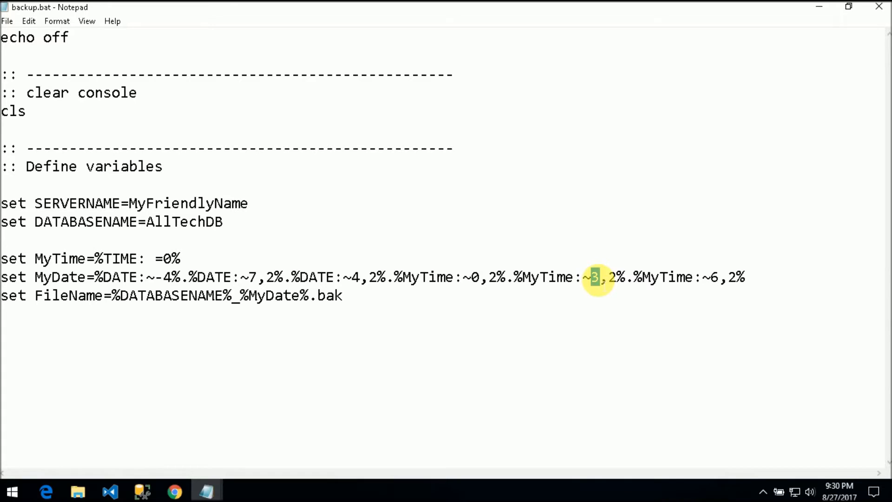
pyautogui.moveTo(609, 277); pyautogui.dragTo(616, 278)
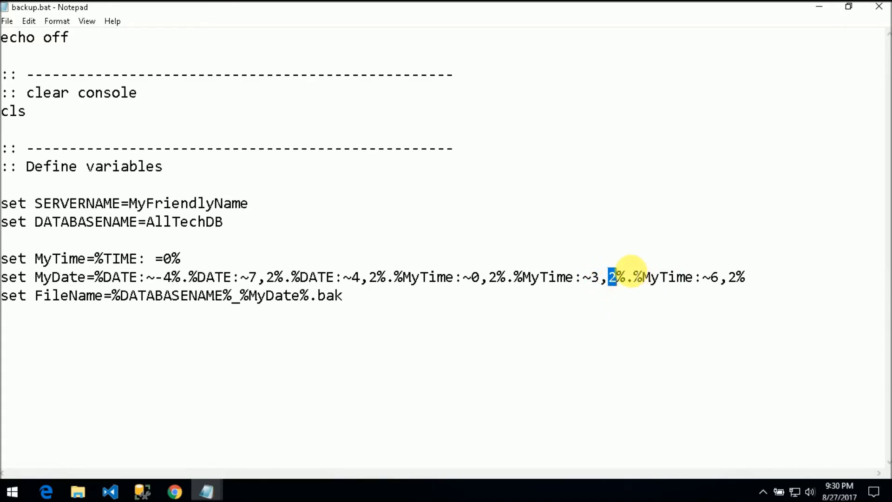
pyautogui.doubleClick(650, 277)
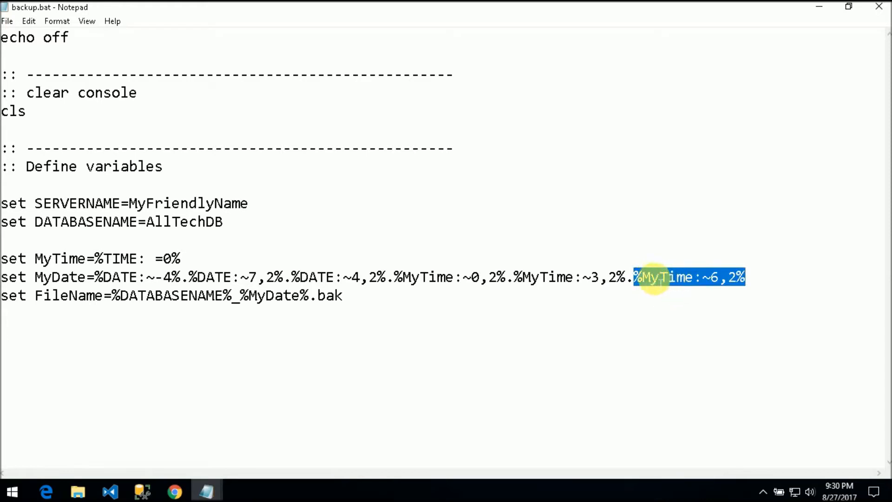
pyautogui.click(671, 277)
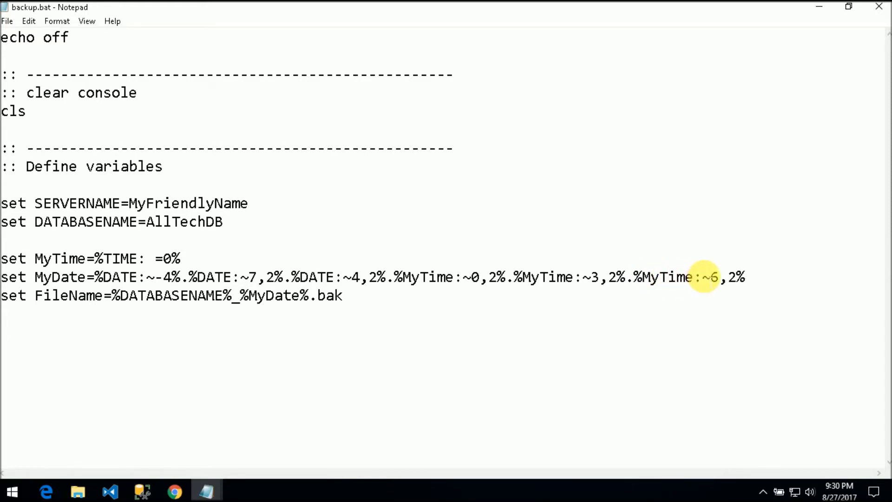
pyautogui.moveTo(710, 277); pyautogui.dragTo(719, 277)
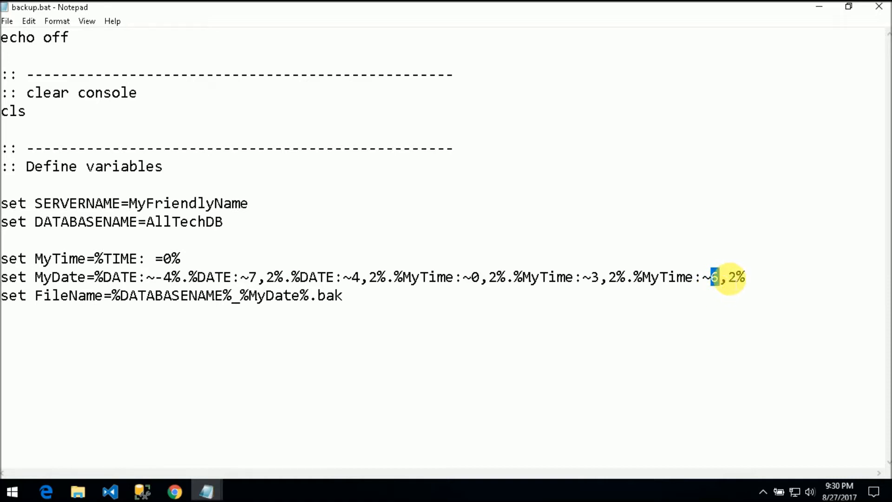
# Step: Add the sample time 09:50:30 after the MyDate line to illustrate the MyTime substring positions, and remove it again
pyautogui.click(762, 284)
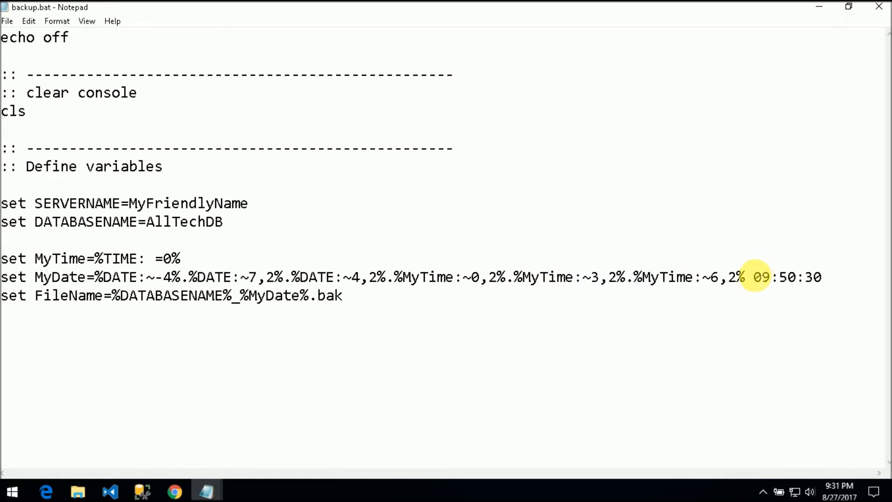
pyautogui.moveTo(753, 277); pyautogui.dragTo(762, 277)
pyautogui.moveTo(758, 278); pyautogui.dragTo(764, 278)
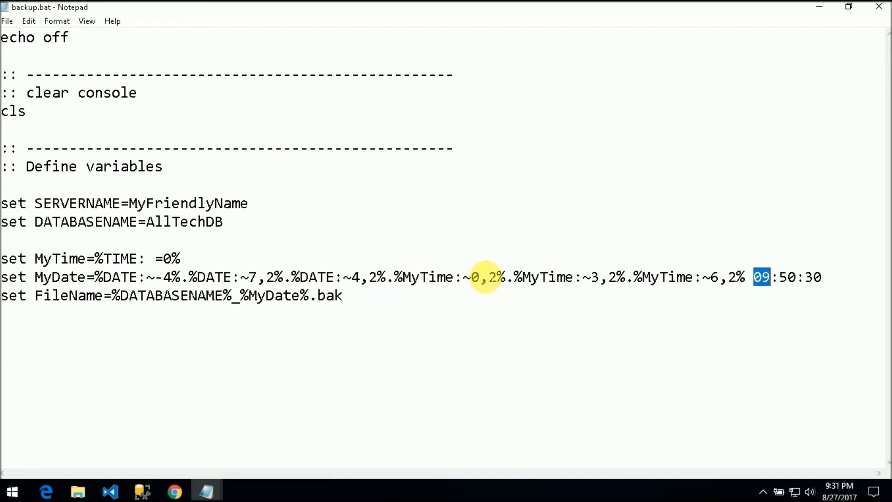
pyautogui.moveTo(590, 278); pyautogui.dragTo(599, 277)
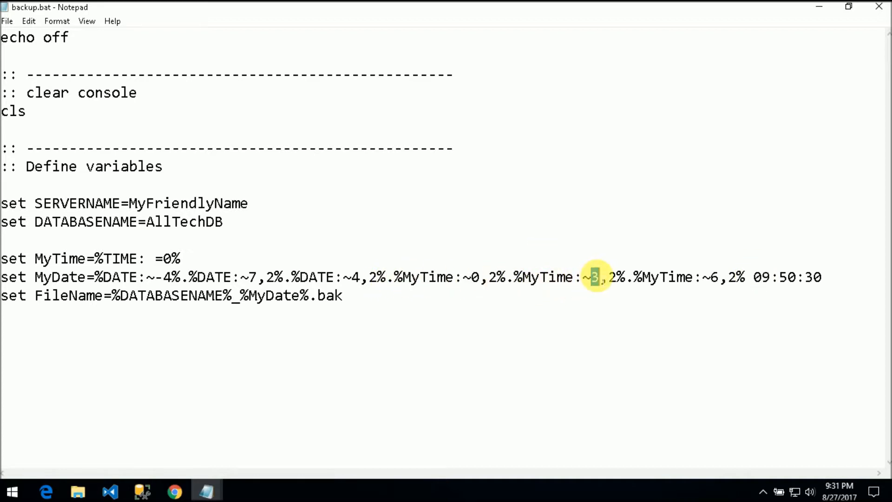
pyautogui.click(762, 276)
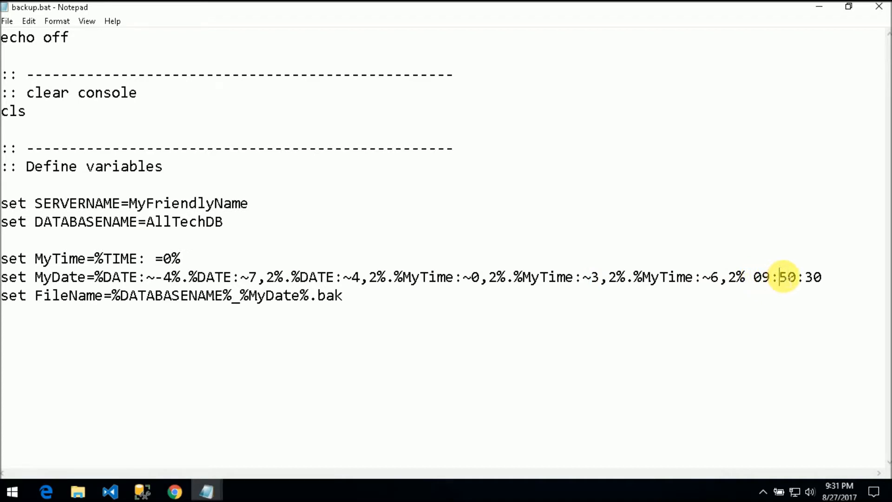
pyautogui.hotkey('shift', 'Right')
pyautogui.hotkey('shift', 'Right')
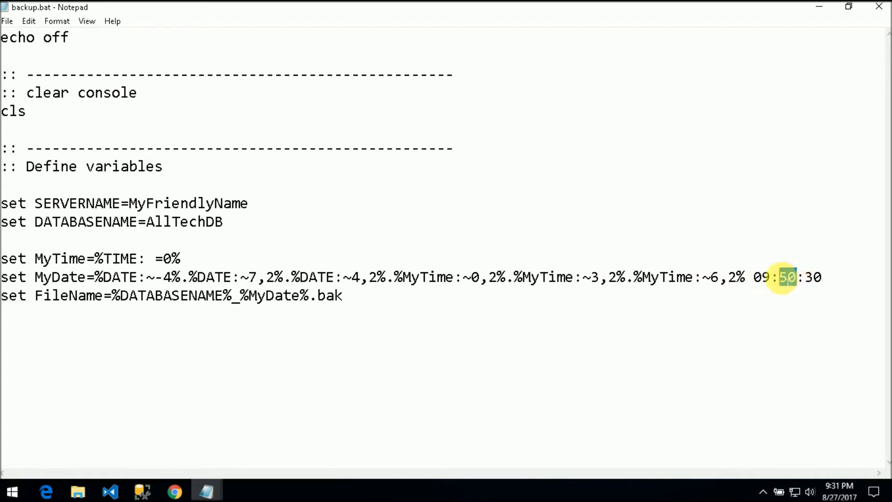
pyautogui.click(712, 277)
pyautogui.hotkey('shift', 'Right')
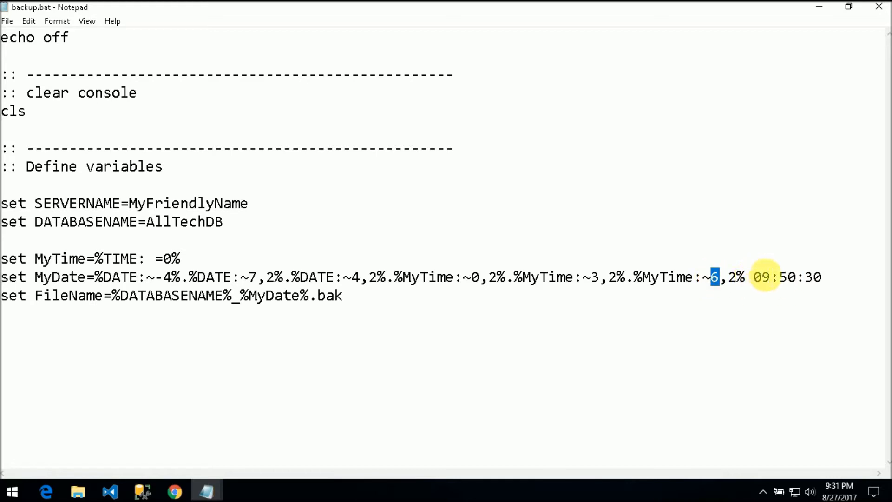
pyautogui.click(810, 277)
pyautogui.hotkey('shift', 'Right')
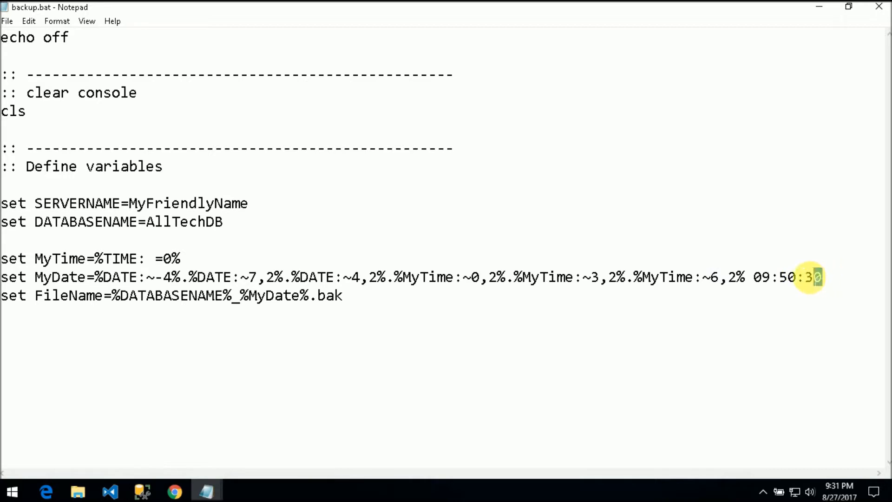
pyautogui.moveTo(753, 277); pyautogui.dragTo(816, 274)
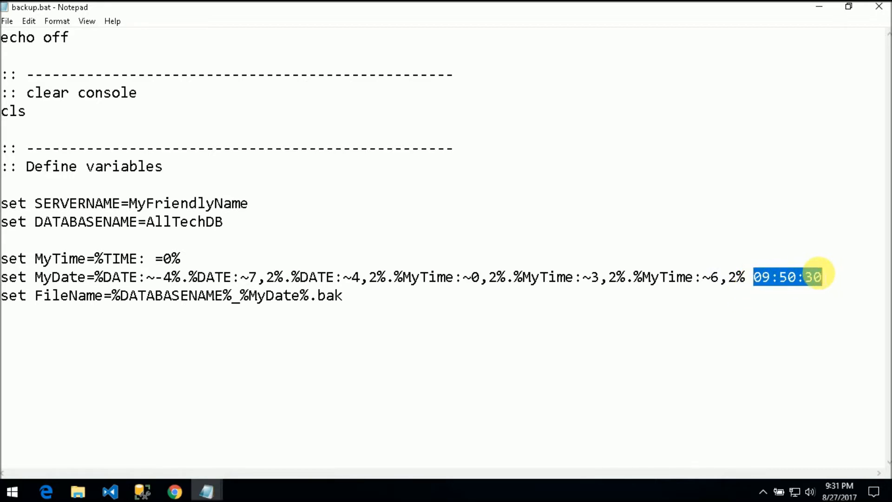
pyautogui.press('Delete')
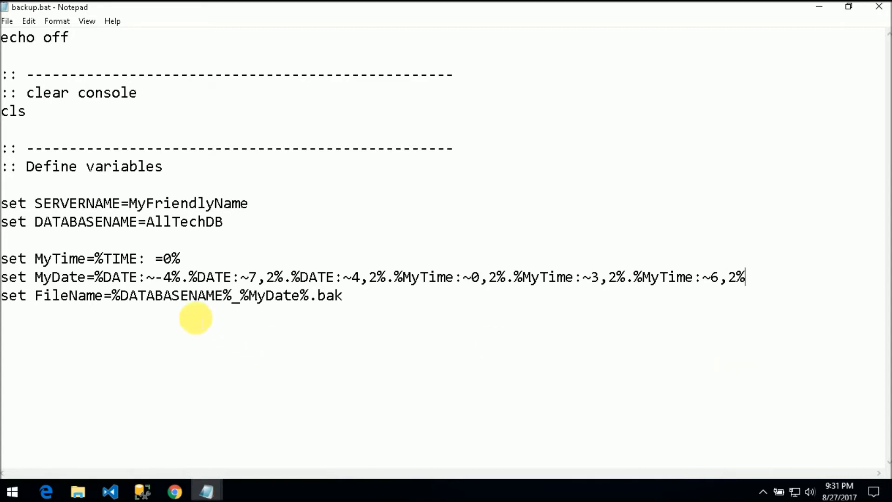
# Step: Examine how the FileName variable combines DATABASENAME, an underscore, MyDate and the .bak extension, checking the DATABASENAME and MyDate definitions
pyautogui.doubleClick(69, 297)
pyautogui.click(164, 296)
pyautogui.doubleClick(167, 296)
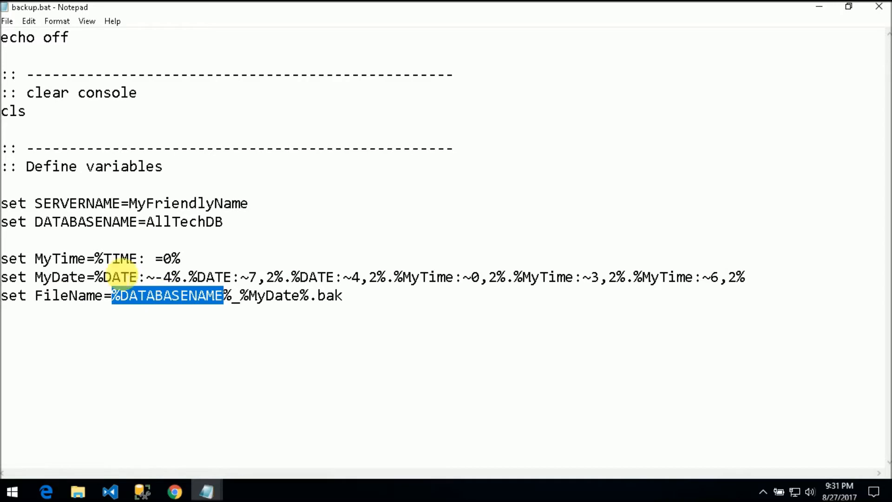
pyautogui.doubleClick(48, 222)
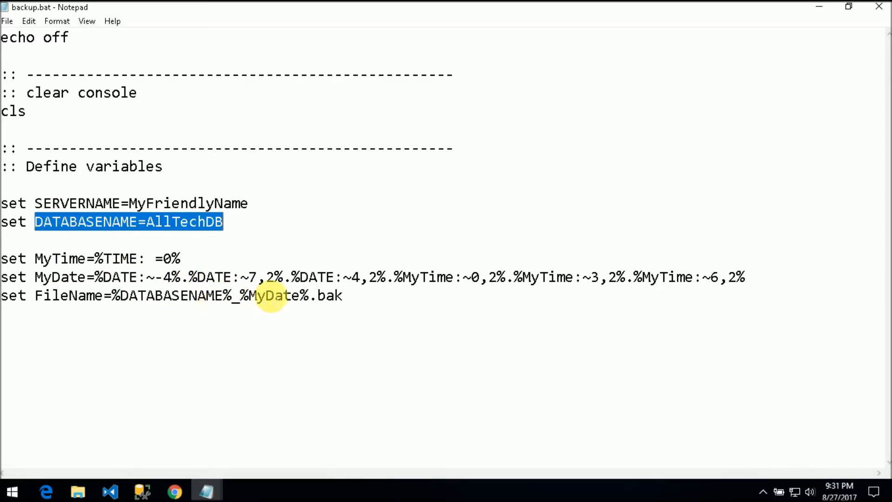
pyautogui.doubleClick(236, 296)
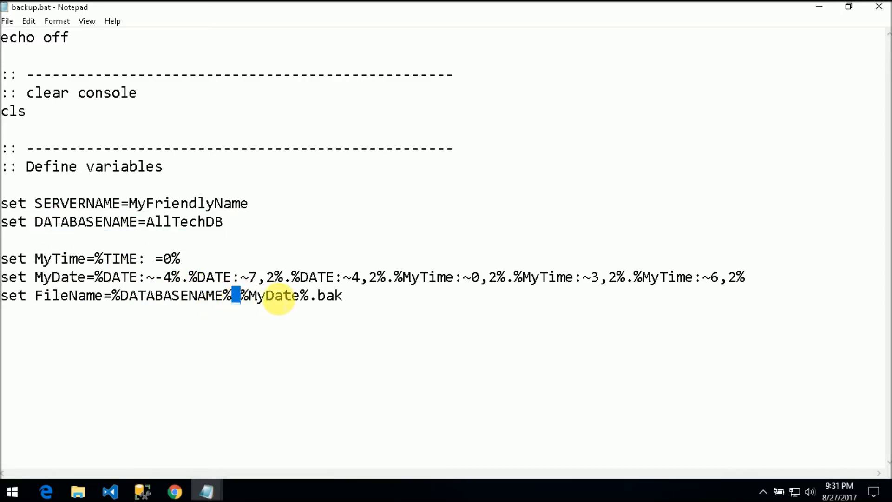
pyautogui.doubleClick(274, 296)
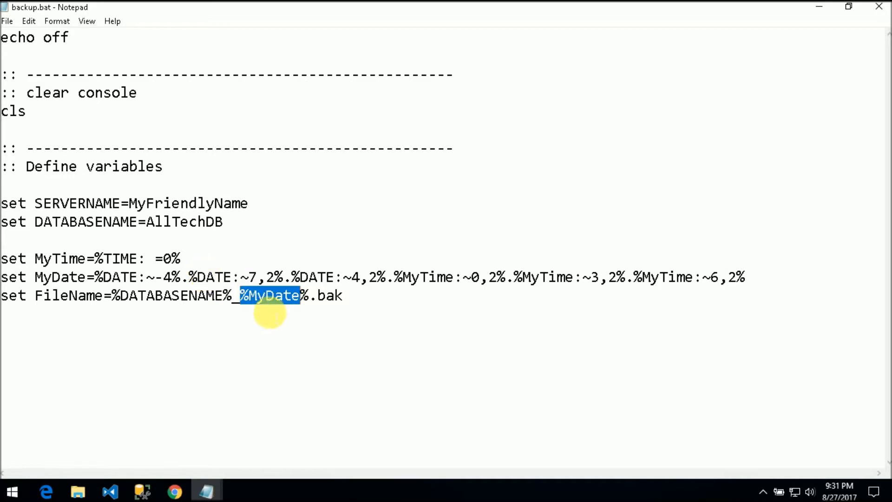
pyautogui.doubleClick(52, 277)
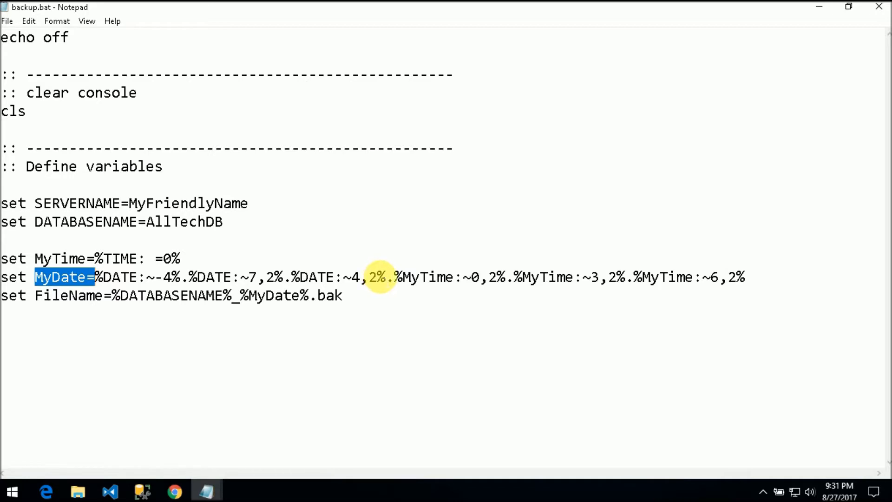
pyautogui.doubleClick(312, 295)
pyautogui.moveTo(325, 295); pyautogui.dragTo(343, 296)
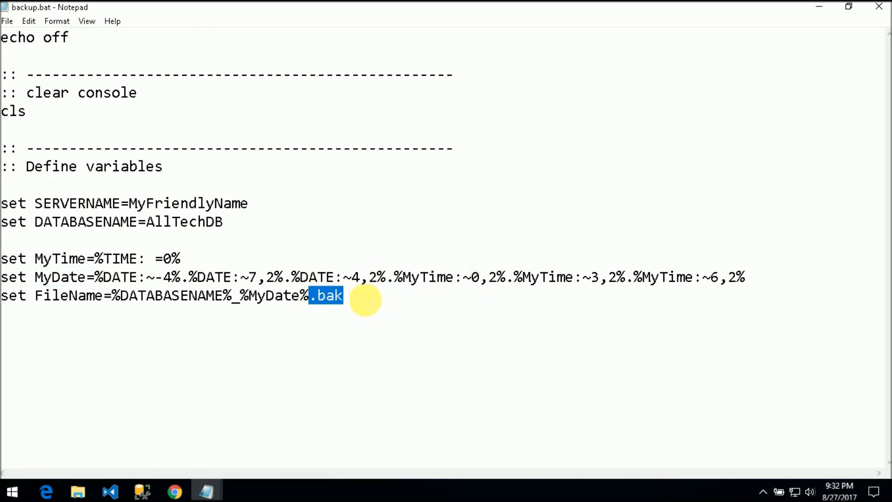
# Step: Copy the BAK_PATH and DEST_FILE lines from backup.txt into backup.bat, leaving a blank line below the FileName line
pyautogui.click(374, 301)
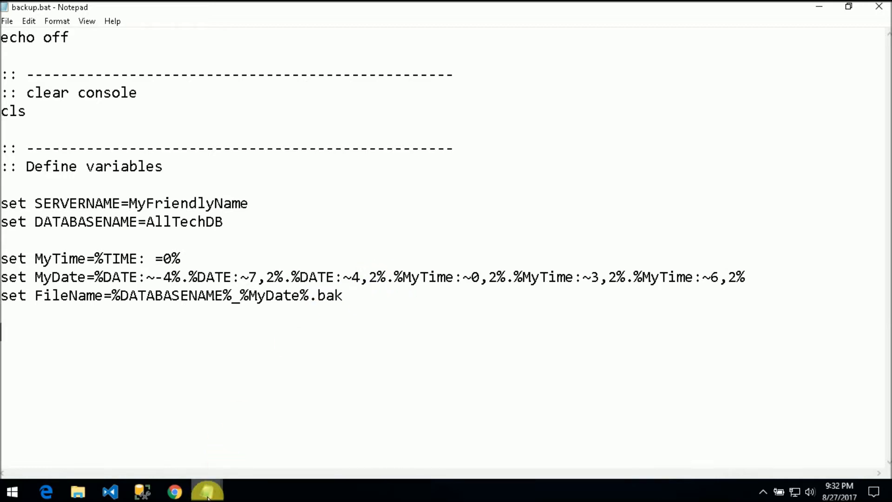
pyautogui.moveTo(208, 495)
pyautogui.click(186, 444)
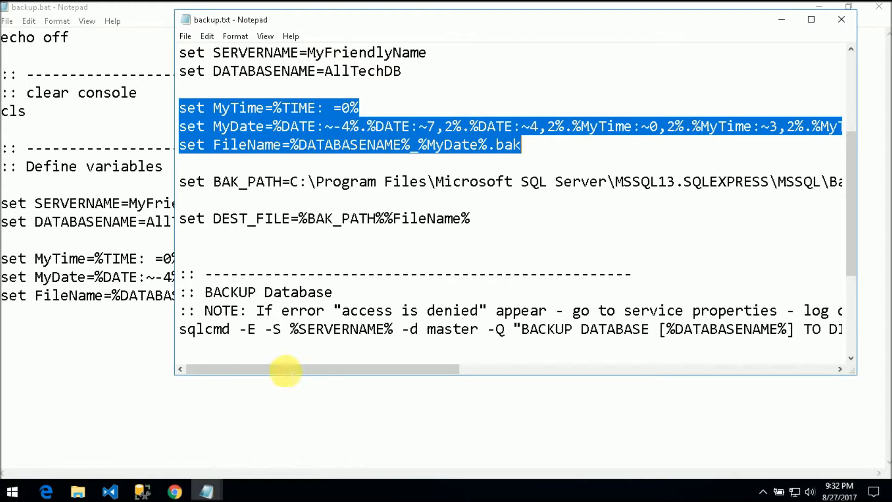
pyautogui.moveTo(470, 219); pyautogui.dragTo(184, 181)
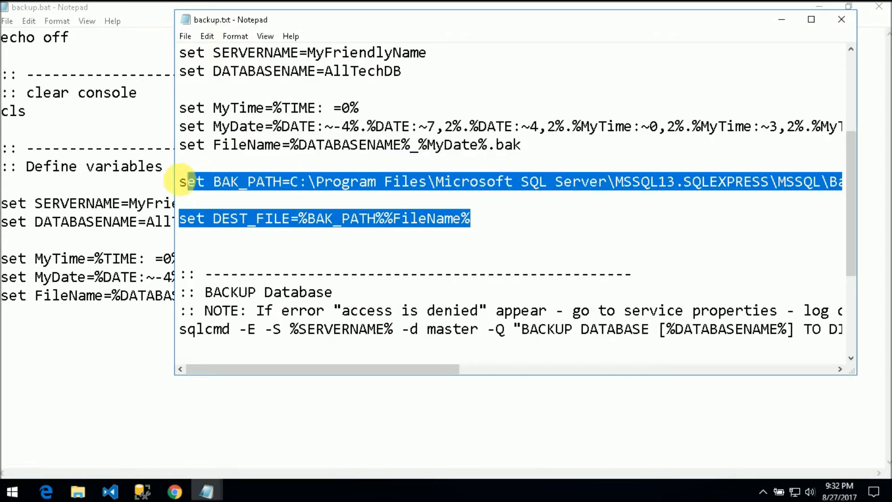
pyautogui.rightClick(224, 181)
pyautogui.click(256, 223)
pyautogui.click(49, 351)
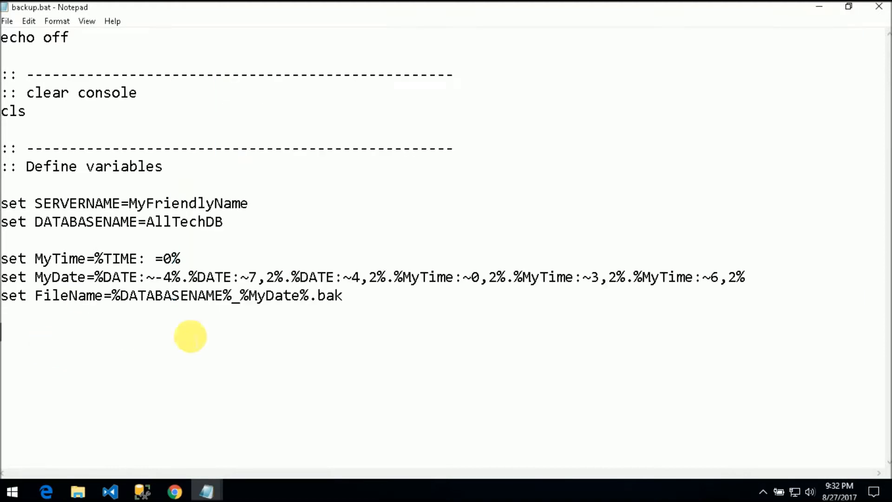
pyautogui.hotkey('ctrl', 'v')
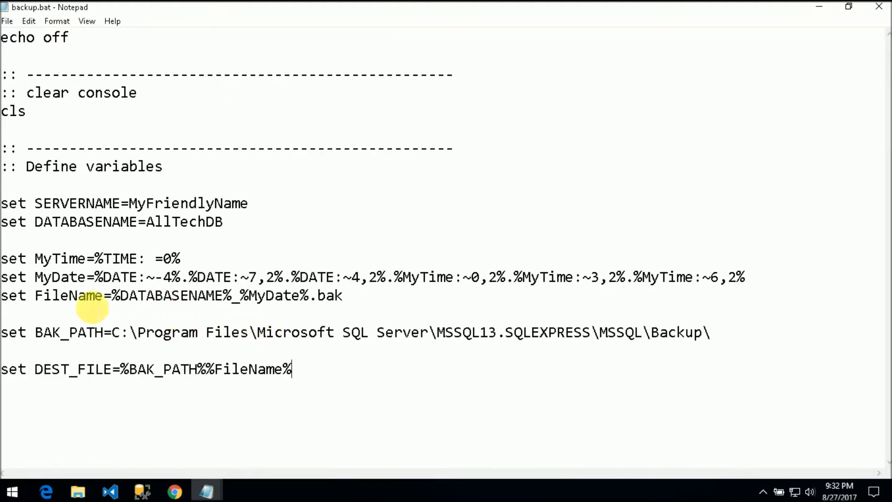
# Step: Highlight the BAK_PATH variable name in backup.bat and switch to the Backup folder window in File Explorer
pyautogui.moveTo(37, 333); pyautogui.dragTo(101, 333)
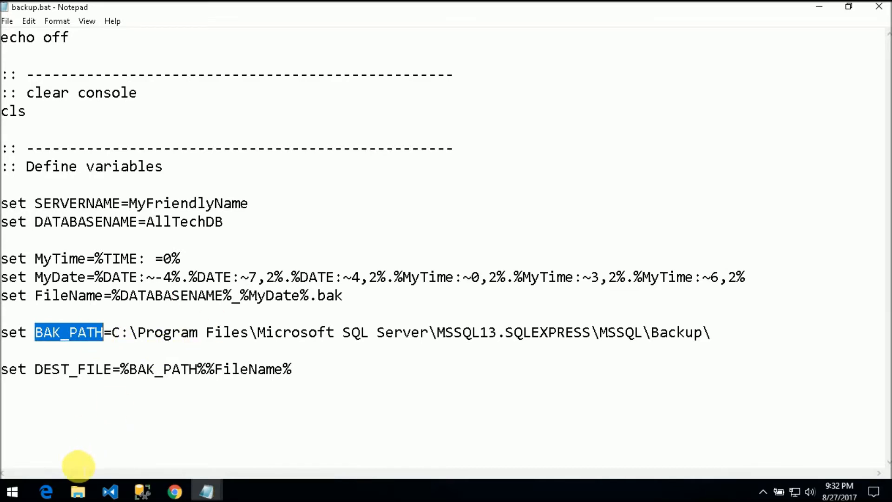
pyautogui.moveTo(83, 491)
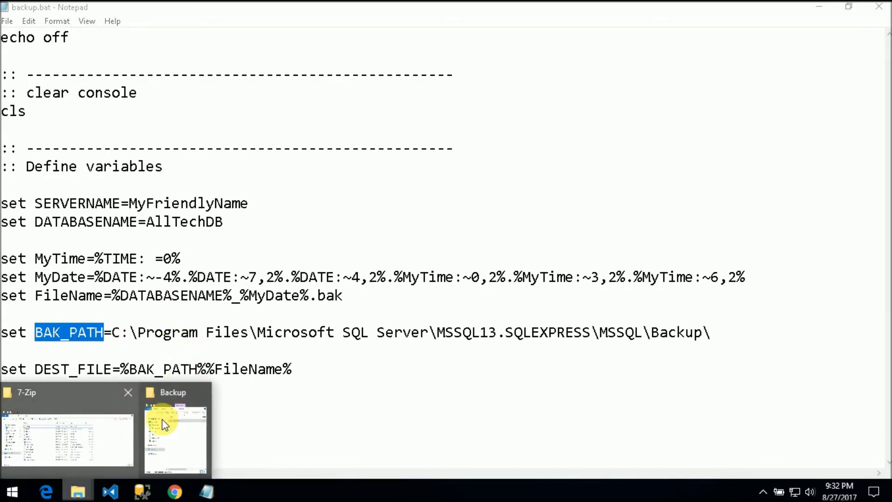
pyautogui.click(178, 415)
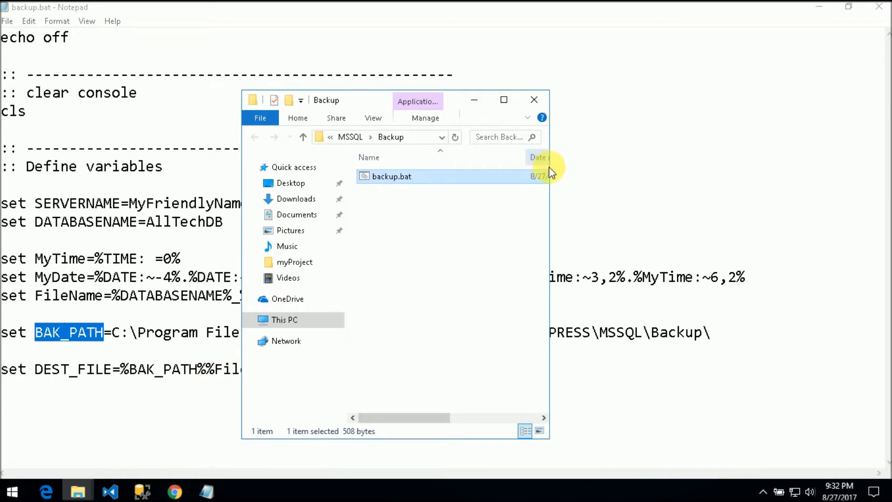
# Step: Compare the Backup folder's full path in File Explorer with the BAK_PATH value in backup.bat, including its trailing backslash
pyautogui.moveTo(550, 169); pyautogui.dragTo(826, 185)
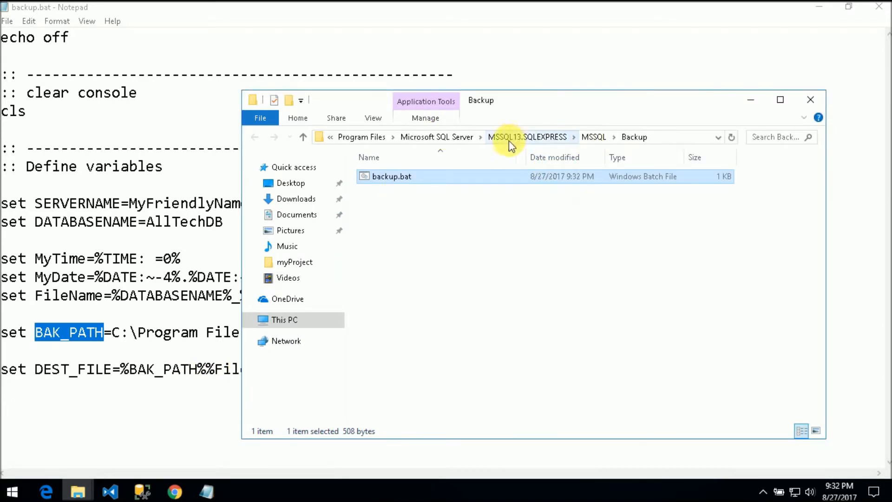
pyautogui.click(663, 136)
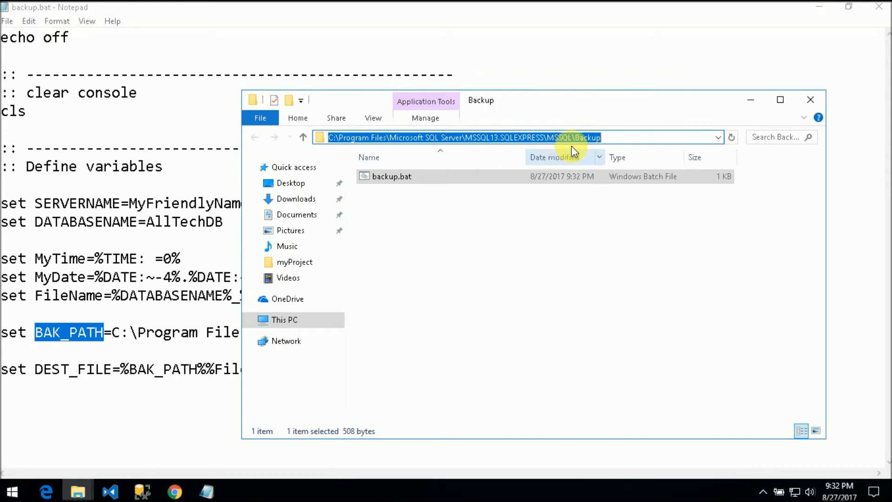
pyautogui.click(126, 352)
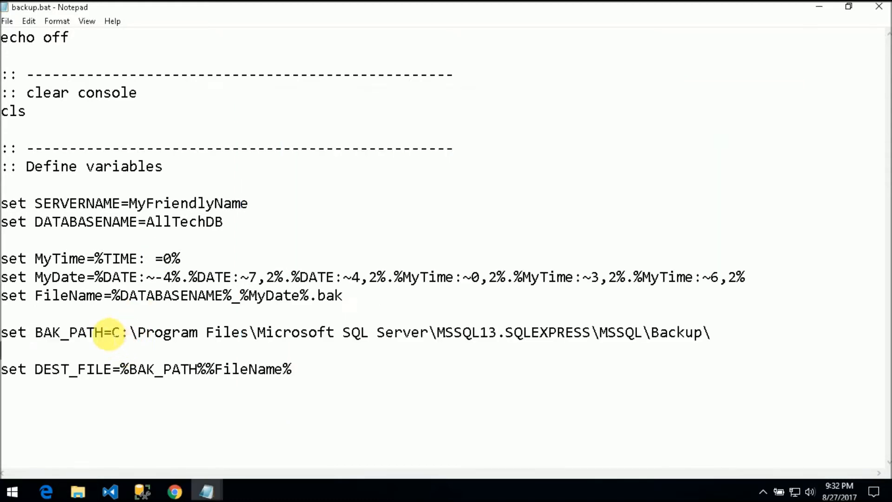
pyautogui.moveTo(111, 333); pyautogui.dragTo(712, 332)
pyautogui.click(665, 370)
pyautogui.click(710, 333)
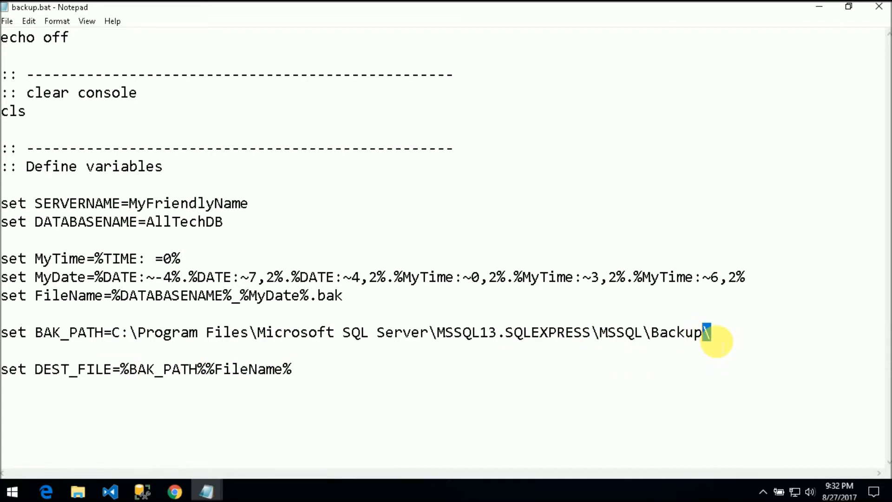
# Step: Examine how DEST_FILE combines the BAK_PATH and FileName variables, checking both variable definitions in backup.bat
pyautogui.doubleClick(47, 369)
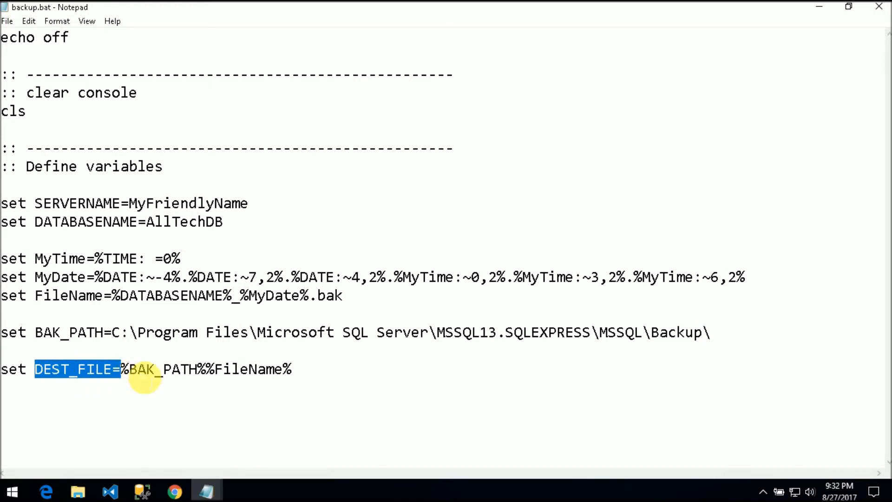
pyautogui.click(128, 369)
pyautogui.moveTo(121, 369); pyautogui.dragTo(198, 370)
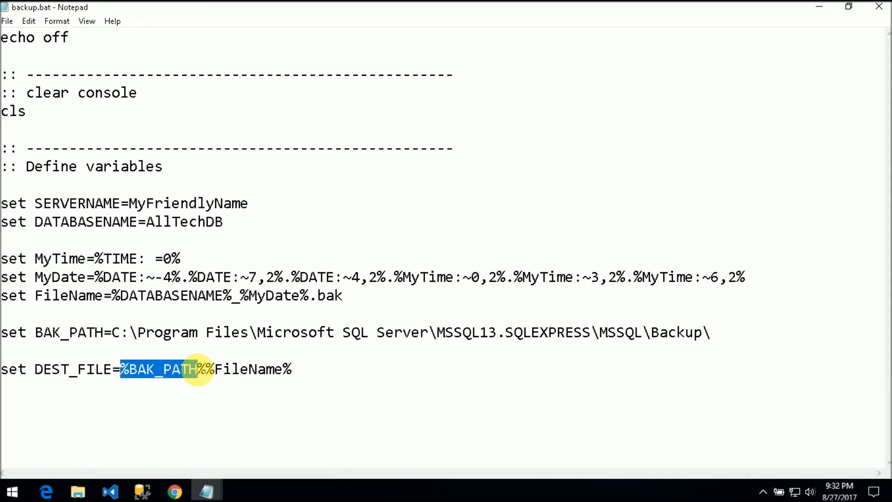
pyautogui.doubleClick(65, 332)
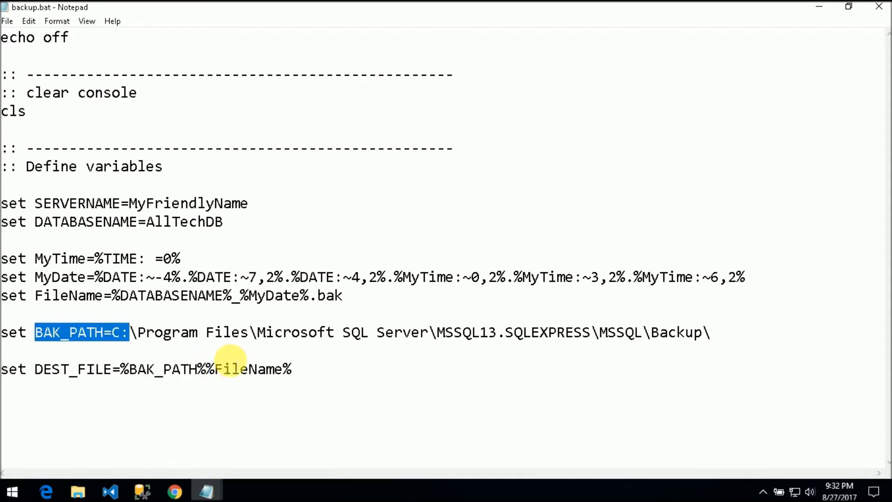
pyautogui.moveTo(206, 369); pyautogui.dragTo(298, 368)
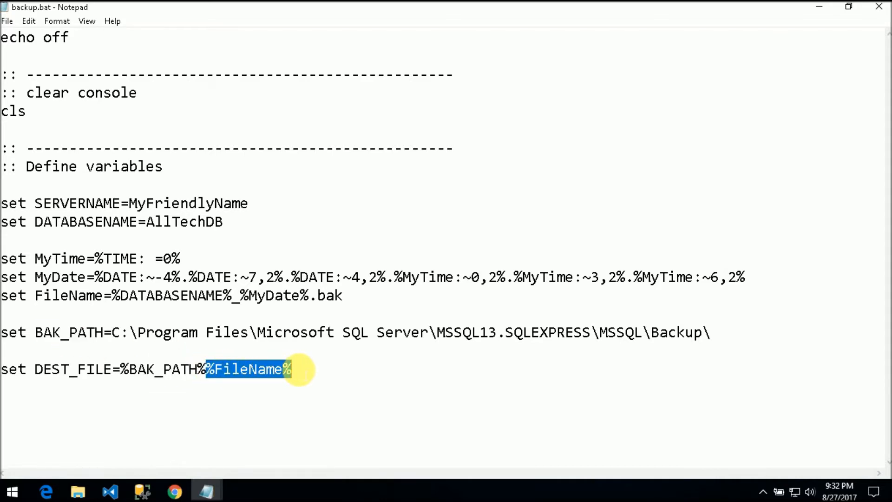
pyautogui.doubleClick(58, 296)
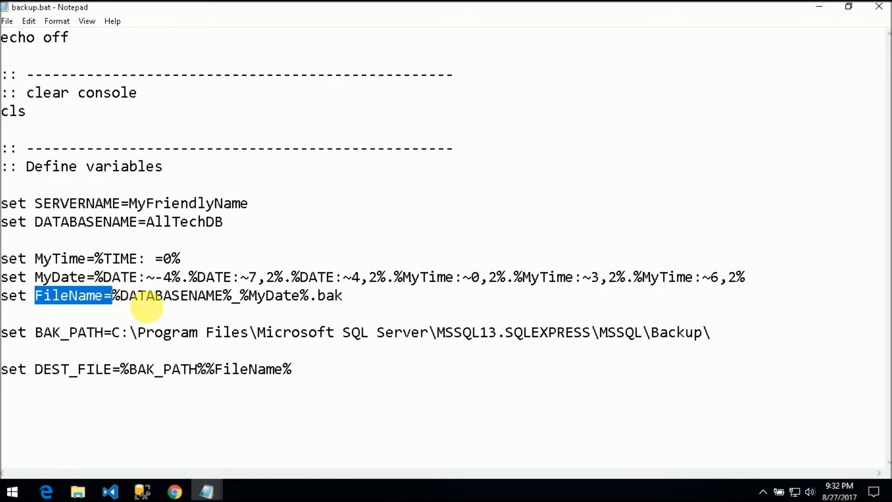
pyautogui.click(313, 371)
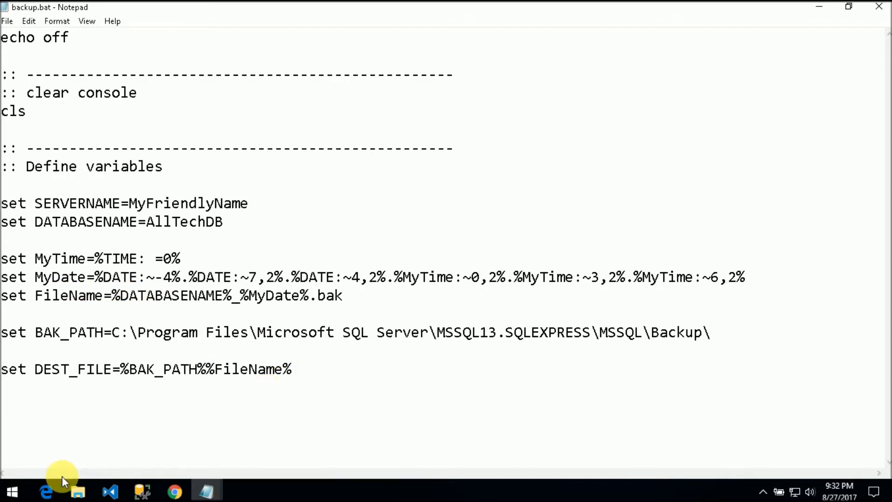
# Step: Copy the BACKUP Database section with its comment lines and sqlcmd command from backup.txt into backup.bat, below the DEST_FILE line
pyautogui.moveTo(209, 490)
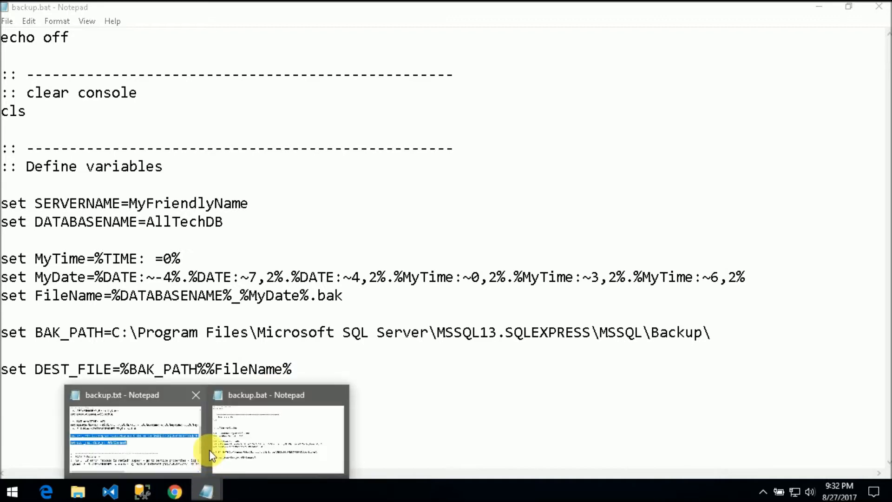
pyautogui.click(247, 437)
pyautogui.moveTo(207, 489)
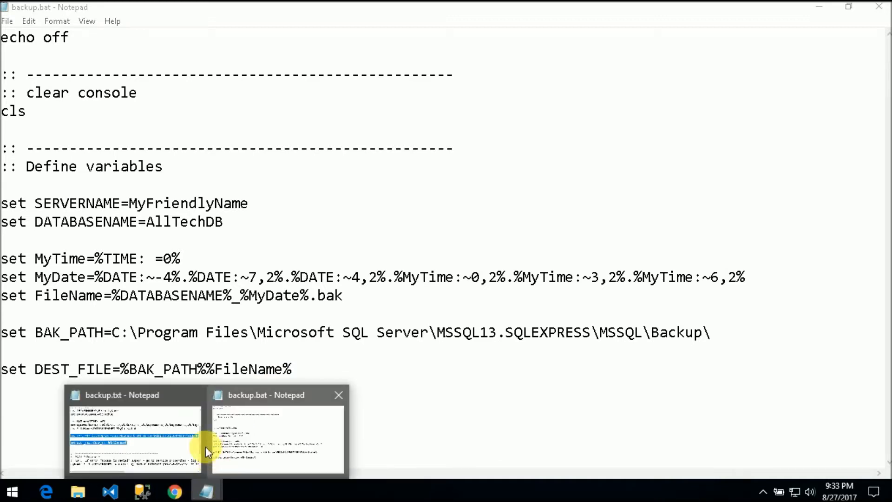
pyautogui.click(156, 441)
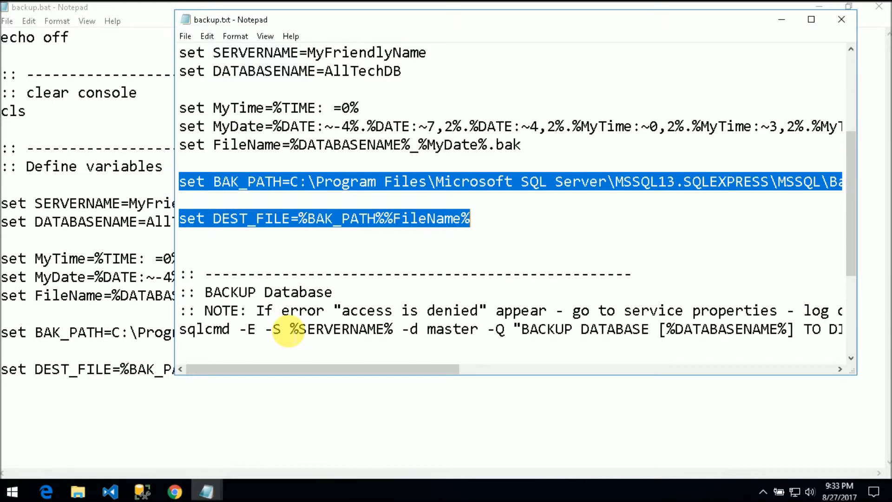
pyautogui.scroll(-1, 288, 330)
pyautogui.moveTo(201, 295); pyautogui.dragTo(186, 228)
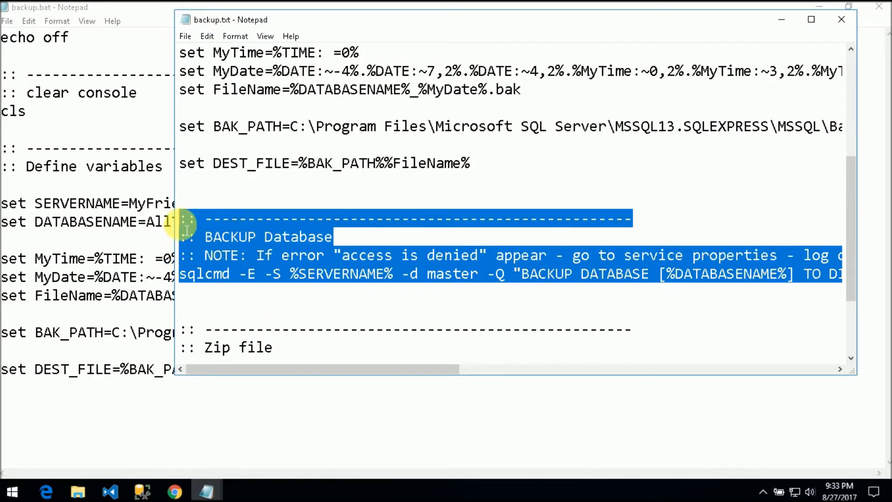
pyautogui.rightClick(228, 235)
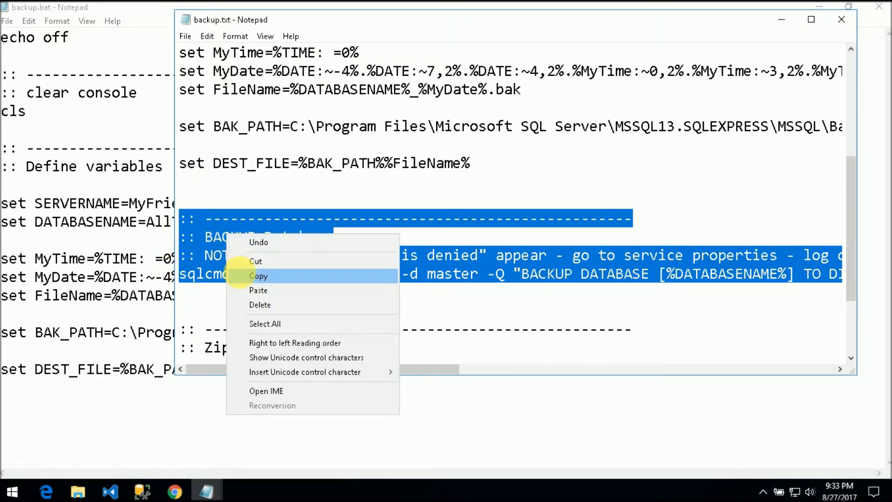
pyautogui.click(239, 275)
pyautogui.click(112, 399)
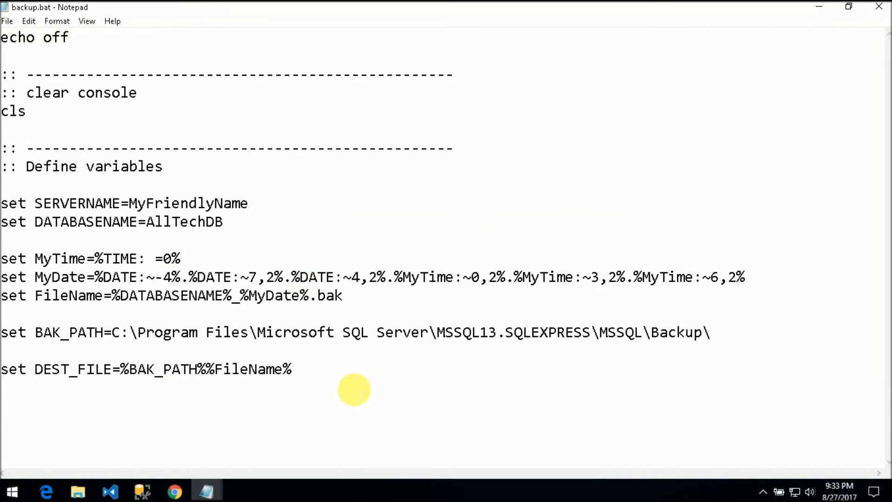
pyautogui.hotkey('ctrl', 'v')
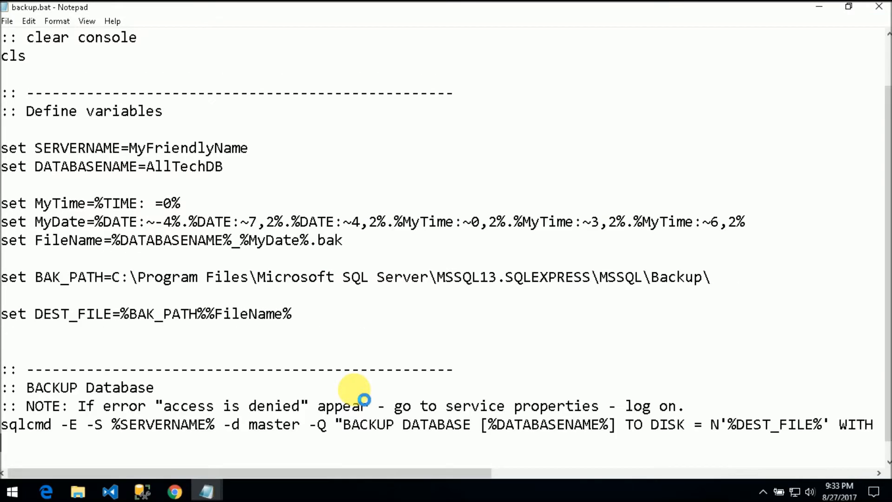
# Step: Examine the start of the sqlcmd line: the -E -S switches, SERVERNAME and its definition, -d master, and the -Q BACKUP query
pyautogui.scroll(-1, 360, 367)
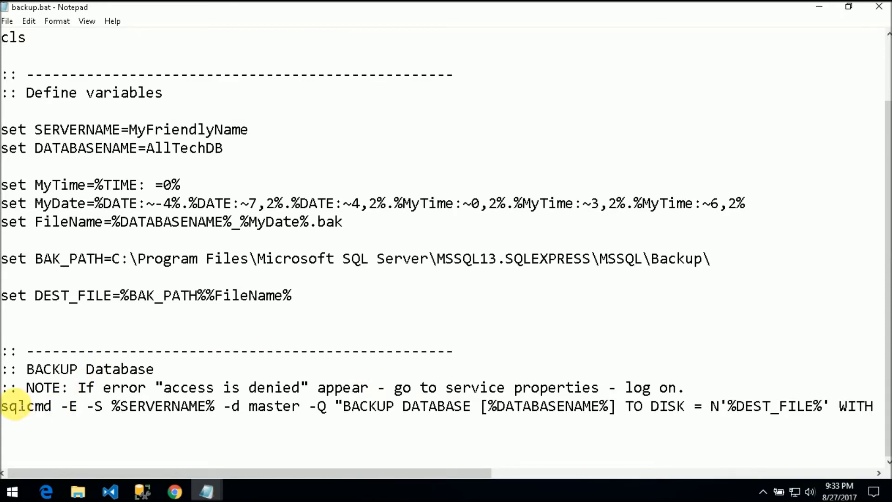
pyautogui.doubleClick(16, 407)
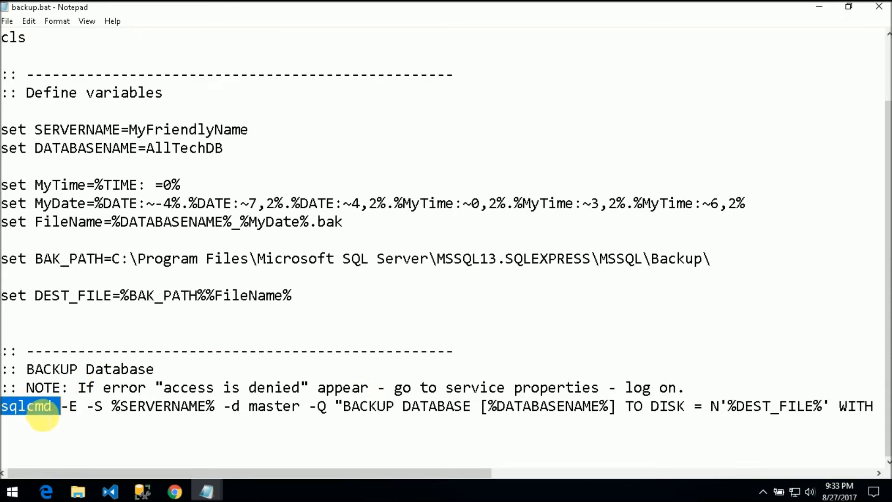
pyautogui.click(61, 434)
pyautogui.moveTo(61, 407); pyautogui.dragTo(103, 407)
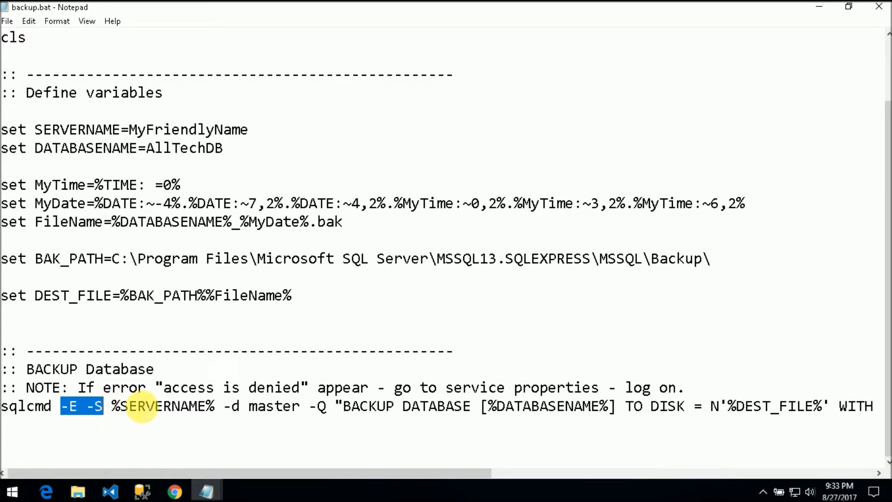
pyautogui.doubleClick(145, 409)
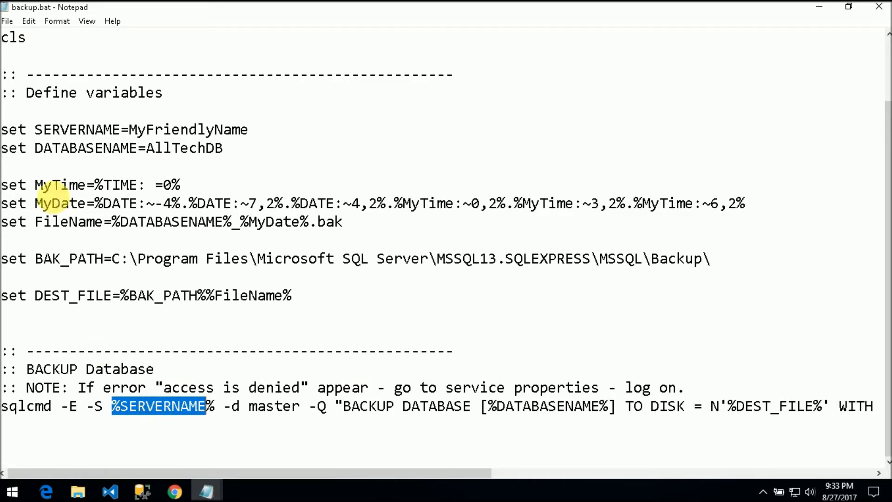
pyautogui.moveTo(249, 129); pyautogui.dragTo(129, 129)
pyautogui.moveTo(223, 407); pyautogui.dragTo(241, 407)
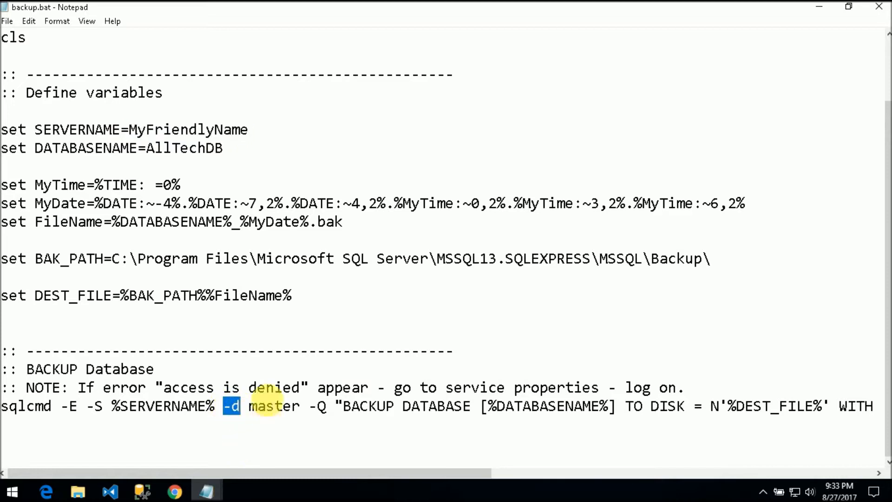
pyautogui.doubleClick(265, 407)
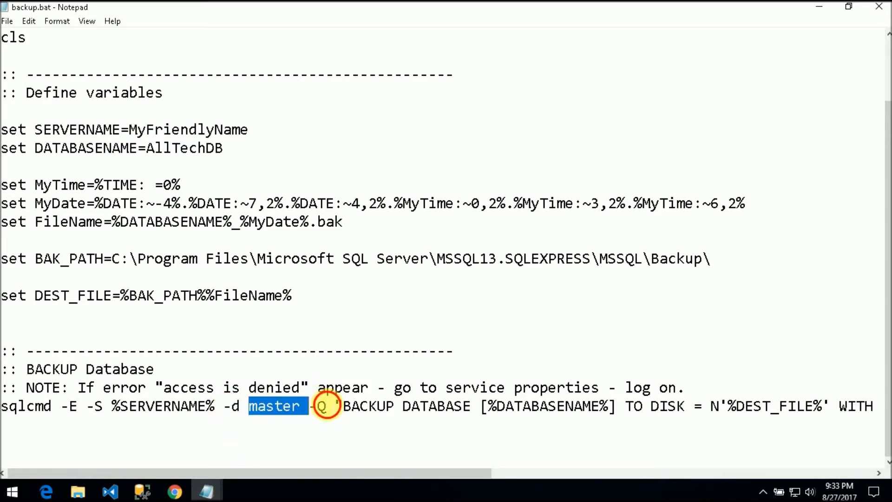
pyautogui.moveTo(327, 405); pyautogui.dragTo(309, 406)
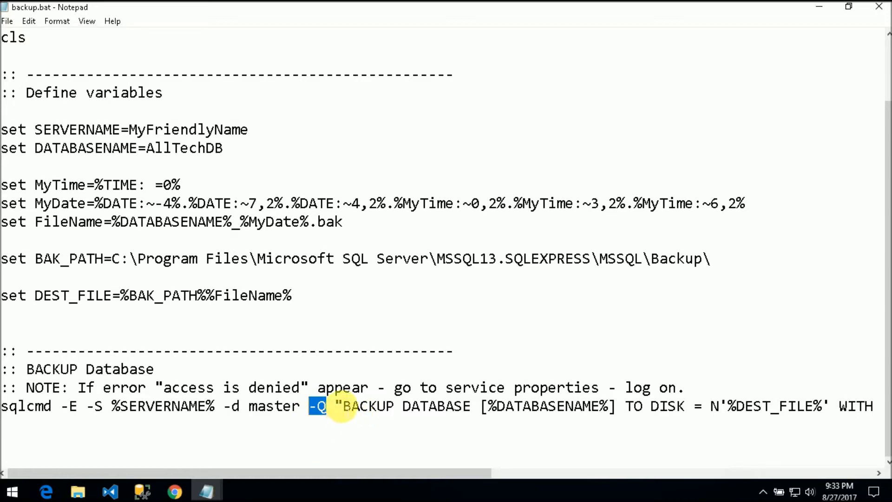
pyautogui.moveTo(343, 406); pyautogui.dragTo(386, 407)
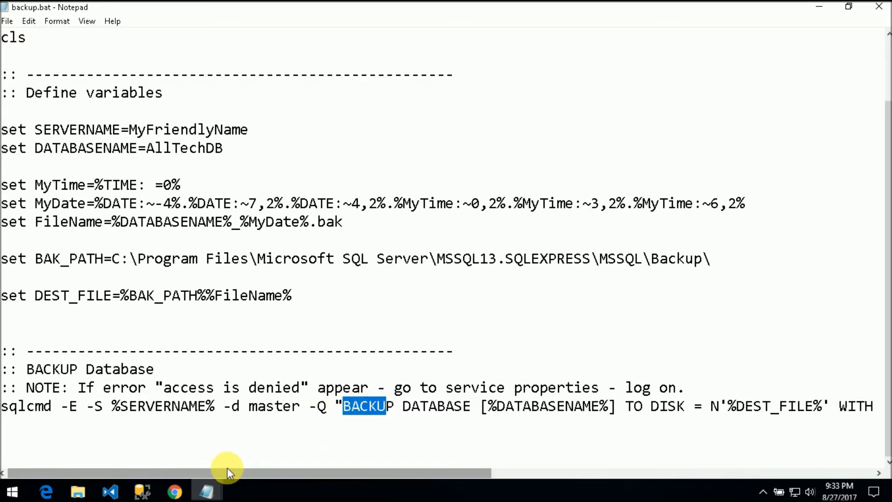
# Step: Check the DATABASENAME and DEST_FILE variables in the BACKUP DATABASE query against their definitions in the variables section
pyautogui.moveTo(227, 472); pyautogui.dragTo(308, 473)
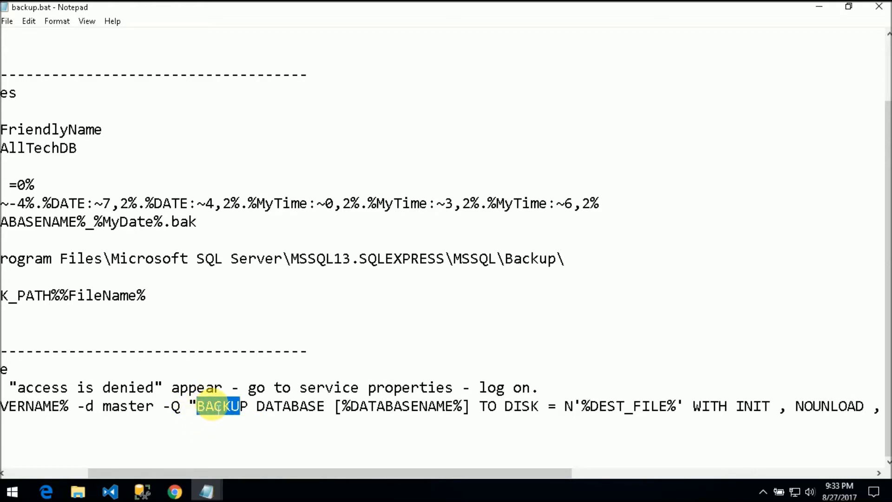
pyautogui.click(234, 414)
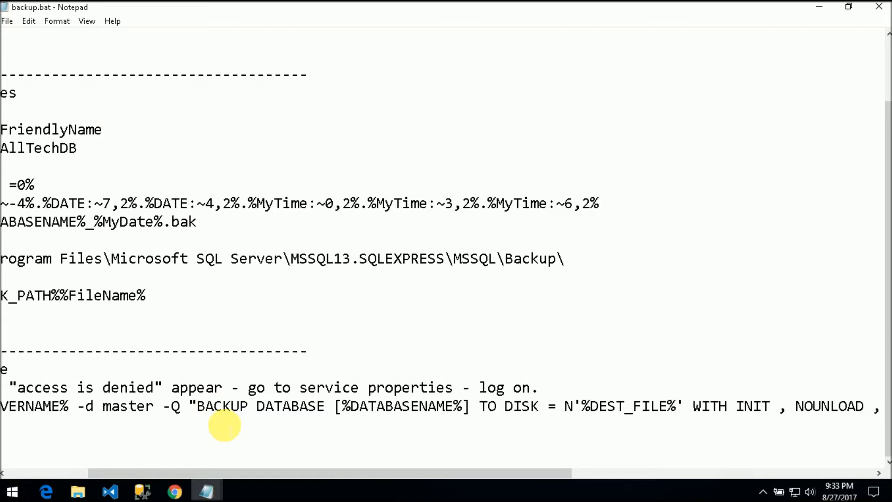
pyautogui.doubleClick(389, 415)
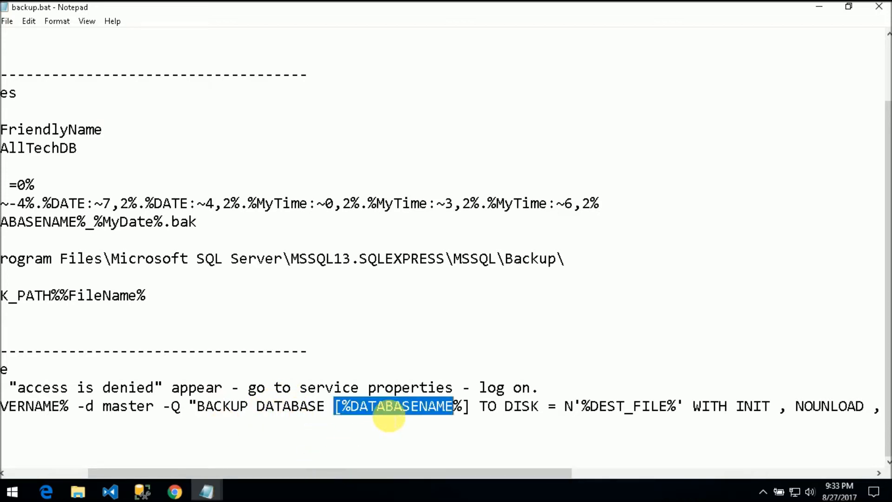
pyautogui.moveTo(325, 473); pyautogui.dragTo(224, 472)
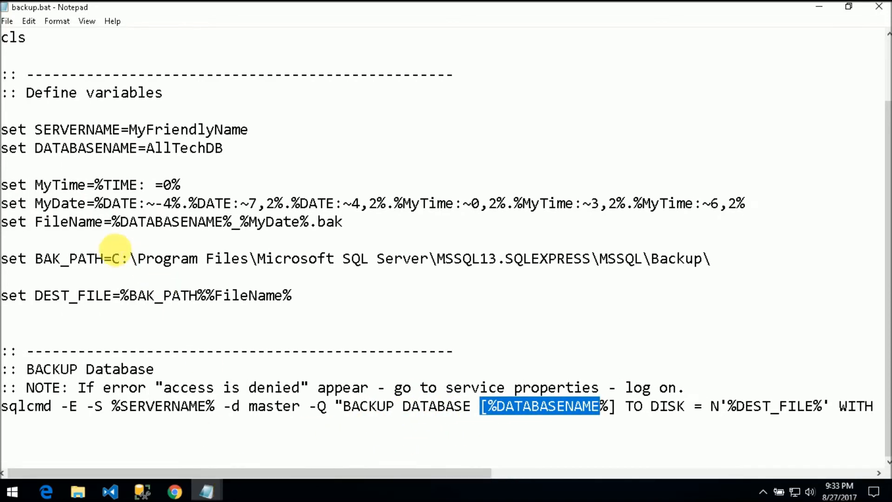
pyautogui.doubleClick(185, 149)
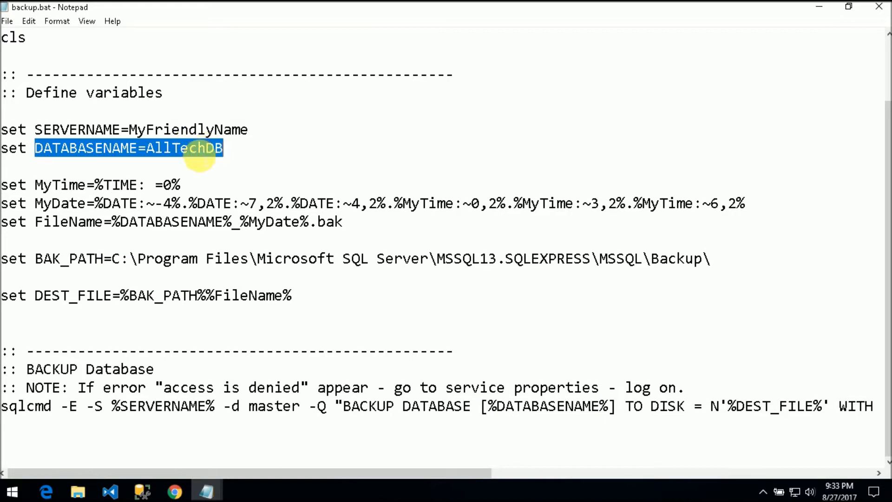
pyautogui.moveTo(394, 473); pyautogui.dragTo(567, 464)
pyautogui.moveTo(569, 406); pyautogui.dragTo(484, 407)
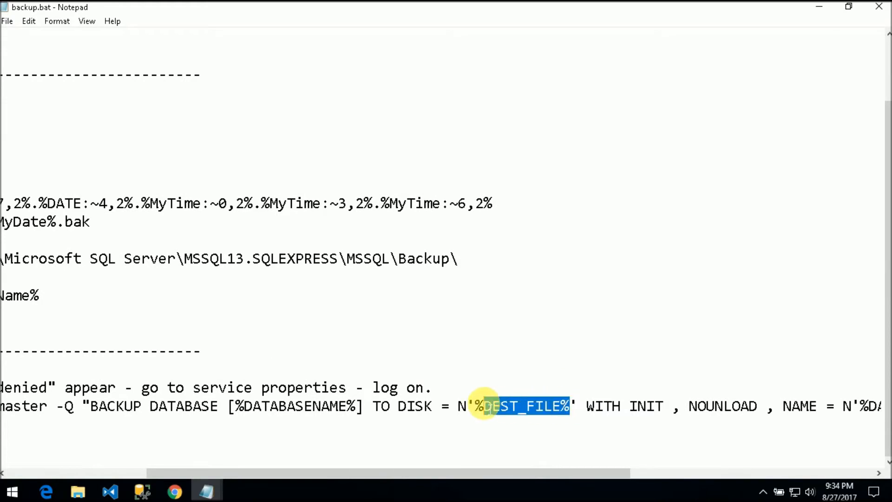
pyautogui.moveTo(428, 473); pyautogui.dragTo(250, 472)
pyautogui.doubleClick(79, 295)
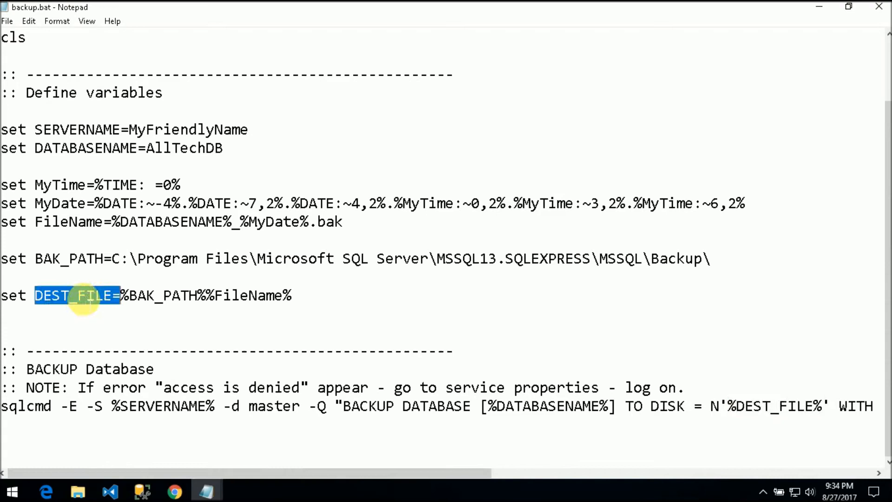
# Step: Review the rest of the backup query after WITH INIT, highlighting DATABASENAME in the NAME option and reading through to NOFORMAT
pyautogui.moveTo(304, 474); pyautogui.dragTo(560, 467)
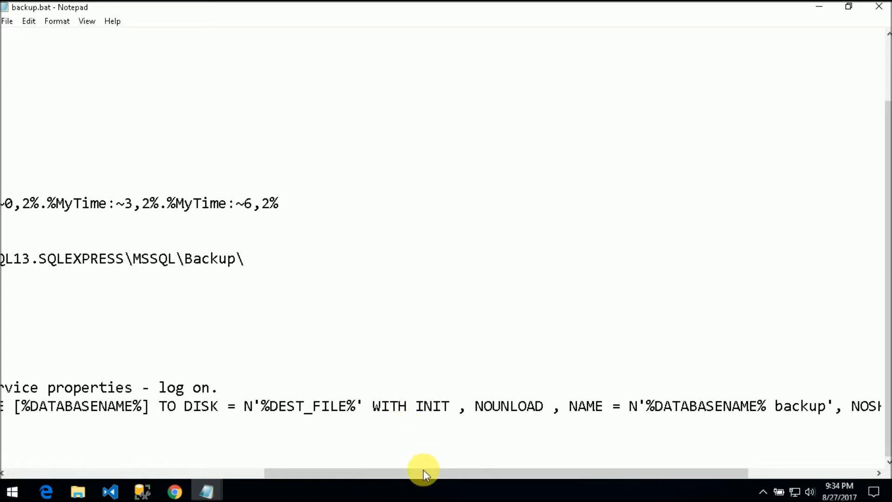
pyautogui.moveTo(417, 472); pyautogui.dragTo(565, 474)
pyautogui.moveTo(485, 406); pyautogui.dragTo(581, 405)
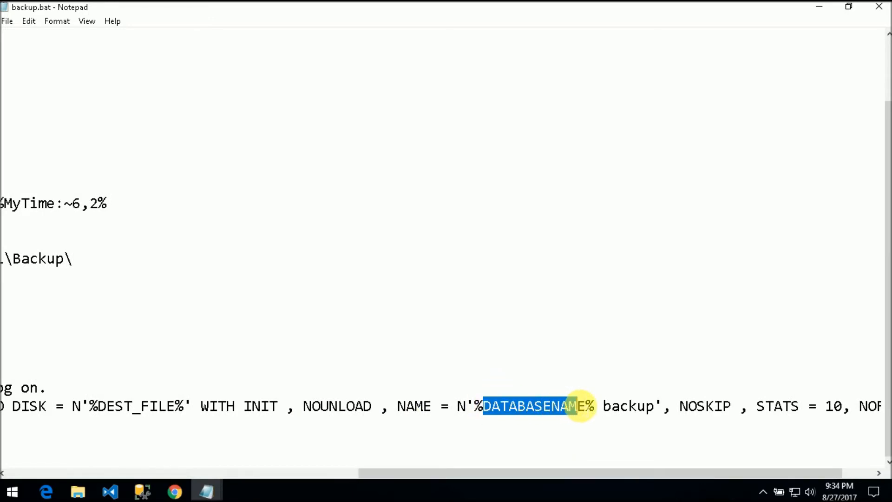
pyautogui.moveTo(558, 472); pyautogui.dragTo(611, 472)
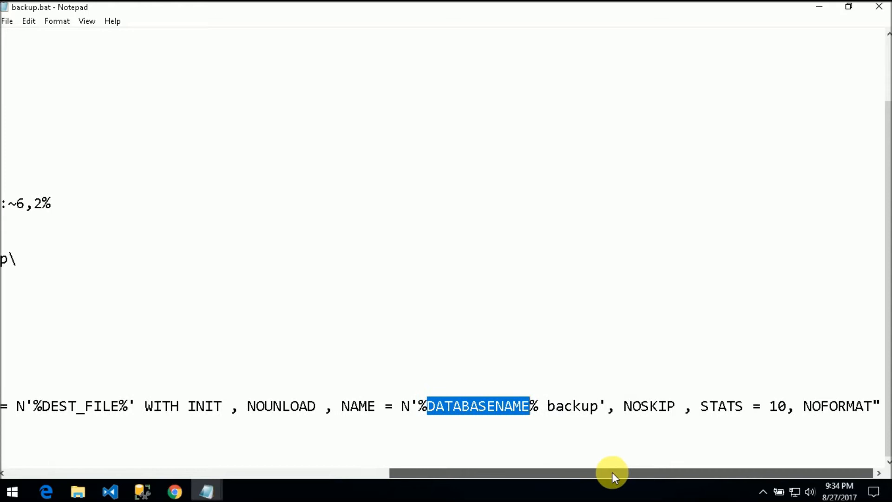
# Step: Review the NOSKIP and NOFORMAT options at the end of the backup query and the NOTE comment about the "access is denied" error
pyautogui.doubleClick(562, 406)
pyautogui.doubleClick(643, 405)
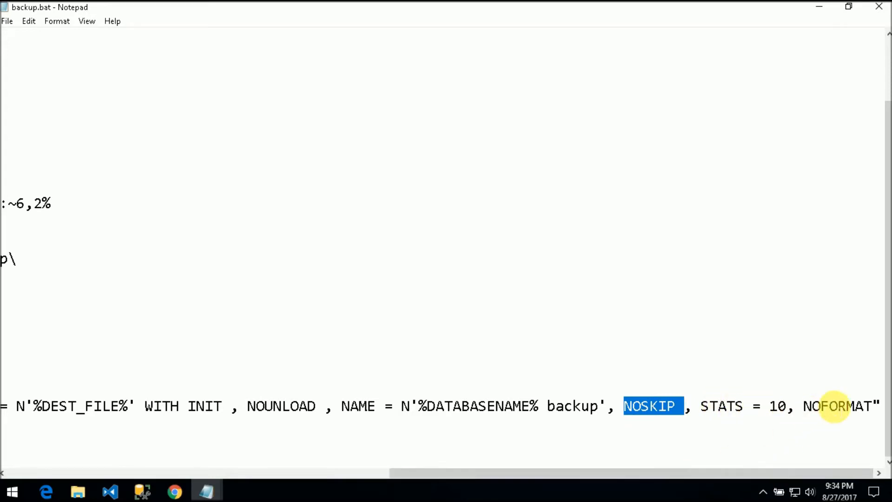
pyautogui.doubleClick(832, 405)
pyautogui.moveTo(591, 470); pyautogui.dragTo(197, 456)
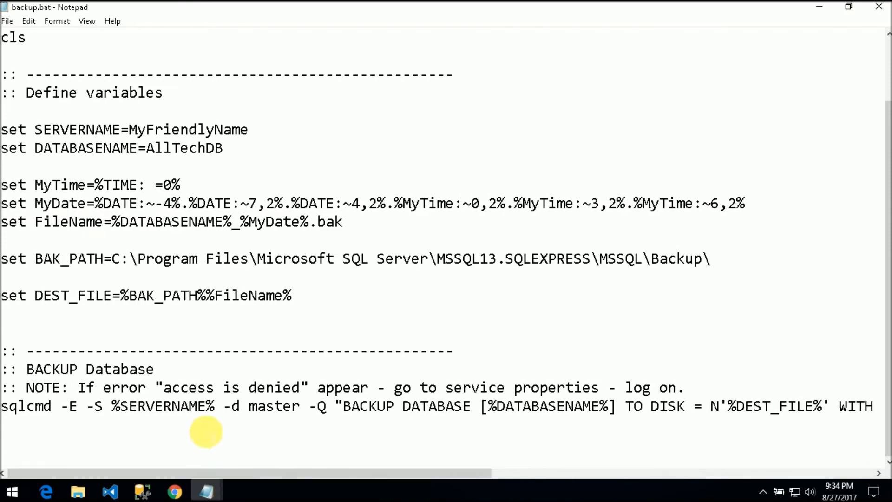
pyautogui.moveTo(26, 387); pyautogui.dragTo(591, 392)
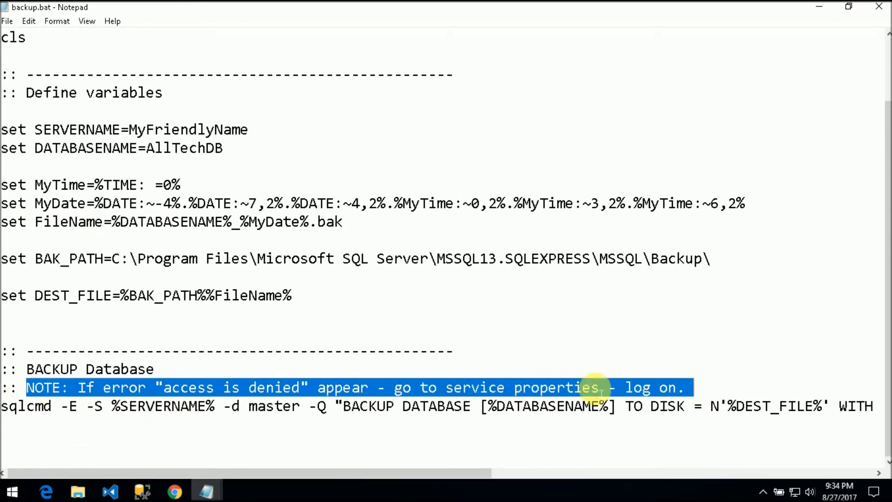
pyautogui.click(515, 352)
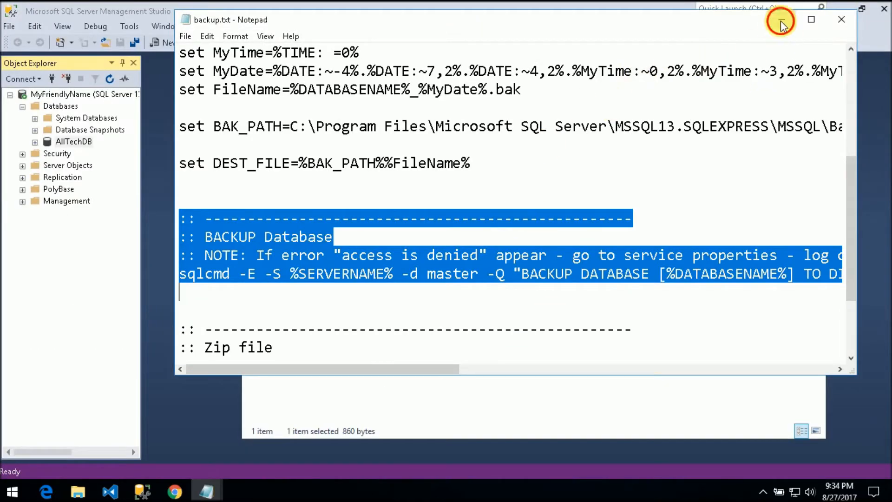
# Step: Minimize the backup.txt window, open a Command Prompt with cmd, and shrink it so the Backup folder's files stay visible
pyautogui.click(822, 19)
pyautogui.click(503, 271)
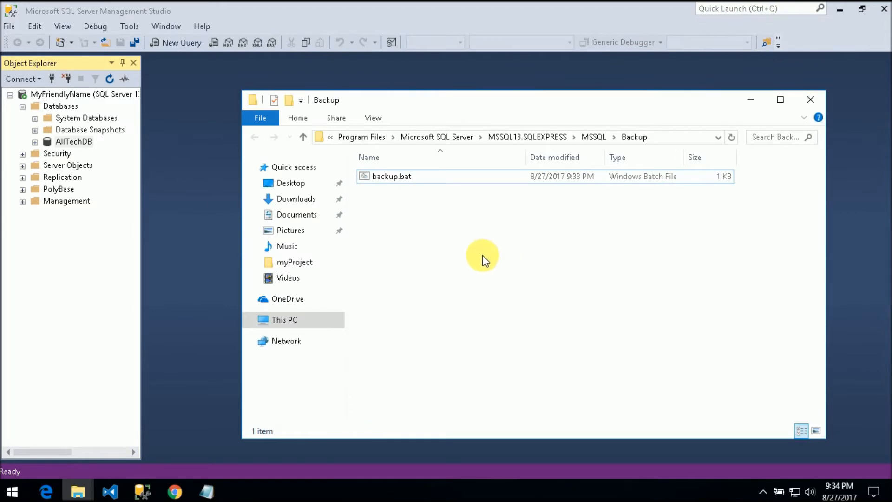
pyautogui.press('super+r')
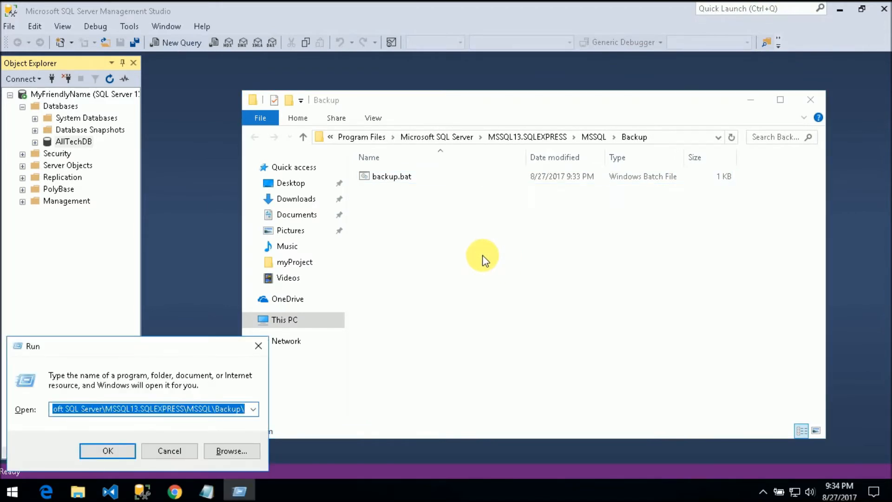
pyautogui.write('cmd')
pyautogui.press('Return')
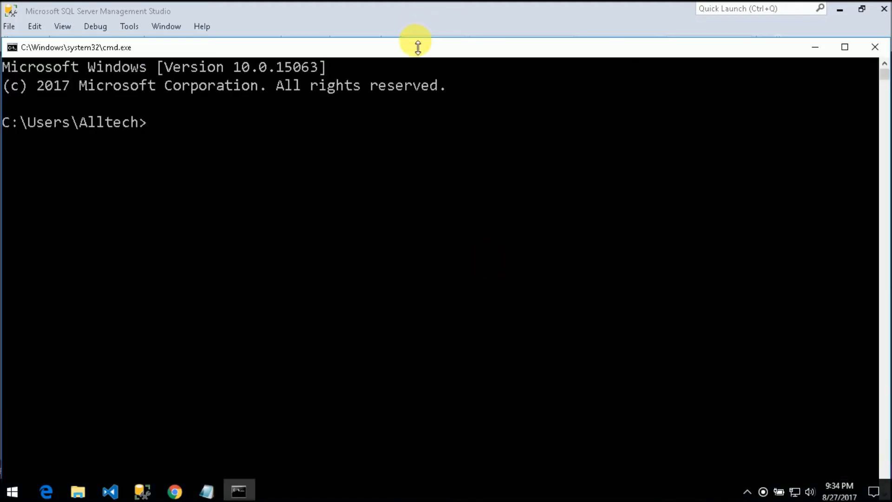
pyautogui.moveTo(415, 46); pyautogui.dragTo(381, 228)
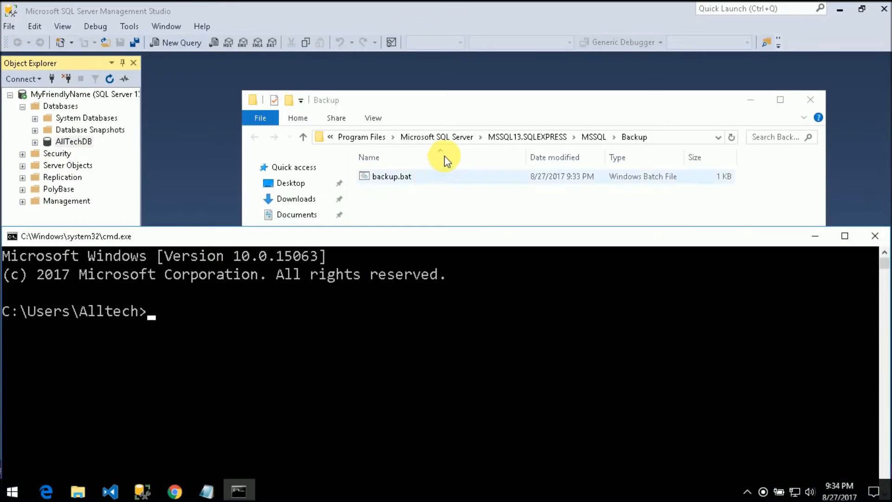
# Step: Copy the Backup folder's path from File Explorer and change the Command Prompt directory to C:\Program Files\Microsoft SQL Server\MSSQL13.SQLEXPRESS\MSSQL\Backup
pyautogui.click(645, 138)
pyautogui.click(646, 138)
pyautogui.rightClick(660, 135)
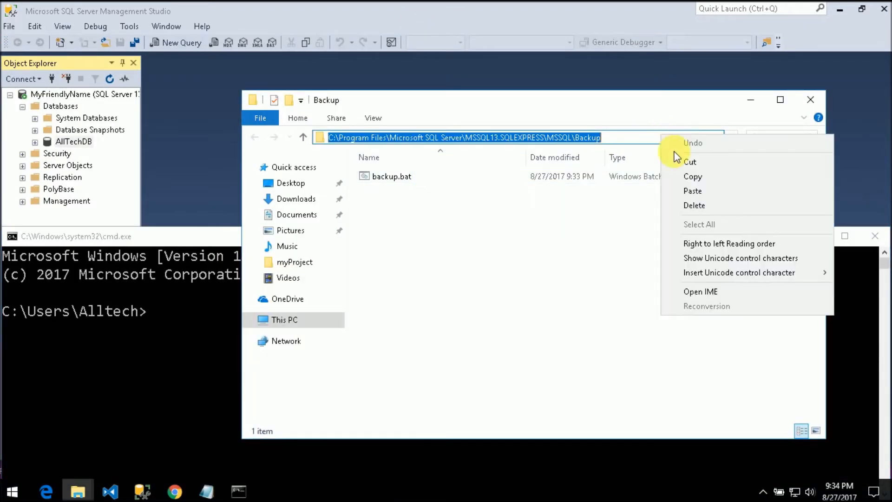
pyautogui.click(688, 177)
pyautogui.click(195, 317)
pyautogui.click(235, 327)
pyautogui.write('cd')
pyautogui.hotkey('ctrl', 'v')
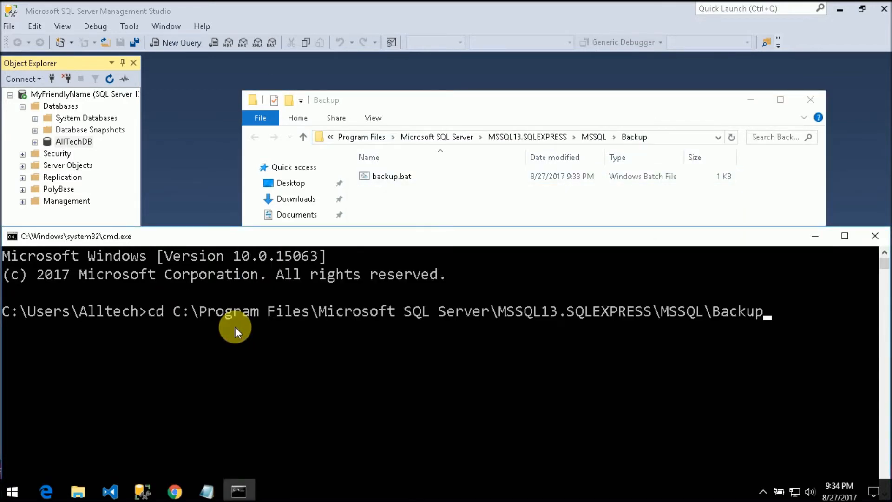
pyautogui.press('Return')
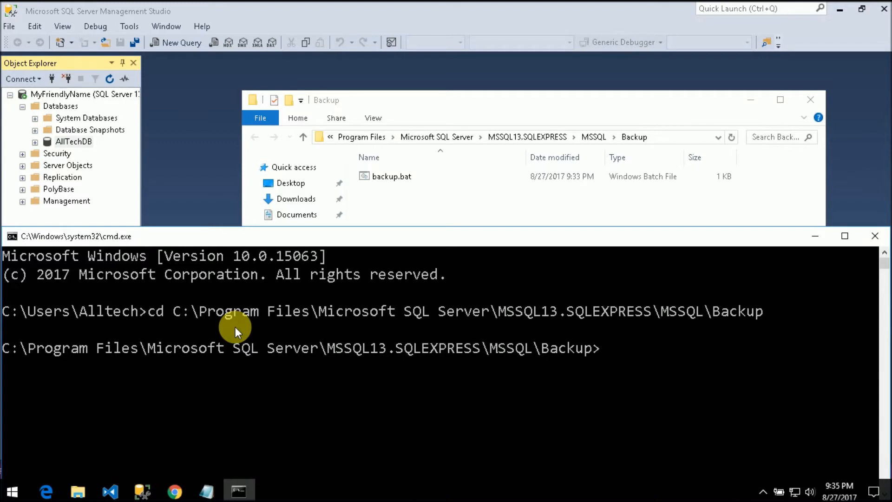
# Step: Run backup.bat in the Command Prompt and select the resulting .bak file in the Backup folder
pyautogui.moveTo(235, 238); pyautogui.dragTo(235, 205)
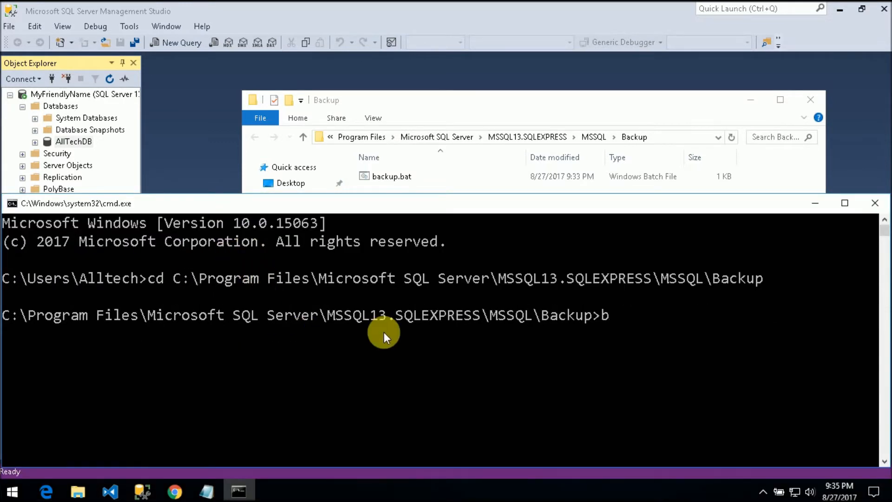
pyautogui.press('Return')
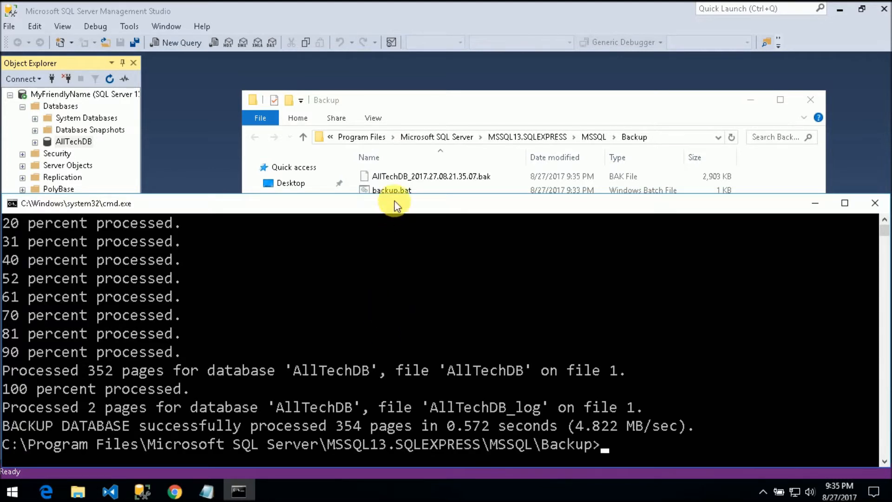
pyautogui.moveTo(402, 104); pyautogui.dragTo(383, 73)
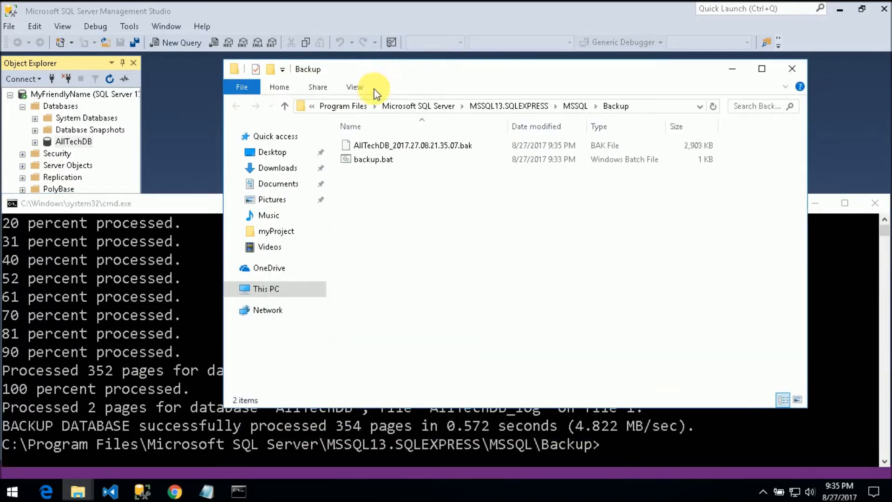
pyautogui.click(408, 147)
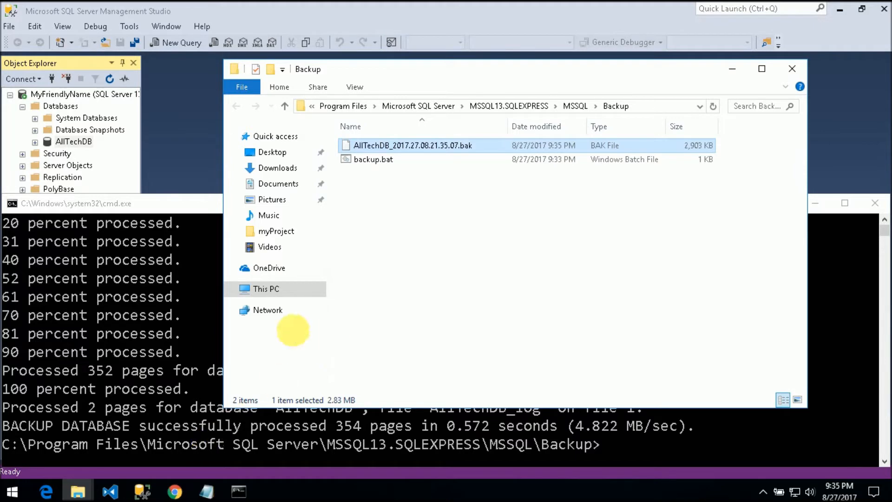
# Step: Reread the "access is denied" note above the sqlcmd line in backup.txt, then minimize the file
pyautogui.click(196, 305)
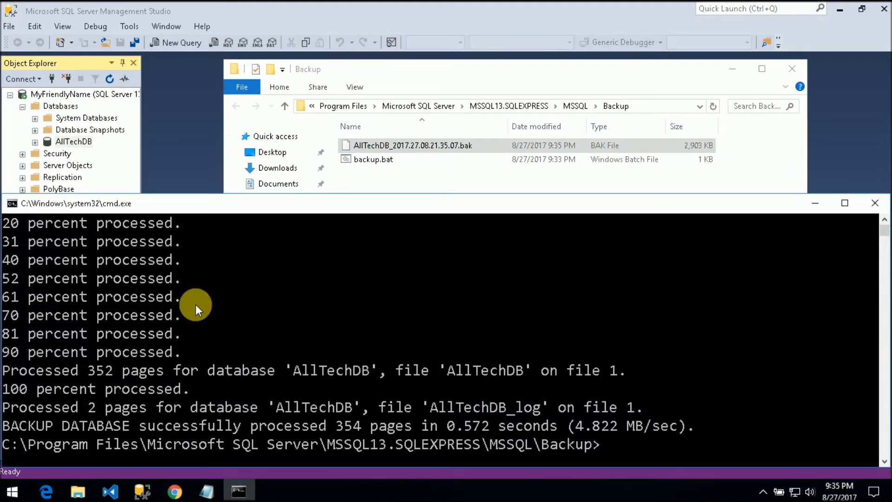
pyautogui.click(204, 489)
pyautogui.click(216, 427)
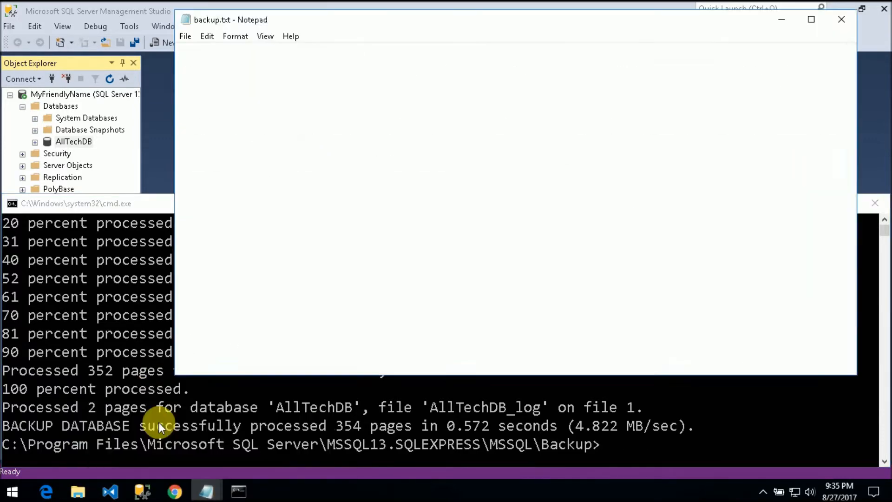
pyautogui.click(239, 274)
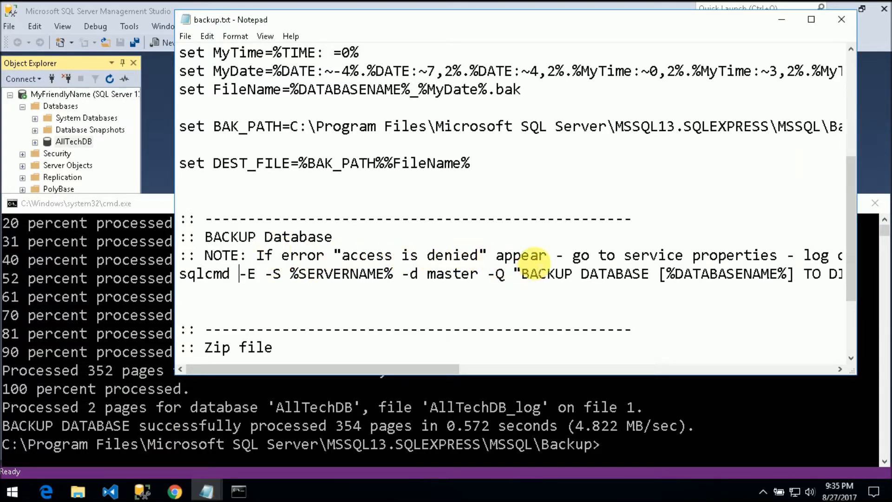
pyautogui.click(783, 24)
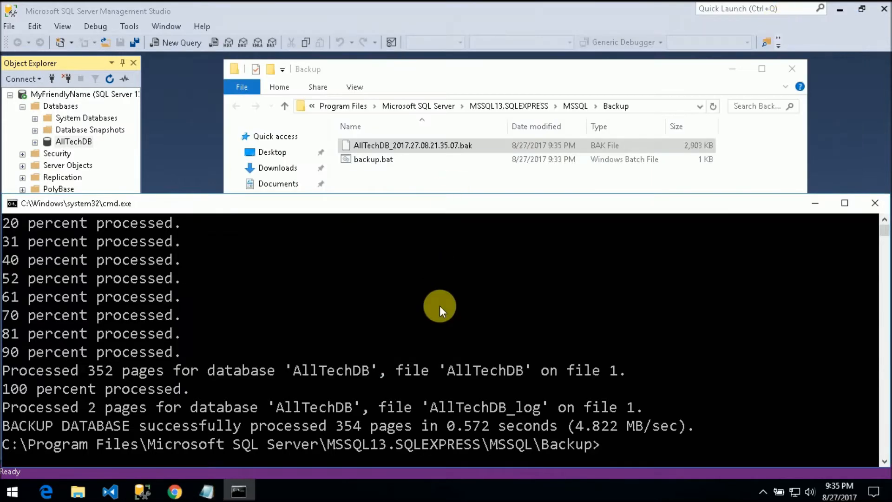
# Step: Open the System and Security category of the Windows Control Panel
pyautogui.press('super')
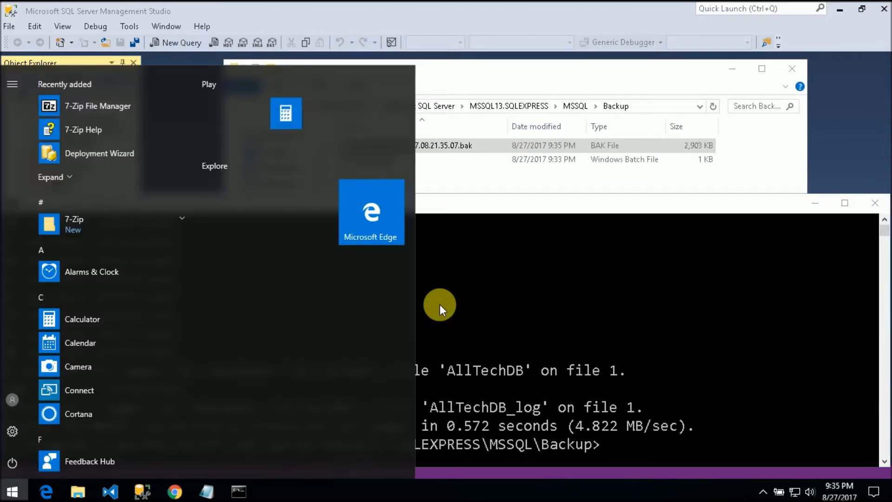
pyautogui.write('control')
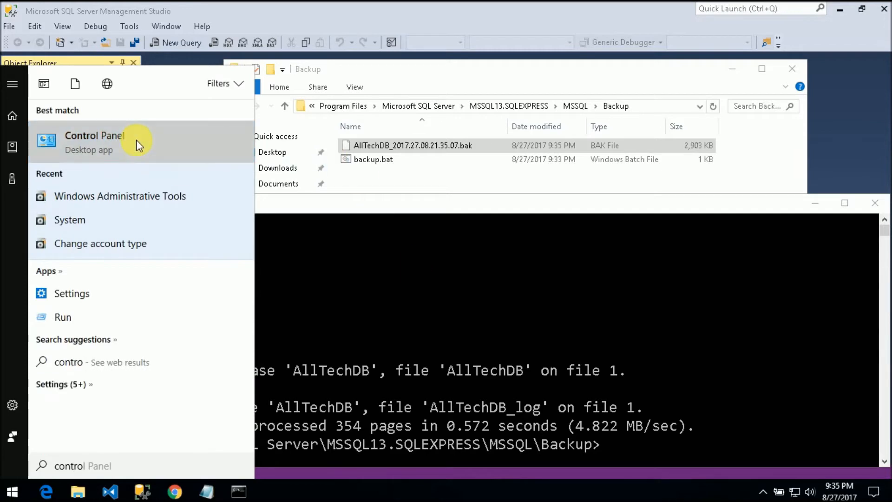
pyautogui.click(138, 145)
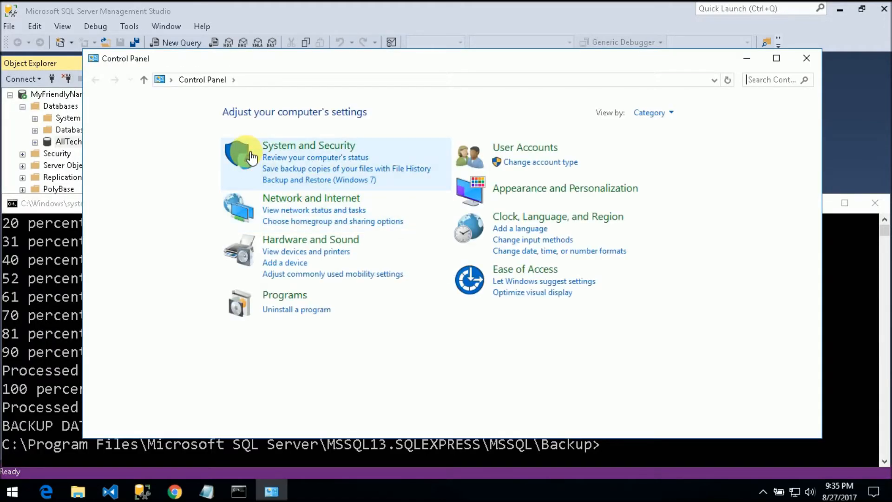
pyautogui.click(289, 145)
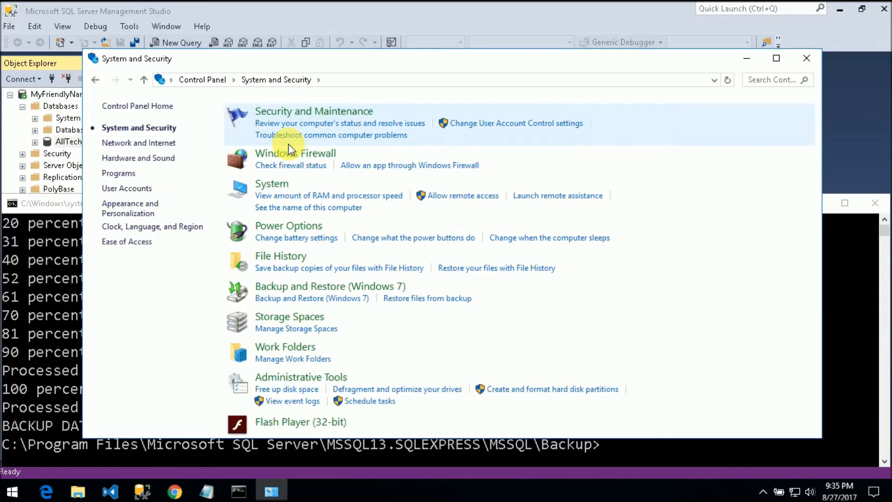
pyautogui.click(272, 186)
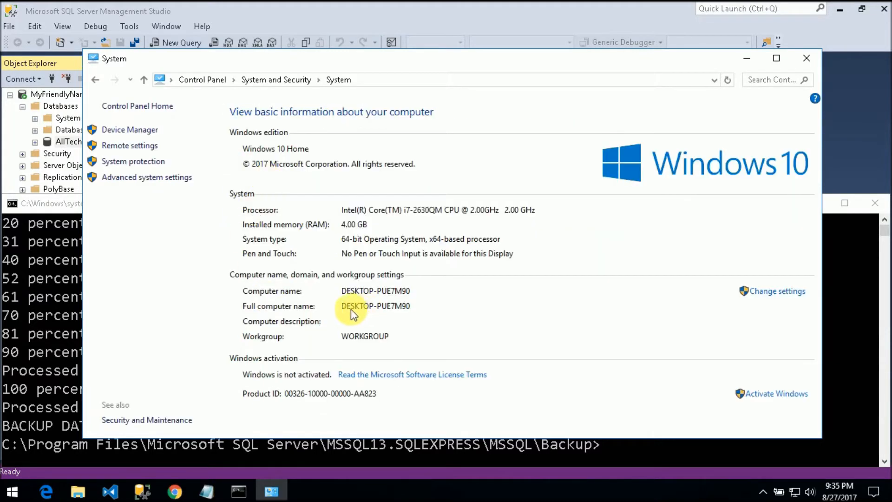
pyautogui.click(166, 179)
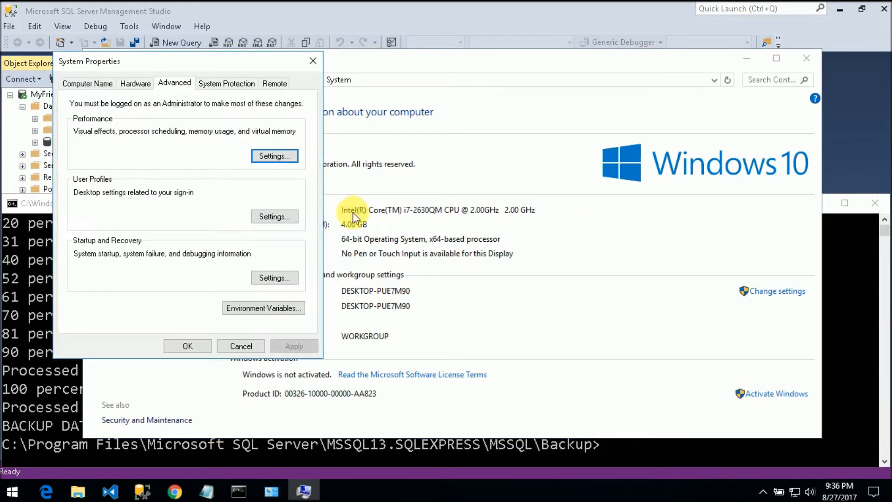
pyautogui.click(313, 61)
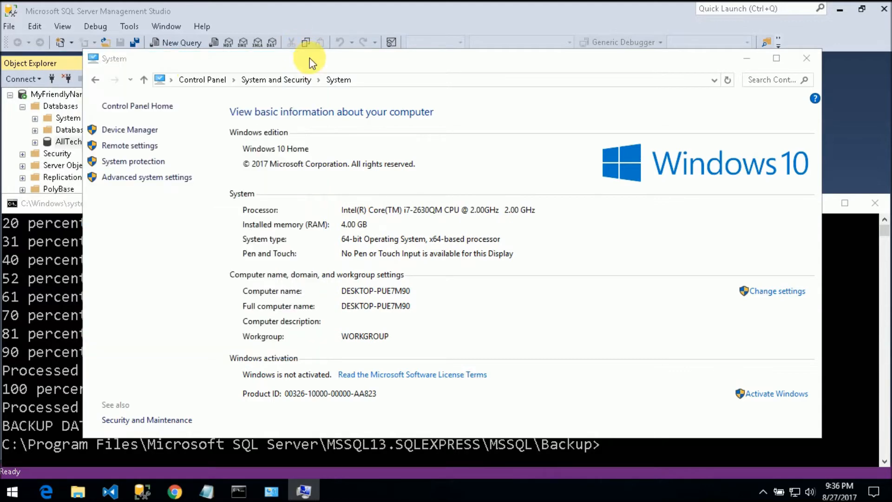
pyautogui.click(95, 80)
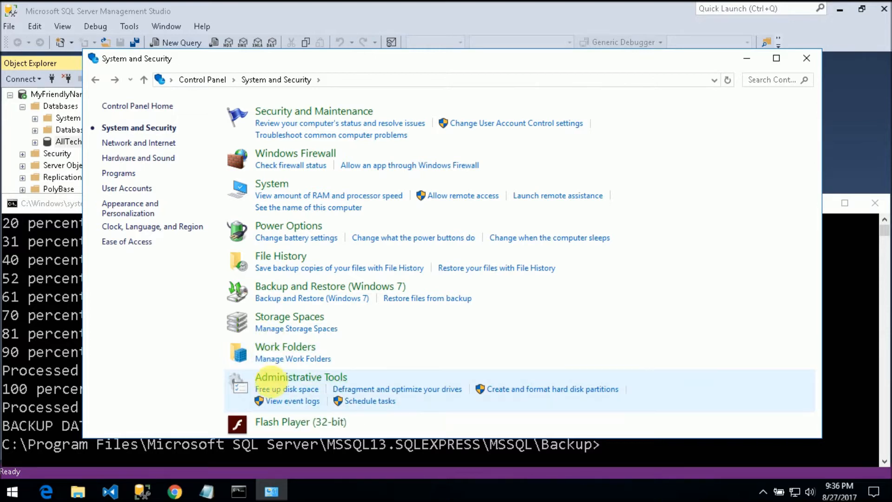
# Step: Open the Services console from the Administrative Tools
pyautogui.click(276, 379)
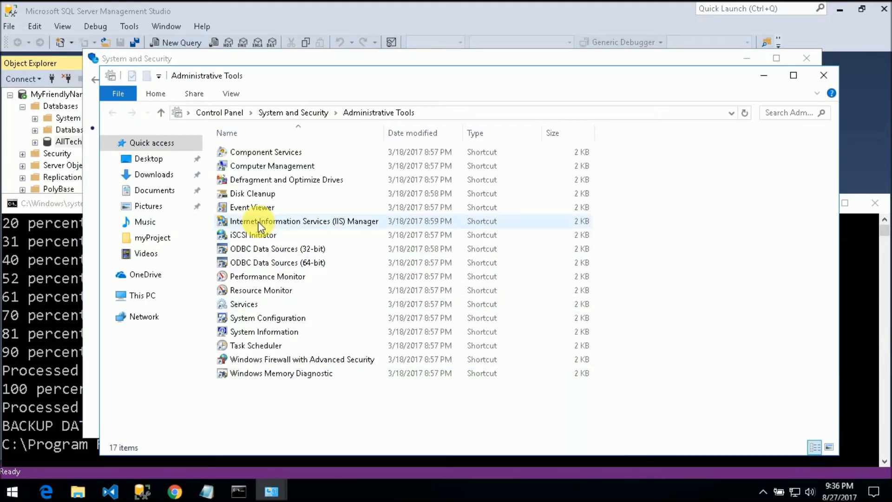
pyautogui.click(236, 308)
pyautogui.doubleClick(235, 307)
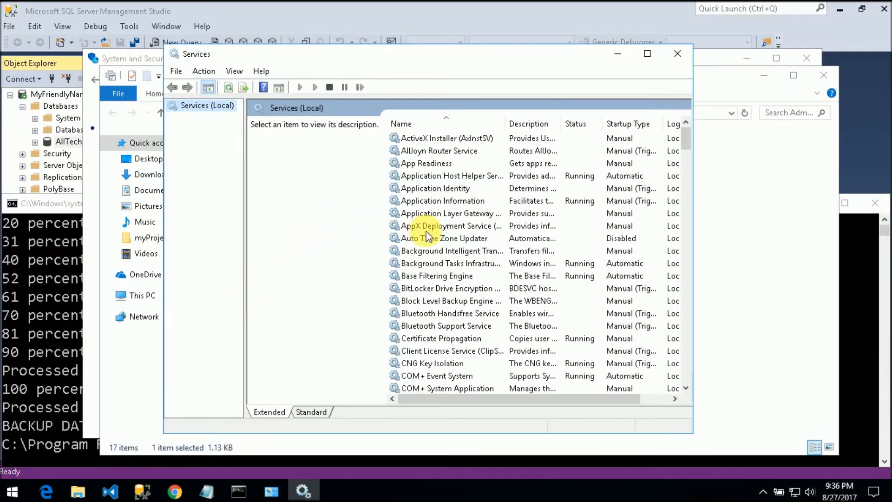
# Step: Open the properties of the SQL Server (SQLEXPRESS) service and examine the account set in its Log On settings
pyautogui.click(427, 229)
pyautogui.press('s')
pyautogui.scroll(-3, 445, 274)
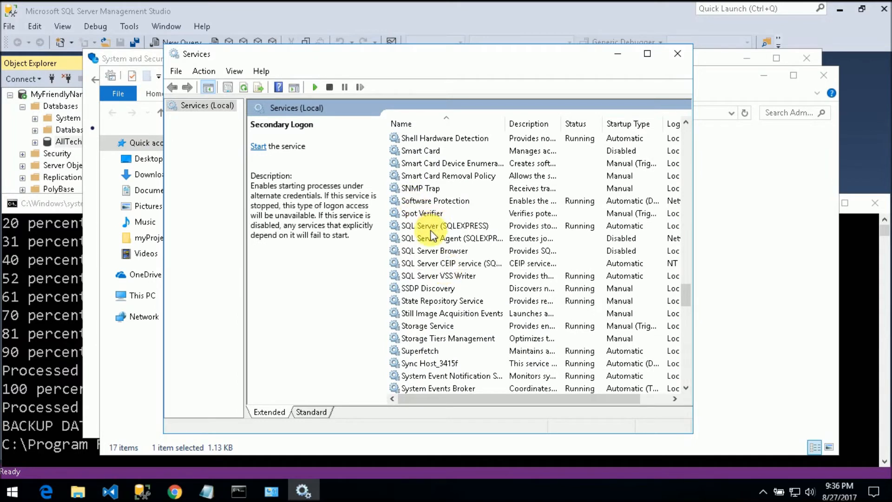
pyautogui.click(455, 225)
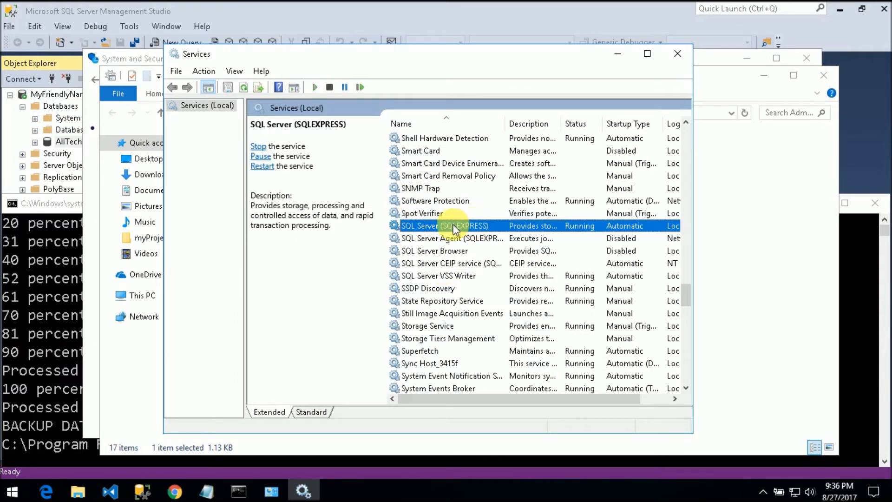
pyautogui.rightClick(426, 226)
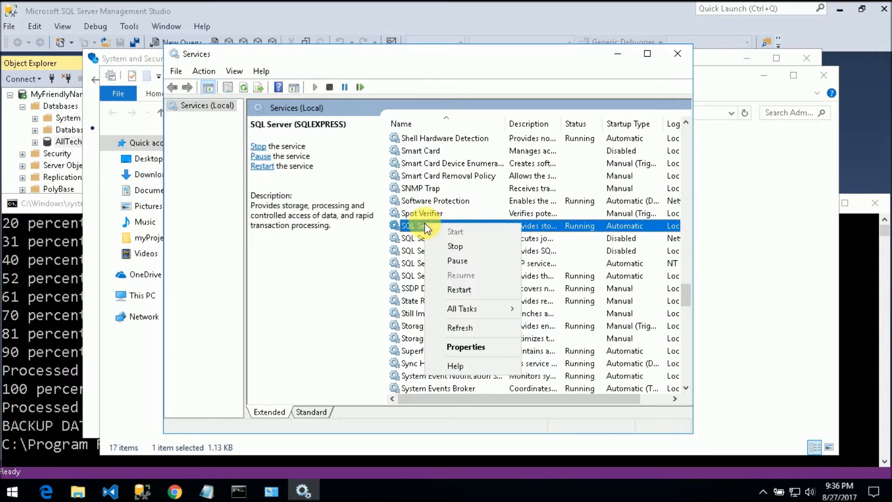
pyautogui.click(439, 349)
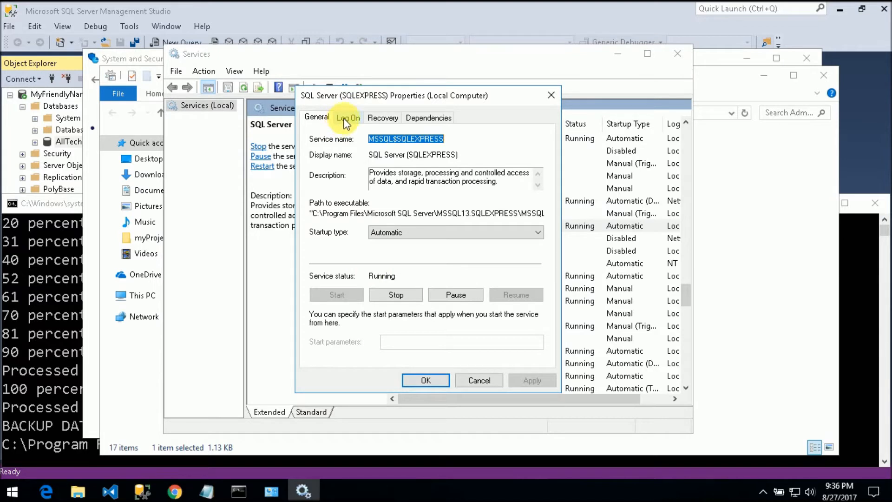
pyautogui.click(357, 118)
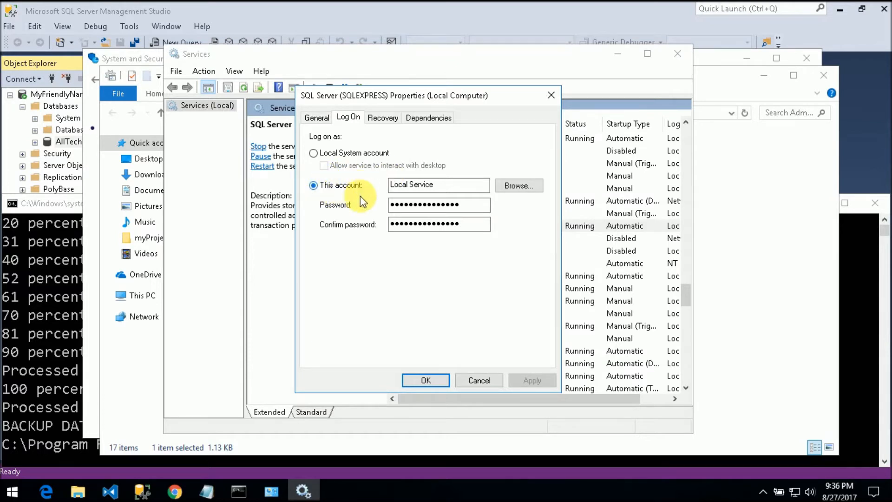
pyautogui.moveTo(442, 185); pyautogui.dragTo(389, 186)
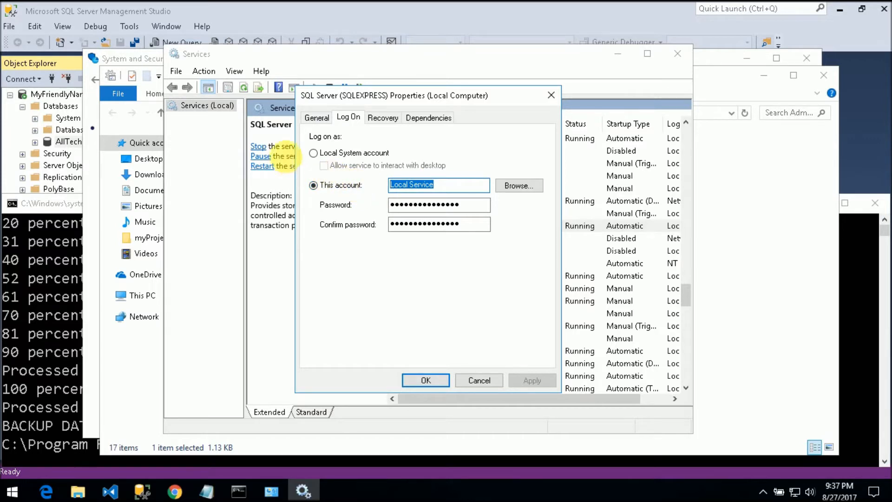
# Step: Set the SQL Server (SQLEXPRESS) service to log on with the Local System account, apply the change and close its properties
pyautogui.click(313, 152)
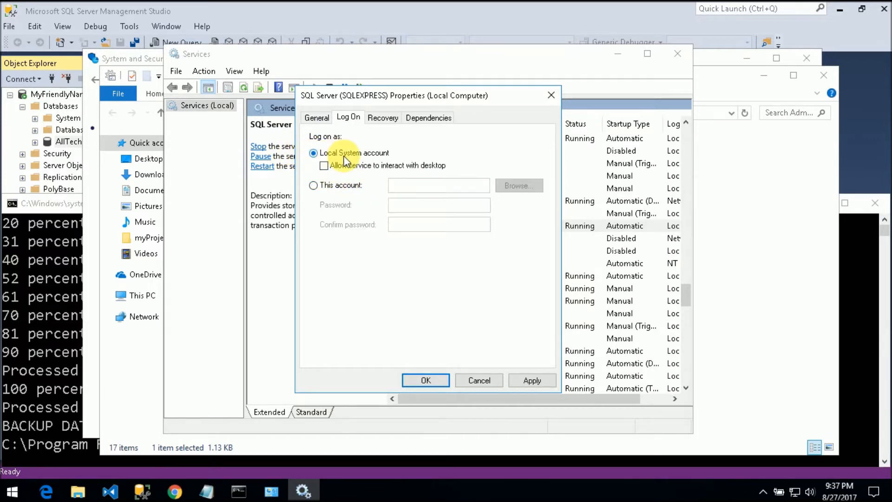
pyautogui.click(533, 380)
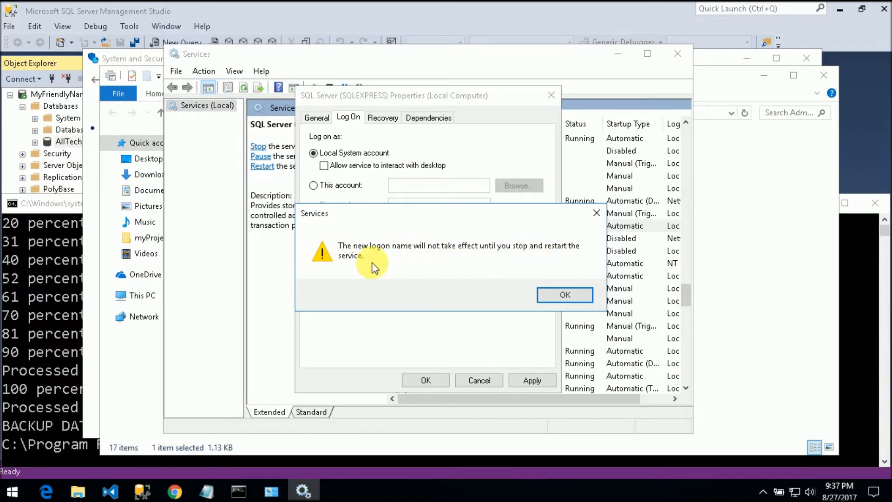
pyautogui.click(556, 297)
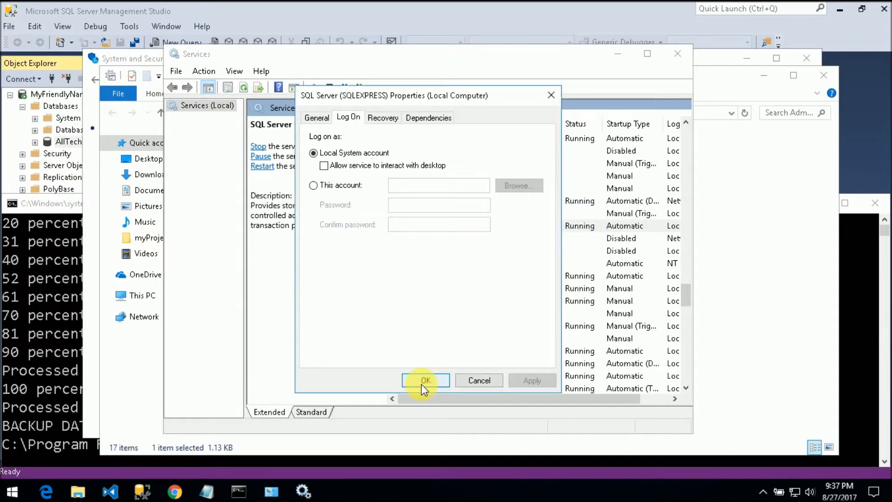
pyautogui.click(423, 382)
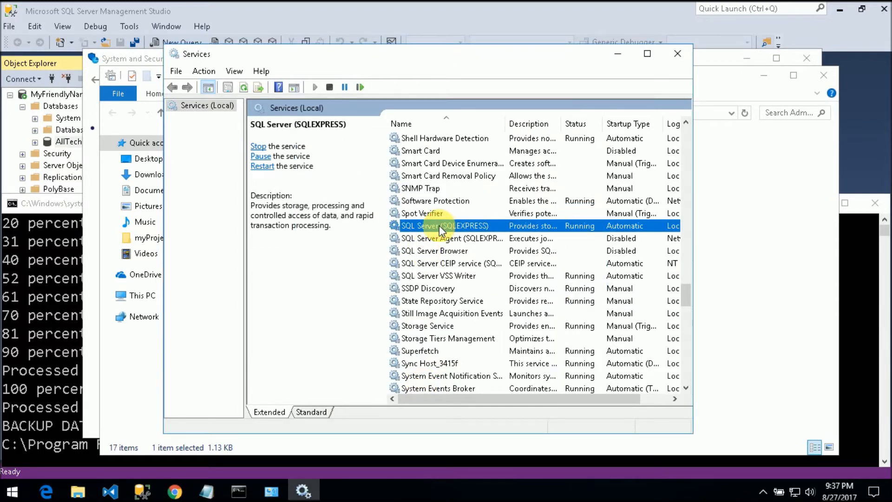
# Step: Stop the SQL Server (SQLEXPRESS) service and start it again
pyautogui.click(423, 236)
pyautogui.click(423, 227)
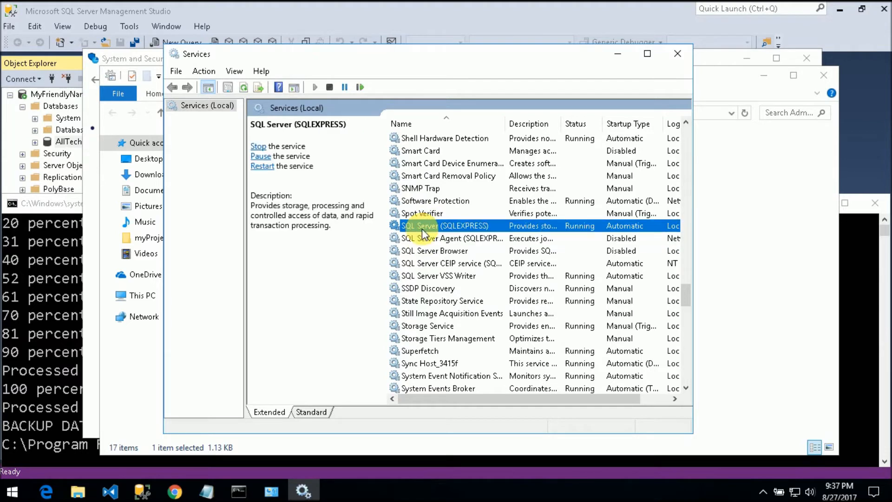
pyautogui.rightClick(415, 224)
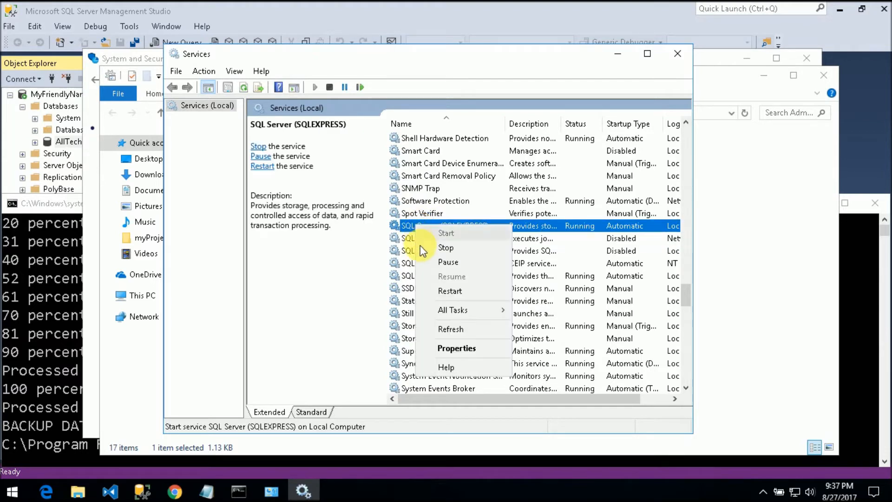
pyautogui.click(445, 247)
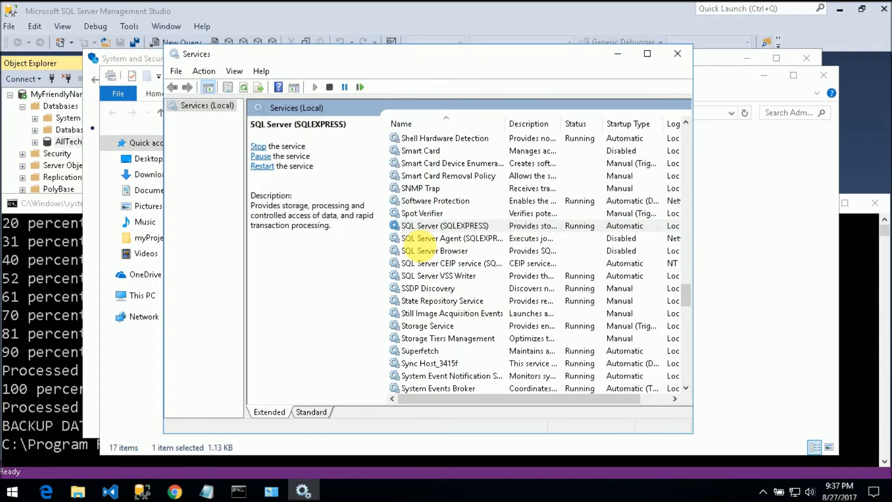
pyautogui.rightClick(416, 224)
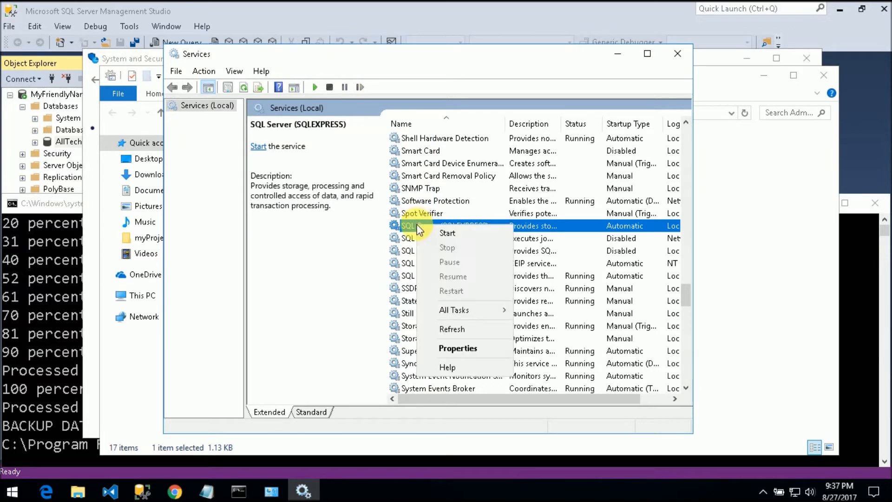
pyautogui.click(432, 241)
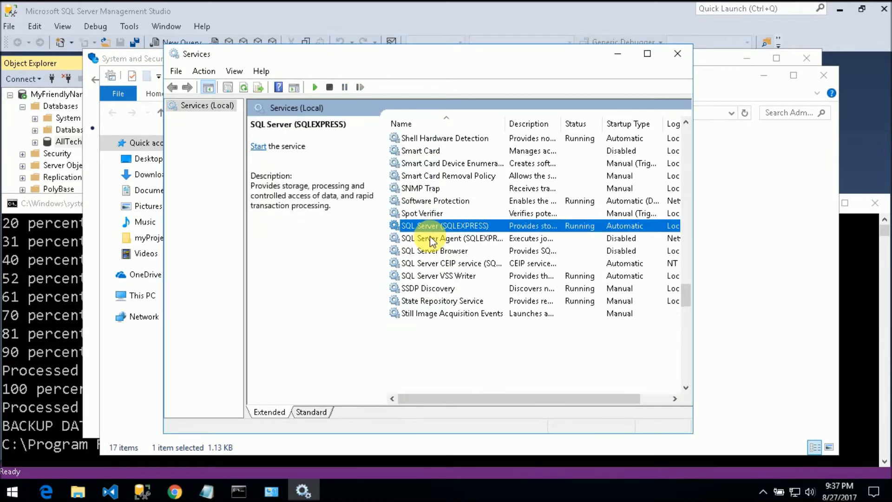
# Step: Close the Services, Administrative Tools and System and Security windows, and select the AllTechDB .bak file in the Backup folder
pyautogui.click(678, 53)
pyautogui.click(822, 75)
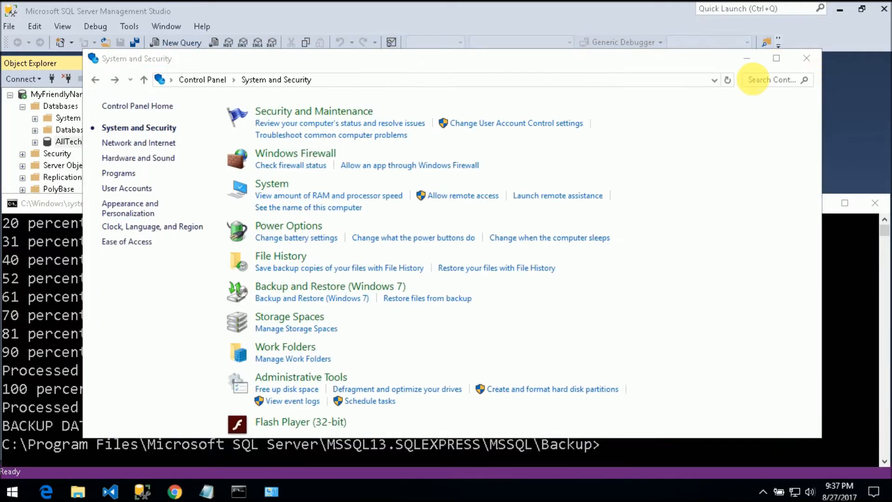
pyautogui.click(818, 58)
pyautogui.click(381, 315)
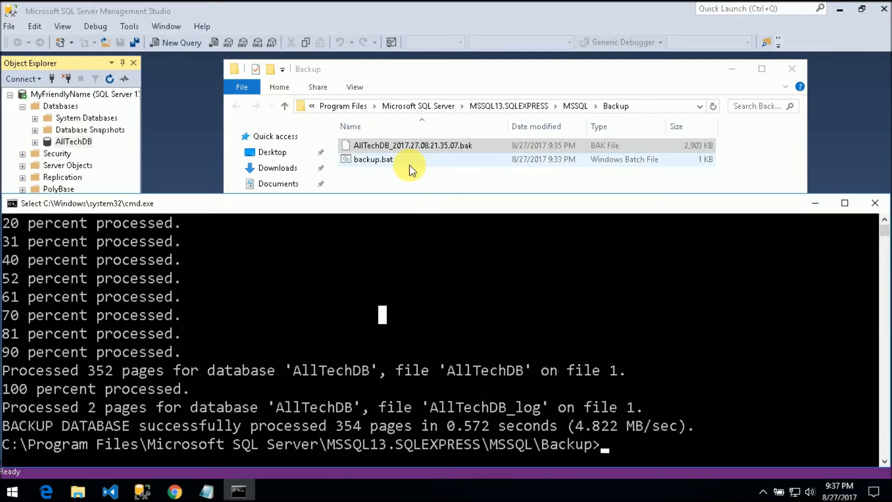
pyautogui.click(412, 146)
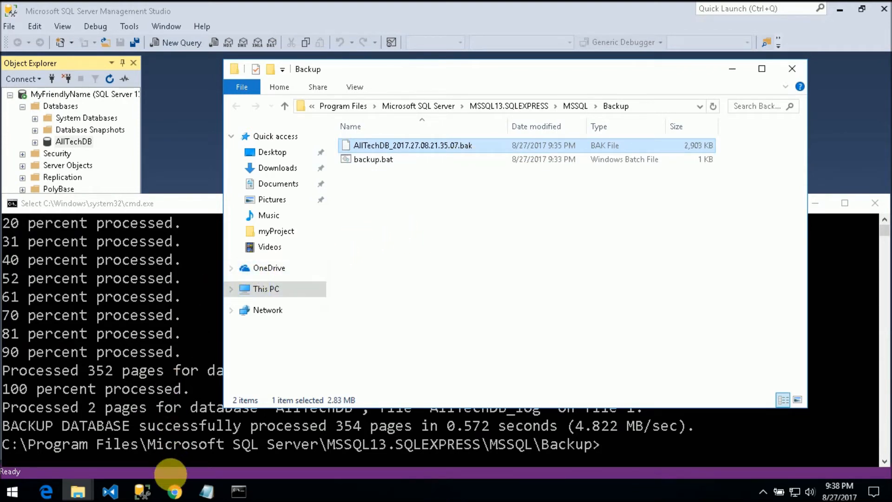
pyautogui.click(175, 492)
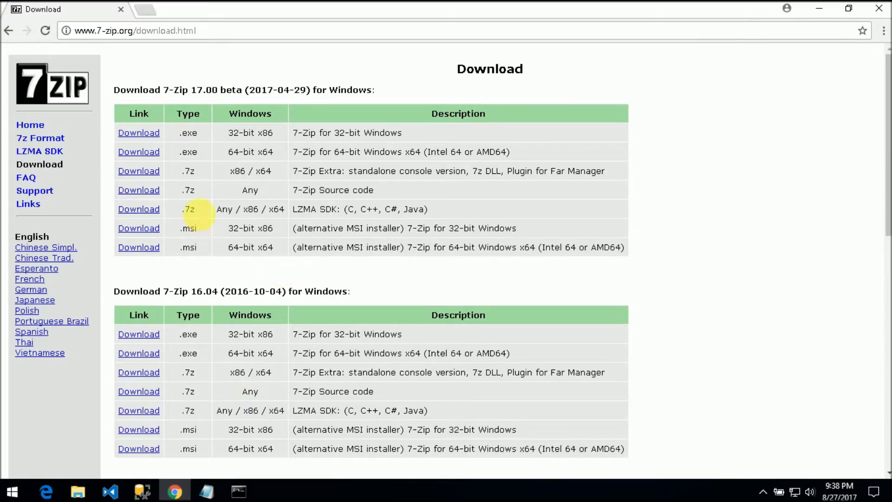
pyautogui.click(212, 33)
pyautogui.moveTo(212, 33); pyautogui.dragTo(65, 30)
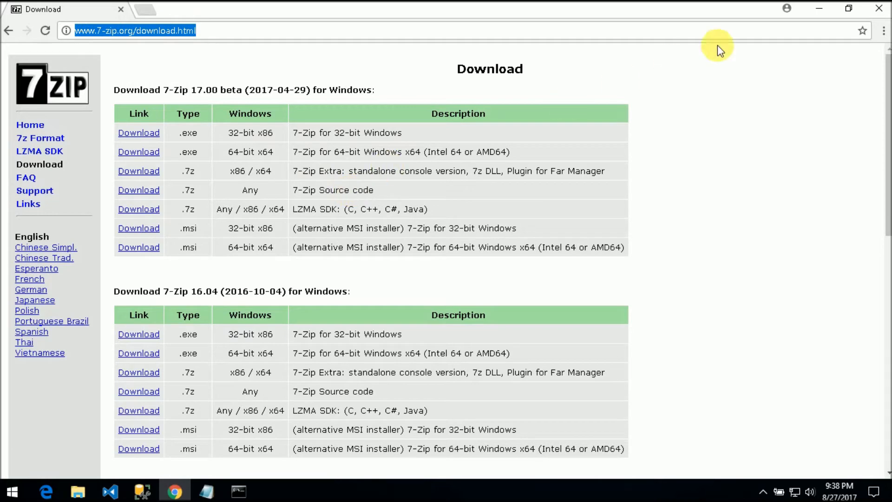
pyautogui.click(812, 12)
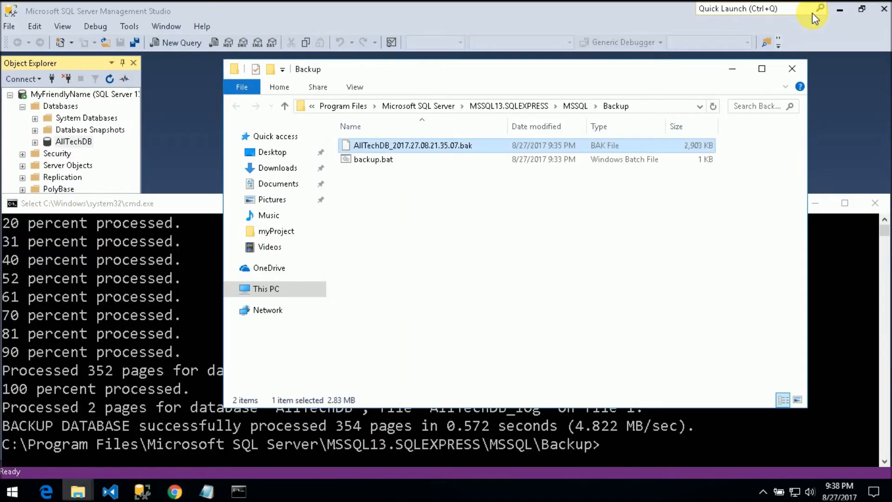
# Step: Clear the command prompt with cls and run 7z to test whether the command is available
pyautogui.click(176, 283)
pyautogui.click(619, 426)
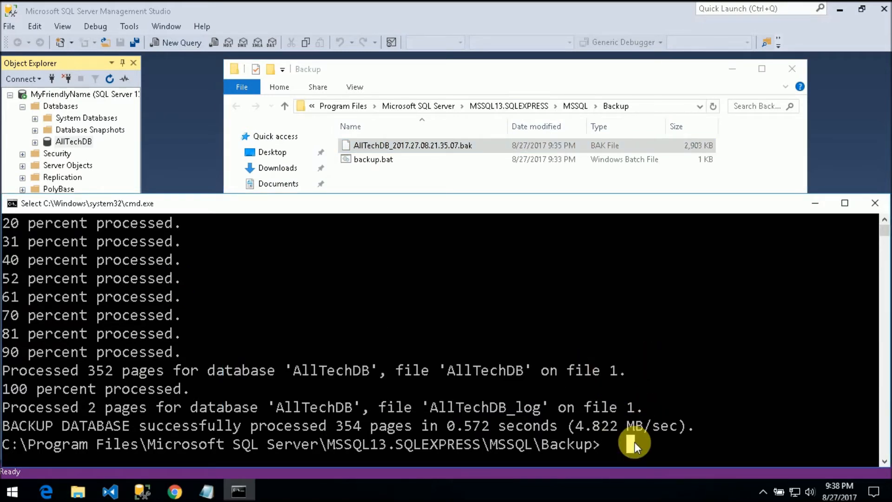
pyautogui.write('cls')
pyautogui.press('Return')
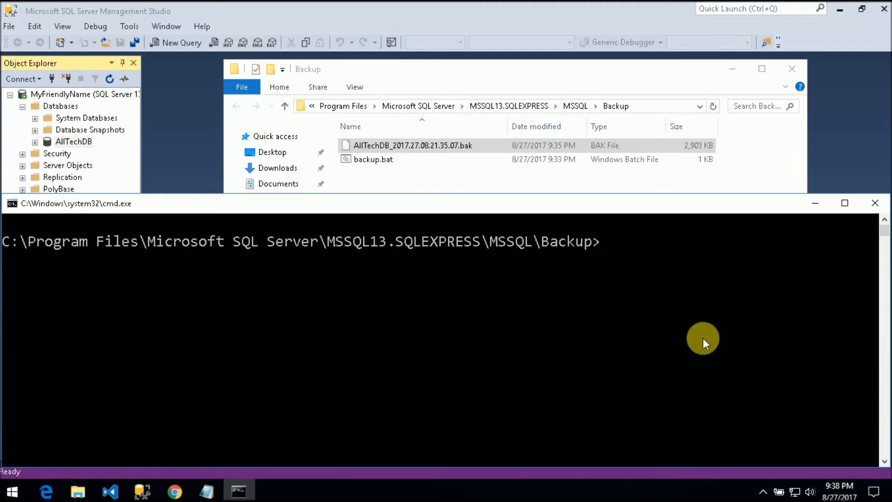
pyautogui.write('7z')
pyautogui.press('Return')
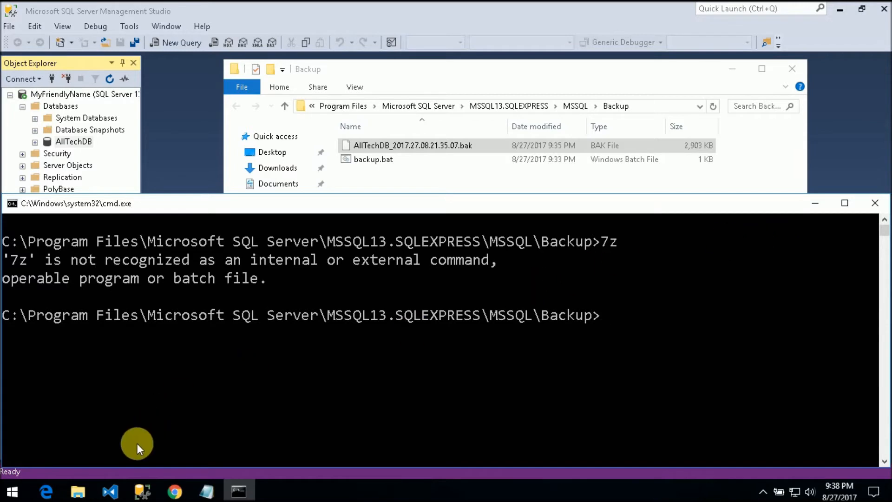
# Step: Bring up the 7-Zip folder window, narrow it, and select its full path C:\Program Files (x86)\7-Zip
pyautogui.moveTo(79, 488)
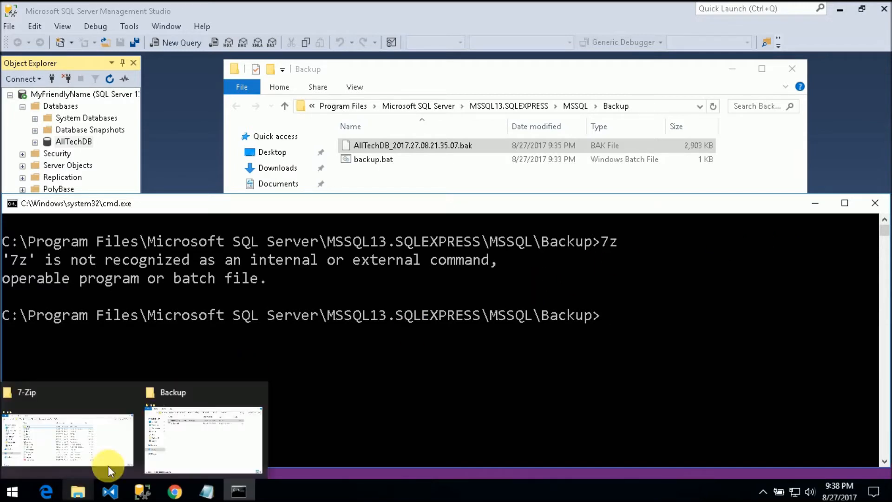
pyautogui.click(60, 433)
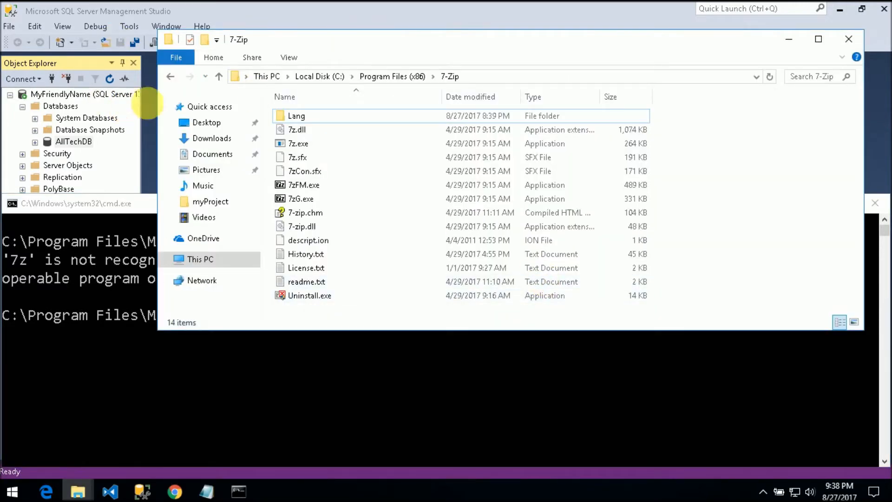
pyautogui.moveTo(157, 124); pyautogui.dragTo(375, 127)
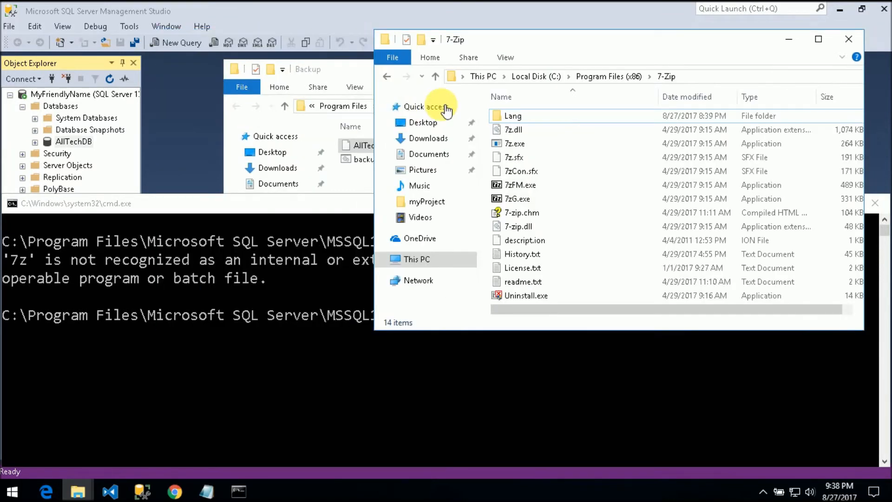
pyautogui.click(693, 76)
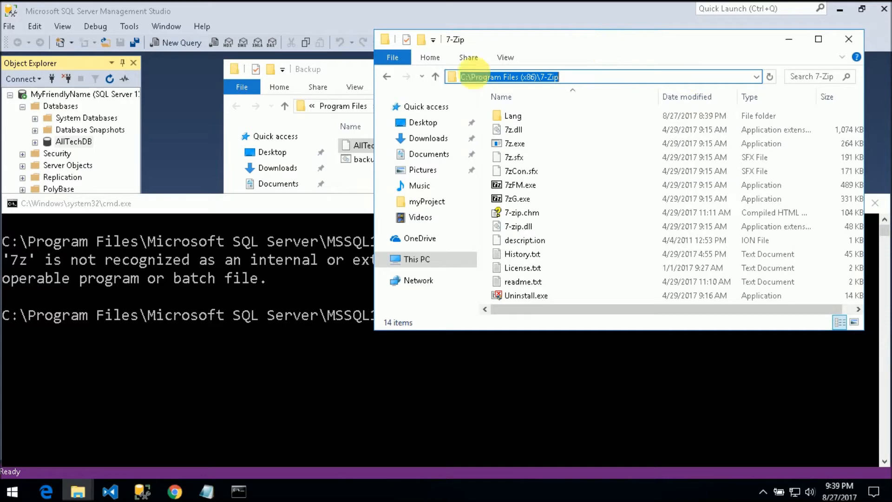
# Step: Open the Environment Variables dialog from the advanced system settings in the Windows Control Panel
pyautogui.press('super')
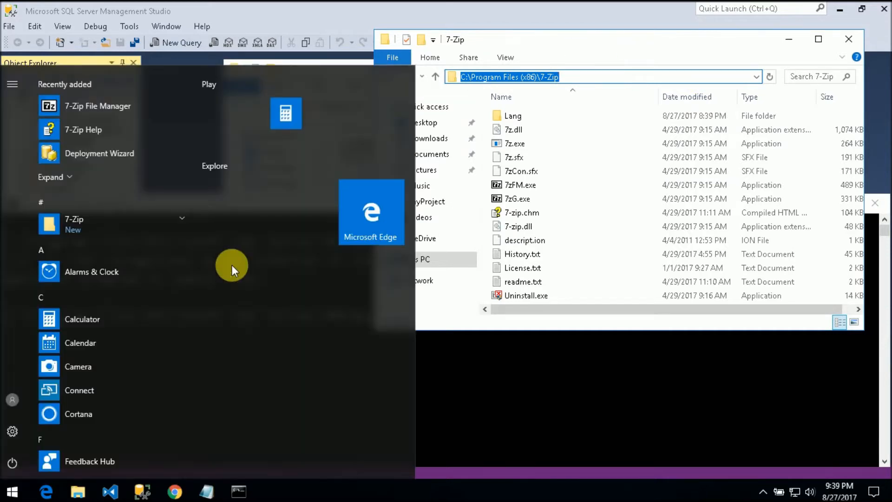
pyautogui.write('control')
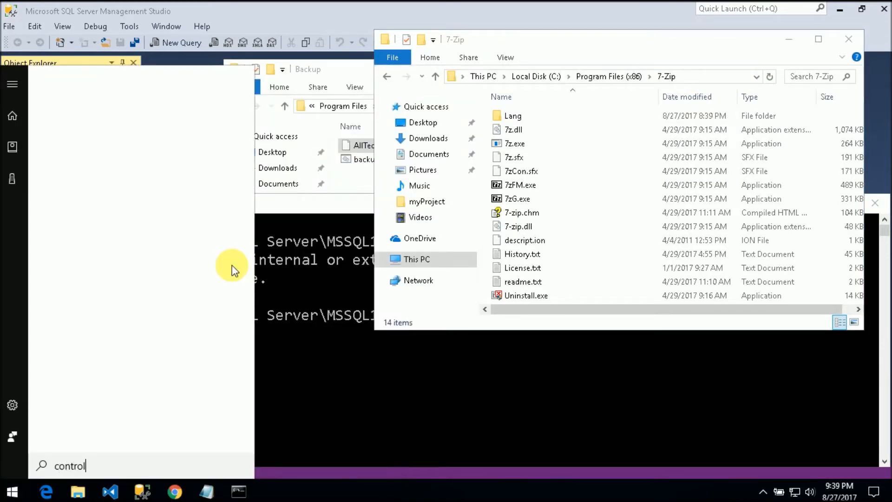
pyautogui.press('Return')
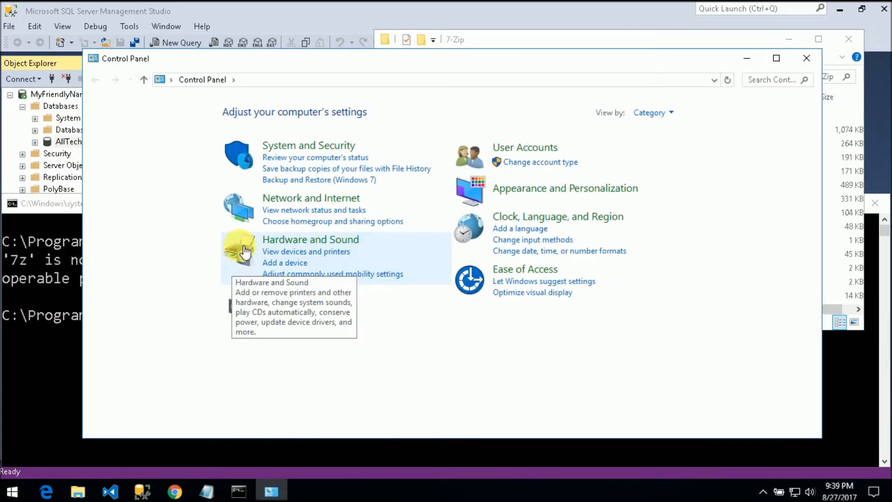
pyautogui.click(302, 148)
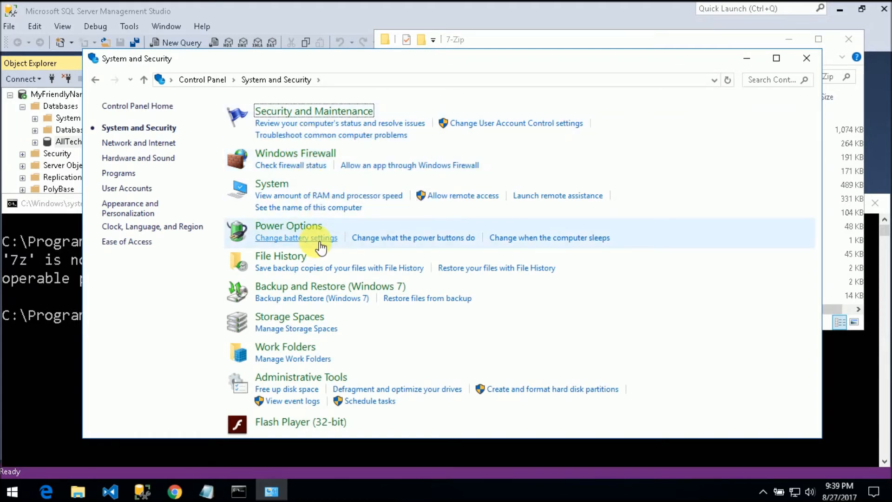
pyautogui.click(272, 185)
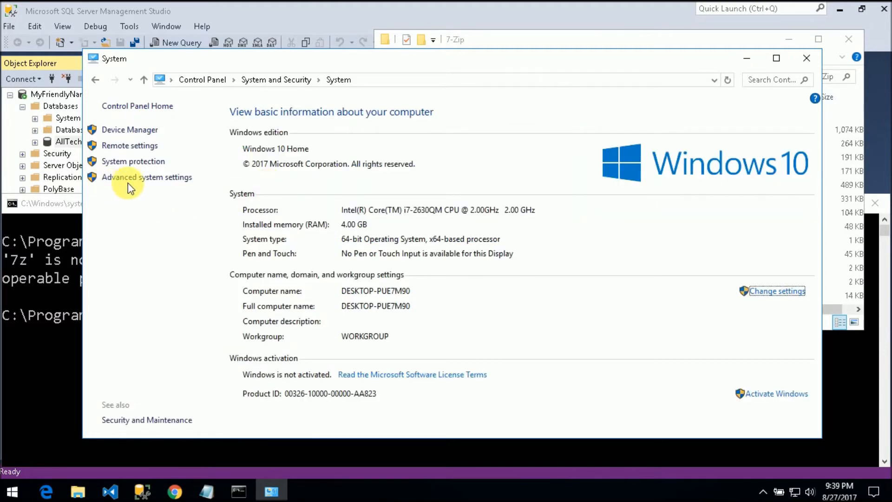
pyautogui.click(163, 181)
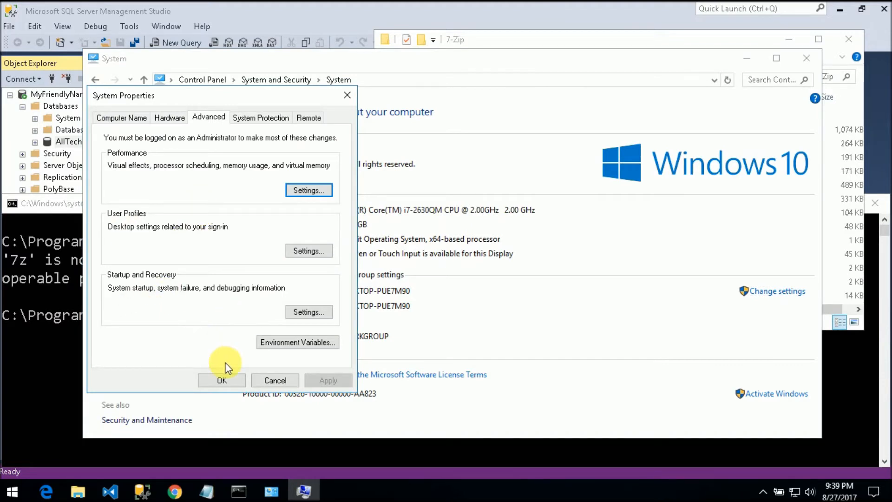
pyautogui.click(294, 344)
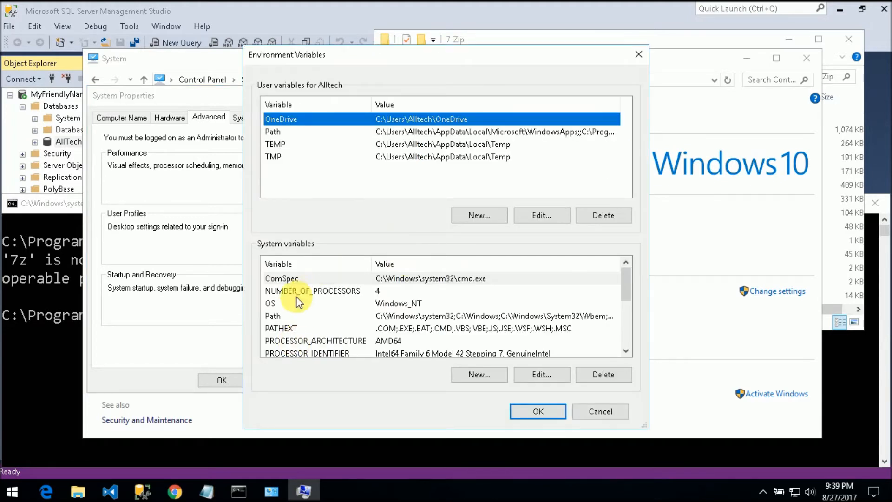
pyautogui.click(272, 316)
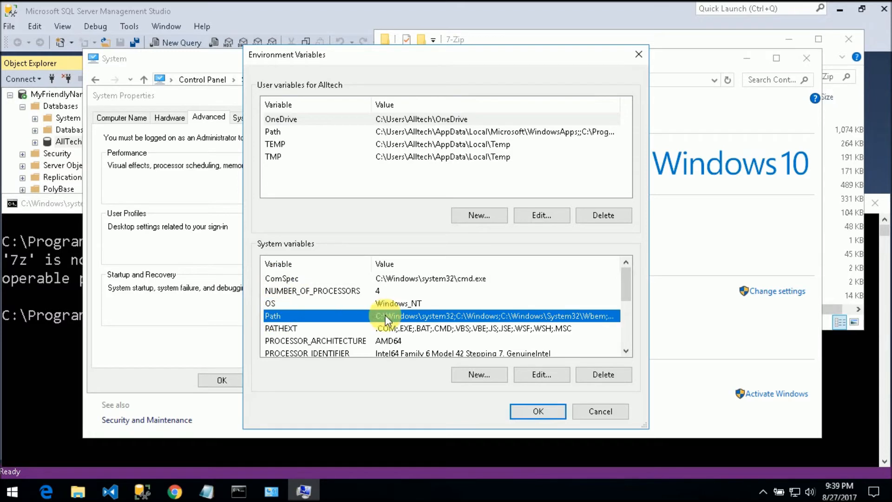
pyautogui.click(472, 377)
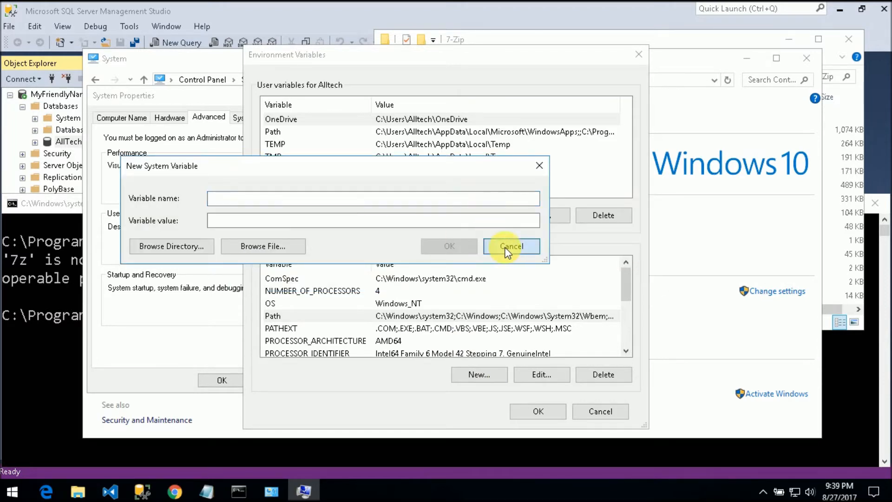
pyautogui.click(509, 246)
# Step: Open the system Path variable for editing and copy the 7-Zip folder's full path from its Explorer window
pyautogui.click(268, 315)
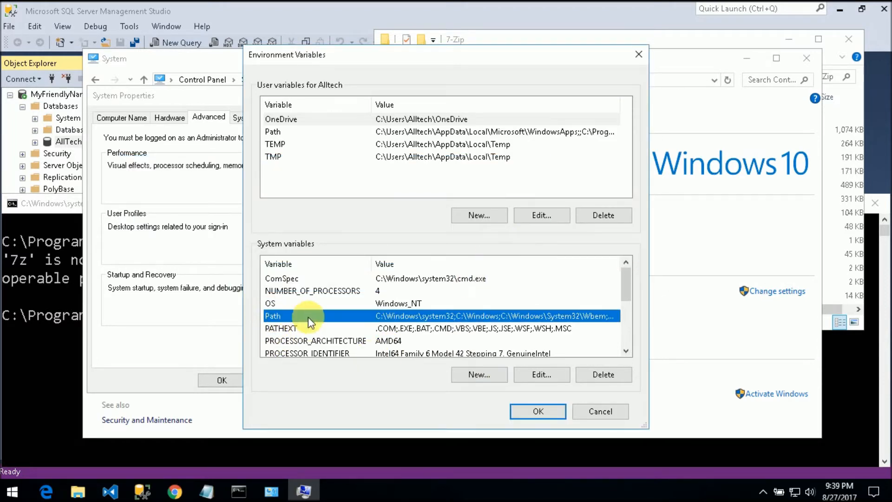
pyautogui.click(539, 374)
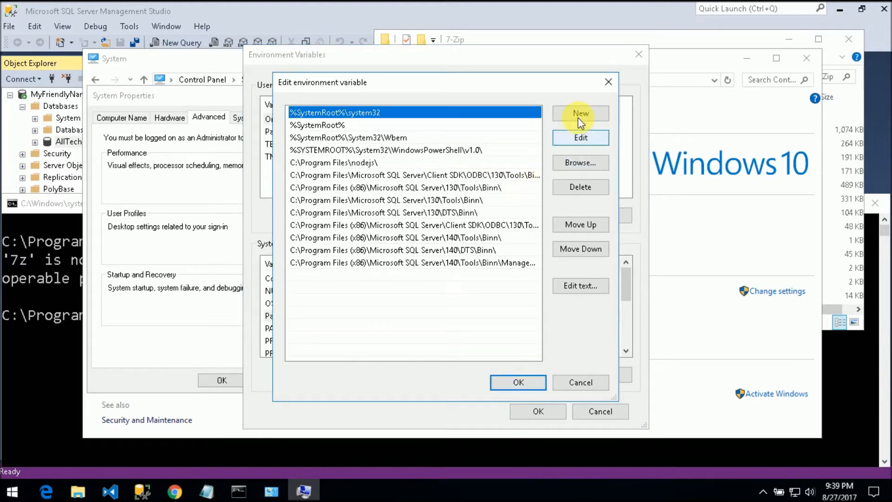
pyautogui.click(578, 116)
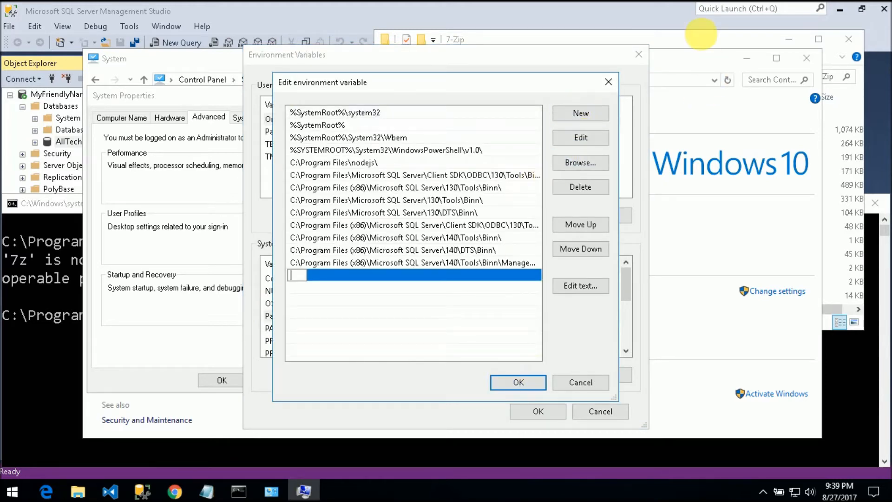
pyautogui.click(701, 43)
pyautogui.click(710, 77)
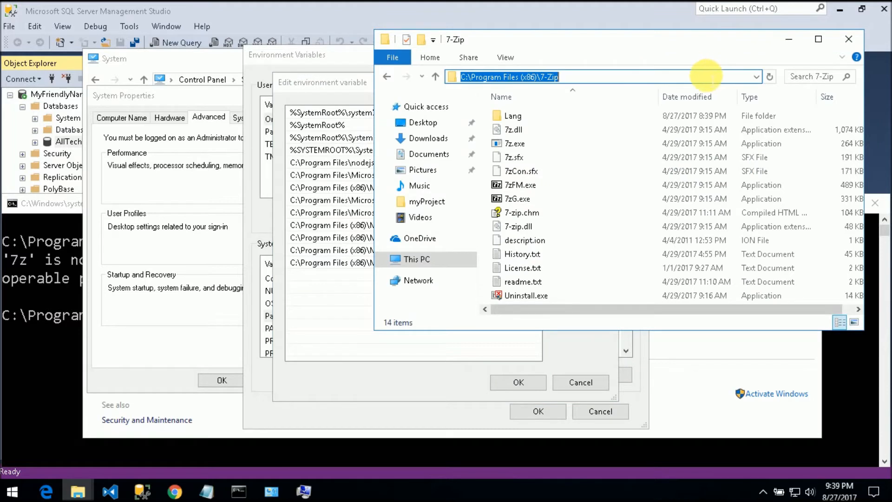
pyautogui.rightClick(569, 76)
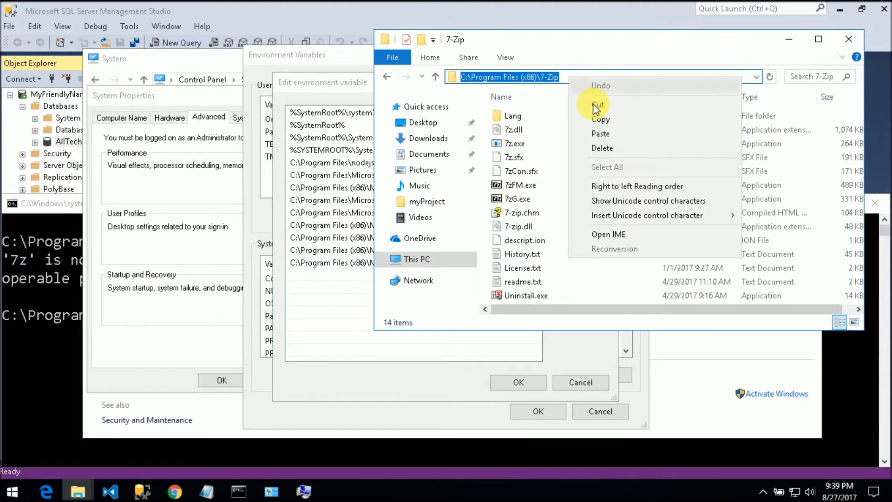
pyautogui.click(597, 120)
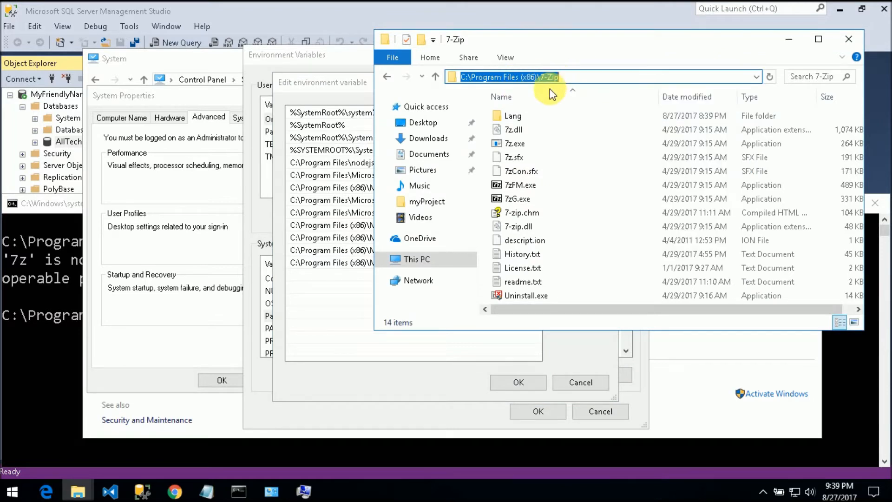
# Step: Add C:\Program Files (x86)\7-Zip as a new entry in the system Path variable and confirm all the open settings dialogs
pyautogui.click(331, 288)
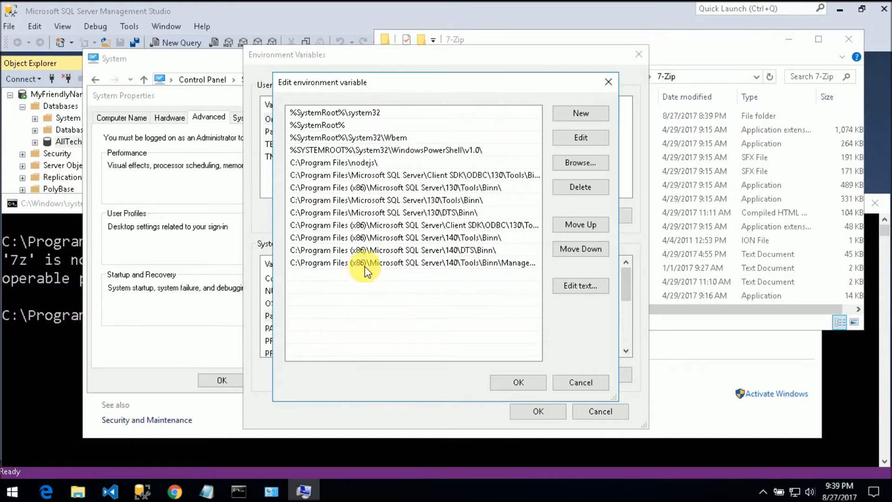
pyautogui.click(581, 113)
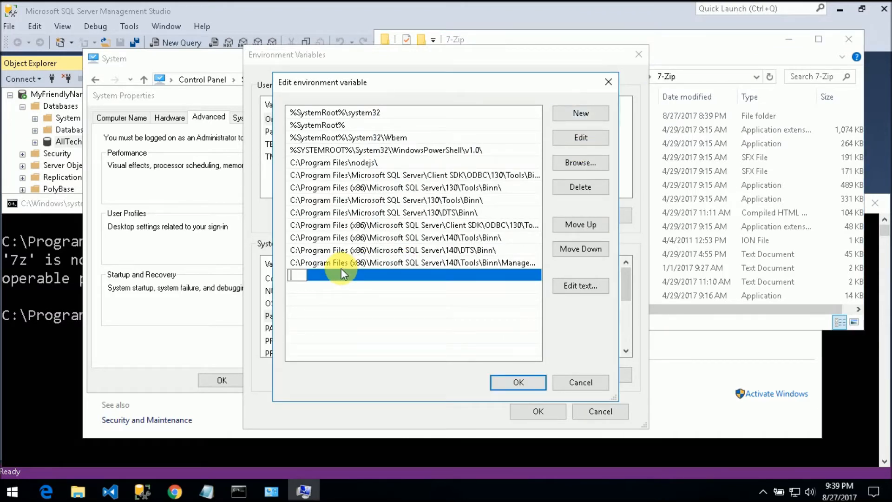
pyautogui.hotkey('ctrl', 'v')
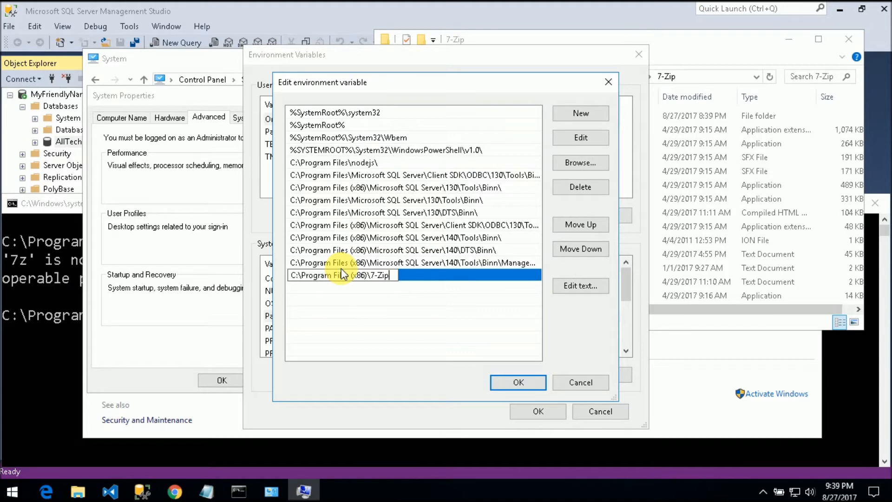
pyautogui.click(502, 383)
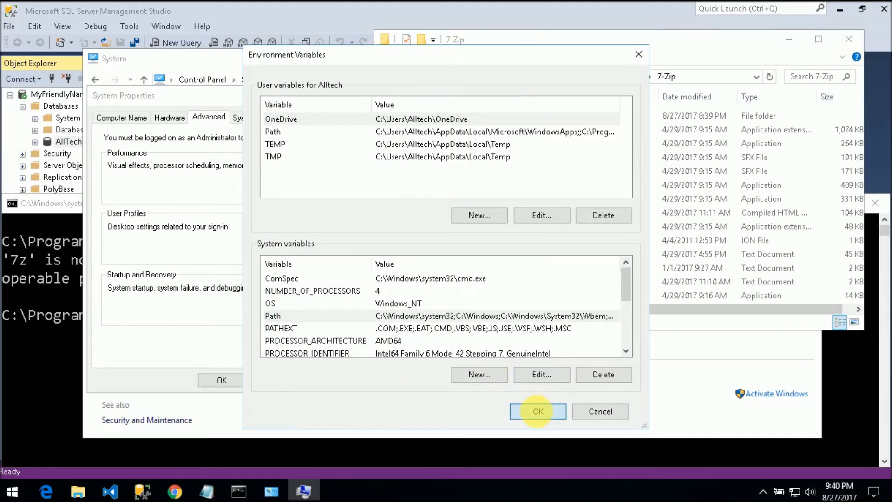
pyautogui.click(538, 410)
pyautogui.click(223, 380)
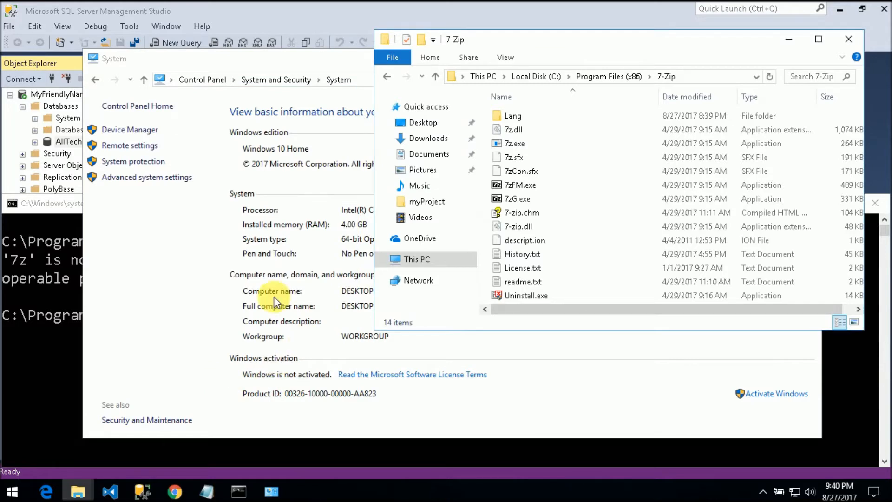
# Step: Close the System window and clear the 7-Zip folder window out of the way
pyautogui.click(275, 302)
pyautogui.click(807, 56)
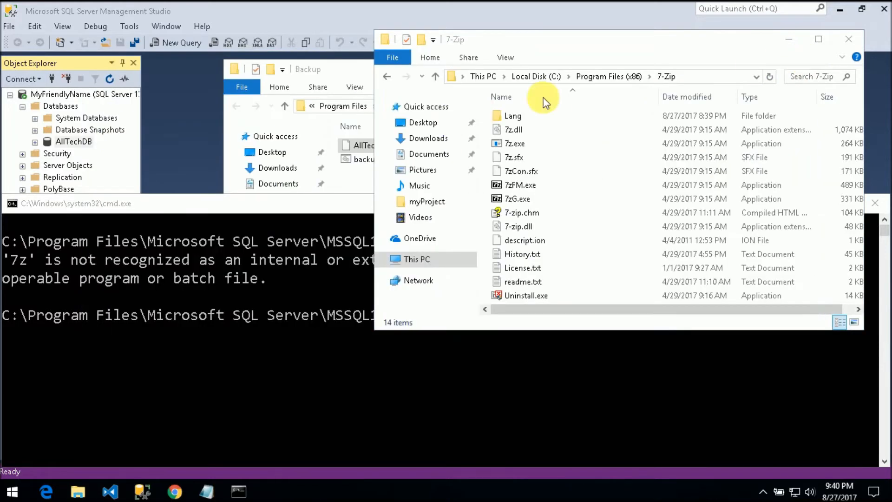
pyautogui.moveTo(521, 35); pyautogui.dragTo(406, 29)
pyautogui.click(708, 29)
# Step: Run 7z again in the command prompt that is already open
pyautogui.click(614, 328)
pyautogui.write('7z')
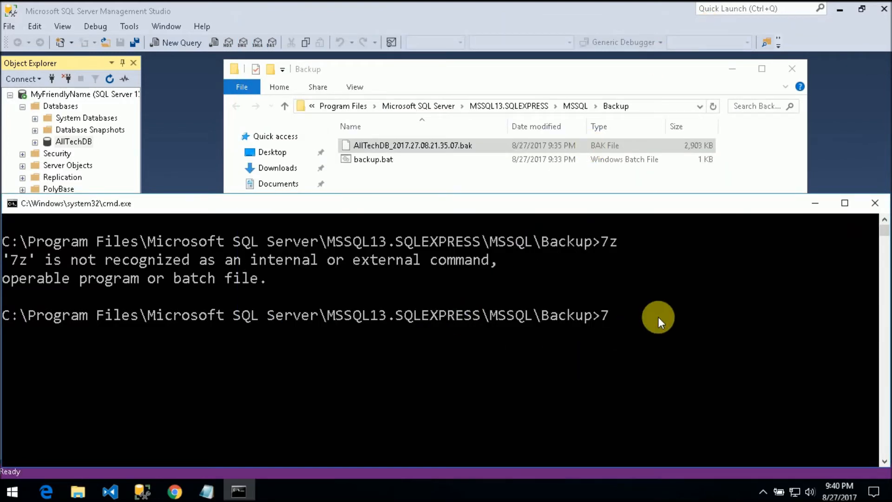
pyautogui.press('Return')
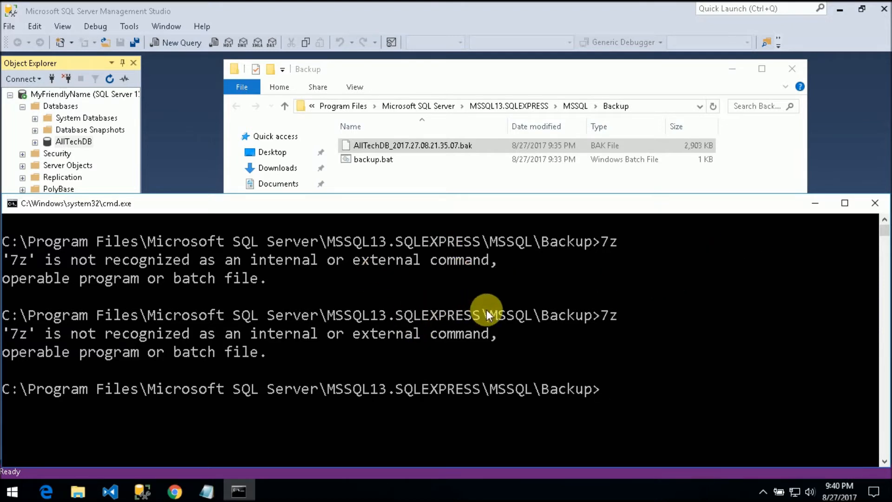
# Step: Close the old command prompt, launch a new one, and move it down to uncover the Backup folder's files
pyautogui.click(875, 205)
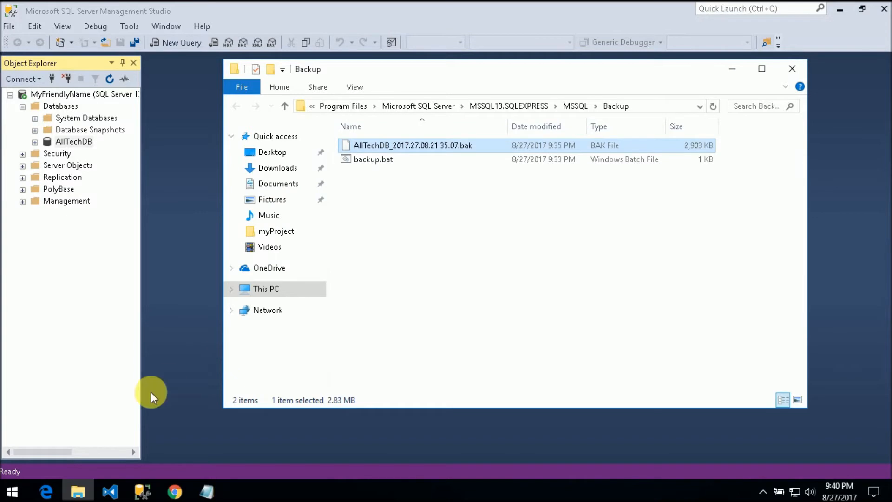
pyautogui.press('super+r')
pyautogui.press('Return')
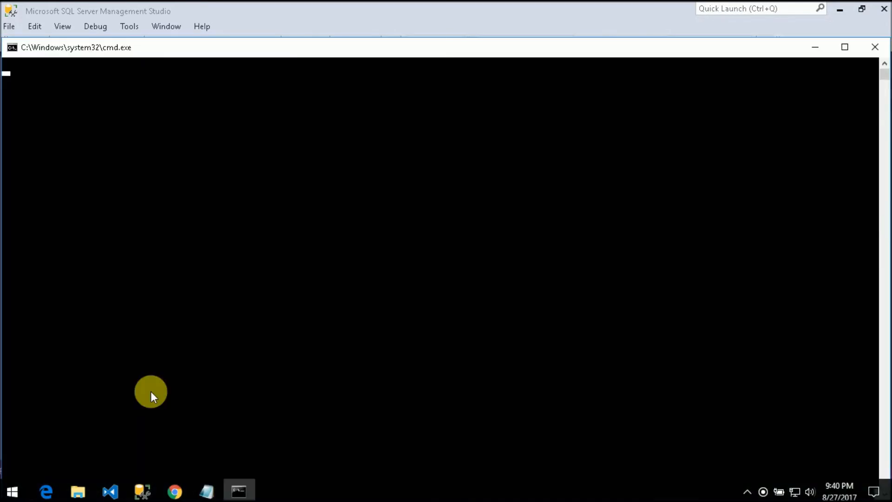
pyautogui.moveTo(501, 43); pyautogui.dragTo(492, 177)
pyautogui.click(644, 107)
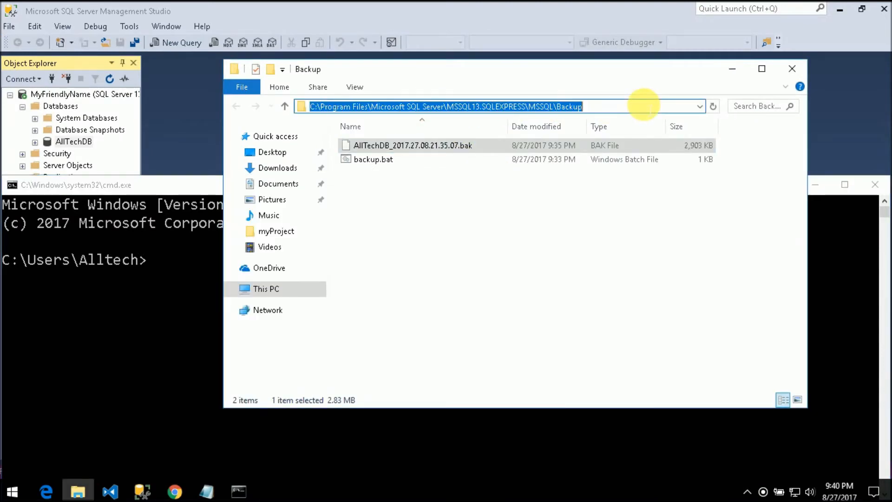
pyautogui.click(225, 291)
pyautogui.write('cd')
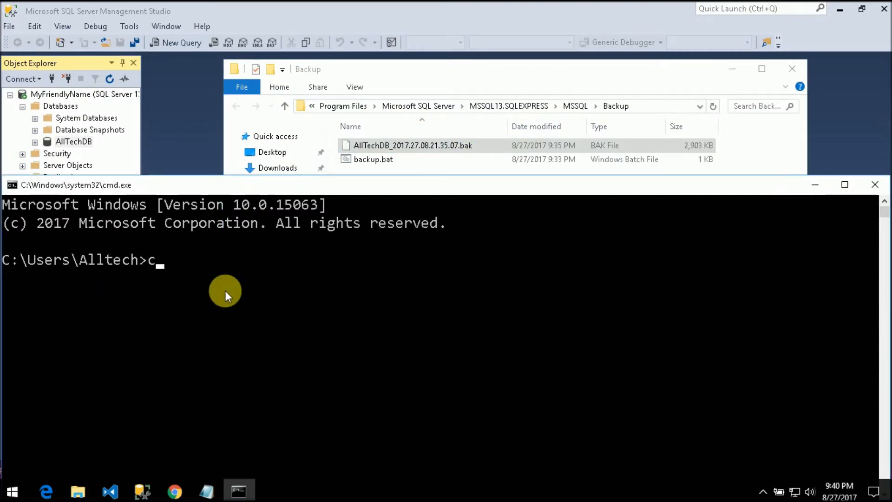
pyautogui.press('BackSpace')
pyautogui.press('BackSpace')
pyautogui.press('BackSpace')
# Step: Run 7z in the new command prompt to test the command, and clear the screen with cls
pyautogui.write('7z')
pyautogui.press('Return')
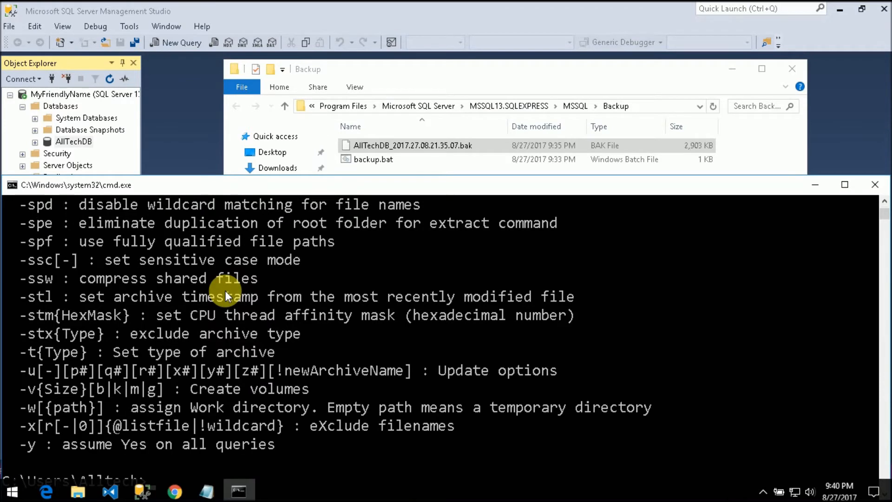
pyautogui.press('Return')
pyautogui.write('cls')
pyautogui.press('Return')
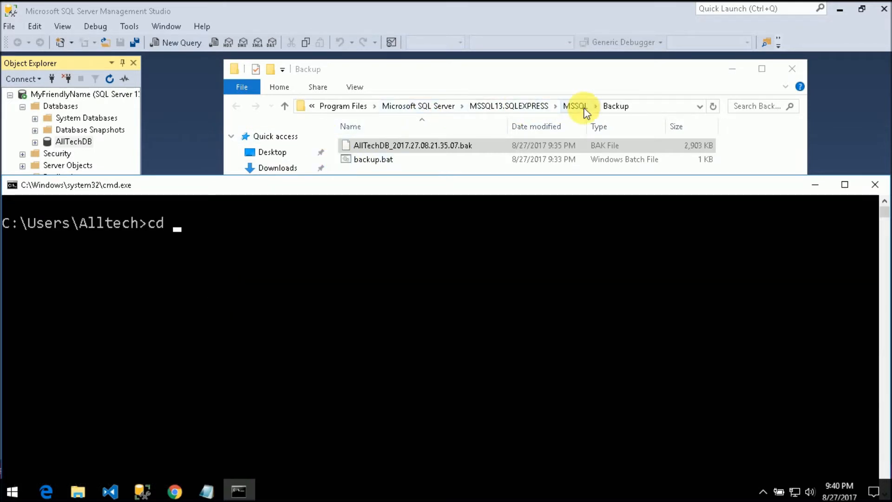
# Step: Copy the Backup folder's path and change the command prompt to C:\Program Files\Microsoft SQL Server\MSSQL13.SQLEXPRESS\MSSQL\Backup with cd
pyautogui.click(641, 107)
pyautogui.rightClick(641, 106)
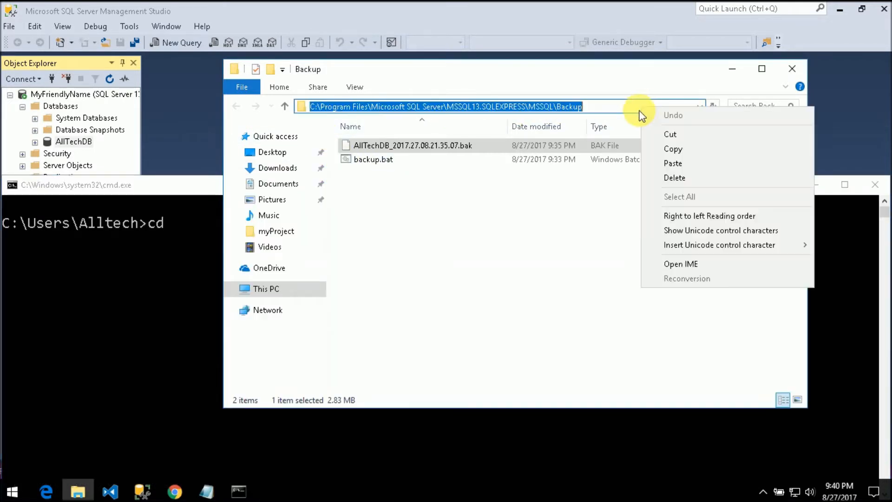
pyautogui.click(662, 147)
pyautogui.click(216, 268)
pyautogui.write('cd')
pyautogui.hotkey('ctrl', 'v')
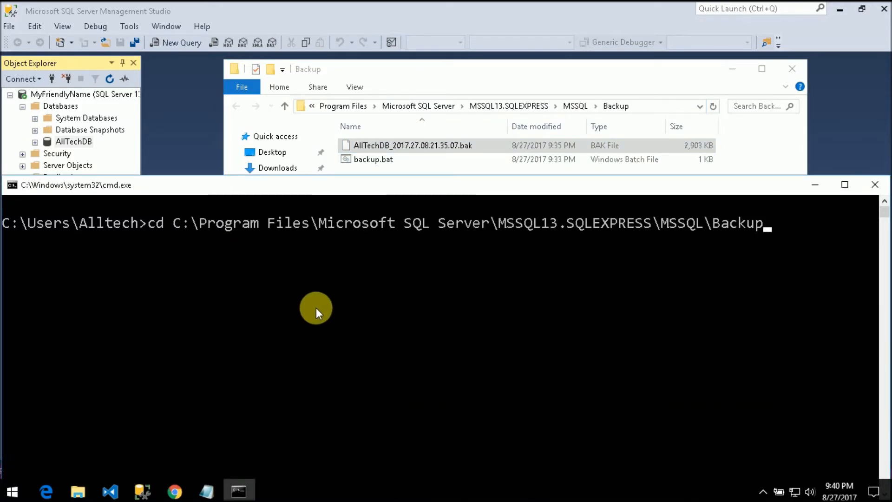
pyautogui.press('Return')
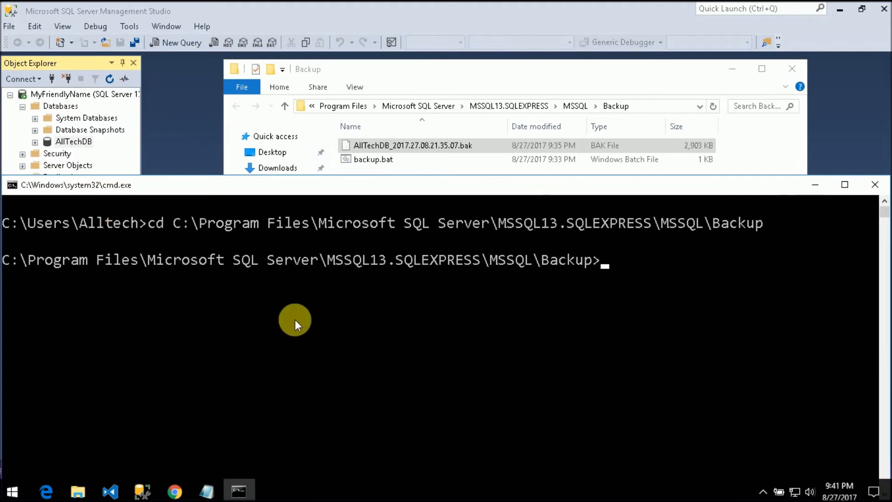
# Step: Bring up backup.bat in Notepad and add blank lines after the sqlcmd backup command
pyautogui.click(206, 492)
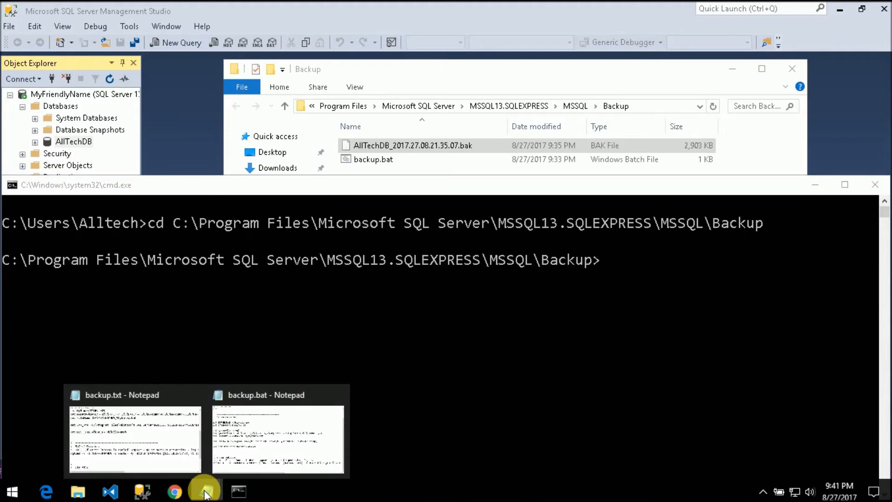
pyautogui.click(256, 424)
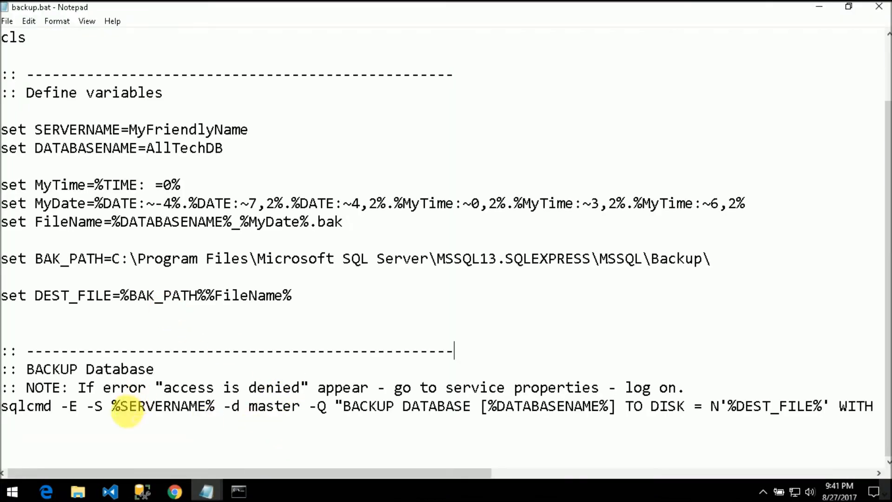
pyautogui.press('Return')
pyautogui.press('Return')
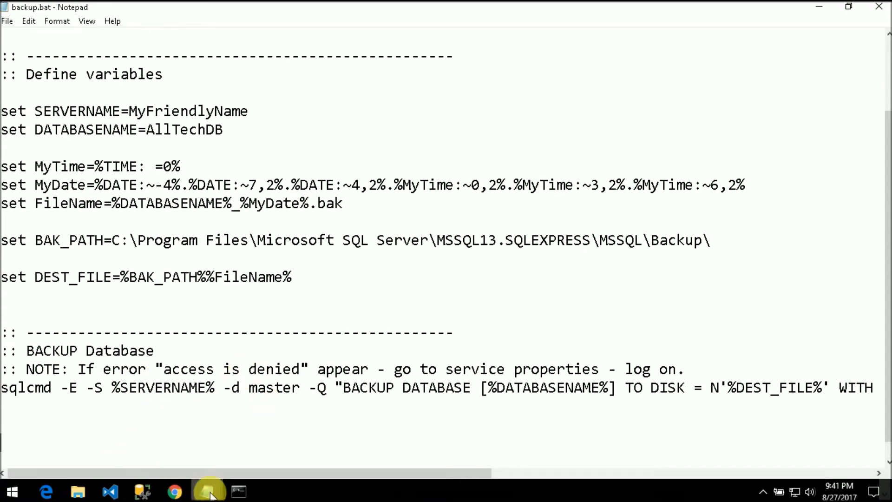
# Step: Copy the Zip file section with 7z a -tzip "%DEST_FILE%.zip" "%DEST_FILE%" from backup.txt and paste it at the end of backup.bat
pyautogui.moveTo(209, 492)
pyautogui.click(121, 436)
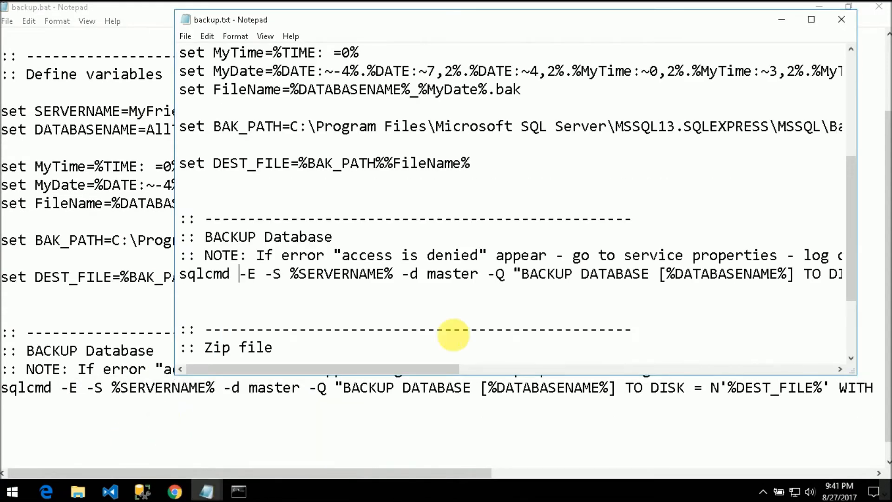
pyautogui.scroll(-2, 462, 279)
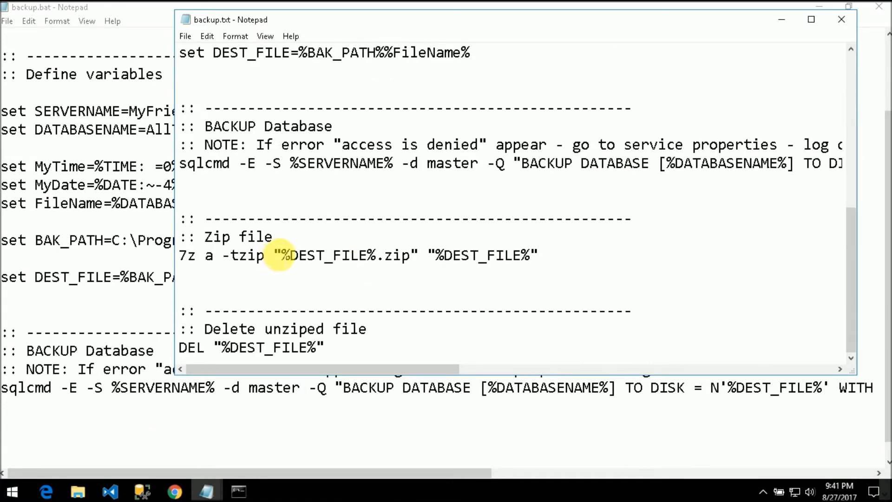
pyautogui.scroll(1, 279, 255)
pyautogui.moveTo(539, 309); pyautogui.dragTo(186, 281)
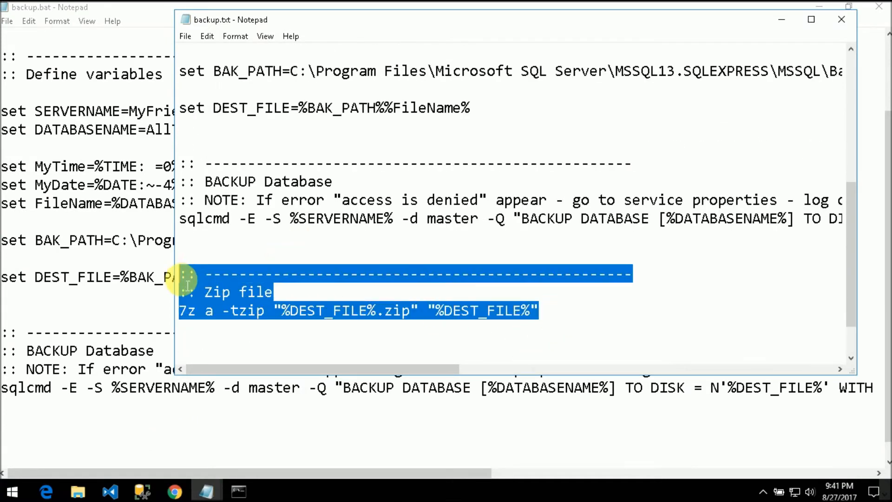
pyautogui.rightClick(213, 278)
pyautogui.click(242, 319)
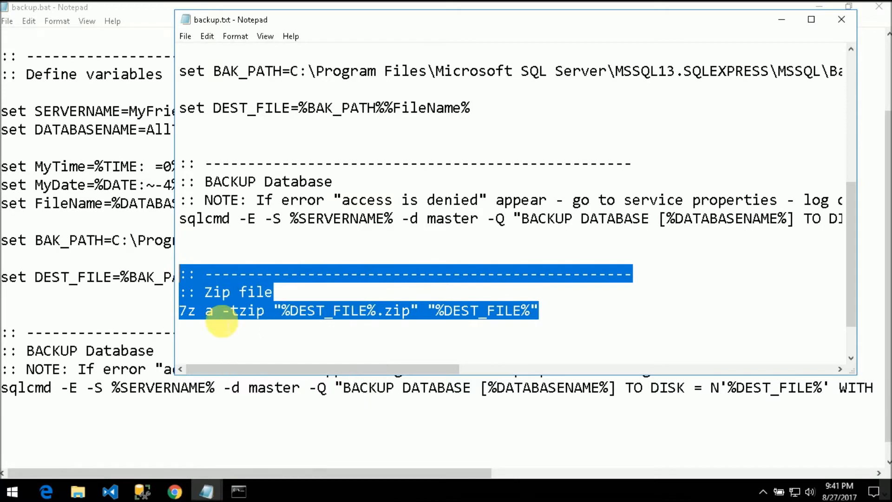
pyautogui.click(174, 421)
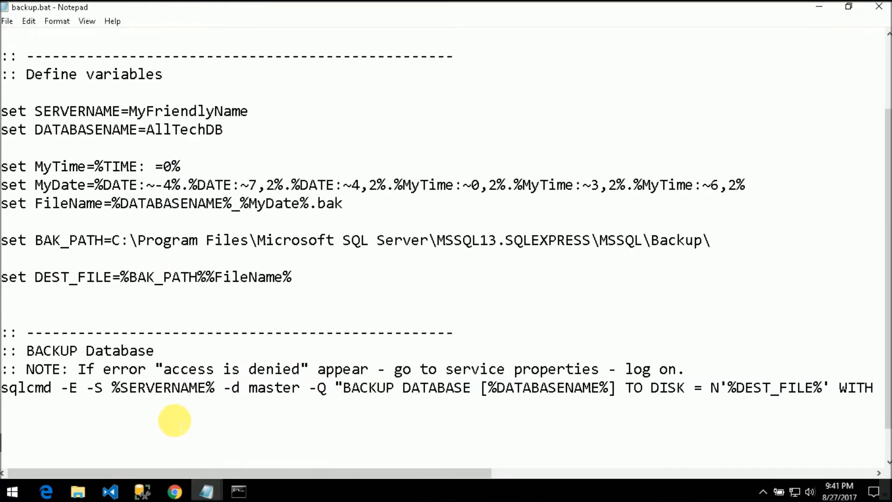
pyautogui.hotkey('ctrl', 'v')
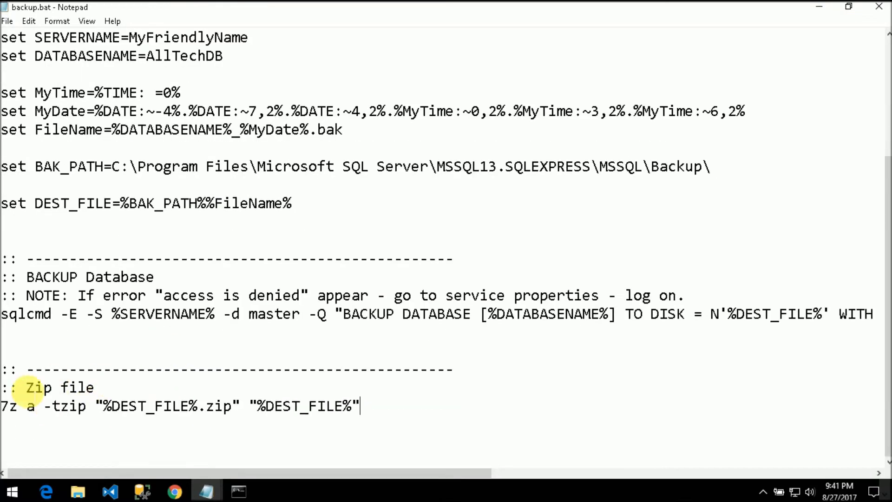
# Step: Examine the zip command in backup.bat, highlighting 7z and its argument a
pyautogui.moveTo(1, 407); pyautogui.dragTo(18, 407)
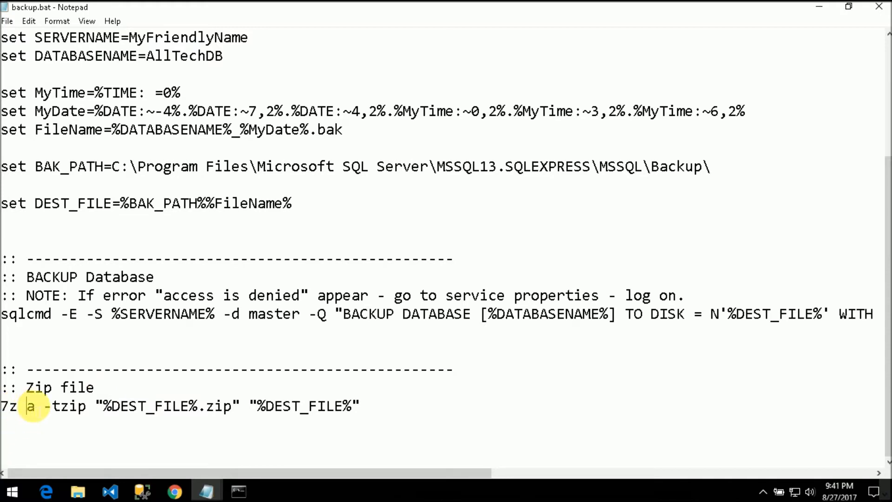
pyautogui.doubleClick(30, 407)
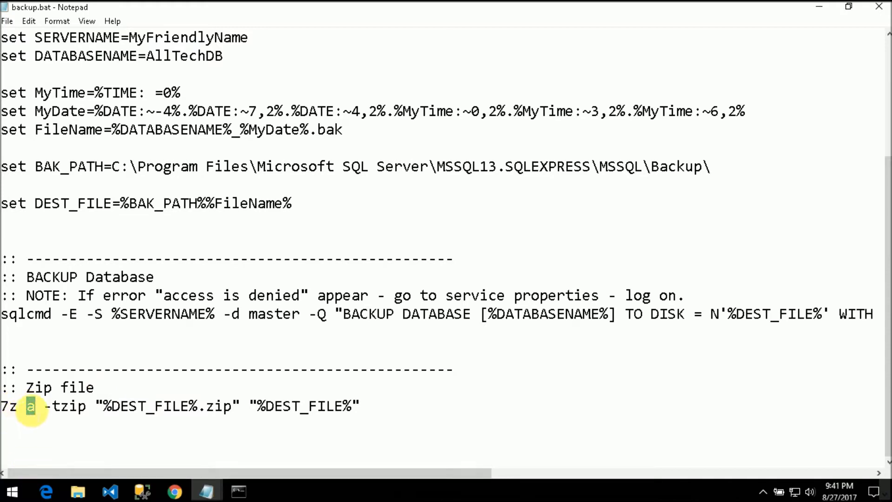
# Step: Examine the 7z command's -tzip option and output path, together with the DEST_FILE and BAK_PATH definitions in backup.bat
pyautogui.click(44, 407)
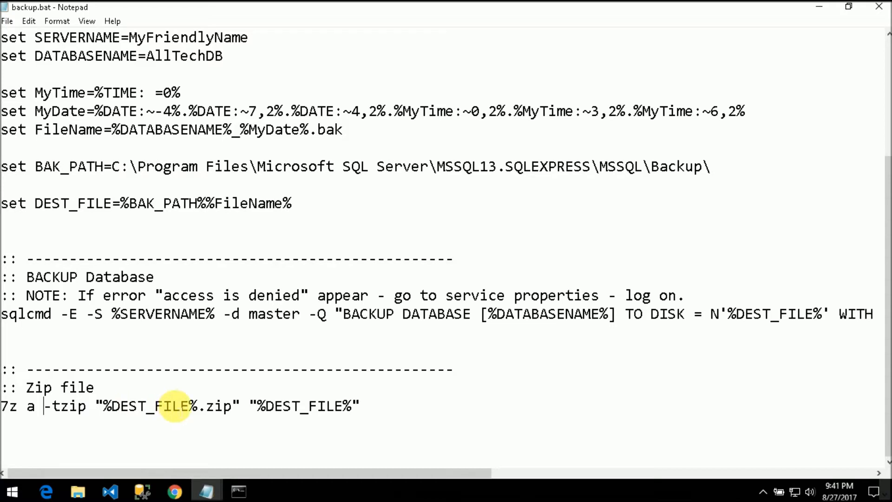
pyautogui.moveTo(241, 407); pyautogui.dragTo(232, 407)
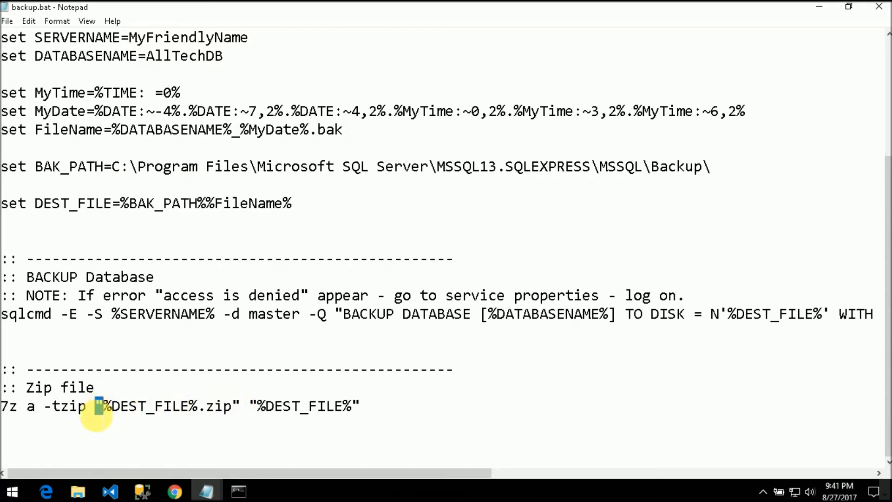
pyautogui.moveTo(125, 404); pyautogui.dragTo(142, 395)
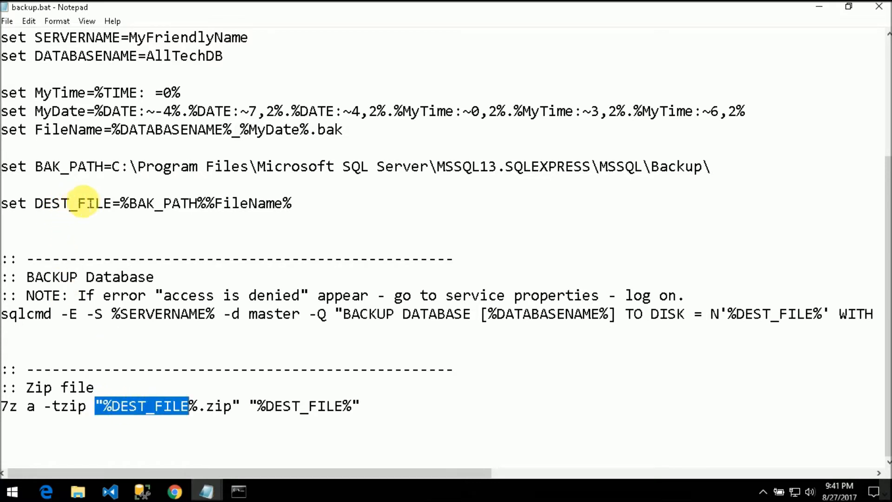
pyautogui.doubleClick(154, 203)
pyautogui.click(69, 165)
pyautogui.doubleClick(67, 166)
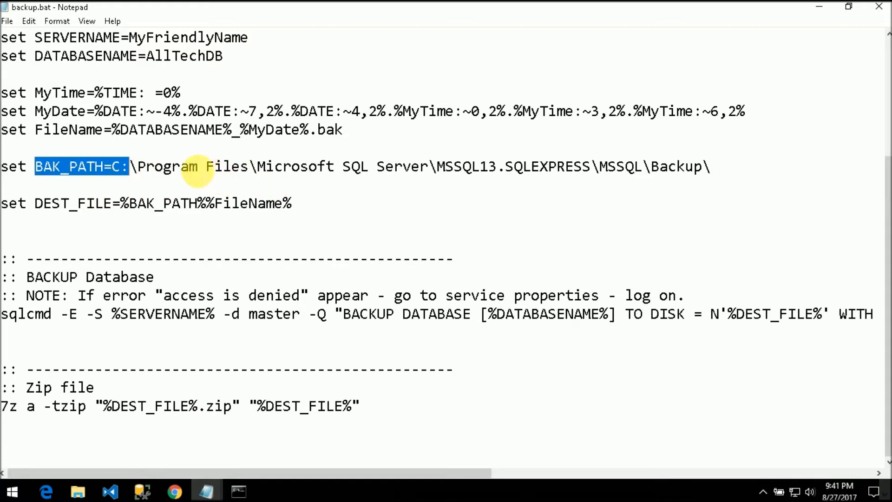
pyautogui.doubleClick(199, 166)
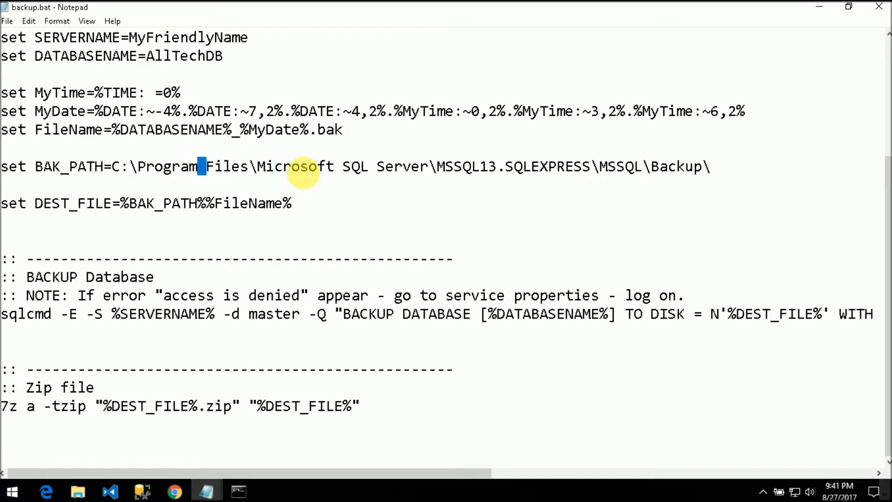
pyautogui.doubleClick(372, 166)
pyautogui.doubleClick(338, 166)
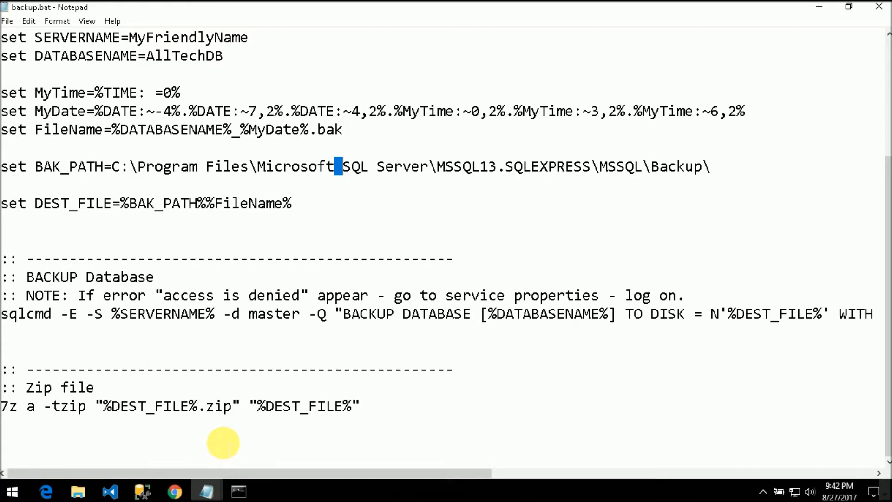
# Step: Examine the quotation marks around the zip archive path and source file path in the 7z command
pyautogui.click(96, 406)
pyautogui.moveTo(231, 406); pyautogui.dragTo(257, 406)
pyautogui.moveTo(352, 407); pyautogui.dragTo(360, 406)
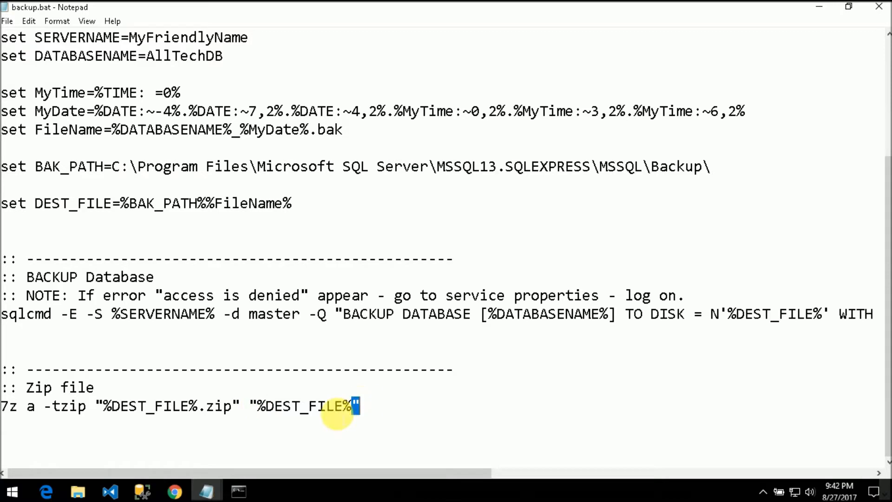
pyautogui.moveTo(241, 407); pyautogui.dragTo(107, 408)
pyautogui.moveTo(250, 406); pyautogui.dragTo(353, 411)
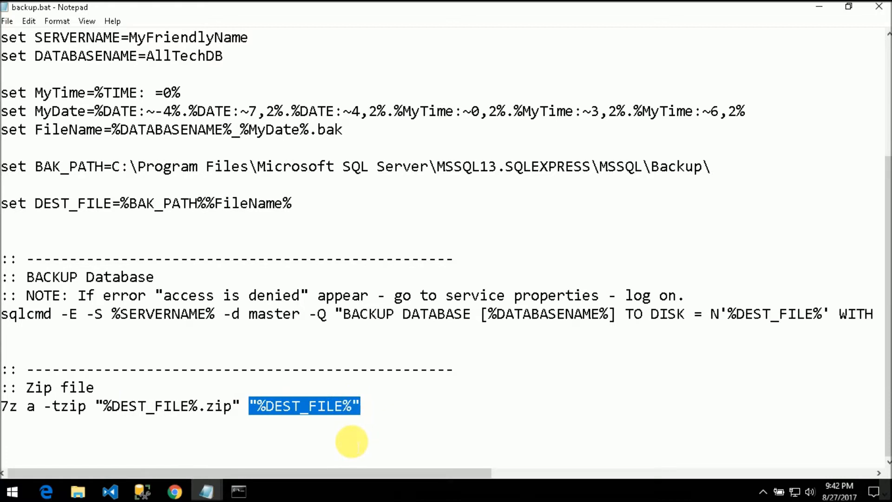
pyautogui.click(392, 416)
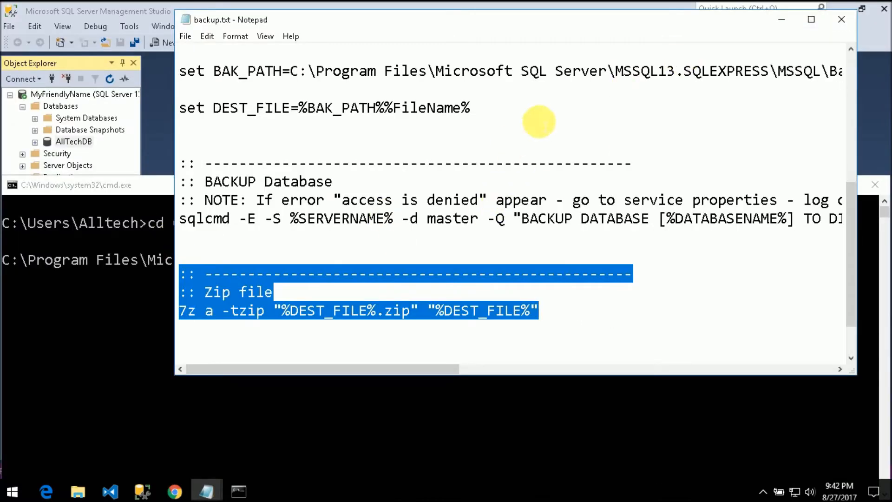
# Step: Minimize backup.txt and delete AllTechDB_2017.27.08.21.35.07.bak from the Backup folder
pyautogui.click(781, 19)
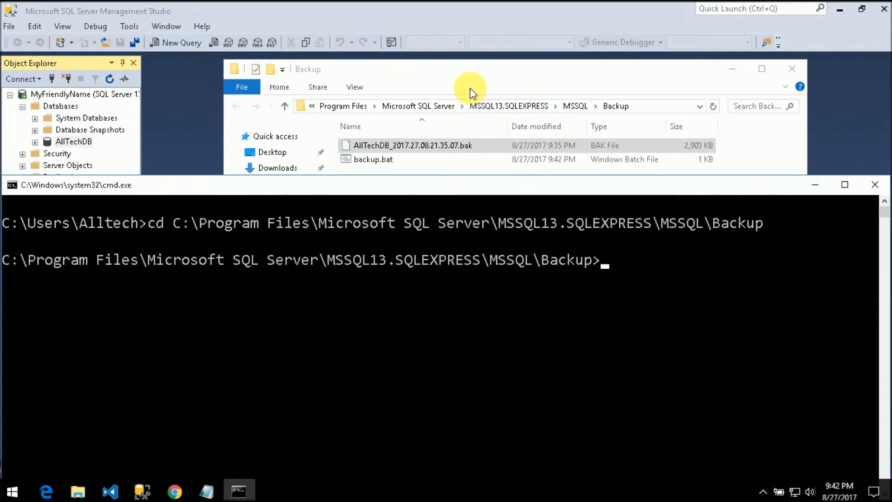
pyautogui.click(412, 146)
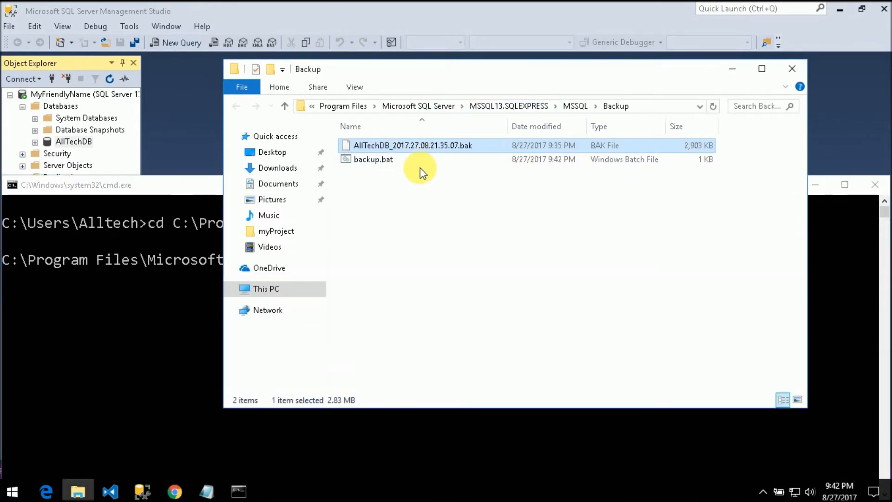
pyautogui.press('Delete')
# Step: Run backup.bat from the Backup folder in the command prompt
pyautogui.click(139, 300)
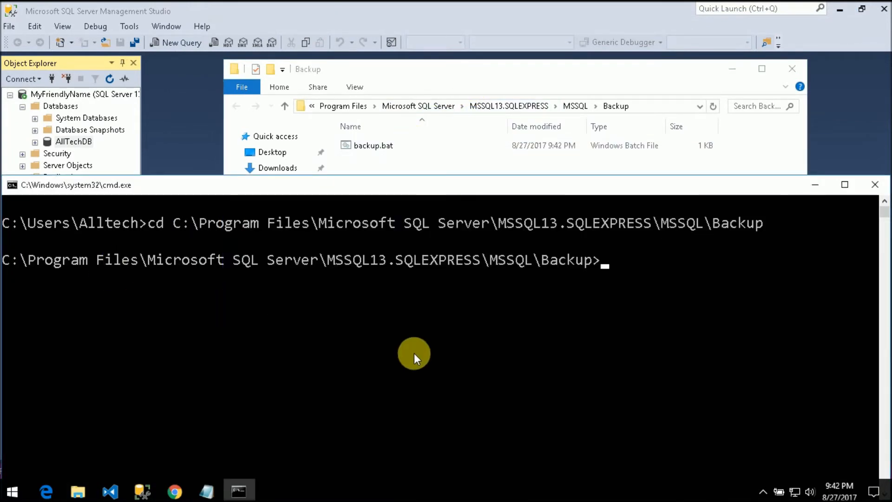
pyautogui.write('backup.bat')
pyautogui.press('Return')
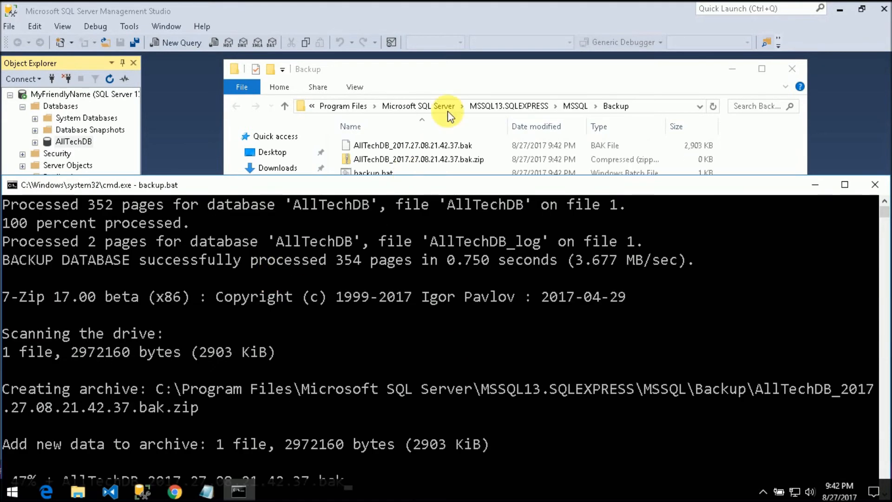
# Step: Inspect the new .bak and .bak.zip files in the Backup folder, including the archive's contents, and return to the folder
pyautogui.click(430, 68)
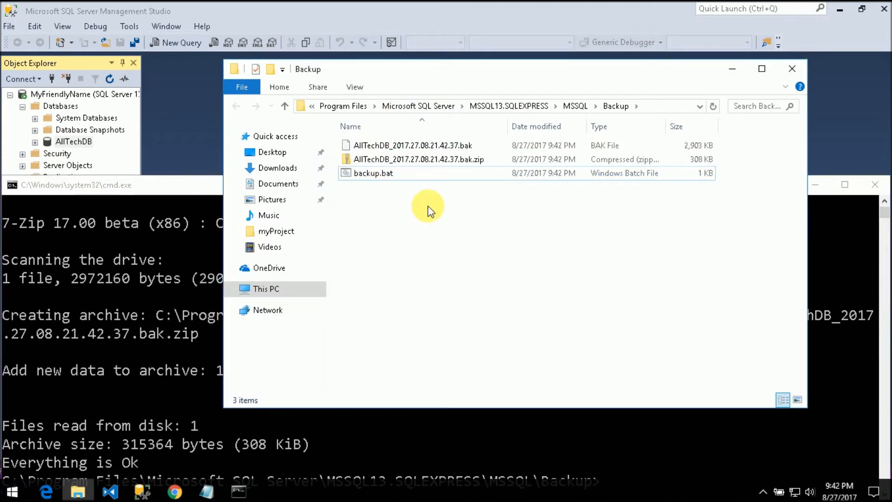
pyautogui.click(379, 146)
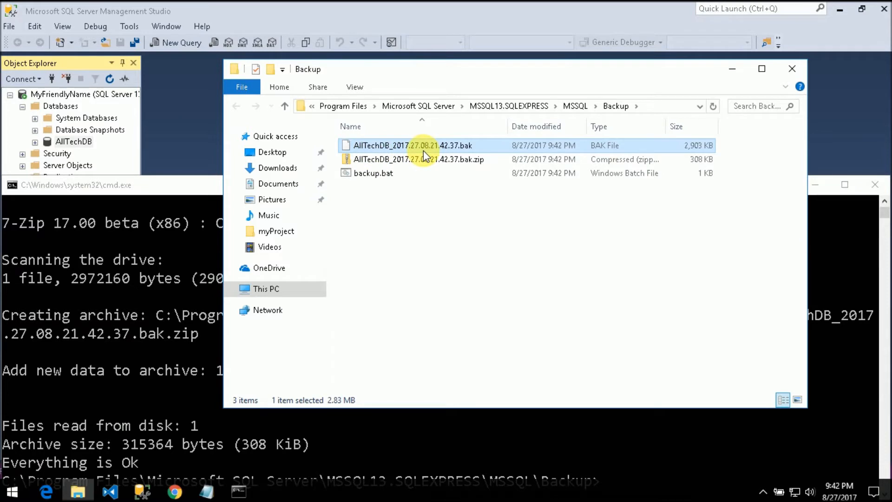
pyautogui.click(373, 160)
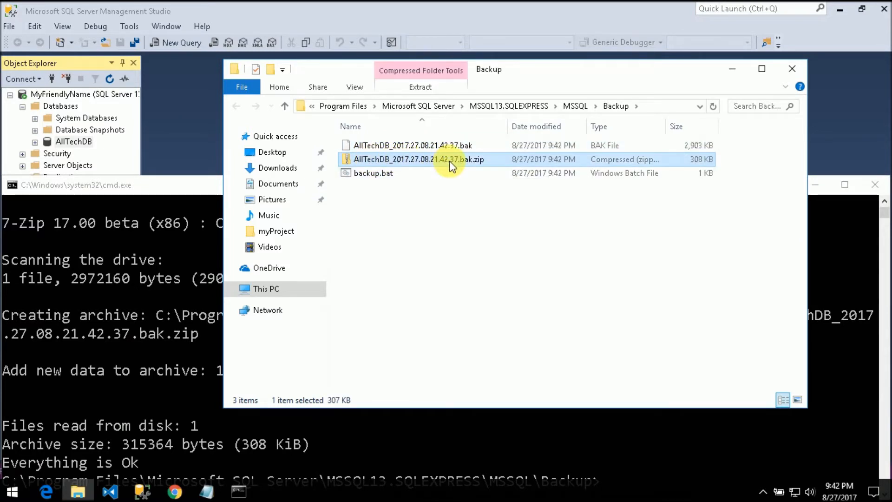
pyautogui.doubleClick(417, 162)
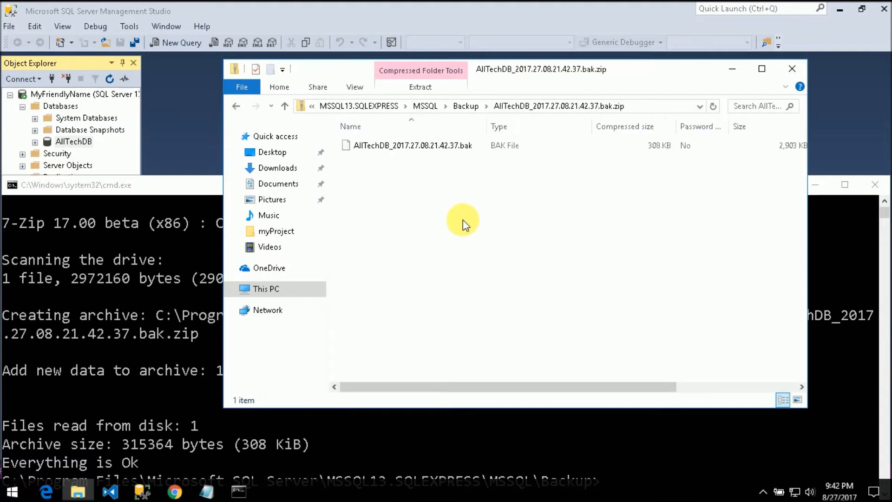
pyautogui.click(395, 149)
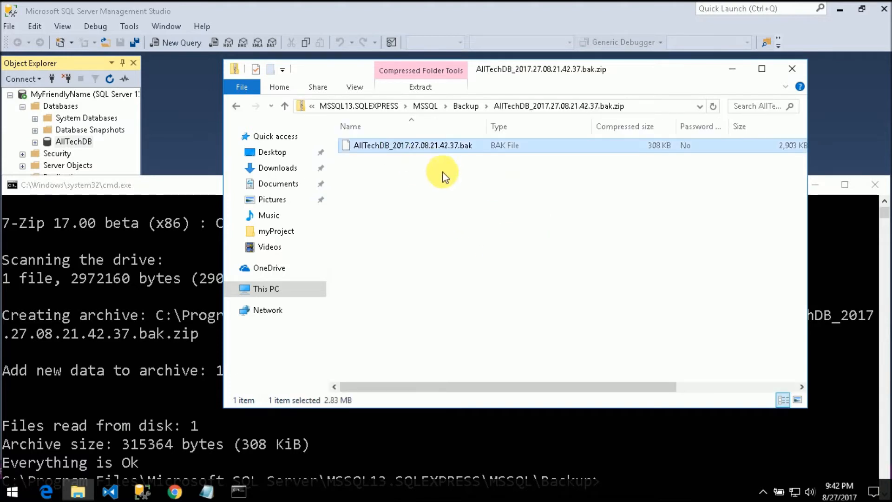
pyautogui.click(236, 106)
# Step: Delete the AllTechDB_2017.27.08.21.42.37 .bak and .bak.zip files from the Backup folder
pyautogui.click(403, 149)
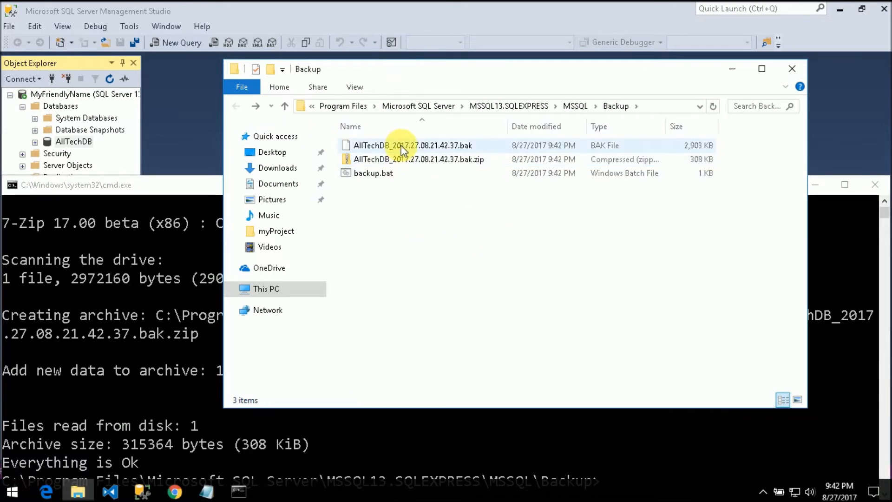
pyautogui.click(401, 147)
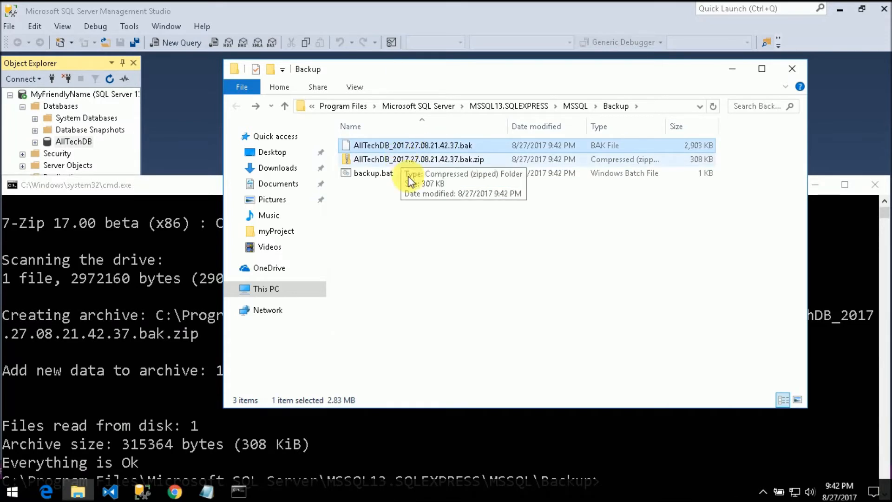
pyautogui.hotkey('shift', 'Down')
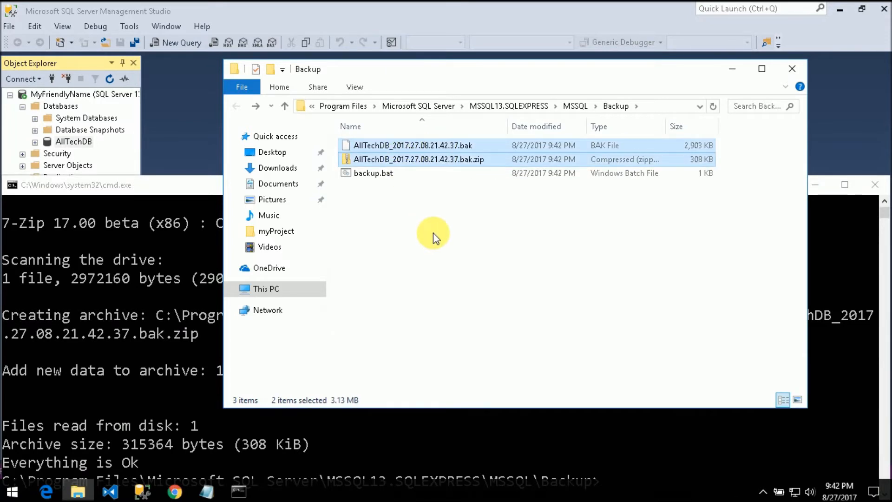
pyautogui.press('Delete')
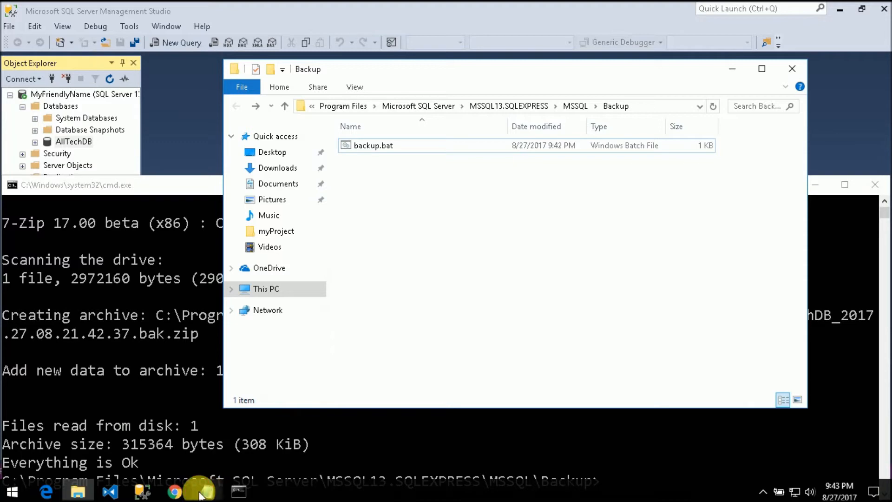
# Step: Return to backup.bat in Notepad and add two blank lines below the Zip file section
pyautogui.moveTo(201, 492)
pyautogui.click(140, 424)
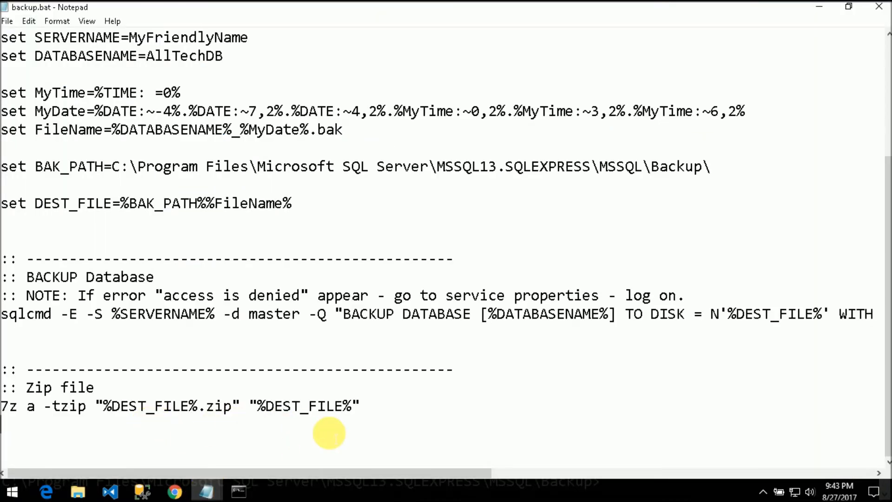
pyautogui.press('Return')
pyautogui.press('Return')
# Step: Copy the "Delete unziped file" section with DEL "%DEST_FILE%" from backup.txt, close that file, and paste the section at the end of backup.bat
pyautogui.moveTo(206, 492)
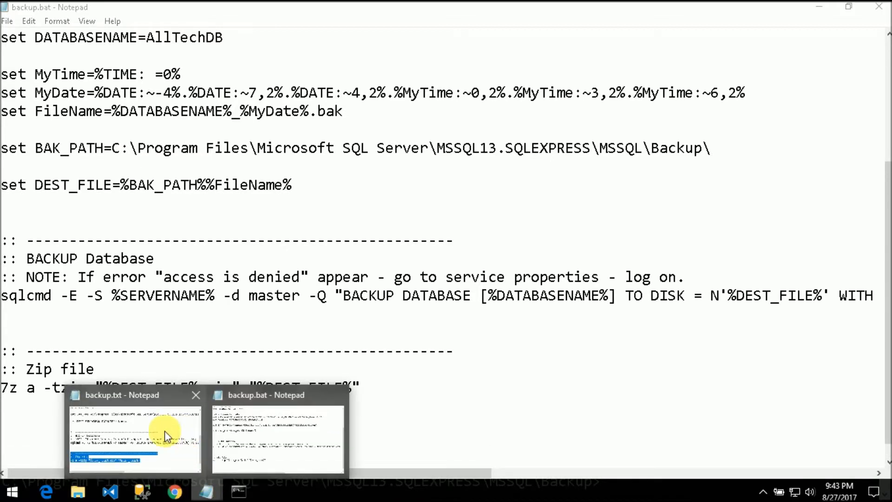
pyautogui.click(178, 459)
pyautogui.scroll(-1, 412, 289)
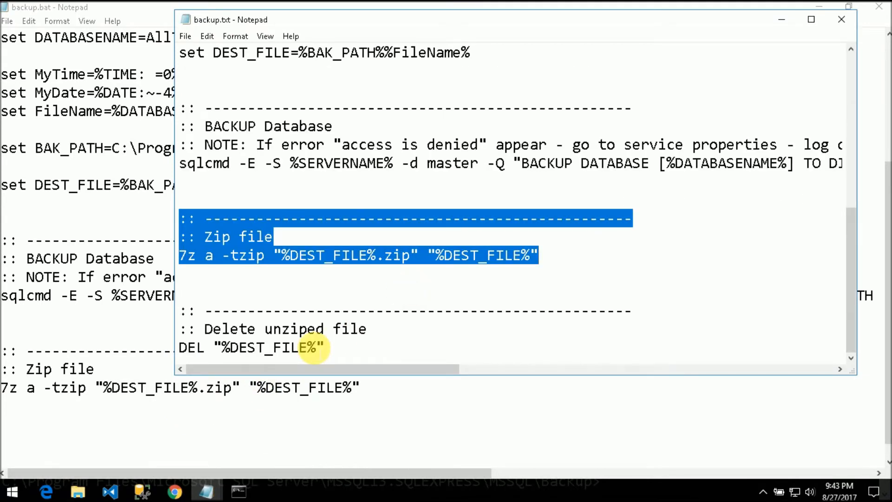
pyautogui.moveTo(339, 348); pyautogui.dragTo(179, 313)
pyautogui.rightClick(211, 320)
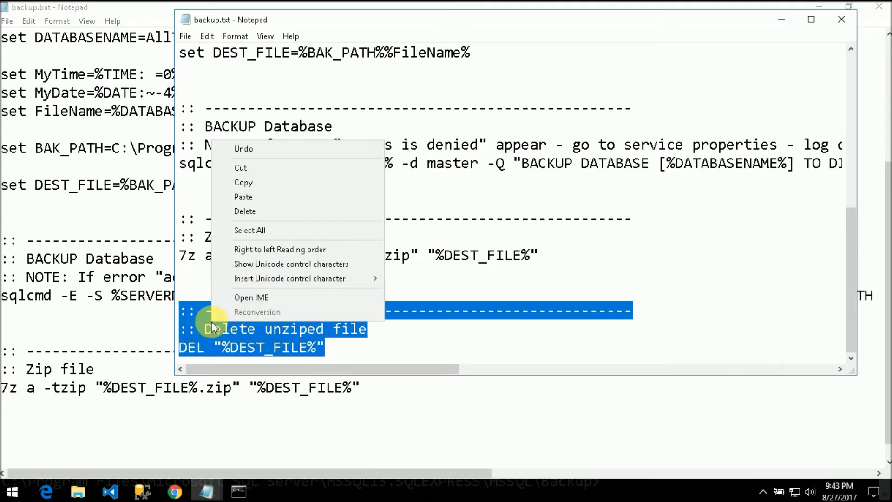
pyautogui.click(263, 182)
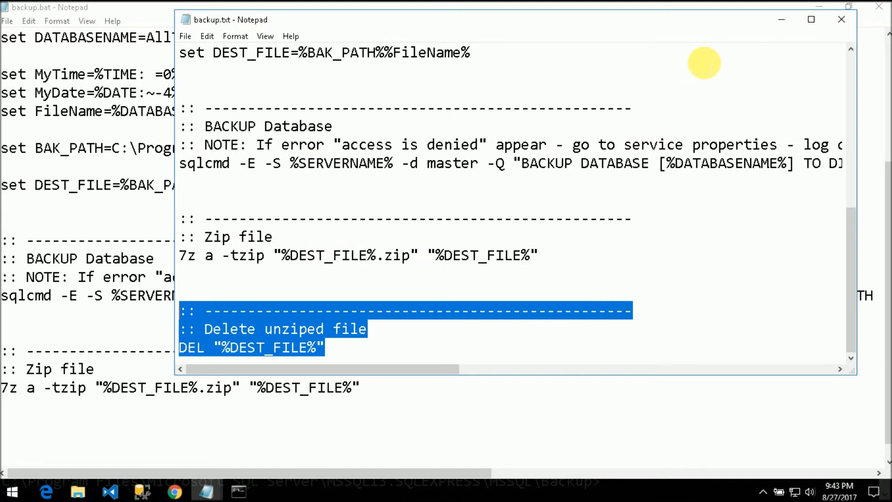
pyautogui.click(841, 18)
pyautogui.click(292, 452)
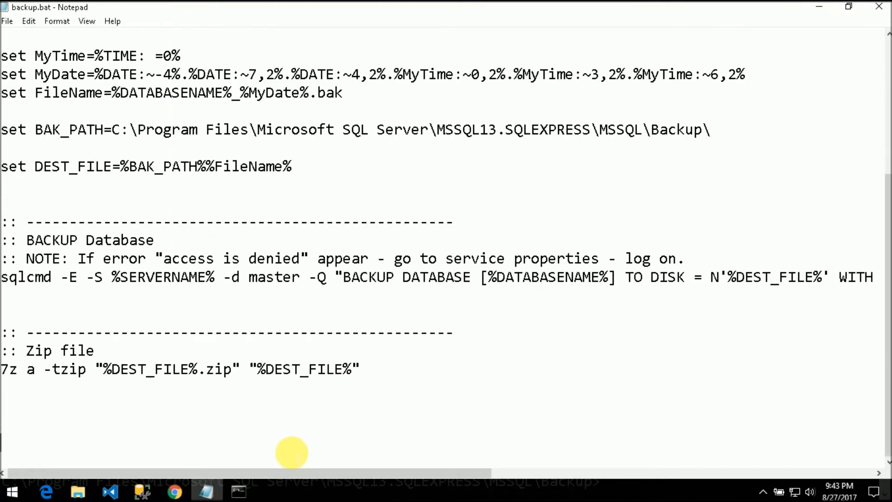
pyautogui.hotkey('ctrl', 'v')
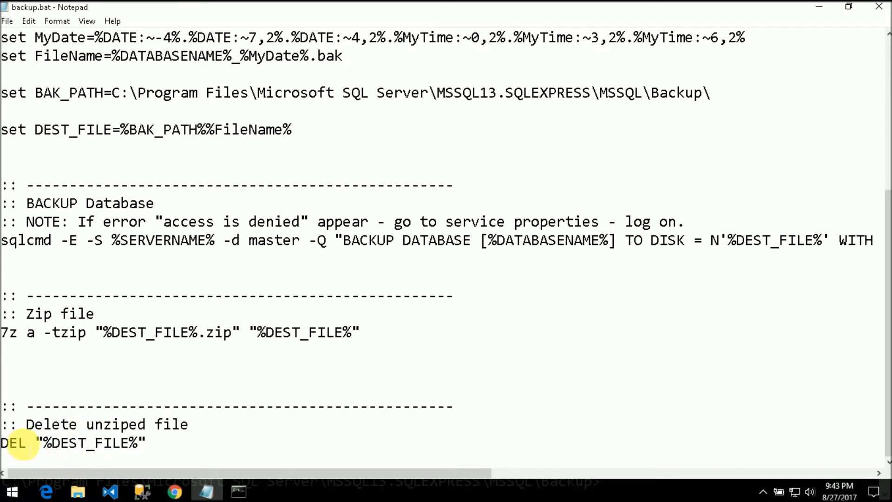
# Step: Check the DEL command and its "%DEST_FILE%" argument, and save and close backup.bat
pyautogui.doubleClick(8, 444)
pyautogui.moveTo(36, 444); pyautogui.dragTo(143, 446)
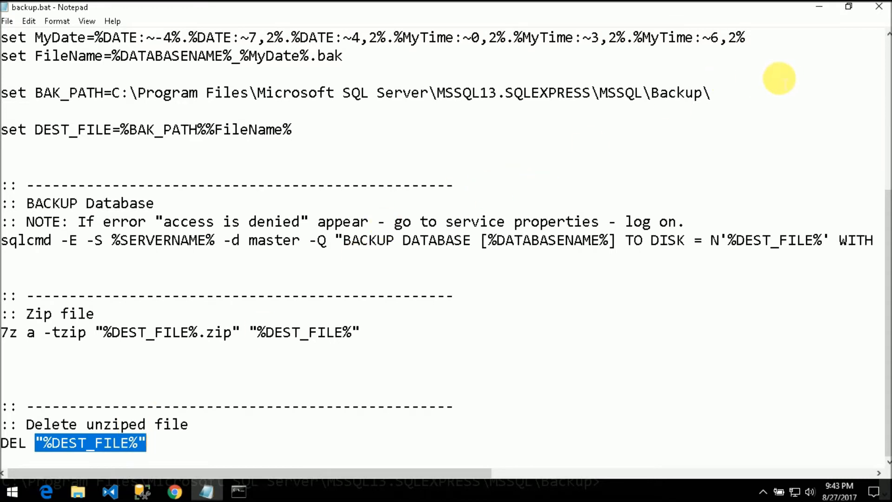
pyautogui.click(879, 7)
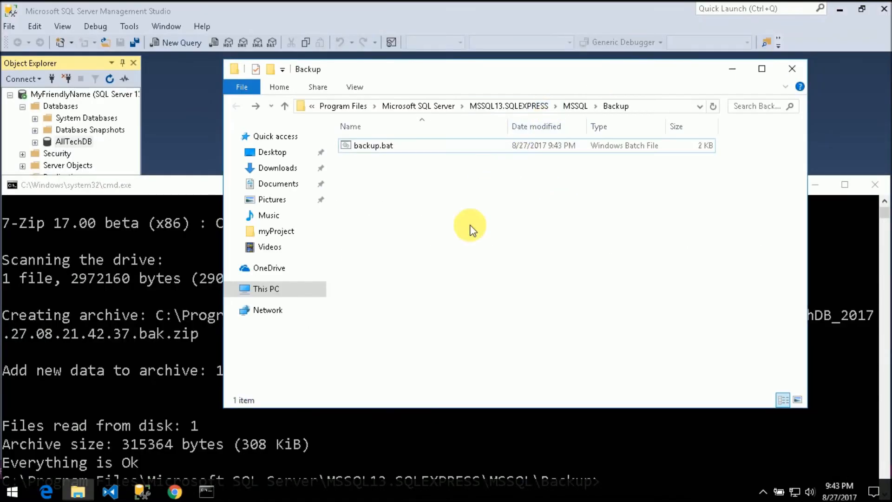
# Step: Rearrange the command prompt and Backup folder windows so the folder's file list stays visible above the prompt
pyautogui.click(469, 454)
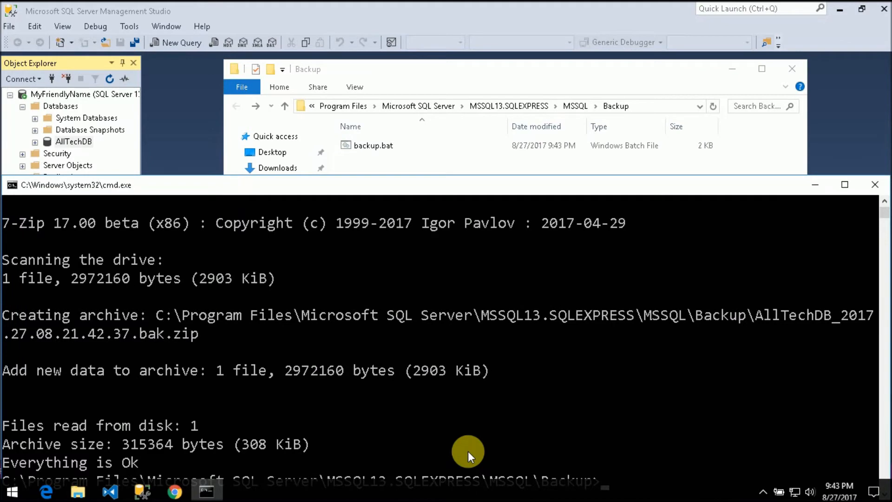
pyautogui.moveTo(308, 186); pyautogui.dragTo(308, 127)
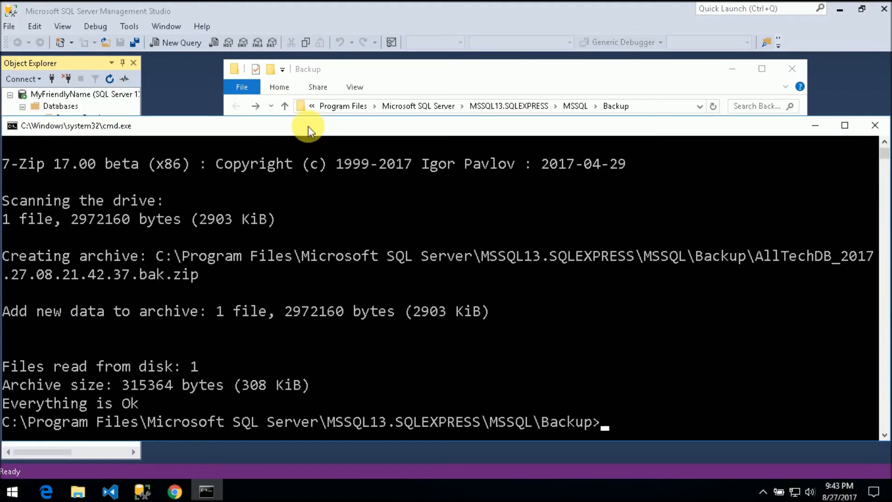
pyautogui.moveTo(378, 65); pyautogui.dragTo(403, 14)
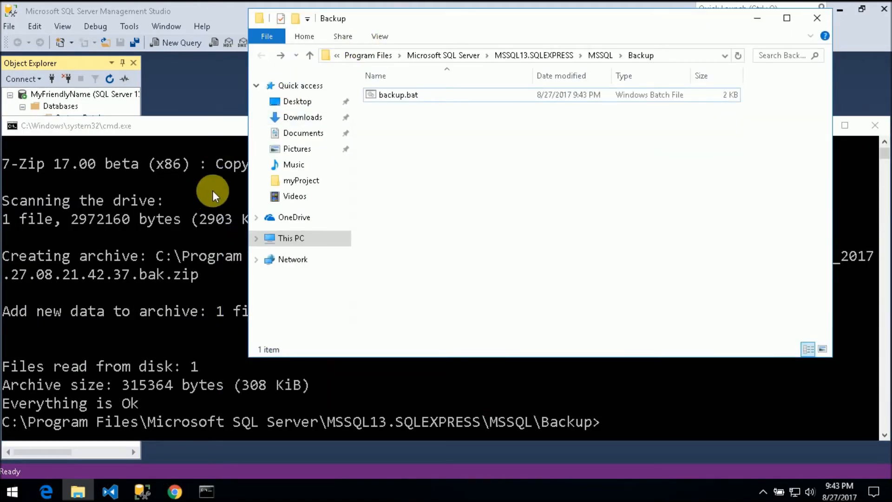
pyautogui.click(225, 124)
pyautogui.moveTo(223, 148); pyautogui.dragTo(223, 147)
# Step: Clear the command prompt and run backup.bat from the Backup folder
pyautogui.click(407, 364)
pyautogui.write('cls')
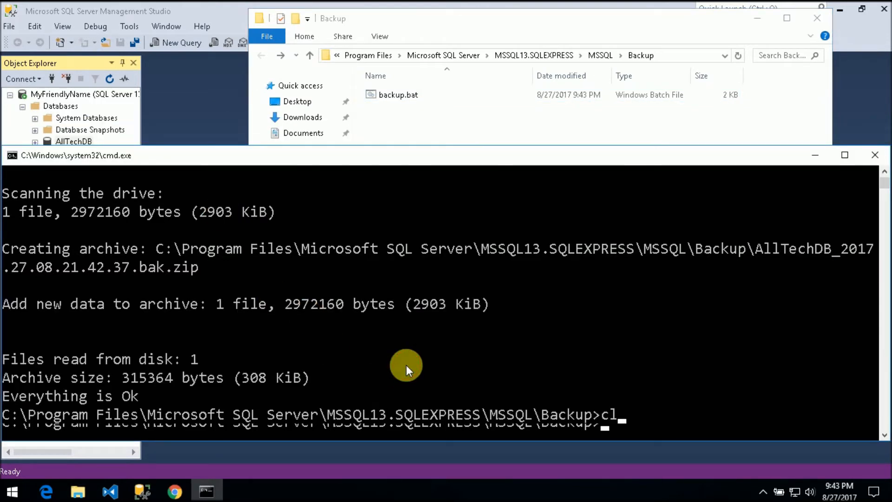
pyautogui.press('Return')
pyautogui.write('cls')
pyautogui.press('Return')
pyautogui.write('backup.bat')
pyautogui.press('Return')
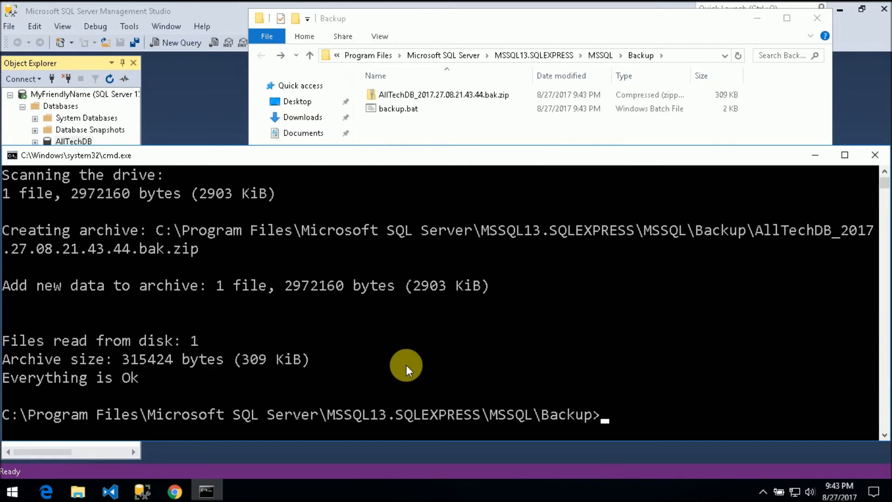
# Step: Delete the new AllTechDB zip archive from the Backup folder and close the command prompt
pyautogui.click(395, 94)
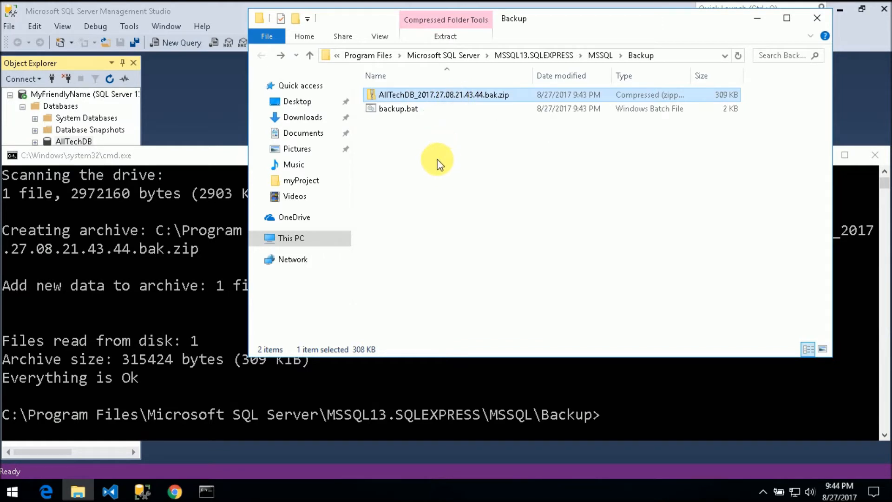
pyautogui.click(427, 107)
pyautogui.click(420, 96)
pyautogui.press('Delete')
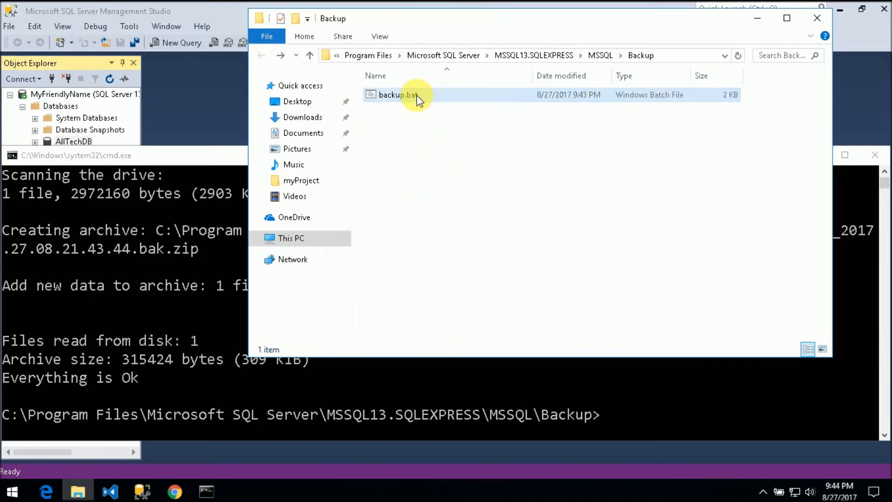
pyautogui.click(876, 157)
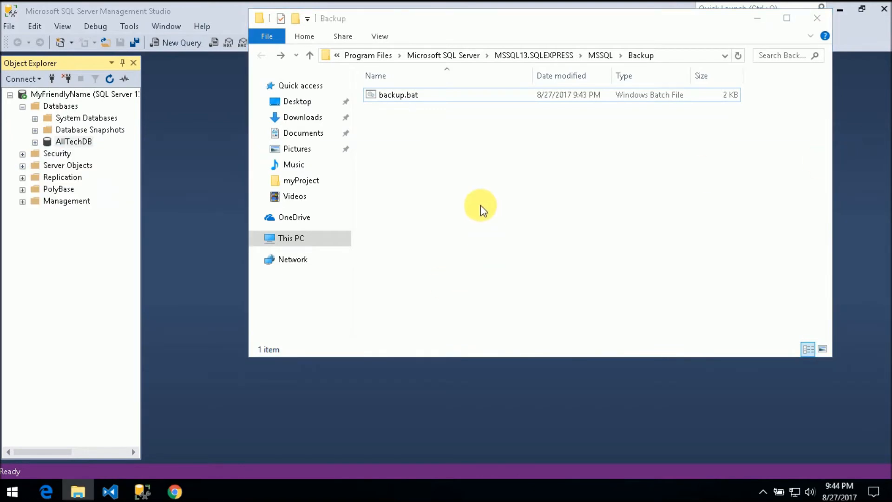
# Step: Run backup.bat directly from the Backup folder in File Explorer, and delete the zip archive it creates
pyautogui.doubleClick(393, 95)
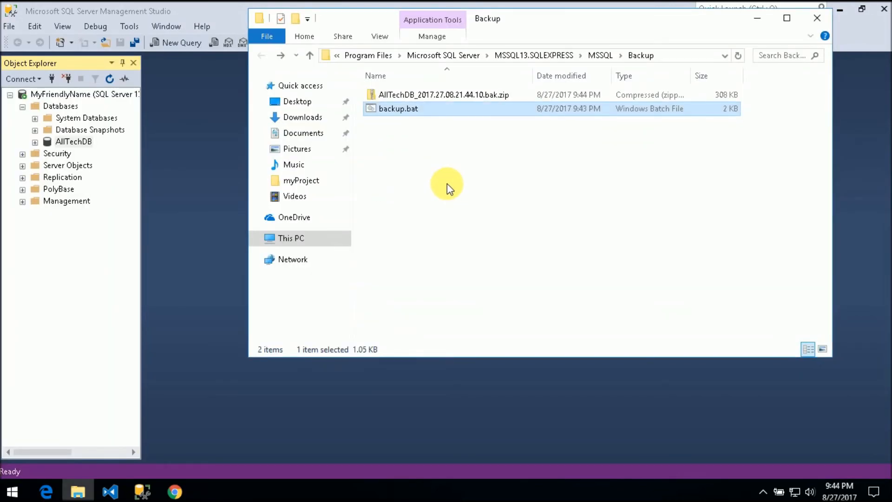
pyautogui.click(407, 96)
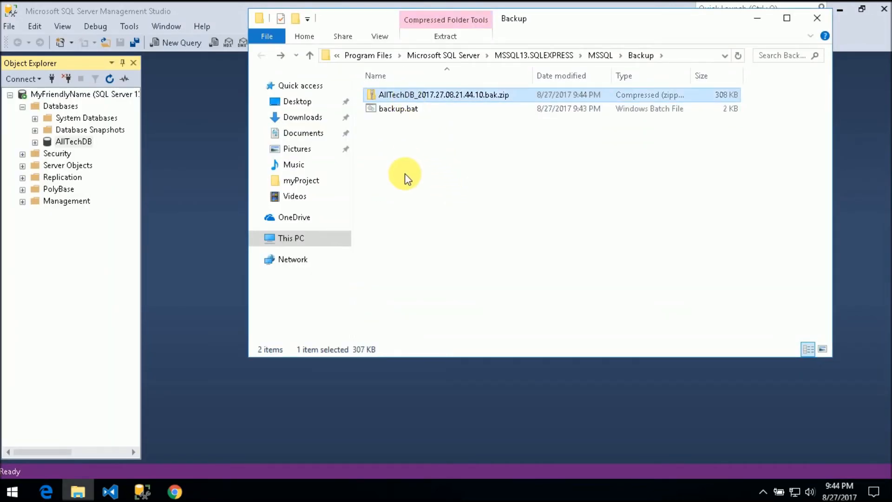
pyautogui.press('Delete')
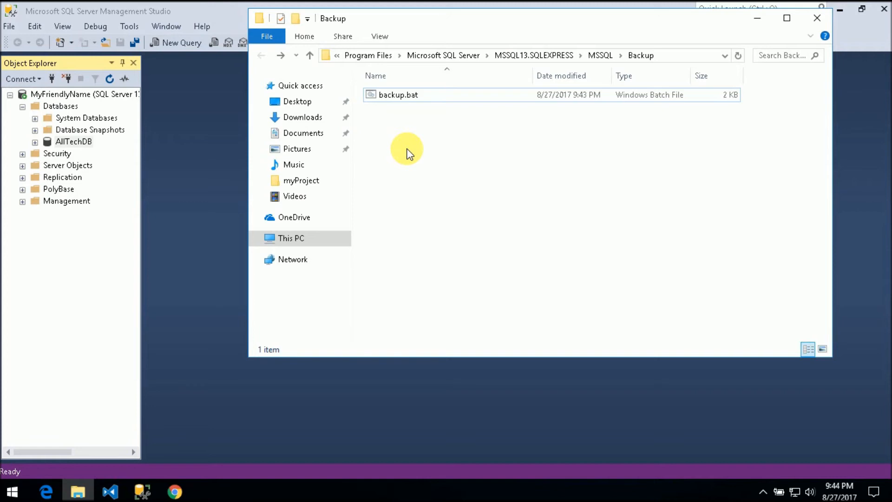
# Step: Search Windows for the scheduler and open Task Scheduler
pyautogui.press('super')
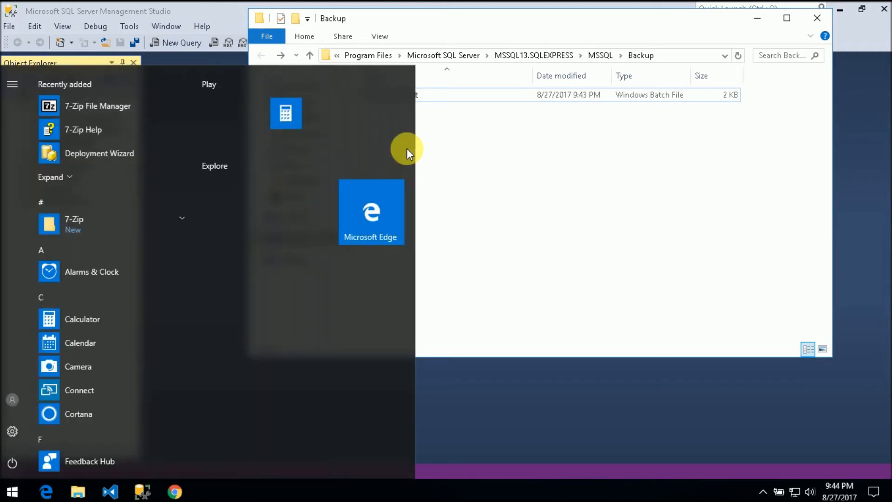
pyautogui.write('sc')
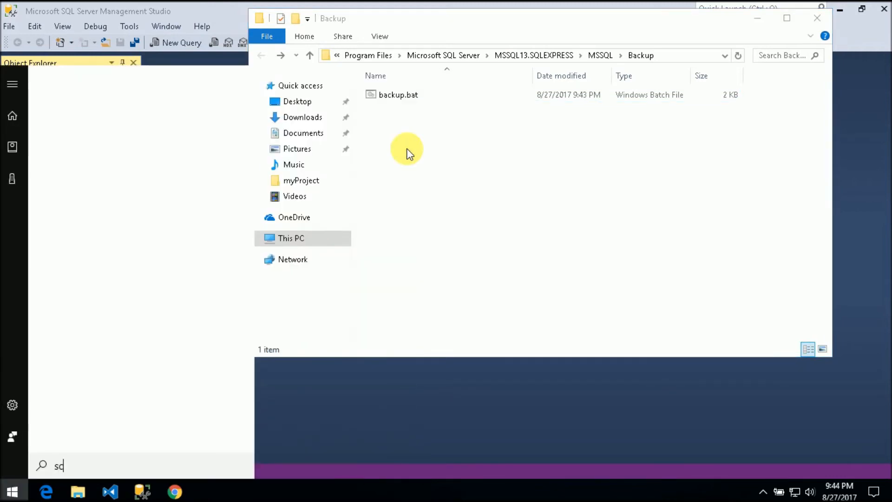
pyautogui.write('heduler')
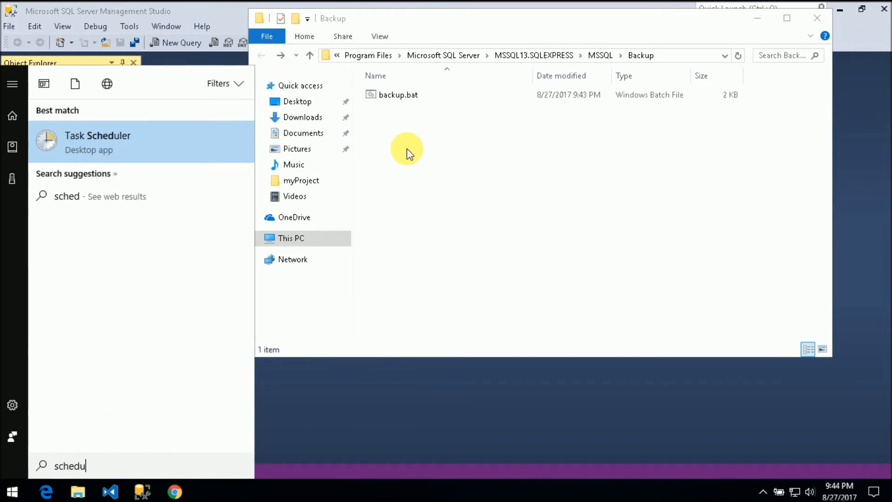
pyautogui.click(77, 147)
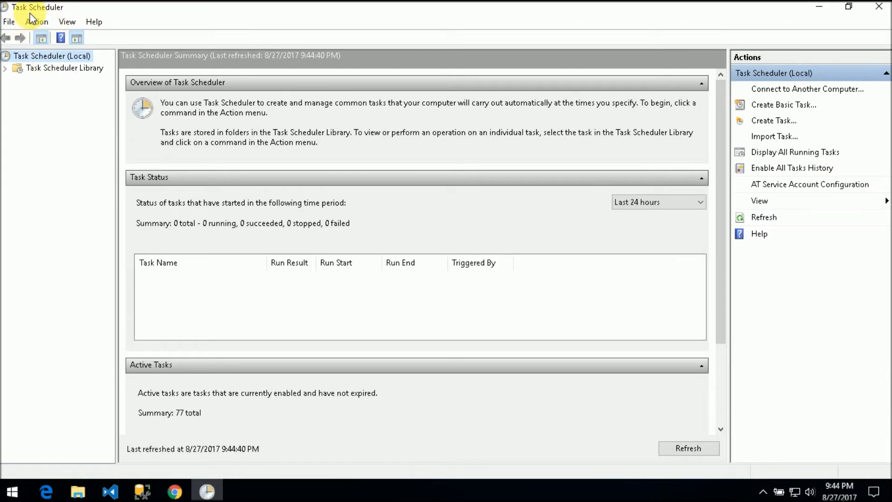
# Step: Create a basic task named BACKUP_DATABASE and continue to its trigger settings
pyautogui.click(37, 23)
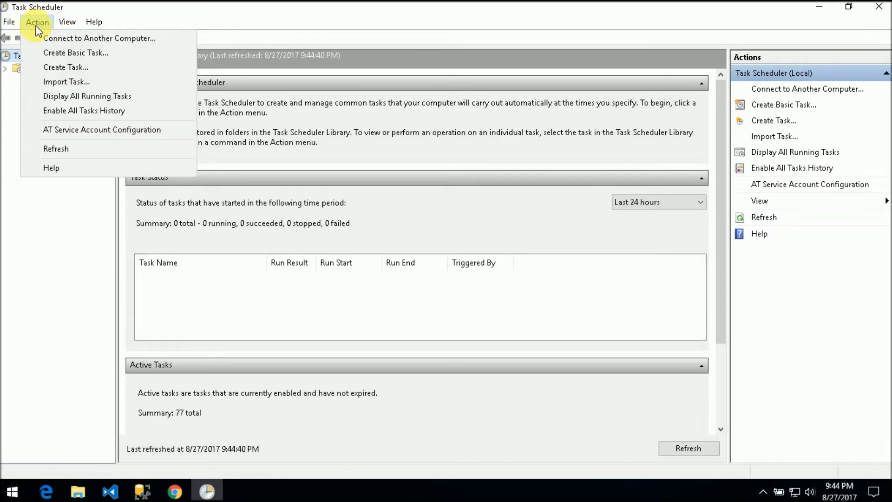
pyautogui.click(70, 53)
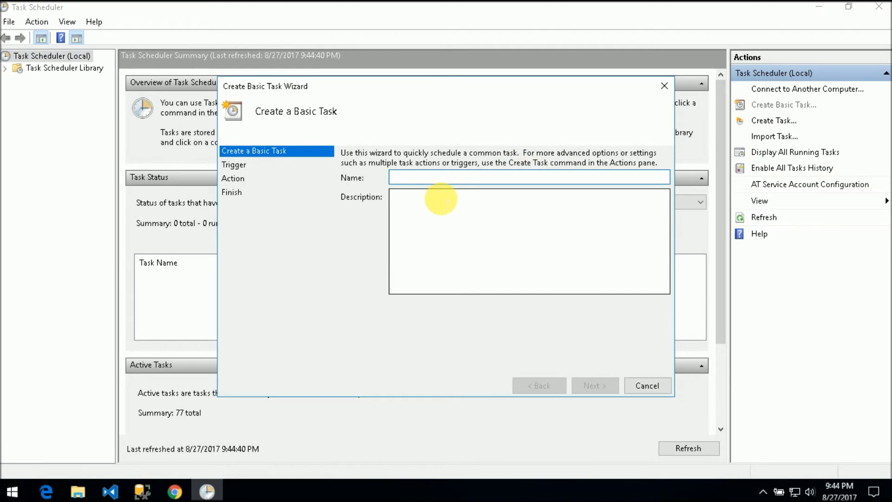
pyautogui.write('BACKUP')
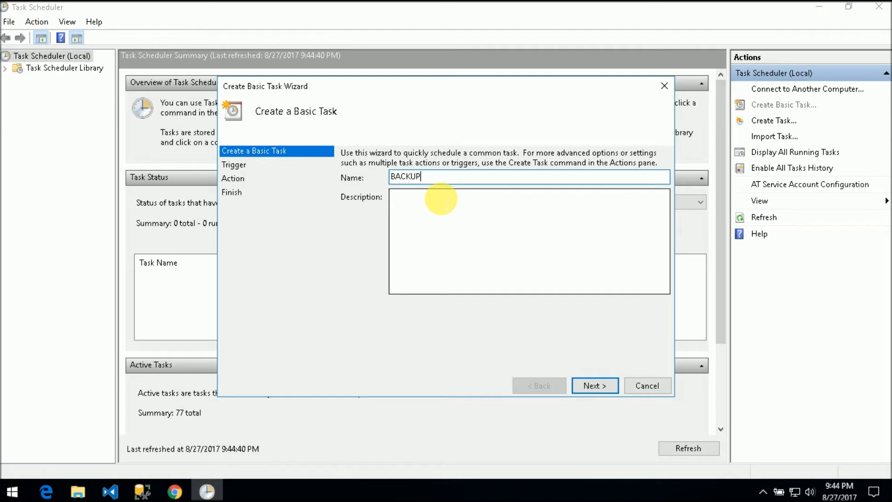
pyautogui.write('_DATABASE')
pyautogui.click(595, 385)
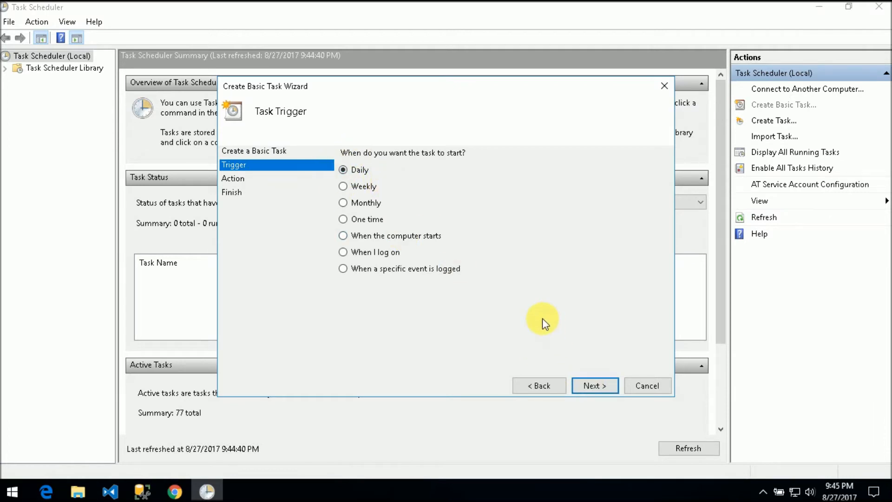
# Step: Keep the Daily trigger and set the task's start time to 9:50:09 PM, recurring every 1 day
pyautogui.click(589, 387)
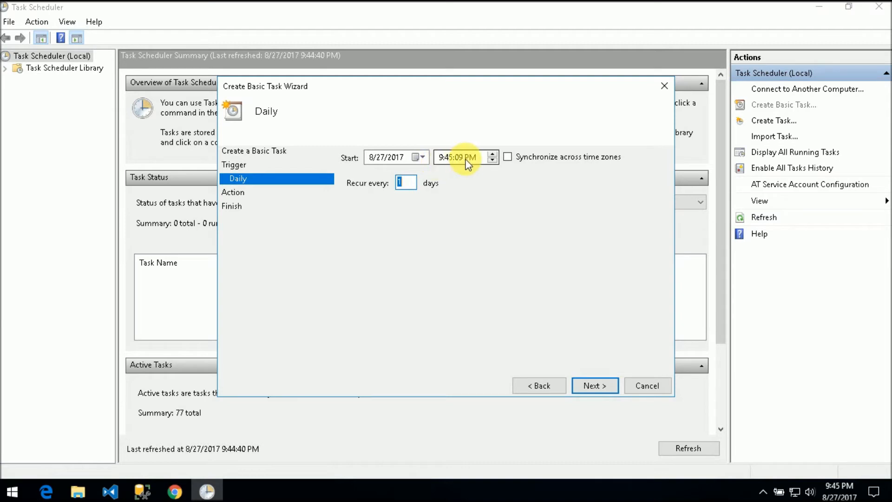
pyautogui.click(492, 154)
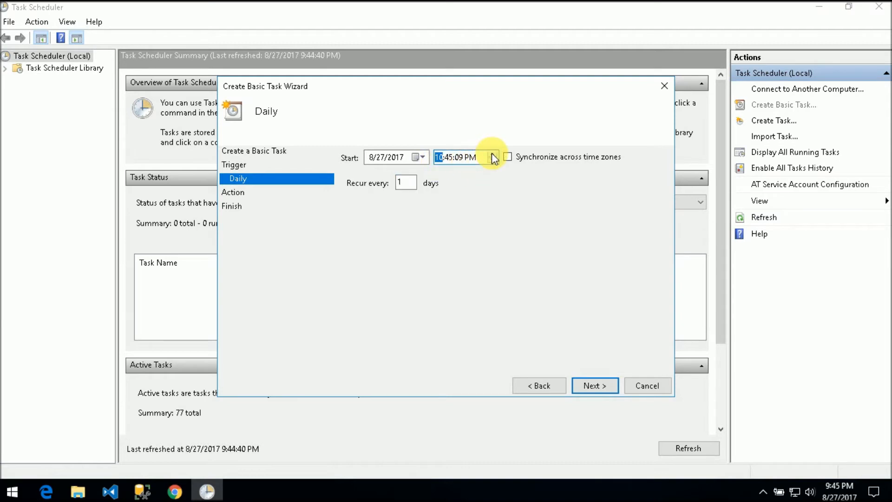
pyautogui.click(492, 160)
pyautogui.click(448, 158)
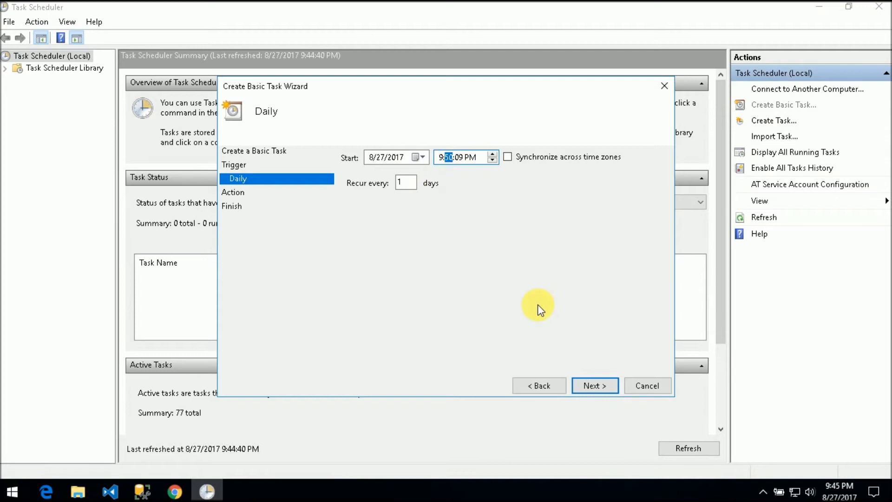
pyautogui.click(598, 383)
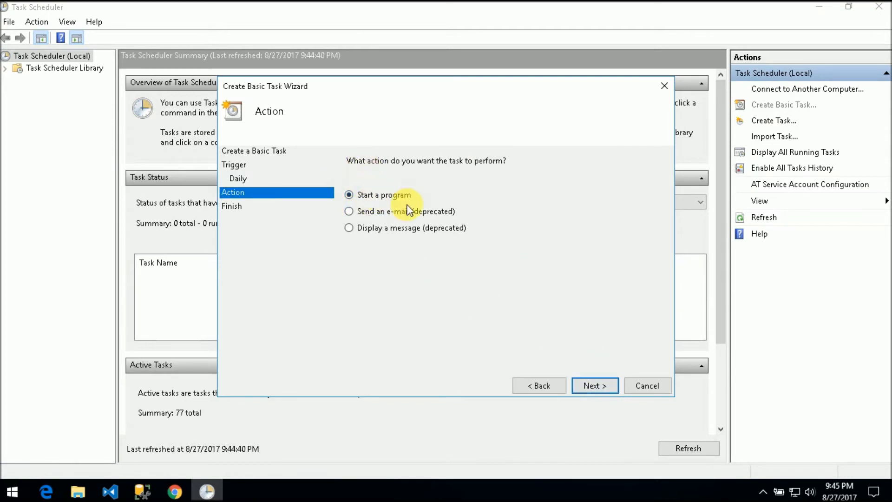
# Step: Choose Start a program as the action, with C:\Program Files\Microsoft SQL Server\MSSQL13.SQLEXPRESS\MSSQL\Backup\backup.bat as the script, copying the folder path from File Explorer
pyautogui.click(587, 387)
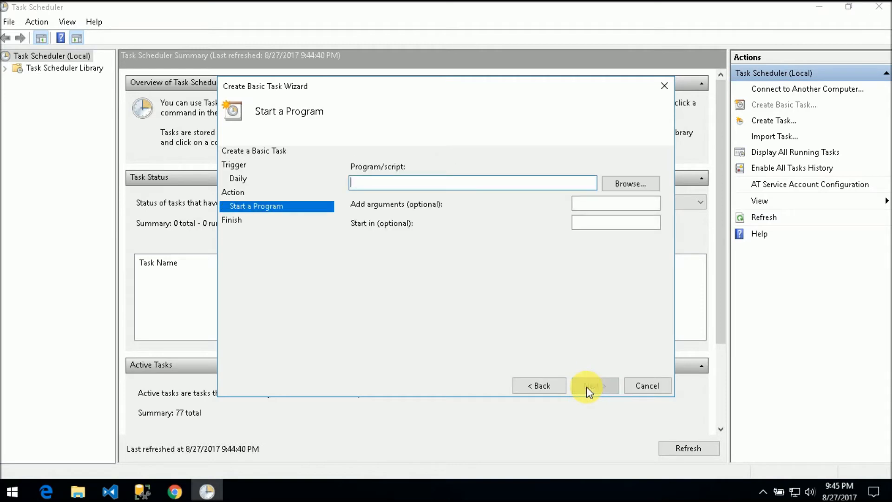
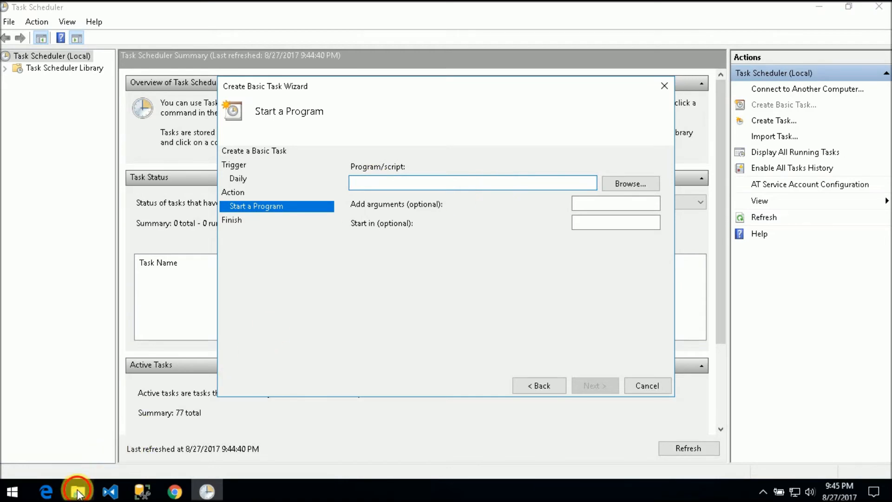
pyautogui.click(77, 488)
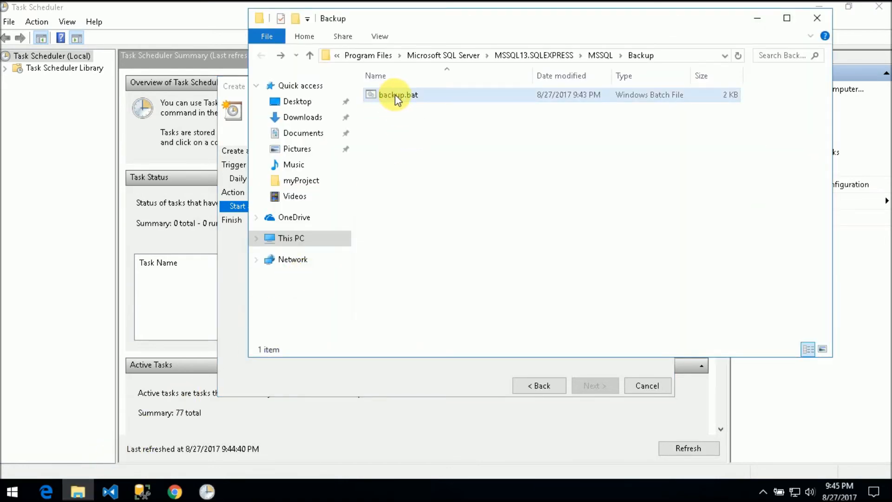
pyautogui.click(664, 55)
pyautogui.hotkey('ctrl', 'c')
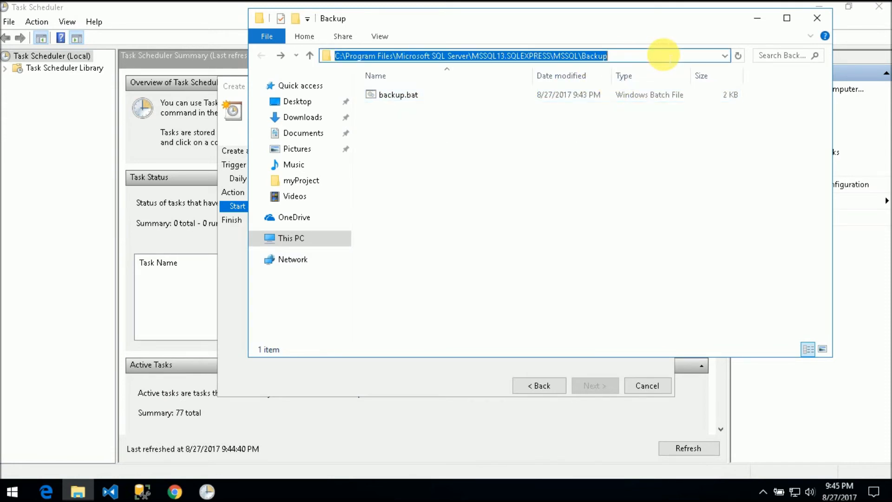
pyautogui.click(411, 378)
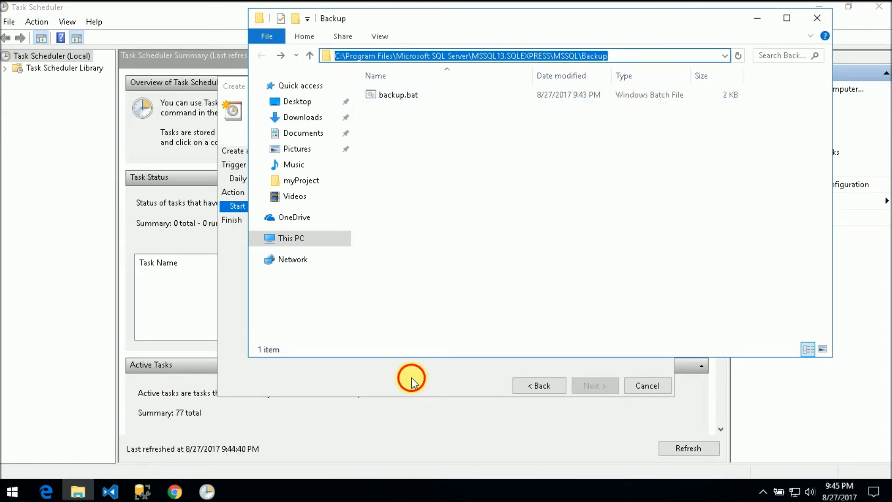
pyautogui.hotkey('ctrl', 'v')
pyautogui.write('\\backup')
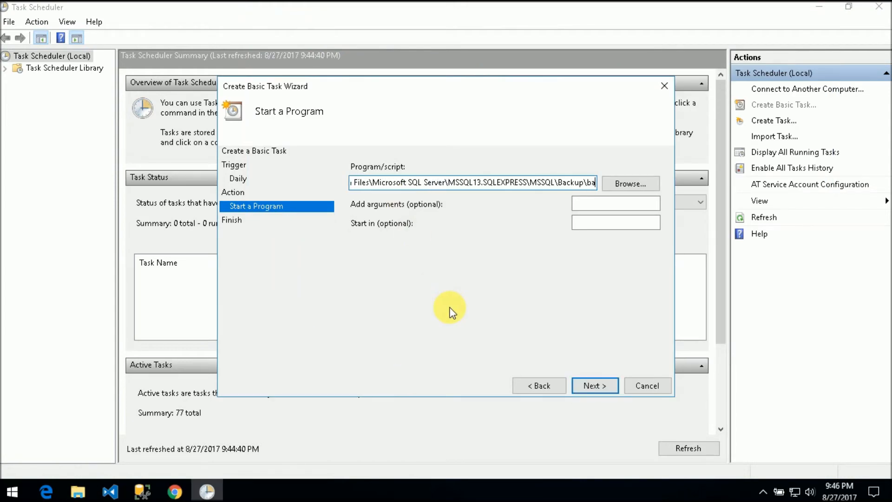
pyautogui.write('.bat')
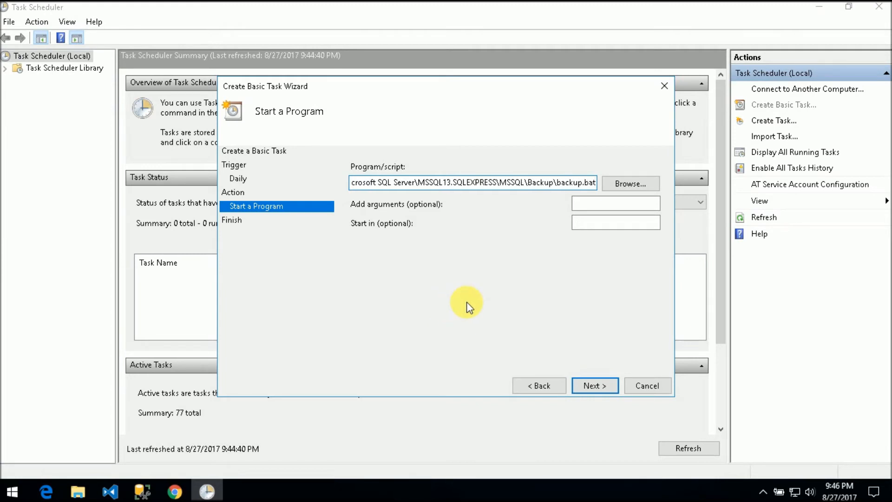
# Step: Decline splitting the script path into program and arguments, and finish creating the BACKUP_DATABASE task
pyautogui.click(594, 387)
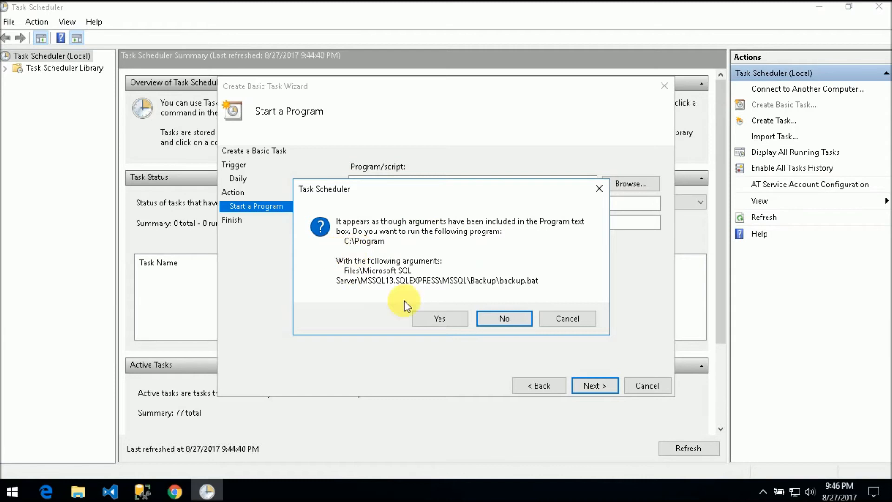
pyautogui.click(505, 319)
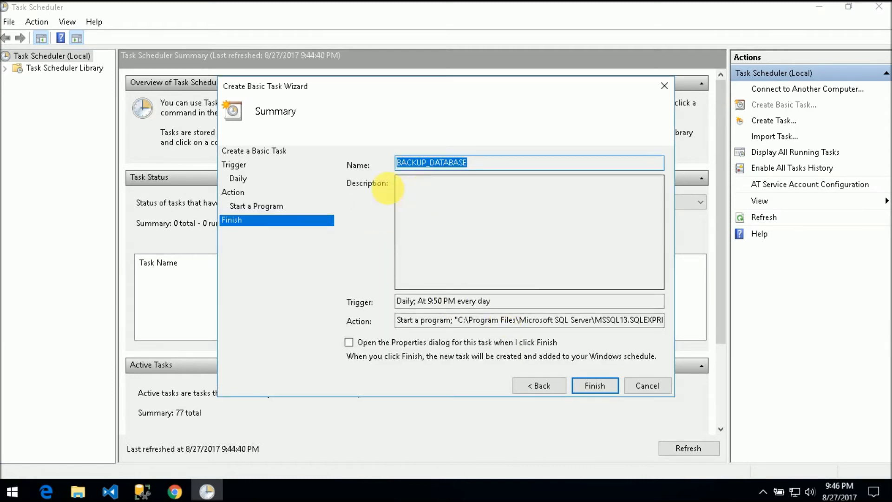
pyautogui.click(596, 385)
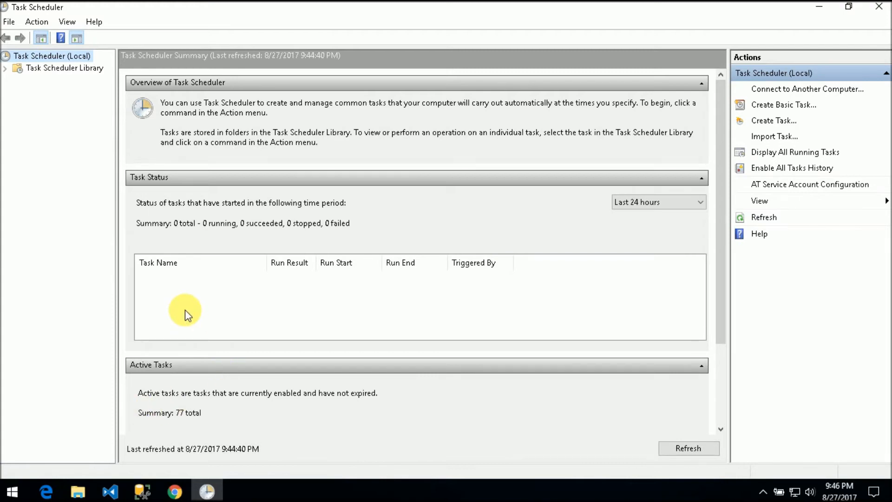
# Step: Check the Task Scheduler Library's folders and the list of all running tasks for the new task, closing the list when done
pyautogui.click(5, 68)
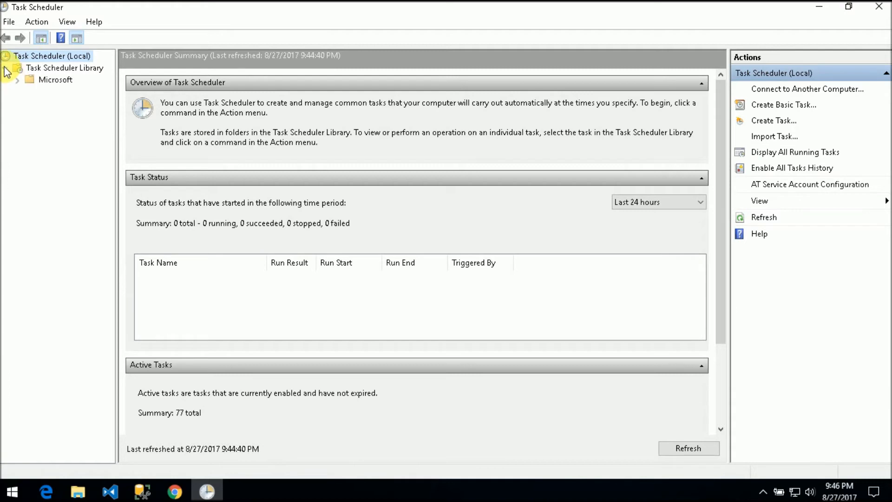
pyautogui.click(5, 69)
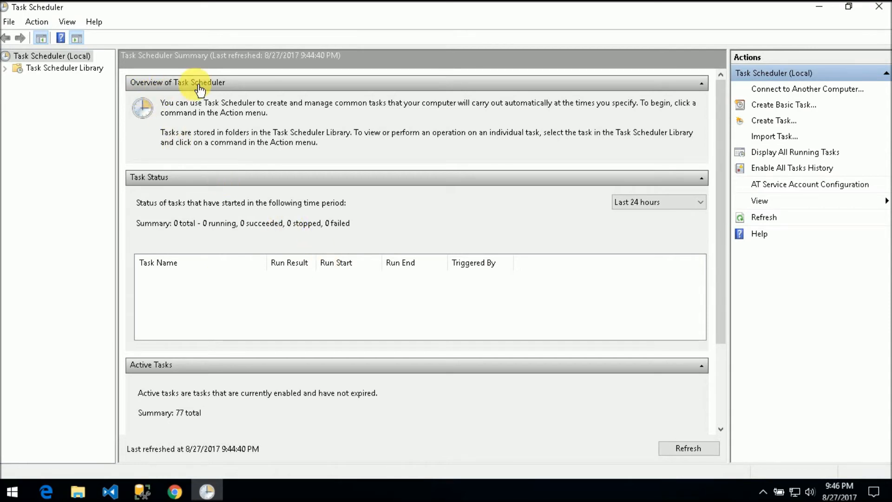
pyautogui.click(789, 156)
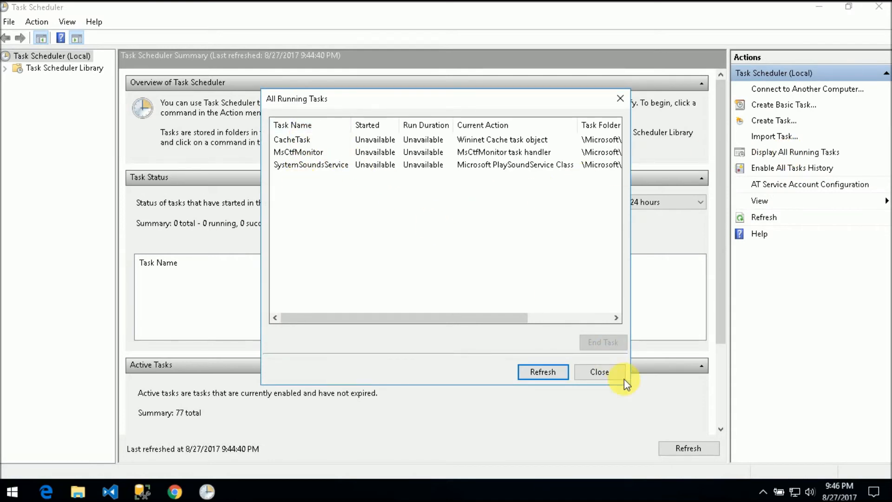
pyautogui.click(601, 372)
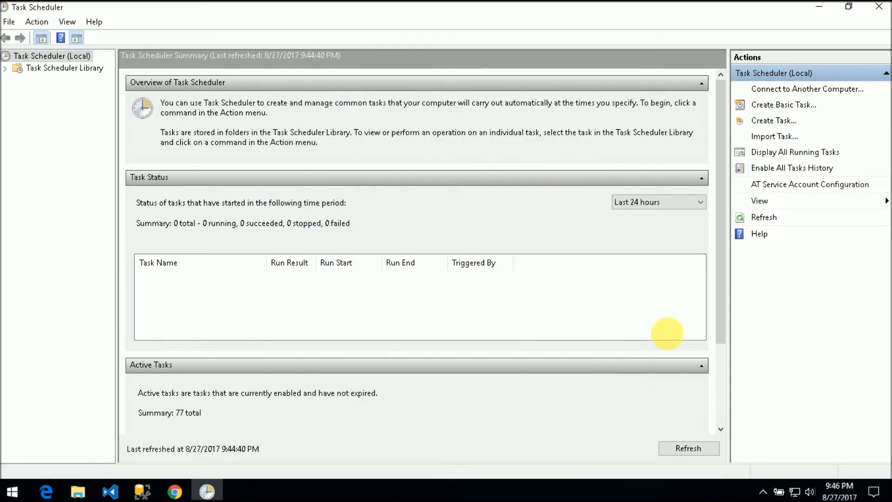
# Step: Search the Active Tasks list for the BACKUP_DATABASE task by jumping to names starting with B and S
pyautogui.click(721, 395)
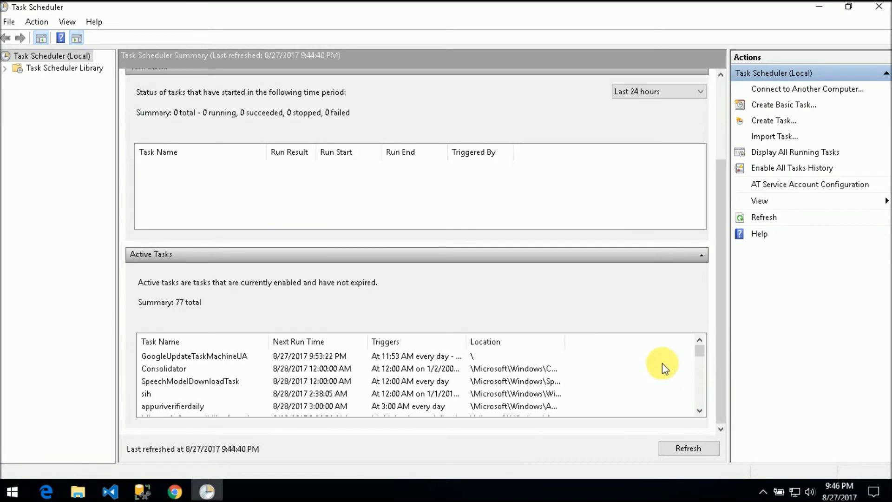
pyautogui.click(173, 368)
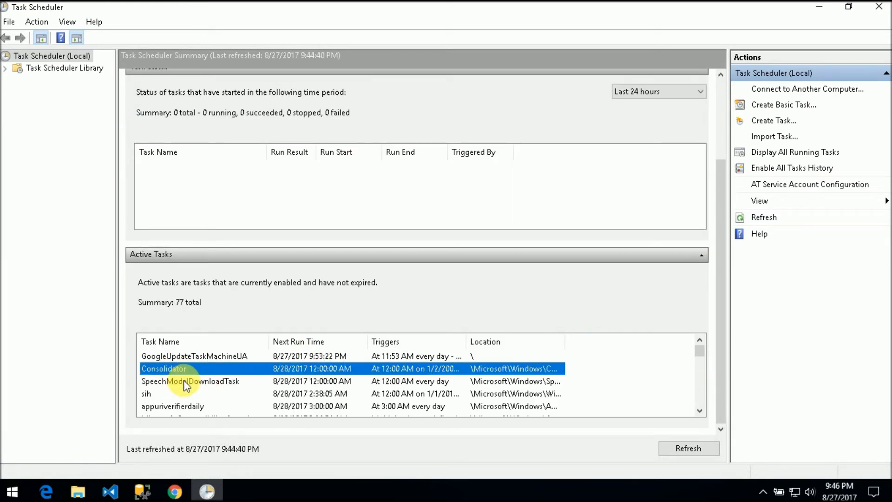
pyautogui.press('b')
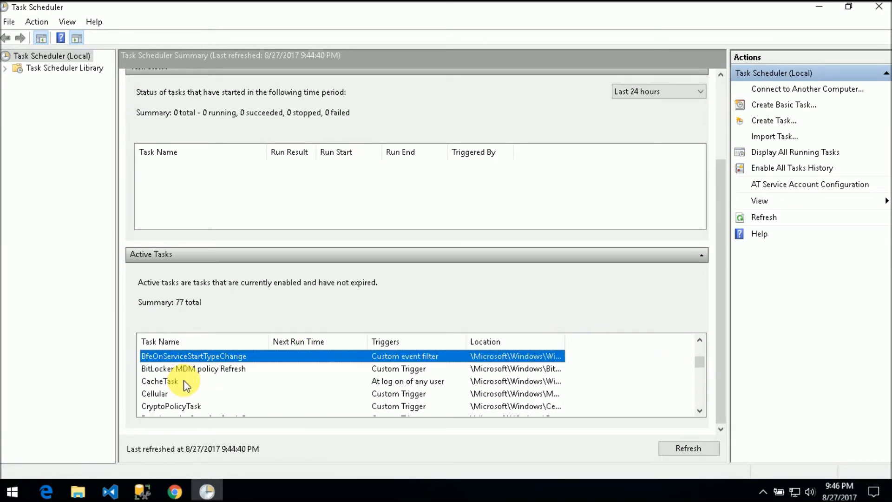
pyautogui.press('b')
pyautogui.press('b')
pyautogui.press('b')
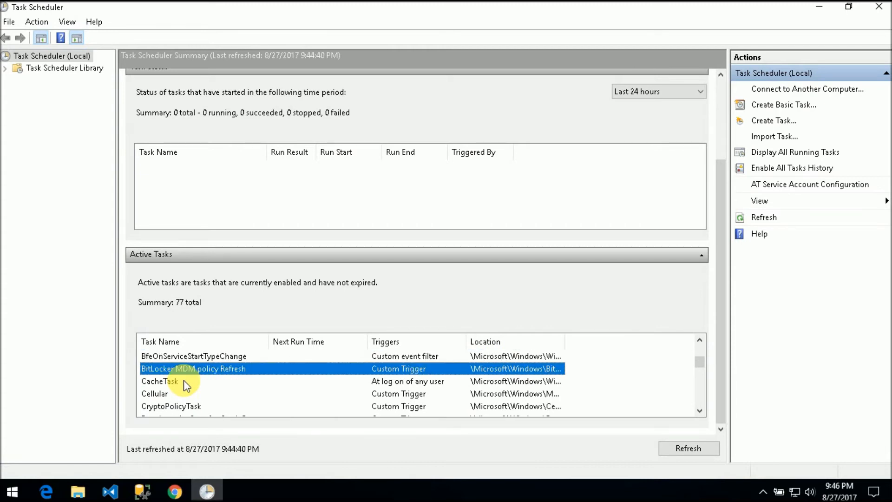
pyautogui.press('s')
pyautogui.press('s')
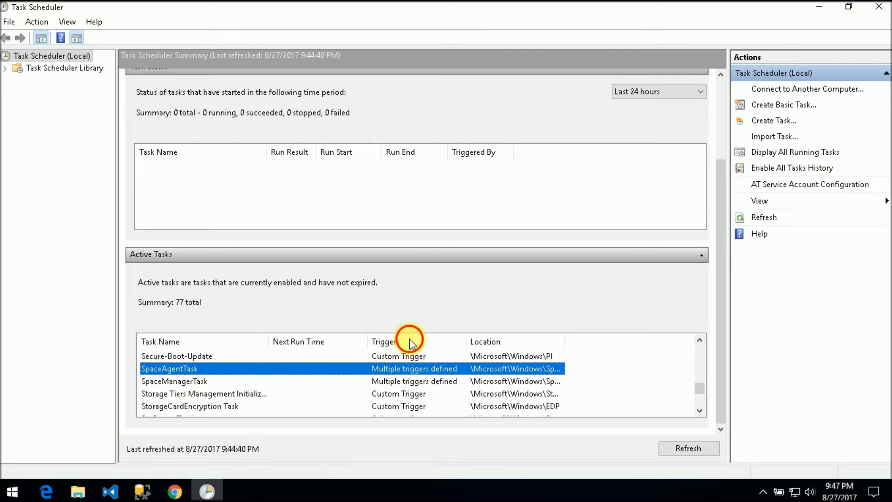
# Step: Go through the entire Active Tasks list from its first entry to its last, checking task names, and collapse the section
pyautogui.moveTo(700, 388); pyautogui.dragTo(701, 350)
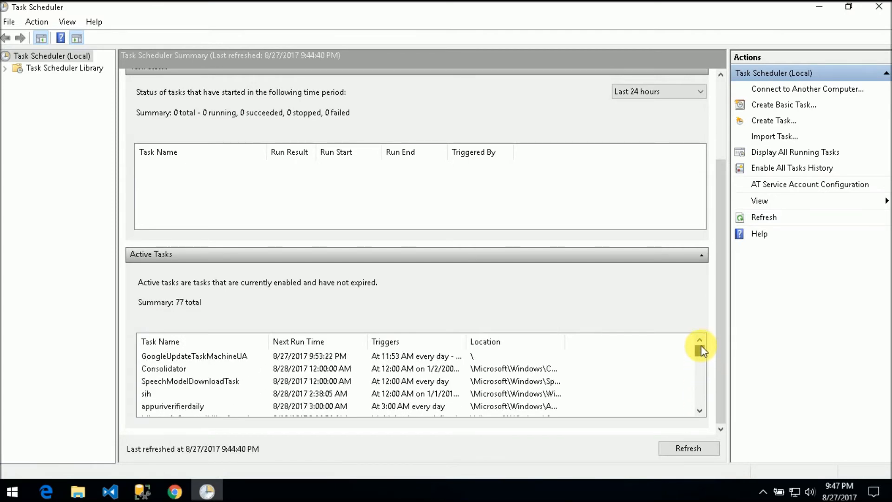
pyautogui.click(201, 358)
pyautogui.press('Down')
pyautogui.press('Down')
pyautogui.press('Down')
pyautogui.press('Down')
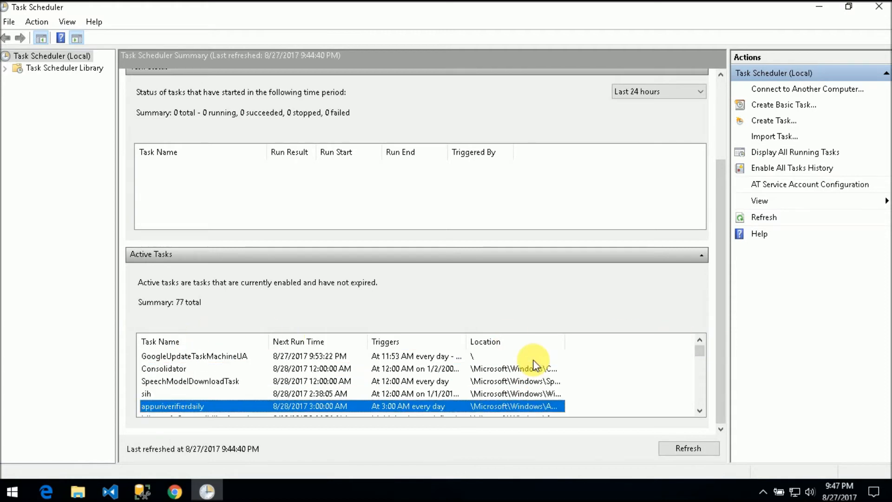
pyautogui.press('Down')
pyautogui.press('Down')
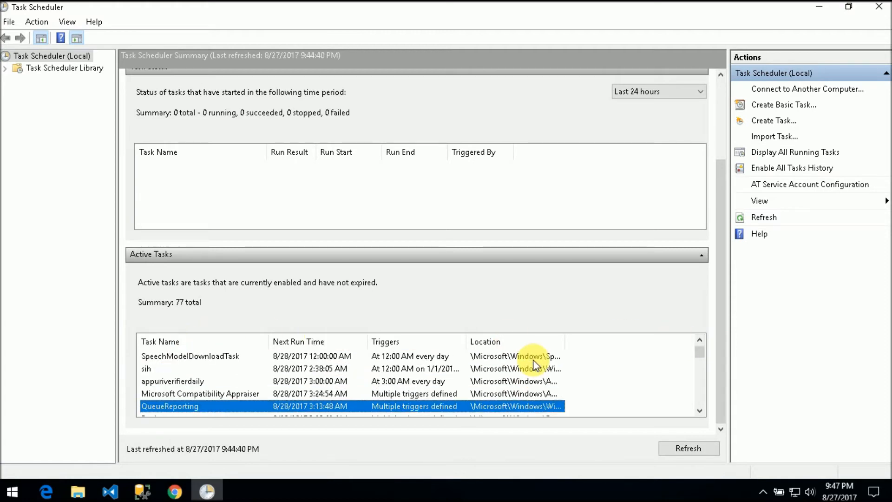
pyautogui.press('Down')
pyautogui.press('Down')
pyautogui.press('Down')
pyautogui.press('Down')
pyautogui.press('Down')
pyautogui.press('Down')
pyautogui.press('Down')
pyautogui.press('Down')
pyautogui.press('Down')
pyautogui.press('Down')
pyautogui.press('Down')
pyautogui.press('Down')
pyautogui.press('Down')
pyautogui.press('Down')
pyautogui.press('Down')
pyautogui.press('Down')
pyautogui.press('Down')
pyautogui.press('Down')
pyautogui.press('Down')
pyautogui.press('Down')
pyautogui.press('Down')
pyautogui.press('Down')
pyautogui.press('Down')
pyautogui.press('Down')
pyautogui.press('Down')
pyautogui.press('Down')
pyautogui.press('Down')
pyautogui.press('Down')
pyautogui.press('Down')
pyautogui.press('Down')
pyautogui.press('Down')
pyautogui.press('Down')
pyautogui.press('Down')
pyautogui.press('Down')
pyautogui.press('Down')
pyautogui.press('Down')
pyautogui.press('Down')
pyautogui.press('Down')
pyautogui.press('Down')
pyautogui.press('Down')
pyautogui.press('Down')
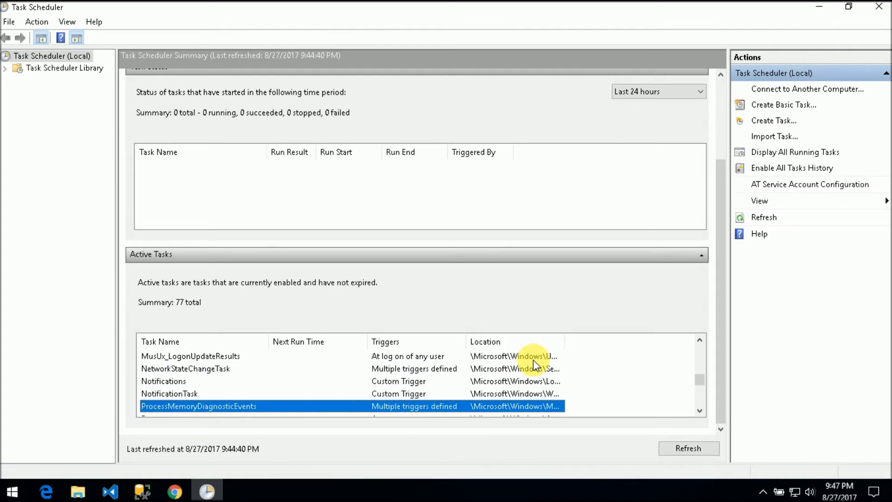
pyautogui.press('Down')
pyautogui.press('Down')
pyautogui.press('Down')
pyautogui.press('Down')
pyautogui.press('Down')
pyautogui.press('Down')
pyautogui.press('Down')
pyautogui.press('Down')
pyautogui.press('Down')
pyautogui.press('Down')
pyautogui.press('Down')
pyautogui.press('Down')
pyautogui.press('Down')
pyautogui.press('Down')
pyautogui.press('Down')
pyautogui.press('Down')
pyautogui.press('Down')
pyautogui.press('Down')
pyautogui.press('Down')
pyautogui.press('Down')
pyautogui.press('Down')
pyautogui.press('Down')
pyautogui.press('Down')
pyautogui.press('Down')
pyautogui.press('Down')
pyautogui.press('Down')
pyautogui.press('Down')
pyautogui.press('Down')
pyautogui.press('Down')
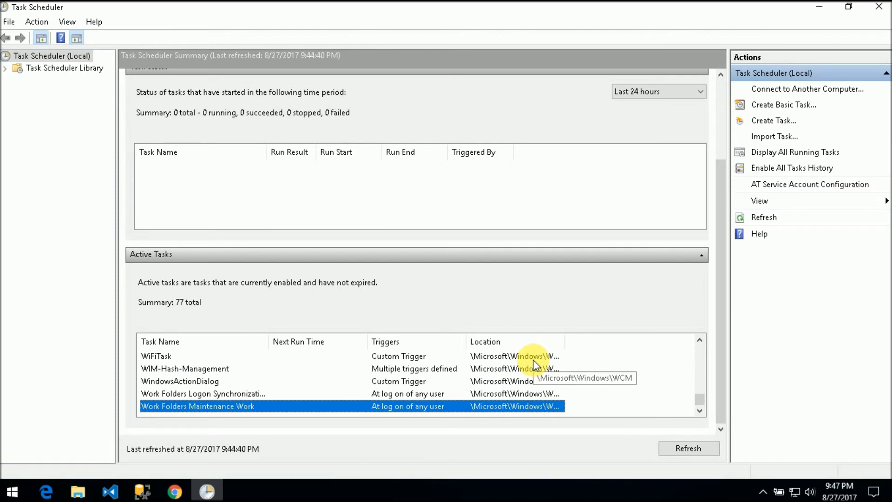
pyautogui.click(299, 255)
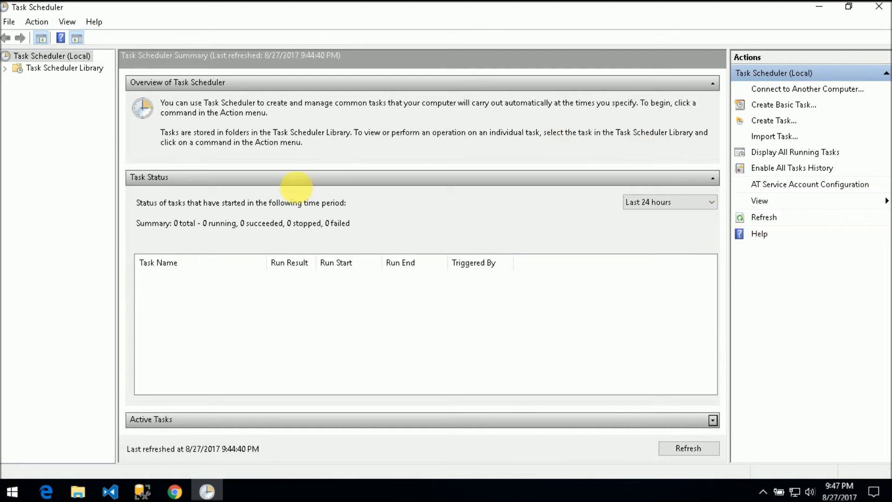
# Step: Create a basic task named abc with a Daily trigger, keeping the proposed start time and recurrence of every 1 day
pyautogui.click(36, 23)
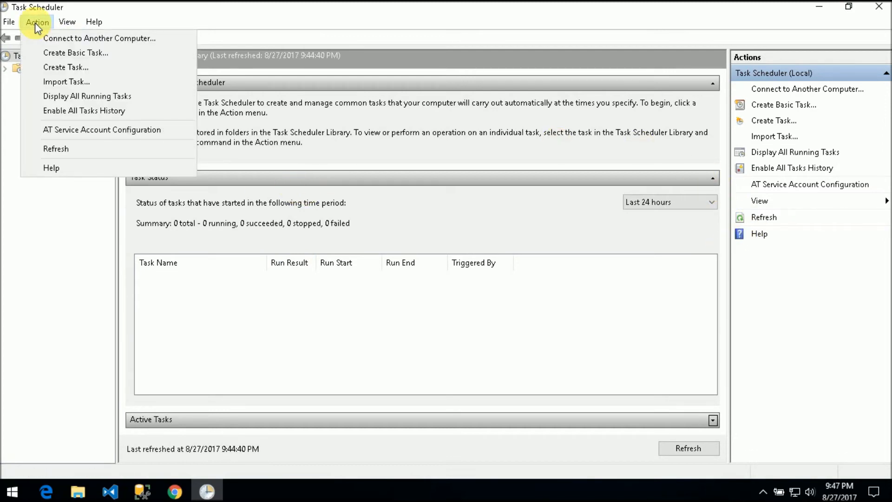
pyautogui.click(39, 54)
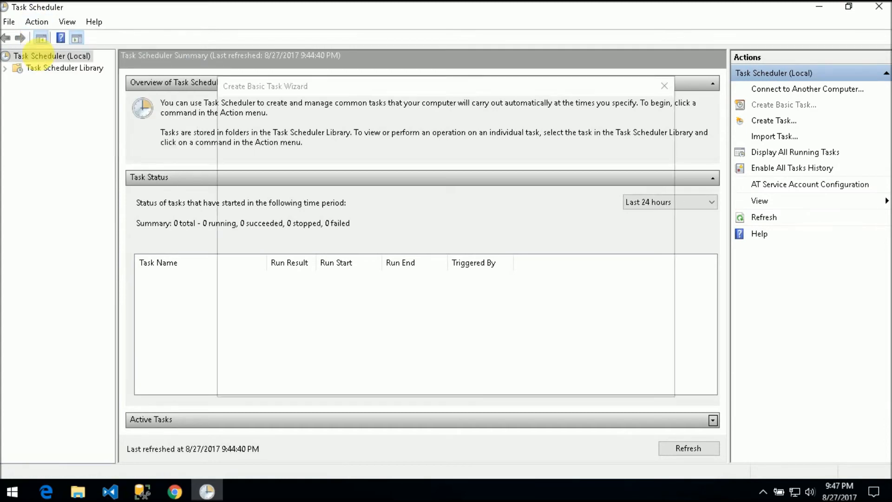
pyautogui.write('abc')
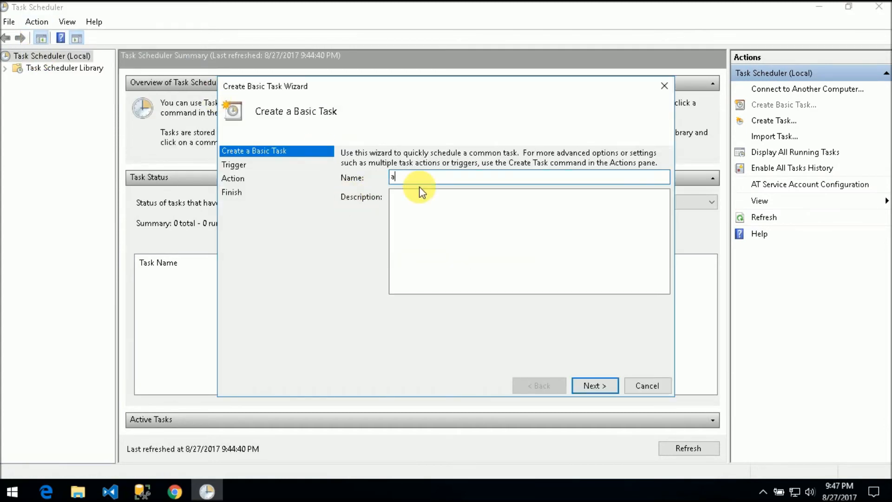
pyautogui.click(597, 384)
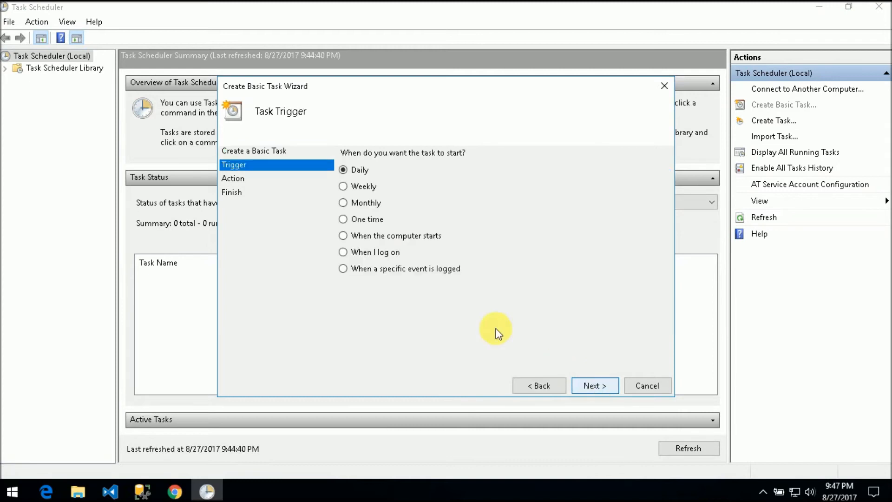
pyautogui.click(596, 387)
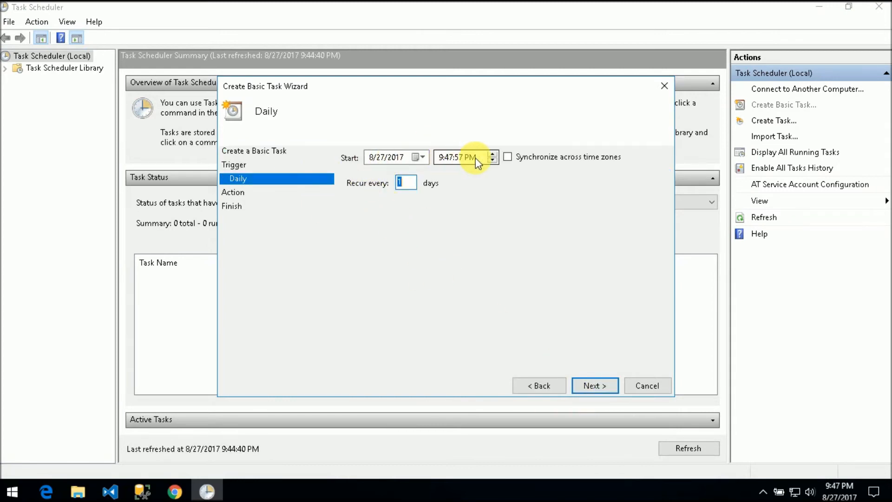
pyautogui.click(596, 387)
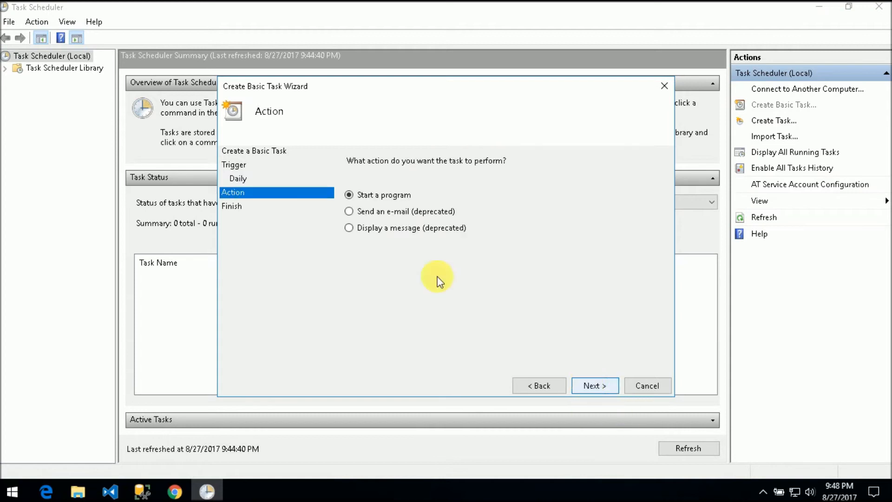
# Step: Set abc to start C:\Program Files\Microsoft SQL Server\MSSQL13.SQLEXPRESS\MSSQL\Backup\backup.bat, and decline splitting the path into program and arguments
pyautogui.click(595, 386)
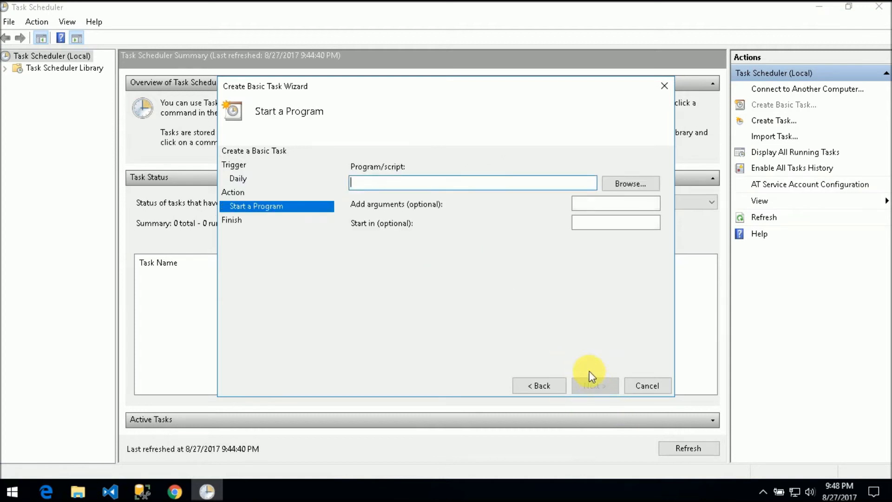
pyautogui.write('C:\\Program Files\\Microsoft SQL Server\\MSSQL13.SQLEXPRESS\\MSSQL\\Backup')
pyautogui.write('\\backup.bat')
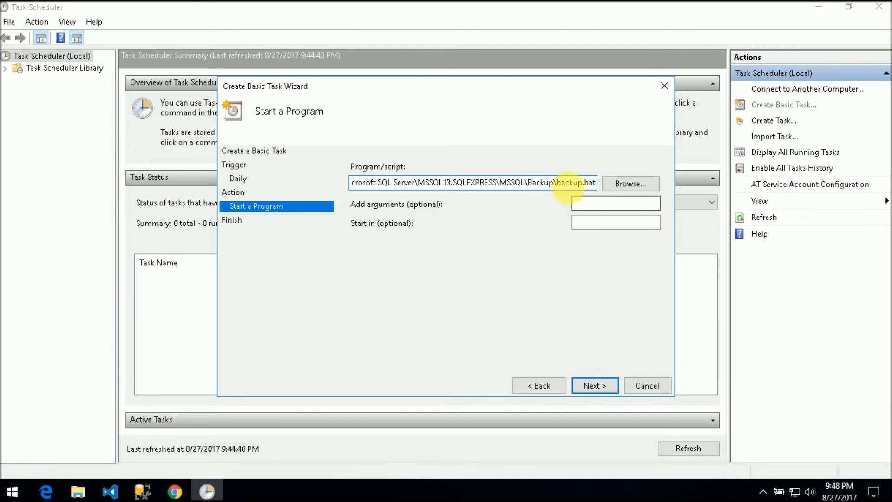
pyautogui.click(589, 386)
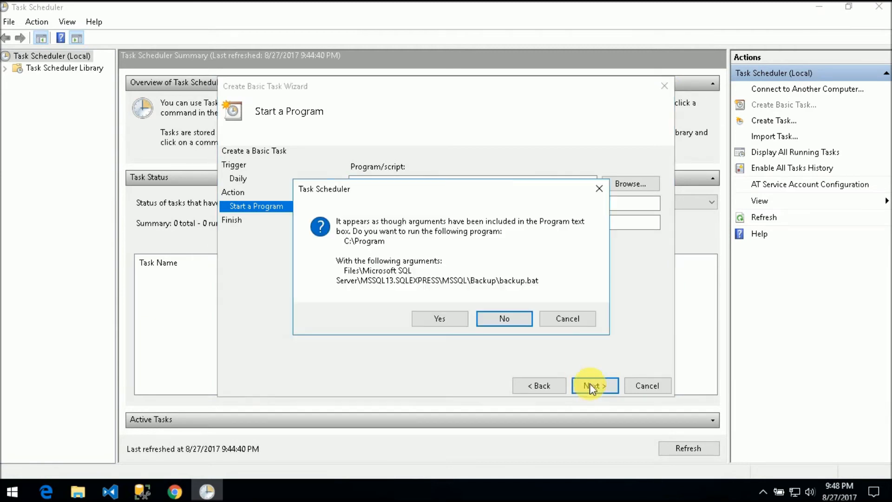
pyautogui.click(493, 317)
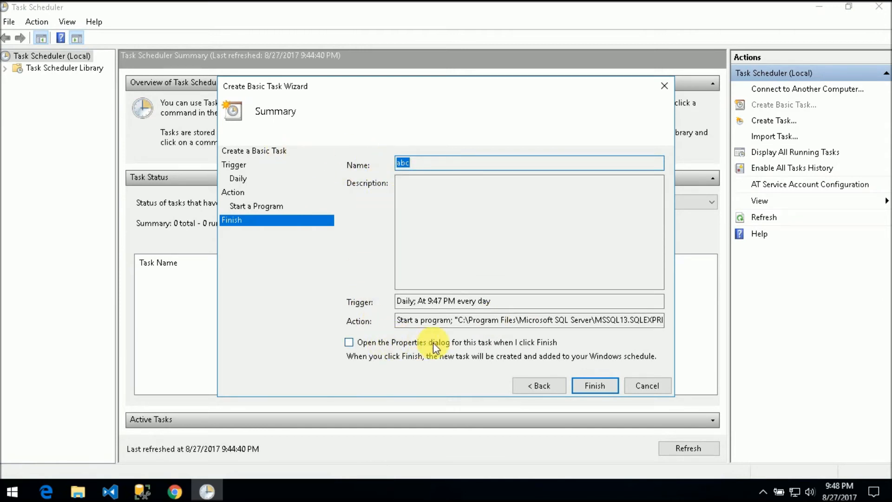
# Step: Finish creating the abc task with its Properties dialog set to open, and accept the properties unchanged after clearing File Explorer away
pyautogui.click(360, 344)
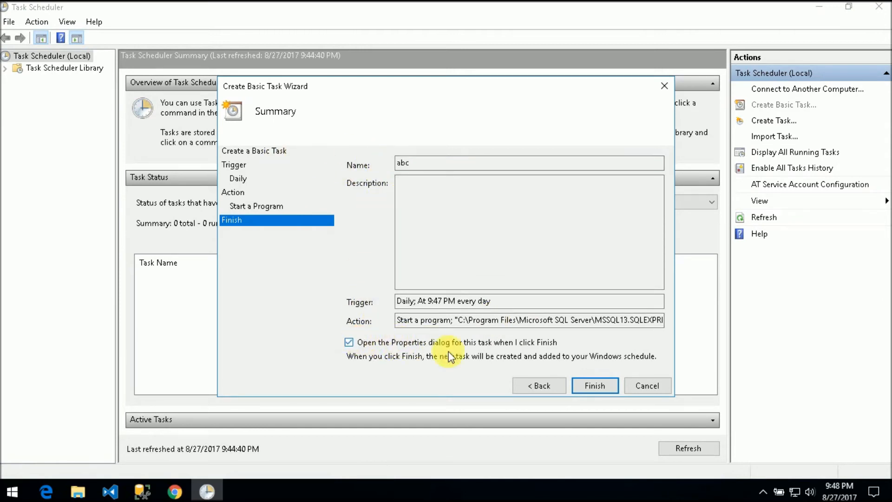
pyautogui.click(582, 386)
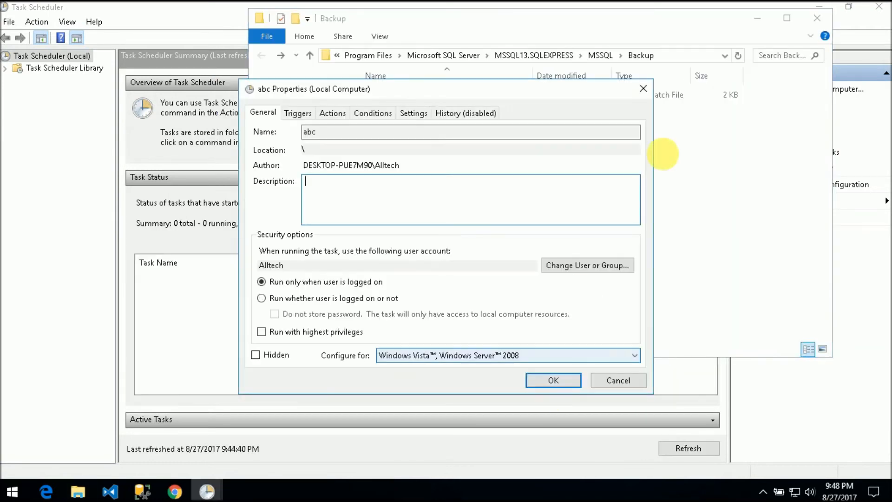
pyautogui.click(758, 18)
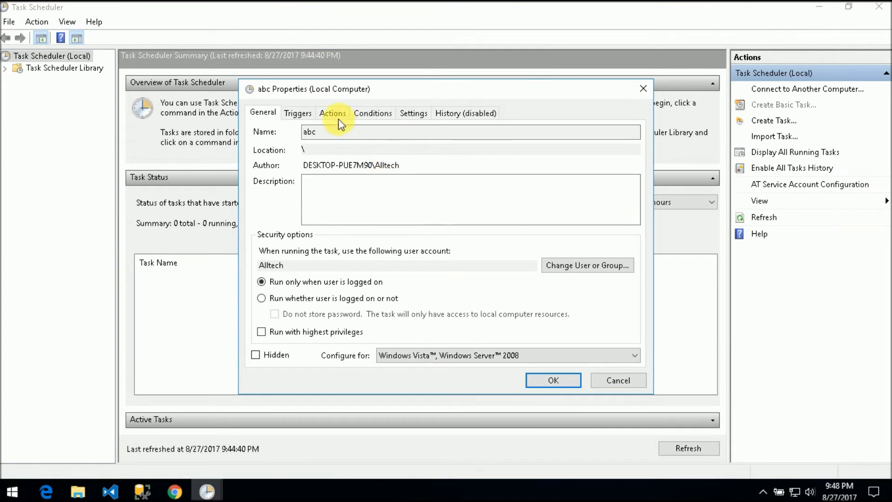
pyautogui.click(160, 302)
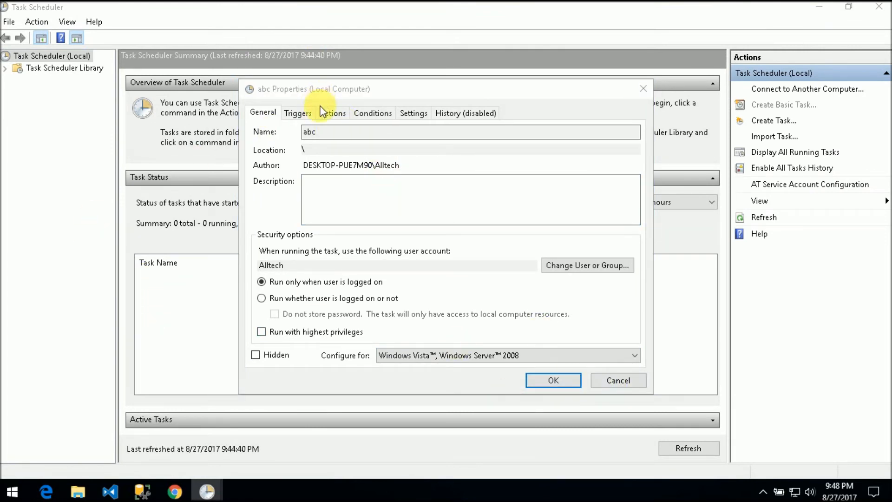
pyautogui.click(553, 380)
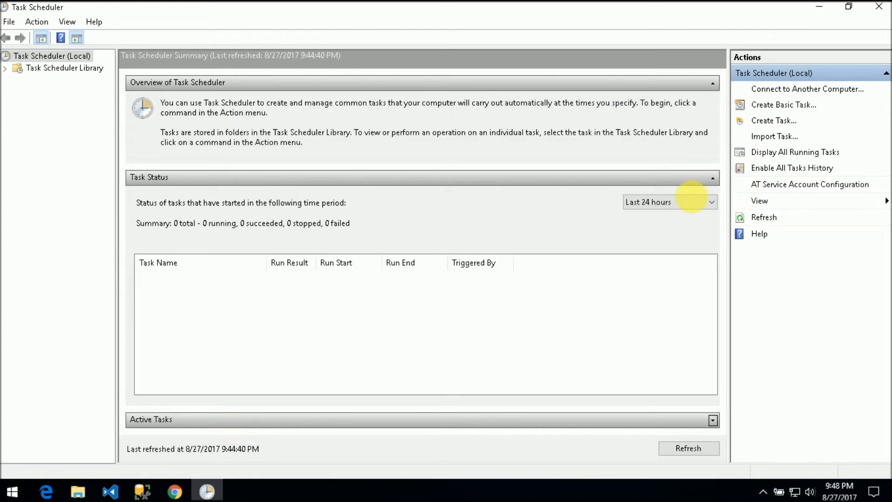
# Step: Collapse the Overview and Task Status sections, expand Active Tasks, and look through its list for the abc task and the remaining entries
pyautogui.click(167, 85)
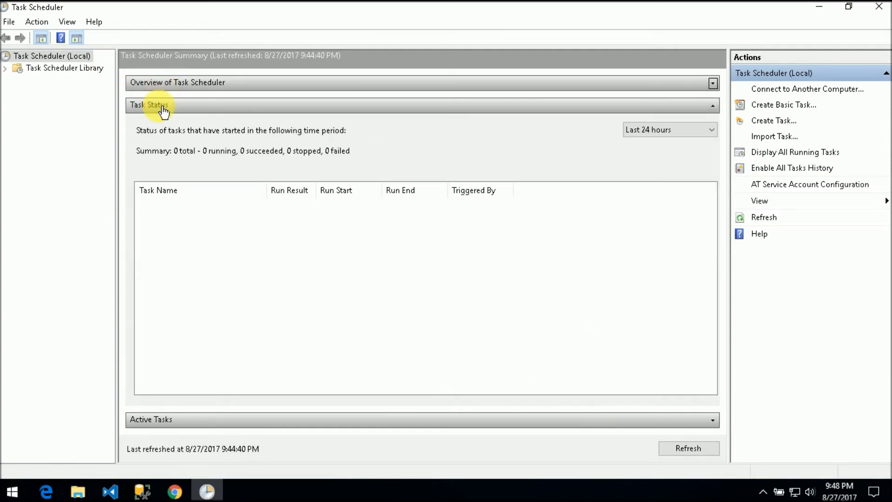
pyautogui.click(160, 105)
pyautogui.click(183, 132)
pyautogui.click(199, 242)
pyautogui.press('Down')
pyautogui.press('Down')
pyautogui.press('Down')
pyautogui.press('Down')
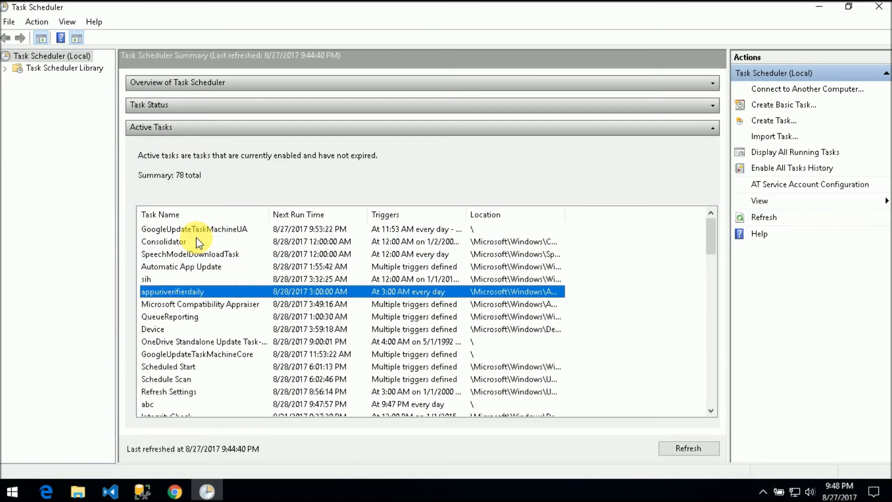
pyautogui.press('a')
pyautogui.scroll(-2, 226, 365)
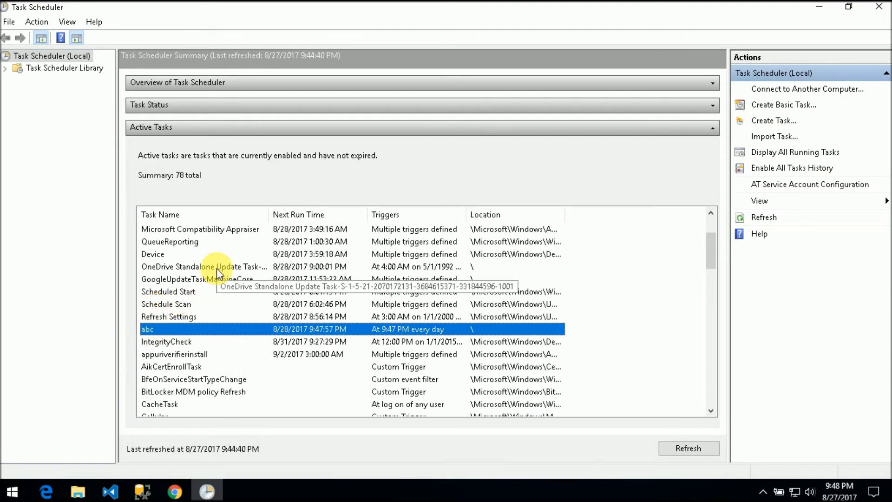
pyautogui.scroll(-5, 217, 268)
pyautogui.scroll(-6, 216, 268)
pyautogui.scroll(-4, 216, 269)
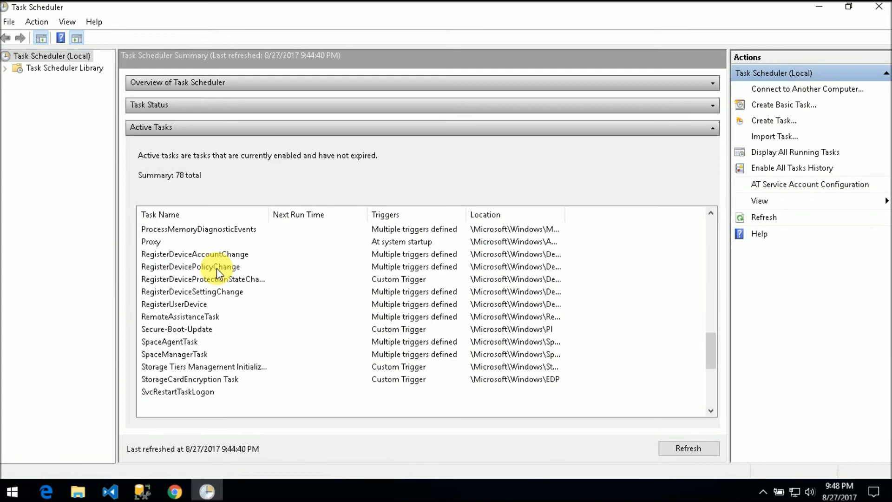
pyautogui.scroll(-3, 216, 269)
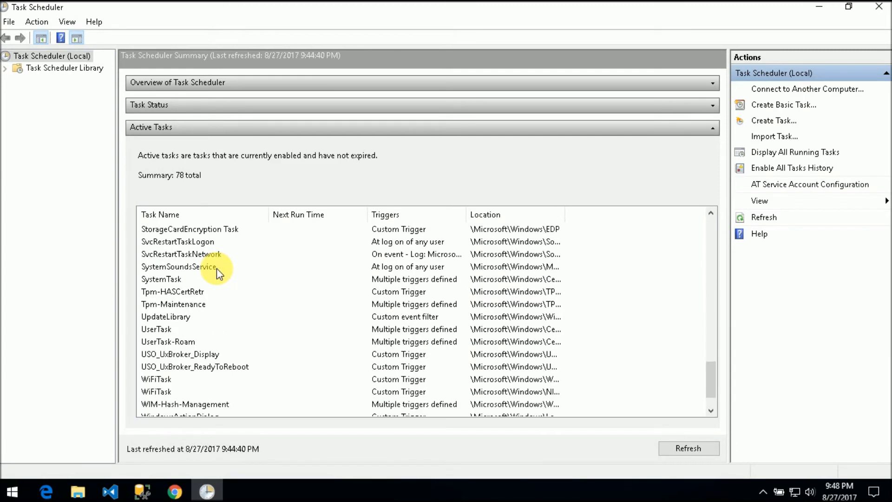
# Step: Find the abc task in the Active Tasks list and open it in the Task Scheduler Library
pyautogui.press('Home')
pyautogui.press('Down')
pyautogui.press('Up')
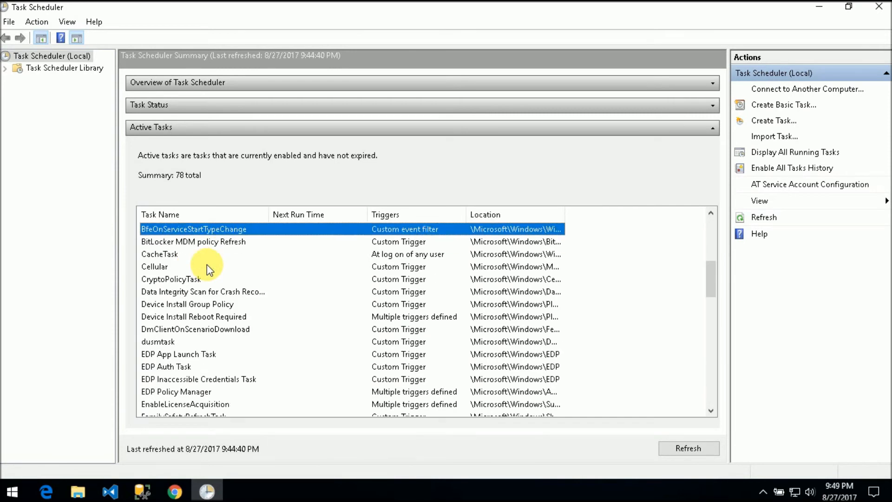
pyautogui.scroll(-1, 204, 324)
pyautogui.scroll(-3, 204, 324)
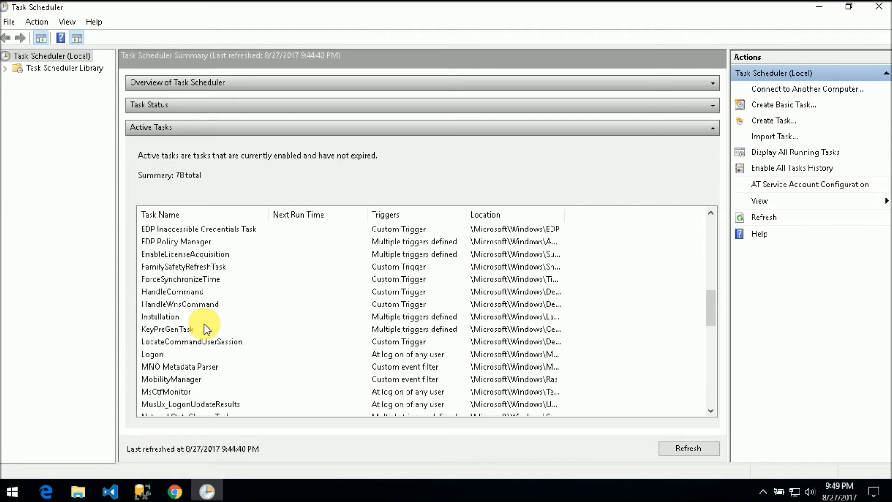
pyautogui.scroll(-3, 204, 324)
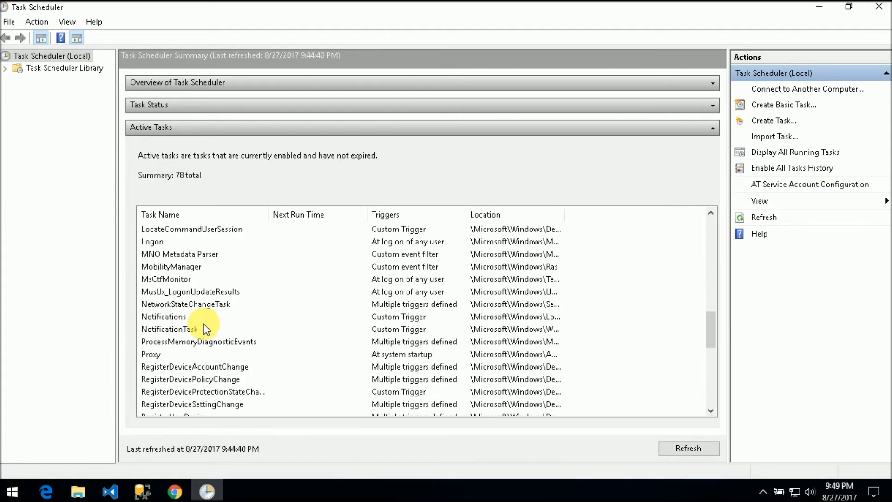
pyautogui.scroll(7, 204, 324)
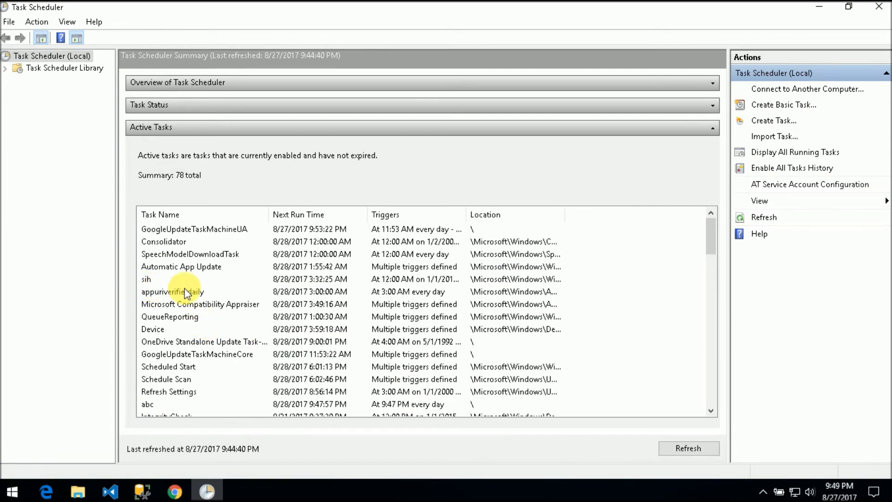
pyautogui.press('Down')
pyautogui.press('Down')
pyautogui.press('Down')
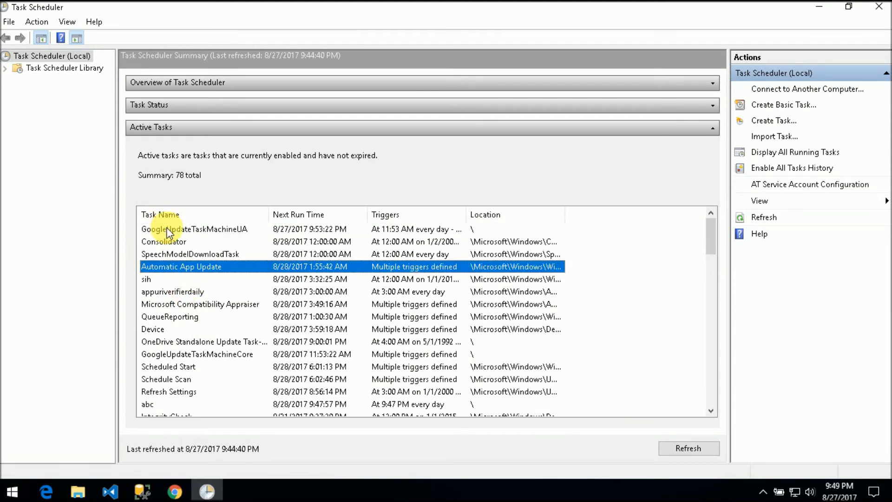
pyautogui.press('a')
pyautogui.press('a')
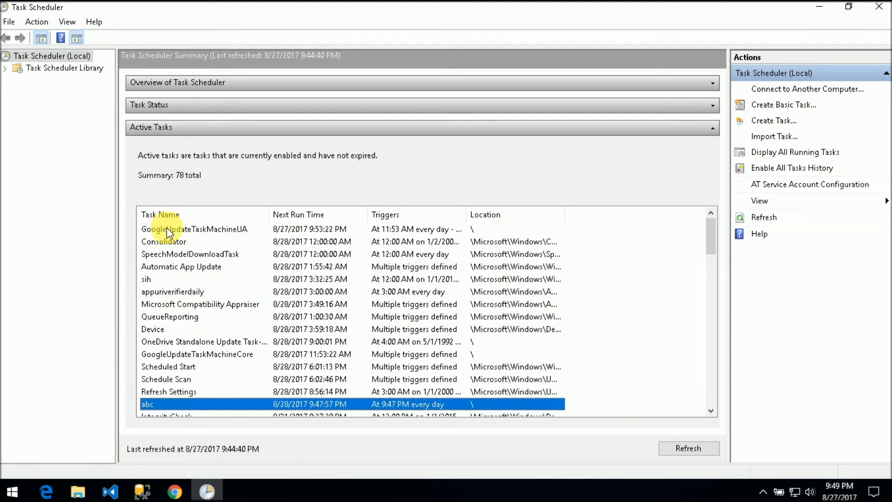
pyautogui.doubleClick(168, 404)
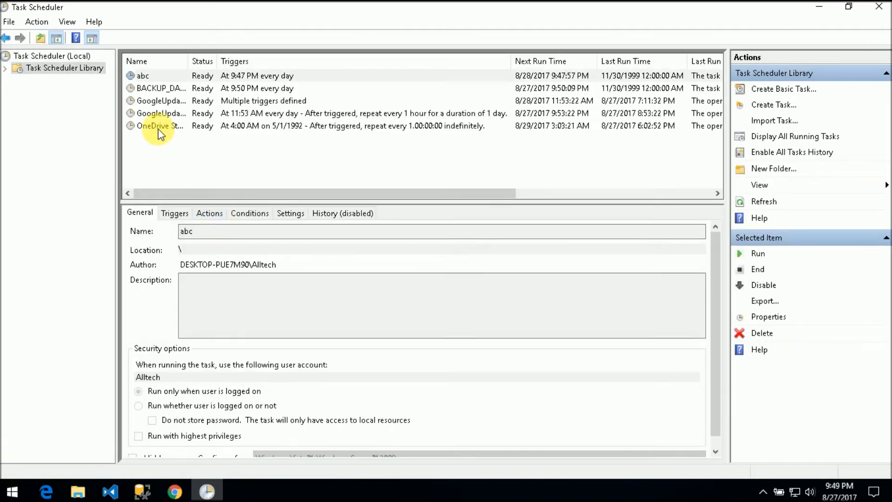
# Step: Widen the task list's Name column to fit BACKUP_DATABASE, and position File Explorer's Backup window so the scheduled tasks stay visible
pyautogui.click(162, 88)
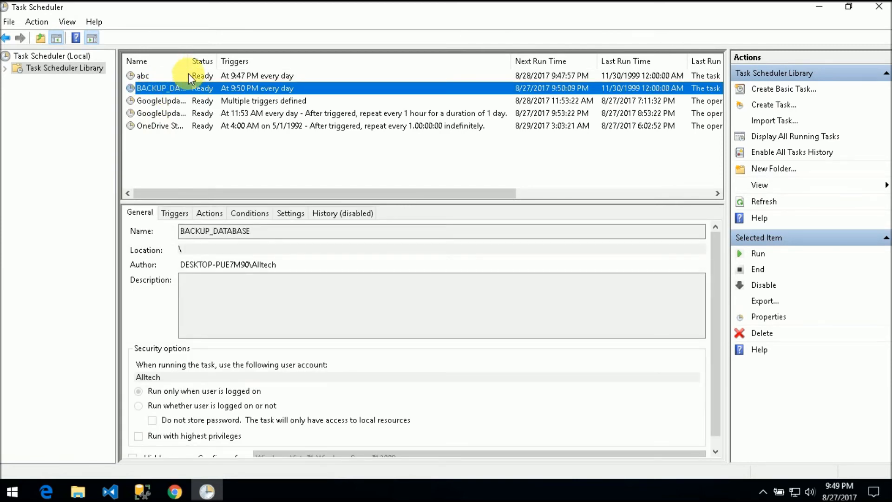
pyautogui.moveTo(188, 62); pyautogui.dragTo(226, 69)
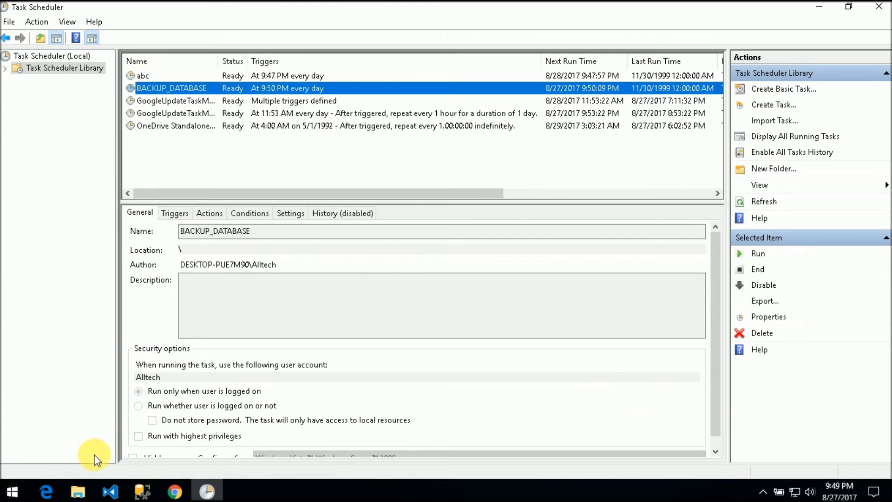
pyautogui.moveTo(76, 489)
pyautogui.click(70, 448)
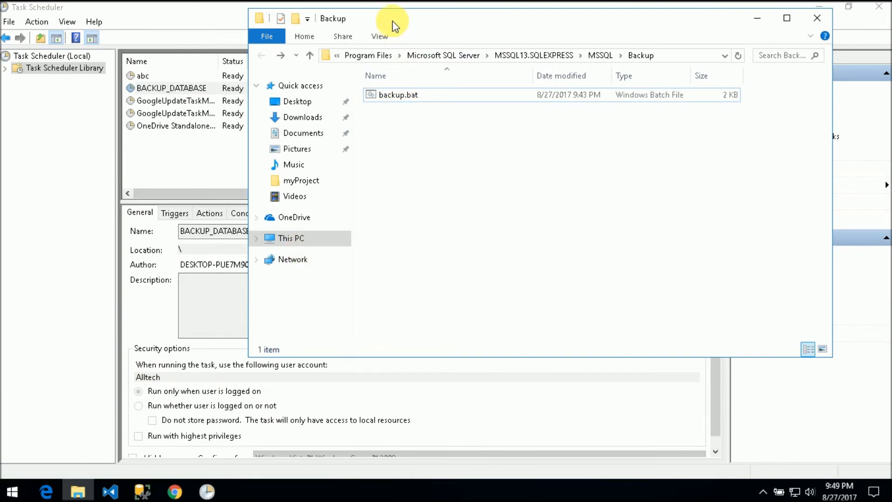
pyautogui.moveTo(394, 26); pyautogui.dragTo(411, 135)
pyautogui.click(188, 91)
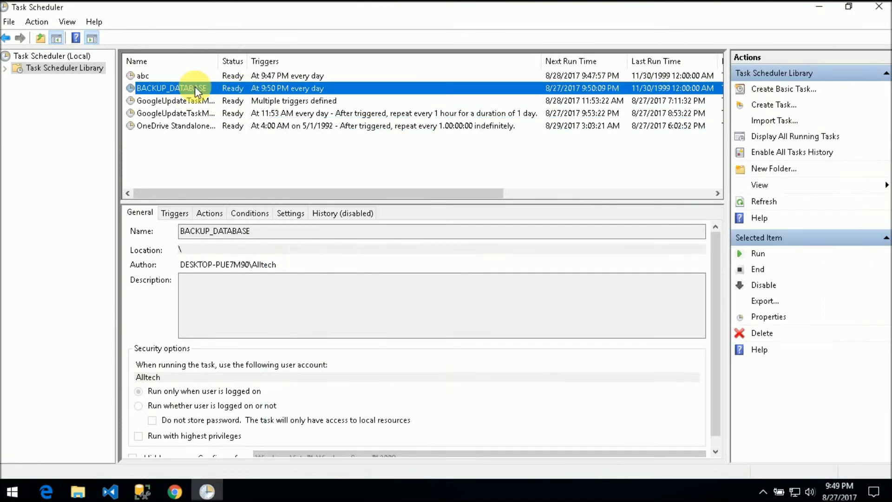
pyautogui.hotkey('alt', 'Tab')
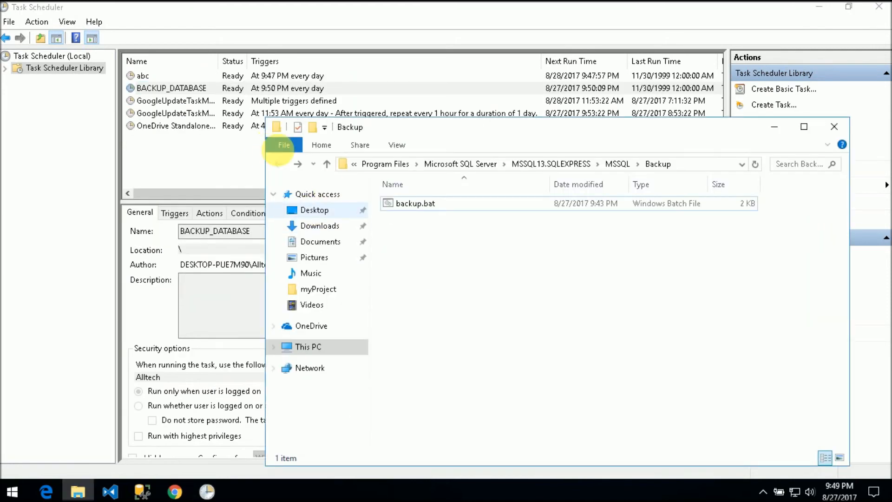
# Step: Delete the abc task from the Task Scheduler Library and confirm the deletion
pyautogui.click(144, 77)
pyautogui.rightClick(152, 77)
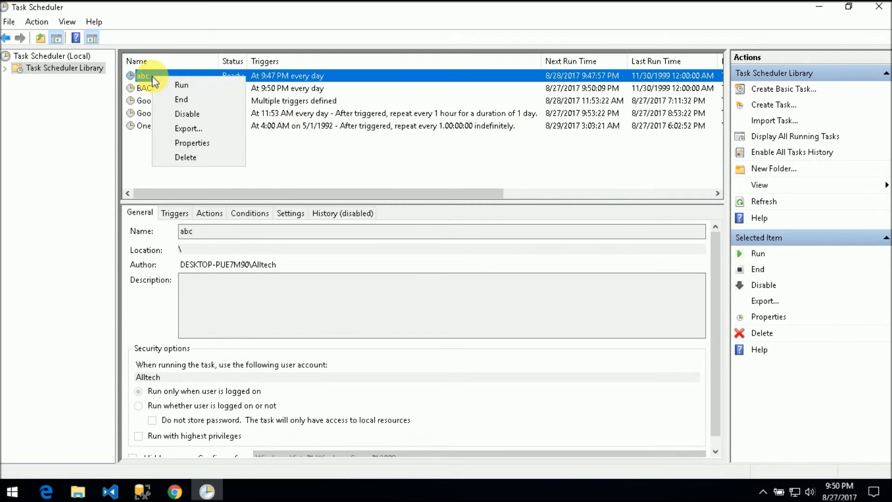
pyautogui.click(176, 156)
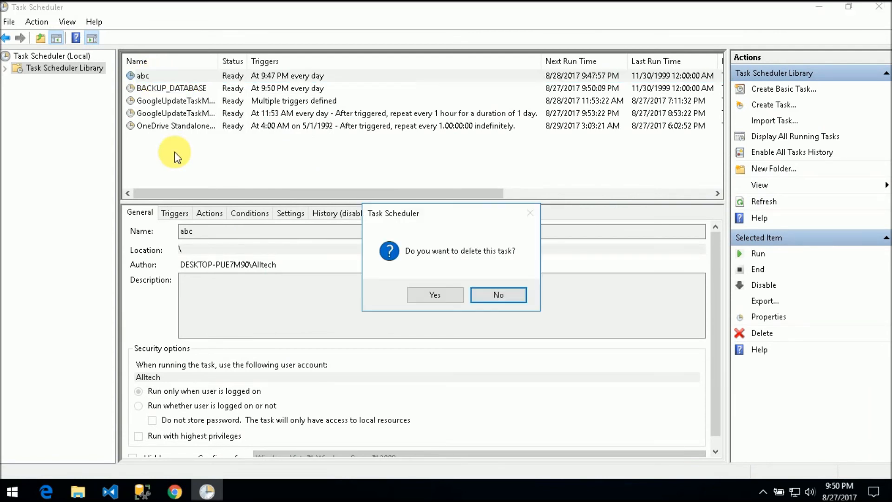
pyautogui.click(431, 294)
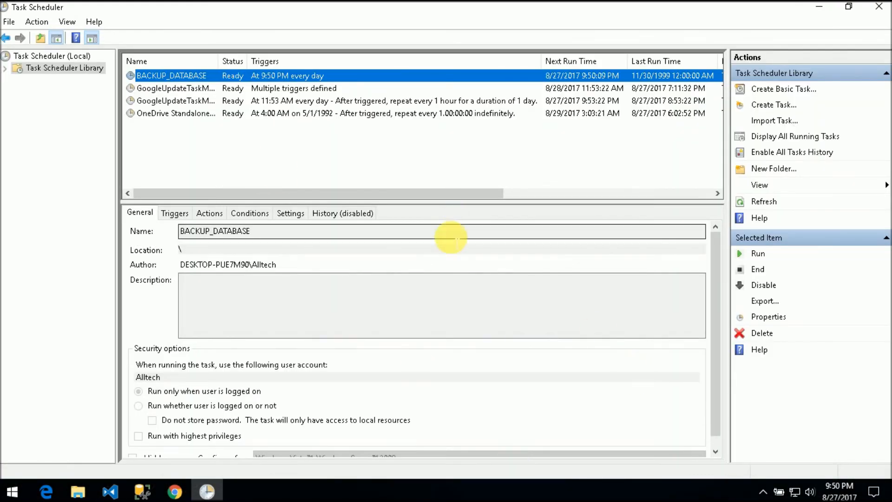
# Step: Select the BACKUP_DATABASE task and check the Backup folder in File Explorer for its zipped AllTechDB backup
pyautogui.click(175, 87)
pyautogui.click(168, 75)
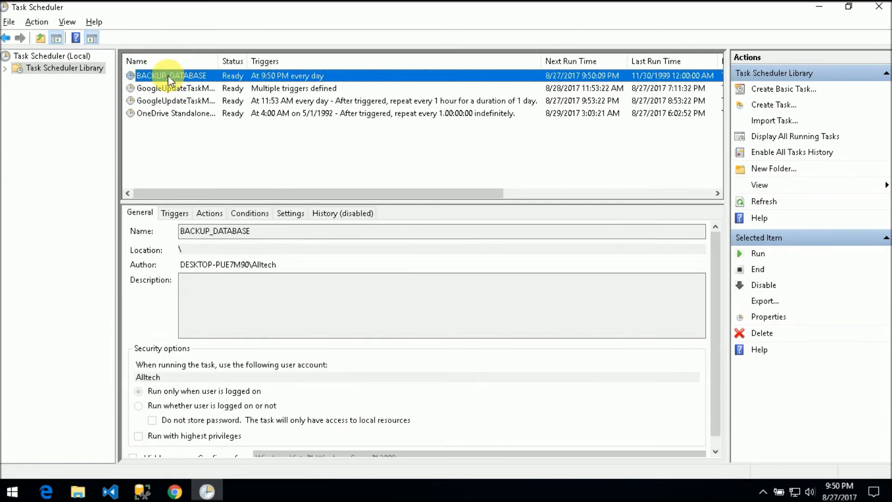
pyautogui.hotkey('alt', 'Tab')
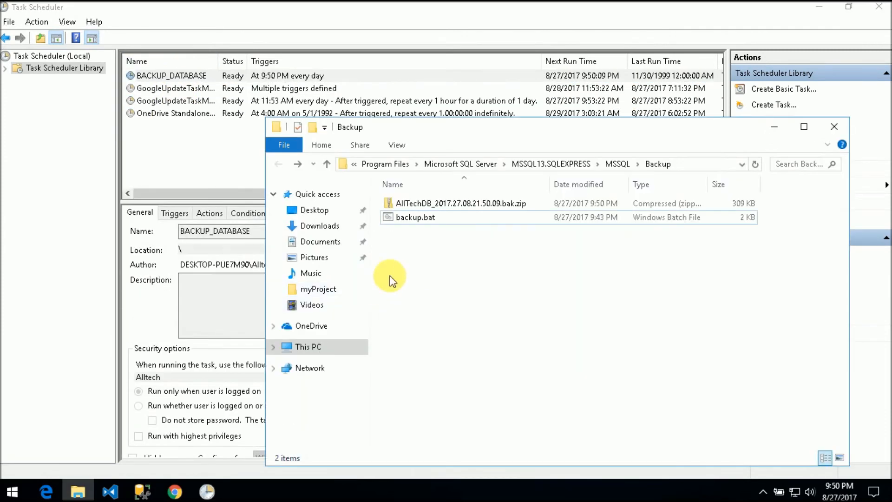
pyautogui.click(441, 203)
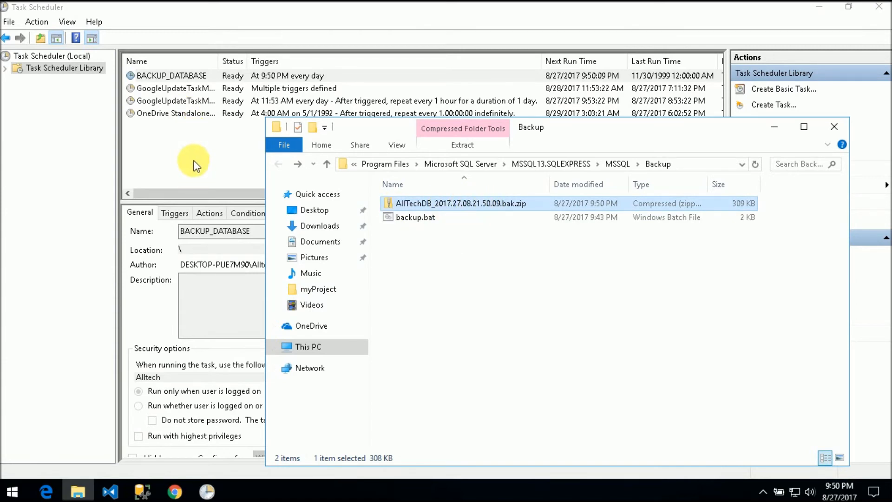
# Step: Add a one-time trigger to the BACKUP_DATABASE task in Task Scheduler, starting 8/27/2017 at 9:51:31 PM
pyautogui.click(190, 156)
pyautogui.click(183, 74)
pyautogui.rightClick(184, 76)
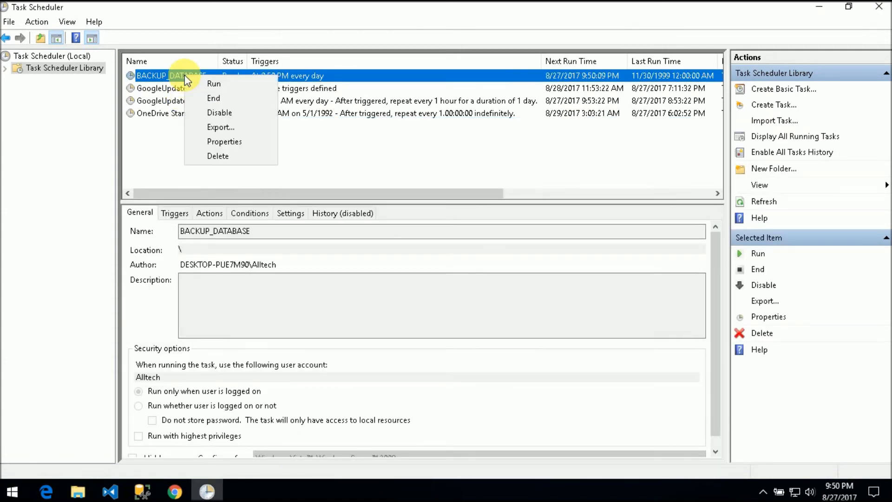
pyautogui.click(206, 143)
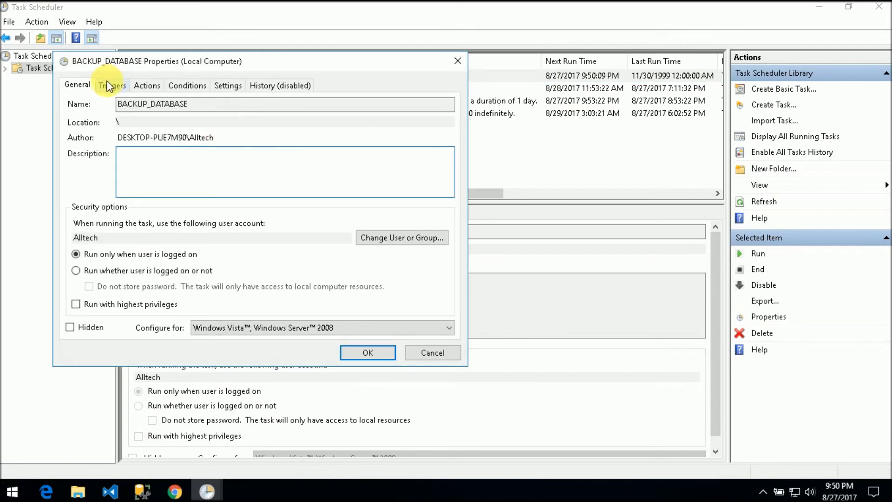
pyautogui.click(111, 87)
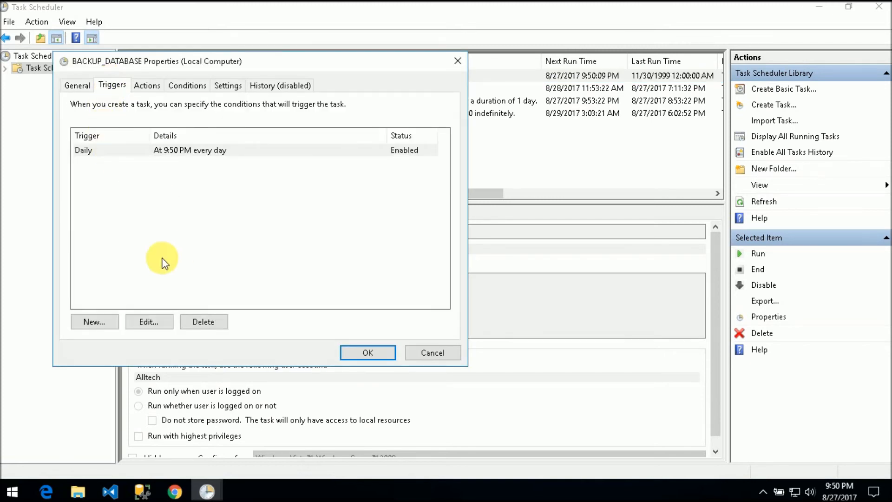
pyautogui.click(85, 325)
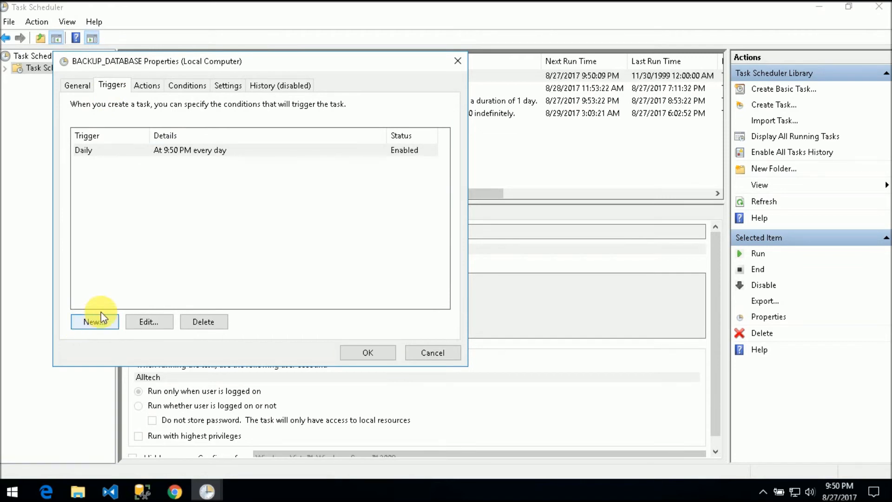
pyautogui.click(444, 135)
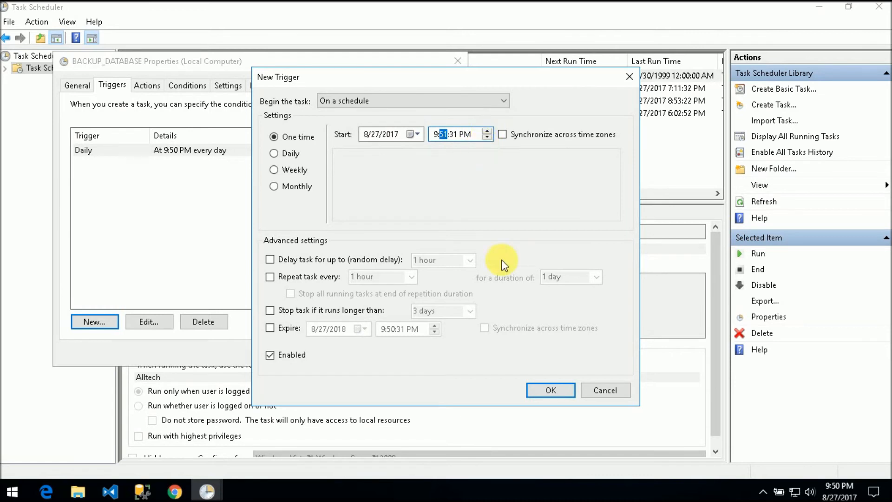
pyautogui.click(557, 393)
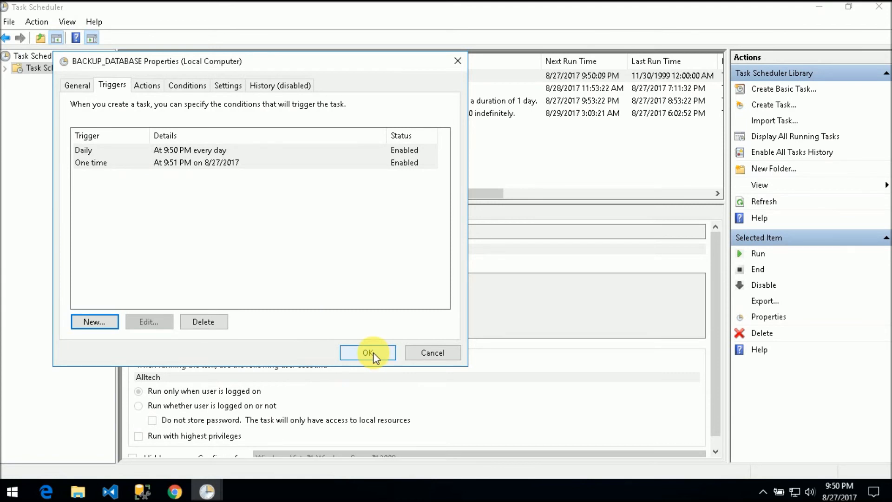
# Step: Change the one-time 9:51 PM trigger to Daily and save the BACKUP_DATABASE task's properties
pyautogui.click(106, 163)
pyautogui.click(145, 321)
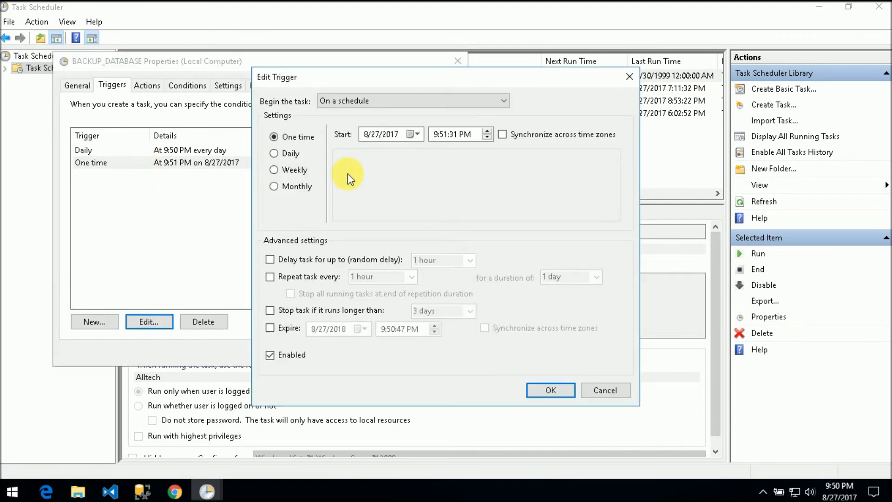
pyautogui.click(285, 155)
pyautogui.click(538, 394)
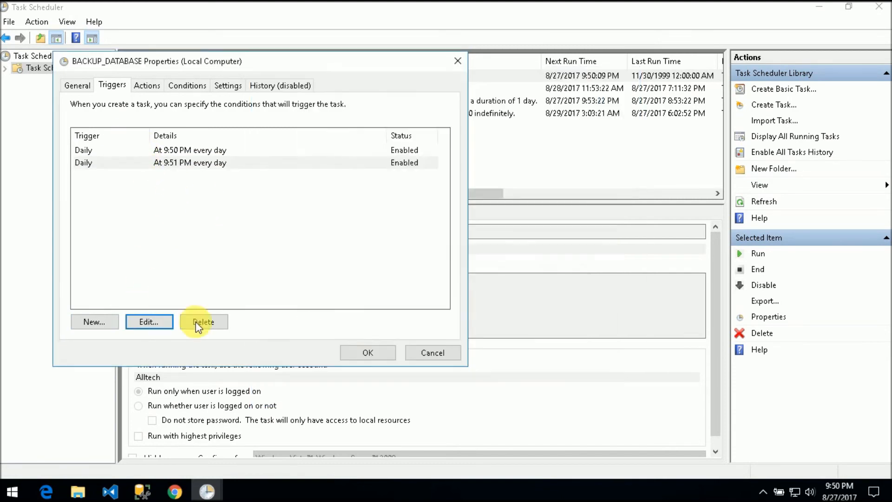
pyautogui.click(369, 352)
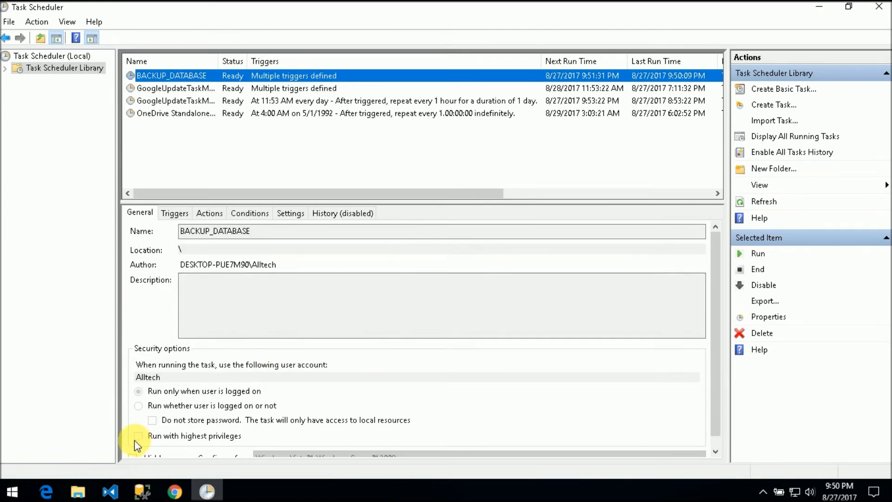
# Step: Bring up the Backup folder in File Explorer and check the system clock against the trigger time
pyautogui.click(78, 492)
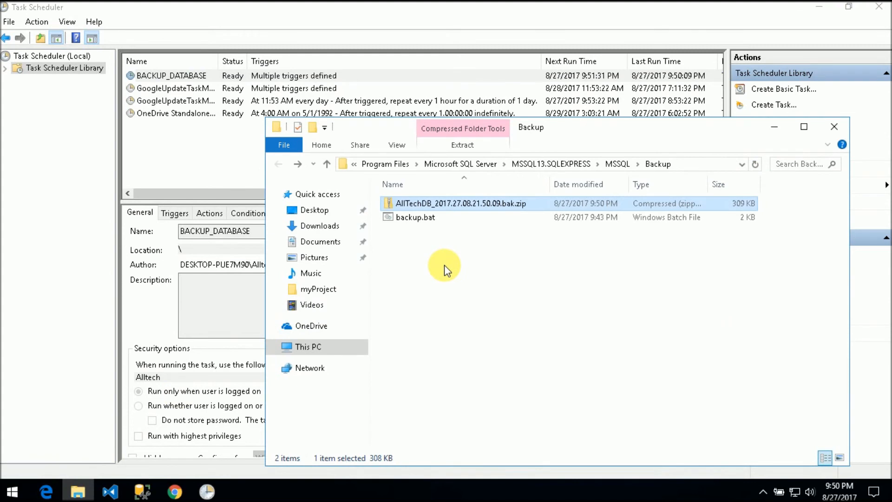
pyautogui.click(834, 493)
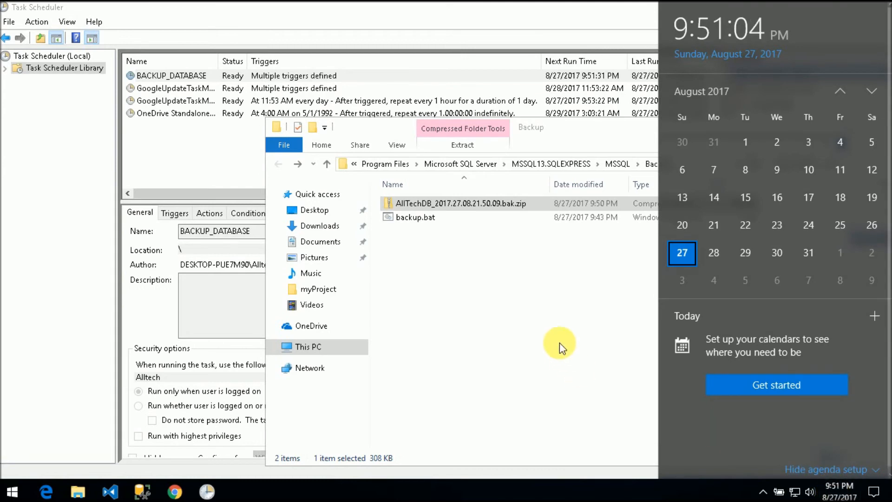
pyautogui.click(454, 284)
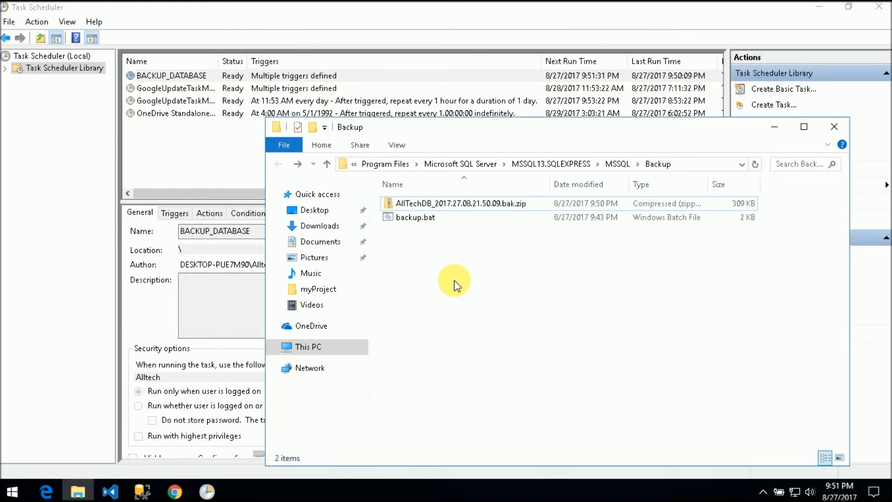
# Step: Review the settings of the BACKUP_DATABASE task's daily 9:51 PM trigger in Task Scheduler without changing them
pyautogui.click(181, 75)
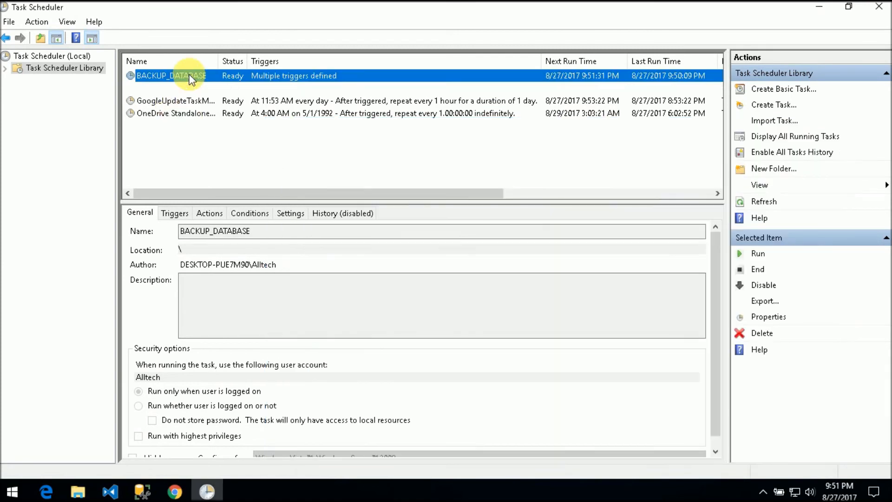
pyautogui.rightClick(191, 80)
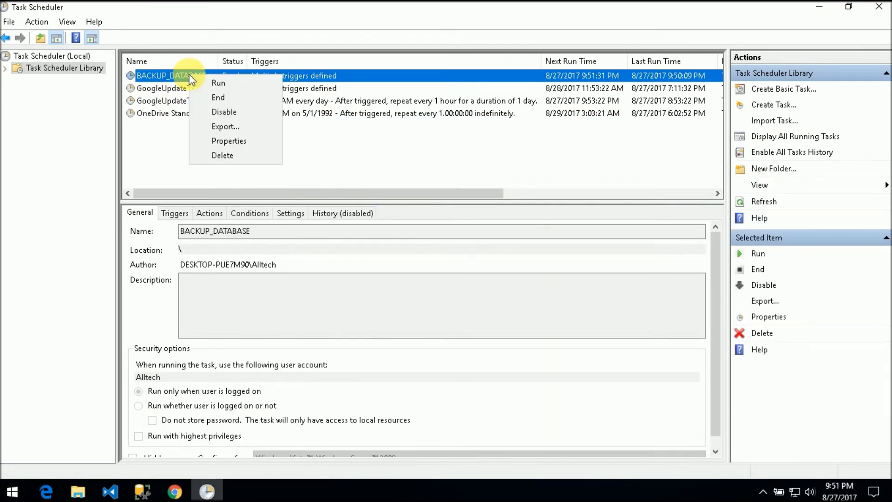
pyautogui.click(199, 138)
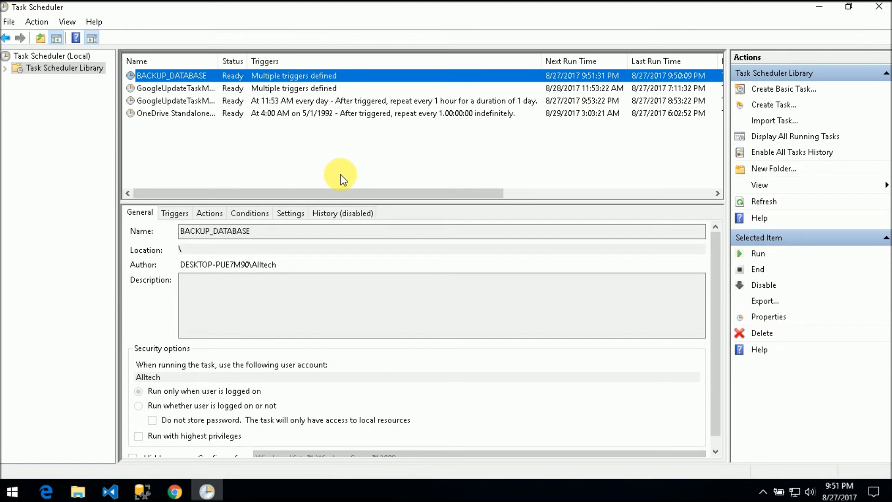
pyautogui.click(123, 105)
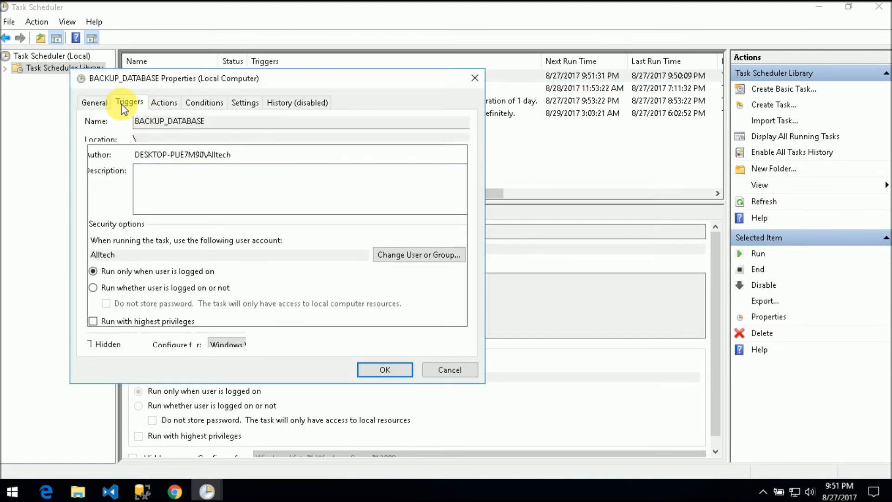
pyautogui.click(191, 181)
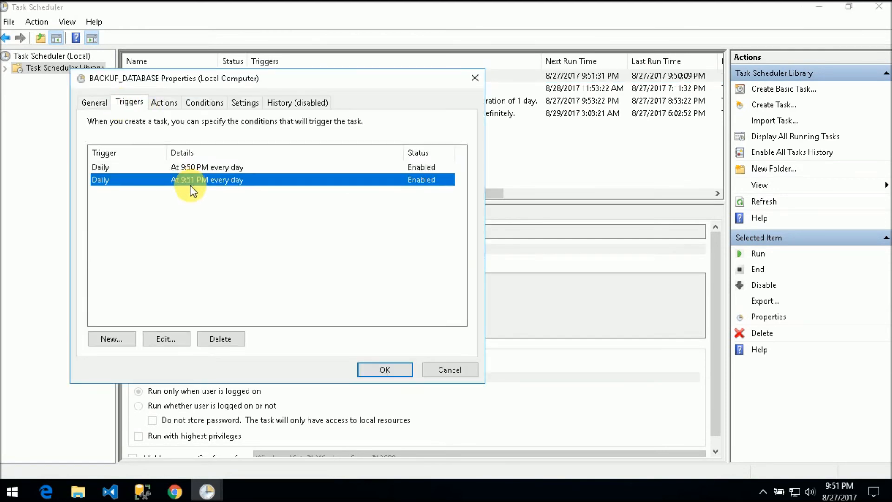
pyautogui.click(166, 338)
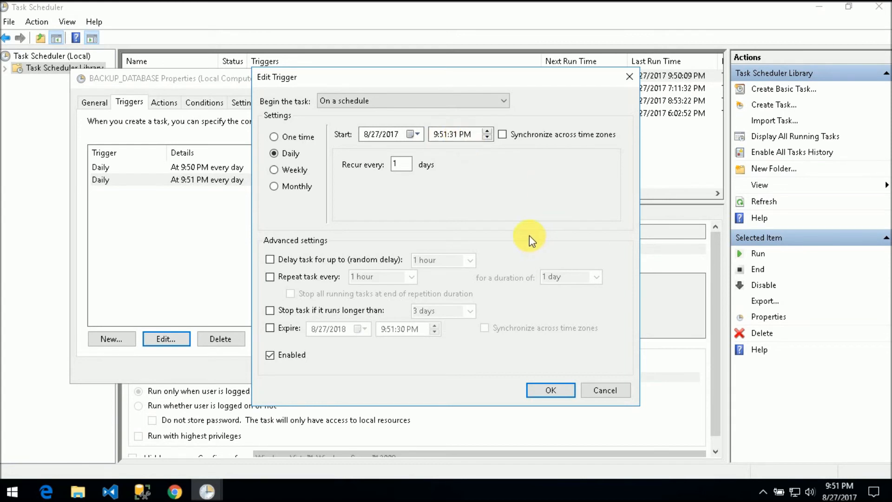
pyautogui.click(589, 386)
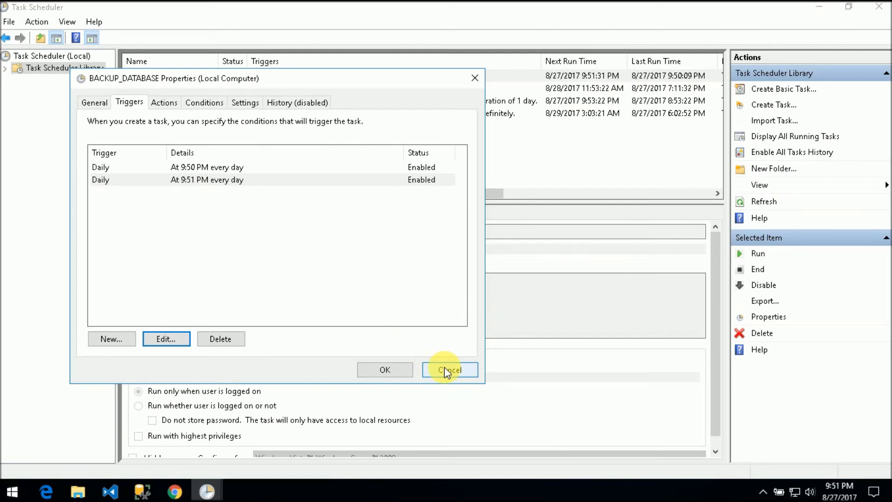
# Step: Check the Backup folder in File Explorer for the 9:51 PM zipped backup and dismiss the BACKUP_DATABASE properties without saving
pyautogui.click(78, 490)
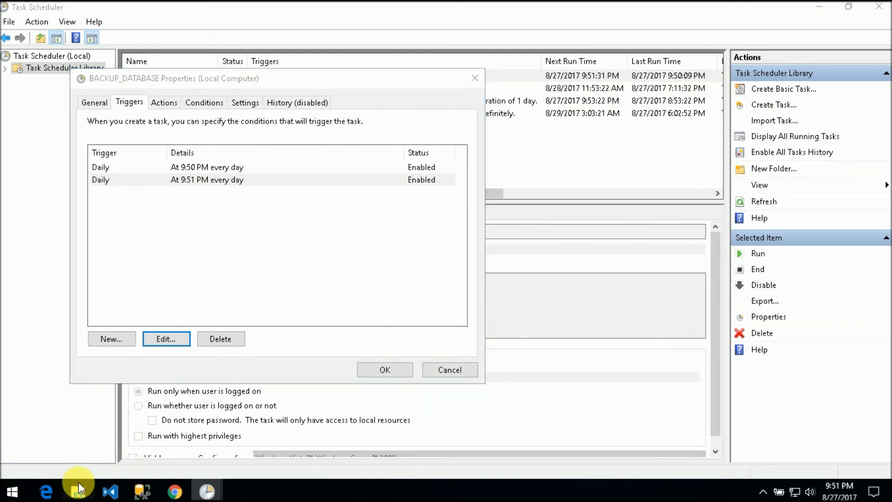
pyautogui.click(488, 204)
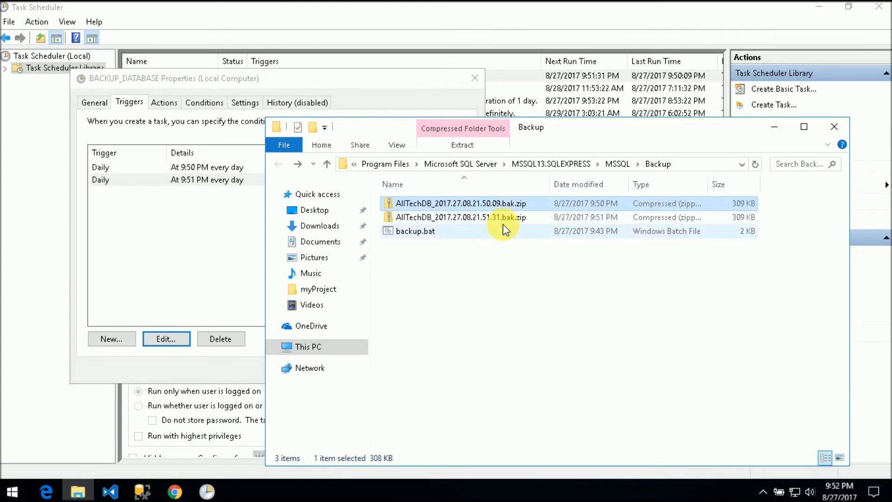
pyautogui.click(186, 240)
pyautogui.click(458, 372)
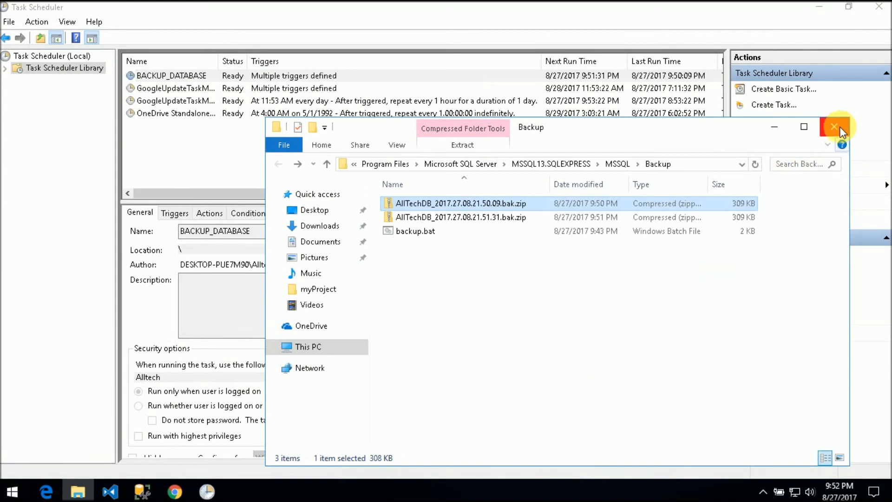
# Step: Open backup.bat from the Backup folder for editing in Notepad and maximize its window
pyautogui.click(411, 233)
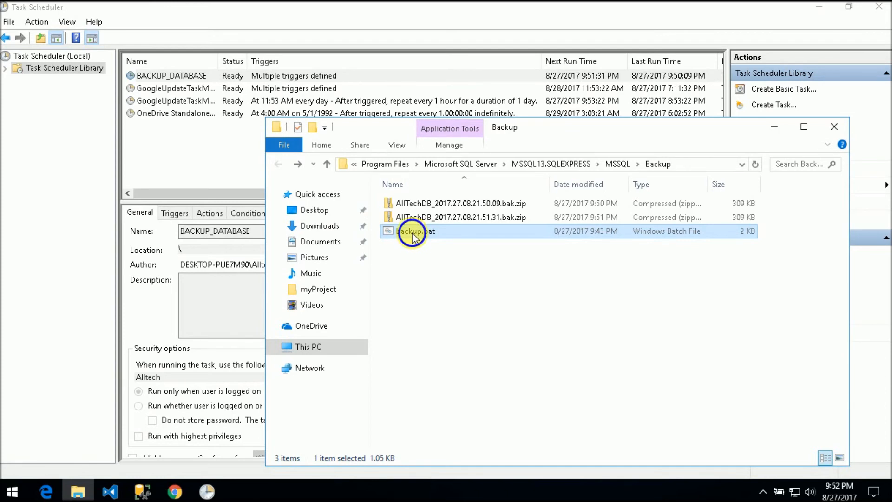
pyautogui.rightClick(411, 233)
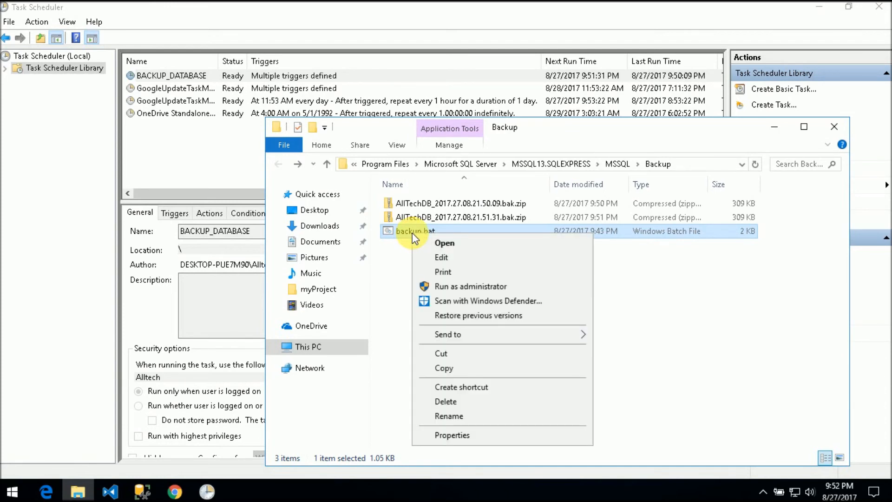
pyautogui.click(441, 257)
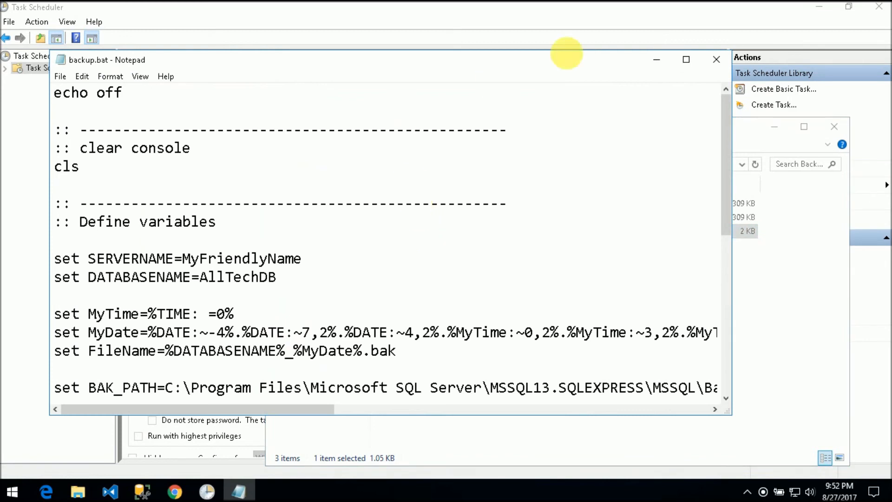
pyautogui.click(686, 59)
# Step: Examine the variable definitions in backup.bat, from SERVERNAME and DATABASENAME through MyTime, MyDate, FileName, BAK_PATH and DEST_FILE
pyautogui.scroll(-1, 72, 218)
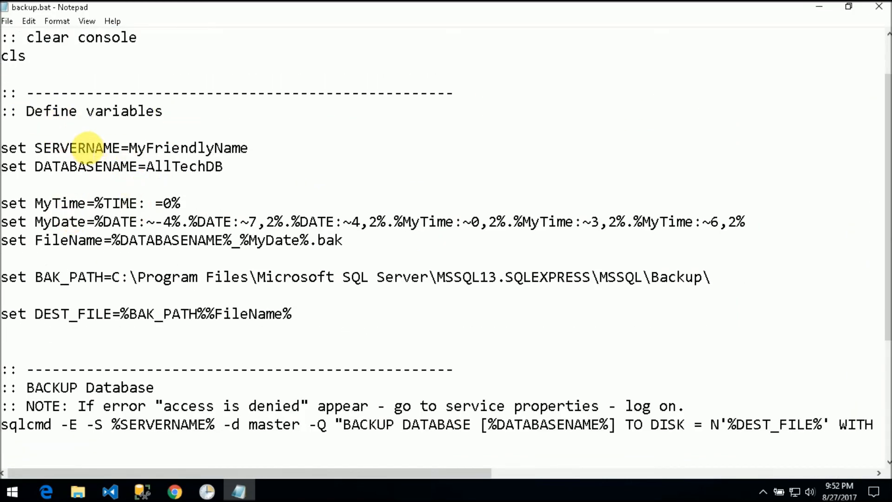
pyautogui.doubleClick(175, 148)
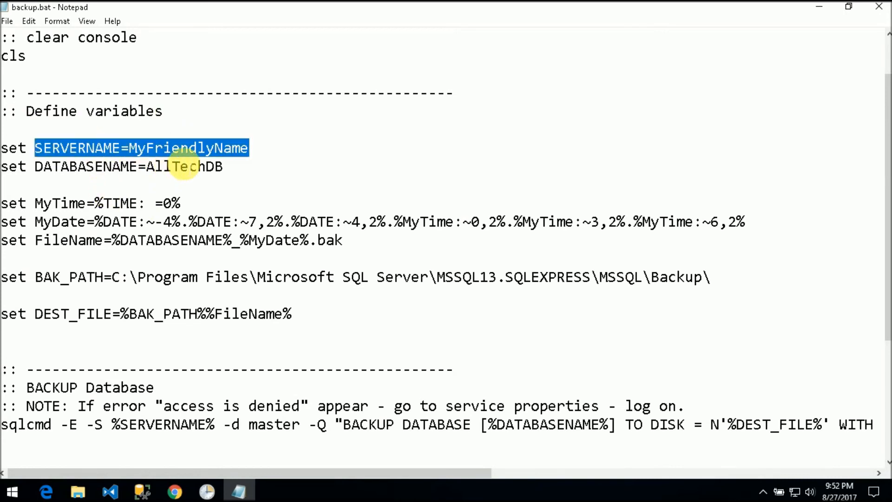
pyautogui.doubleClick(188, 166)
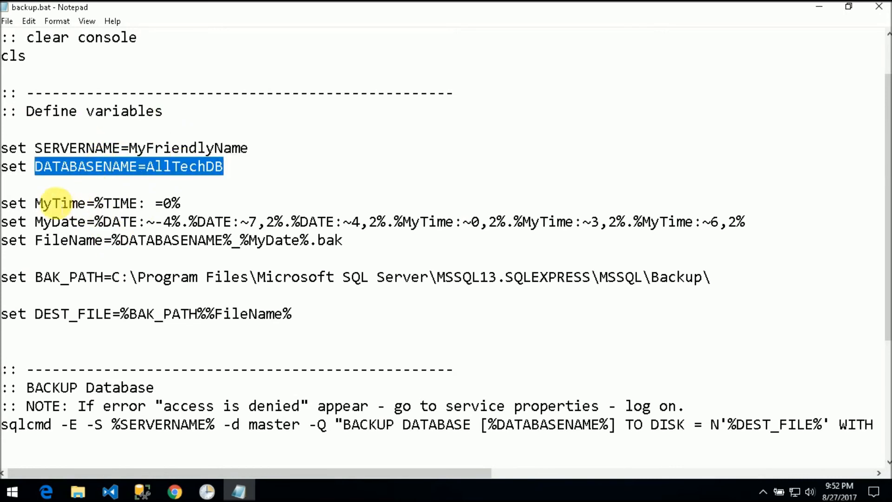
pyautogui.doubleClick(50, 203)
pyautogui.click(52, 221)
pyautogui.doubleClick(52, 222)
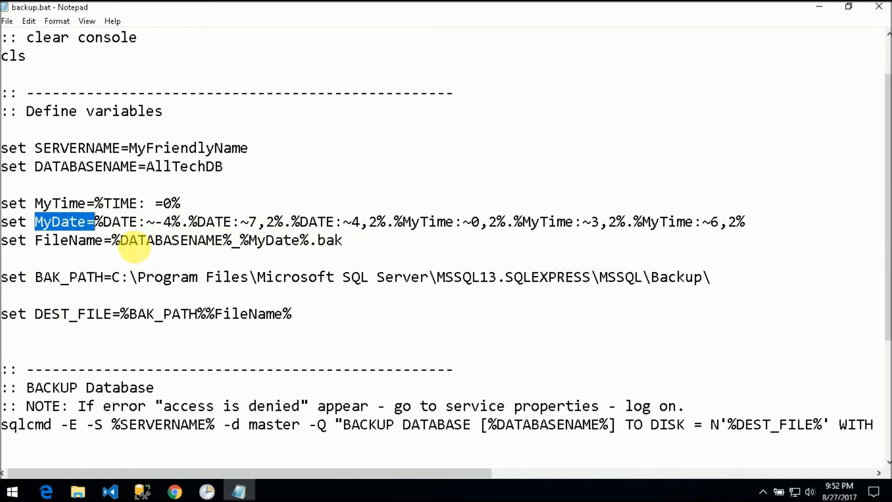
pyautogui.doubleClick(68, 240)
pyautogui.scroll(-1, 74, 249)
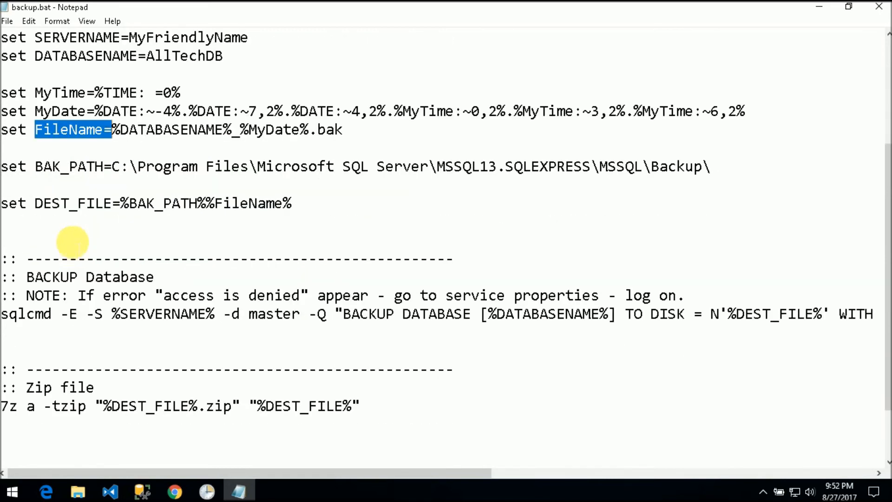
pyautogui.doubleClick(51, 166)
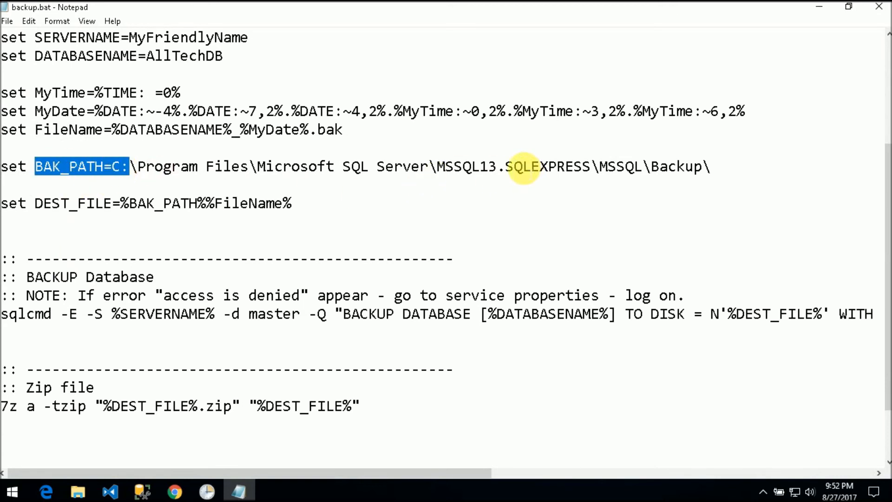
pyautogui.click(52, 203)
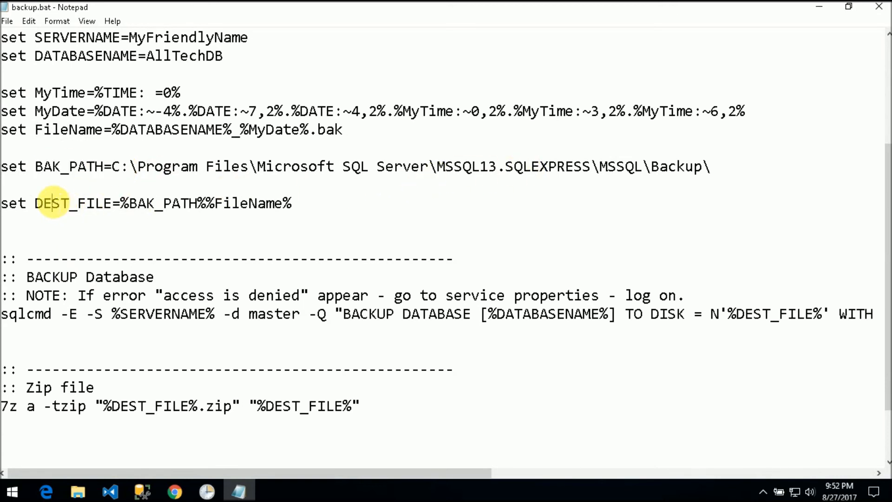
pyautogui.doubleClick(52, 203)
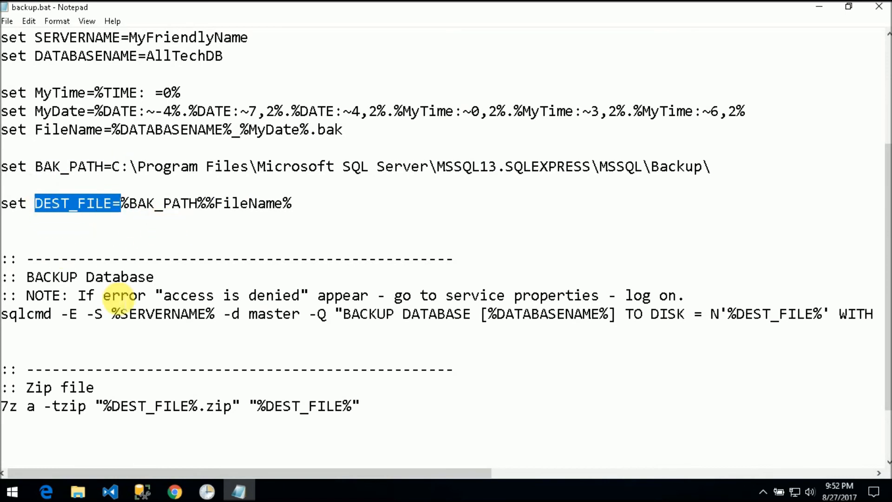
# Step: Examine the full sqlcmd backup command in backup.bat and the note above it about the "access is denied" error
pyautogui.scroll(-2, 116, 289)
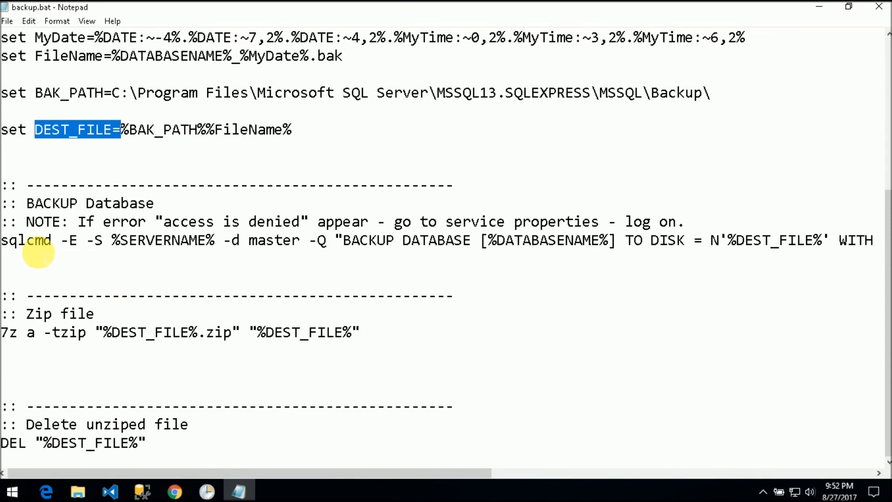
pyautogui.doubleClick(47, 241)
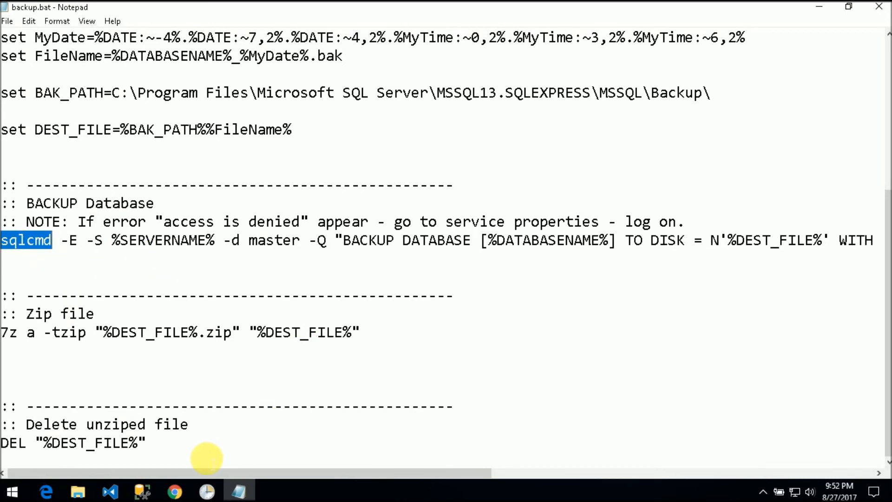
pyautogui.moveTo(369, 470); pyautogui.dragTo(492, 463)
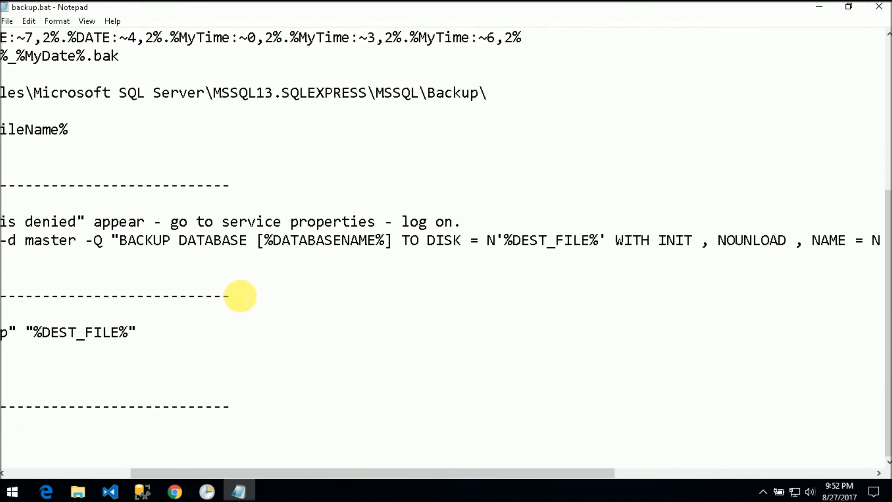
pyautogui.moveTo(119, 241); pyautogui.dragTo(675, 241)
pyautogui.click(414, 297)
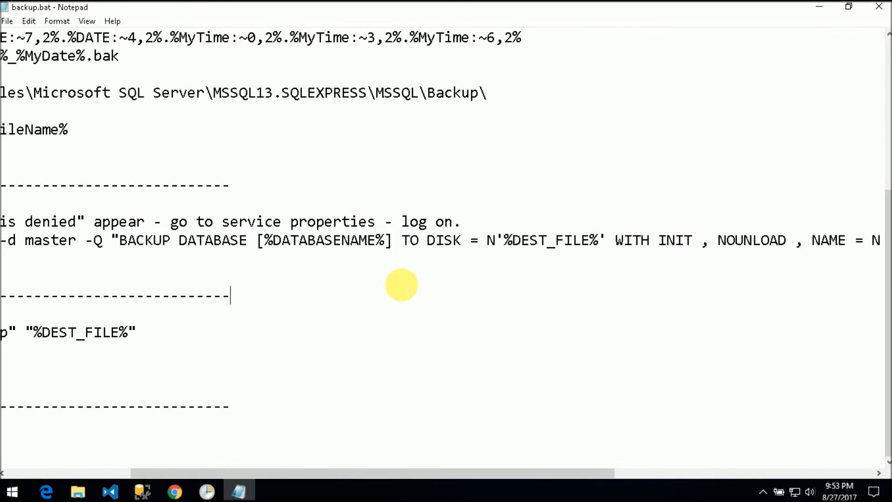
pyautogui.moveTo(320, 472); pyautogui.dragTo(169, 394)
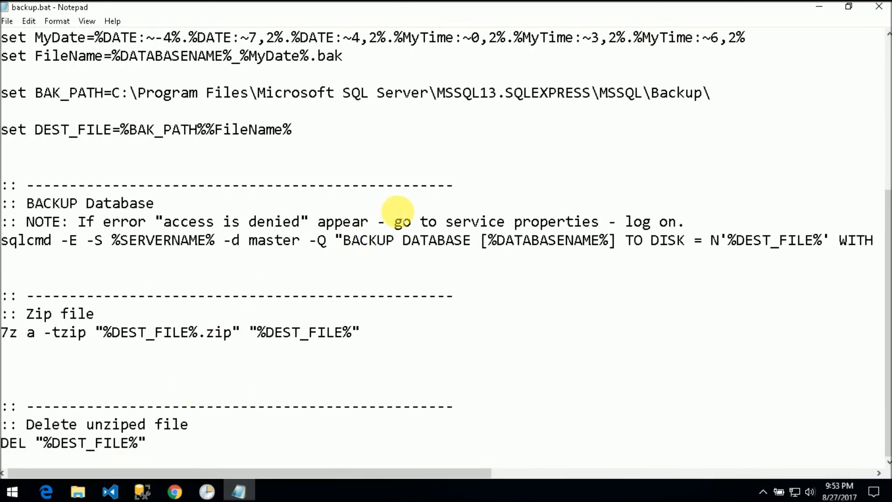
pyautogui.click(162, 222)
pyautogui.moveTo(163, 222); pyautogui.dragTo(295, 219)
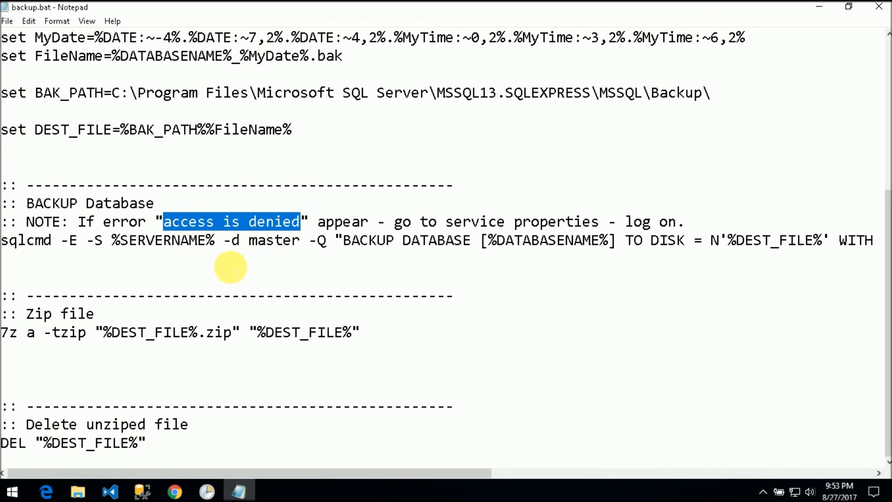
pyautogui.click(297, 273)
# Step: Open the Services console from the Administrative Tools under Control Panel's System and Security
pyautogui.press('super')
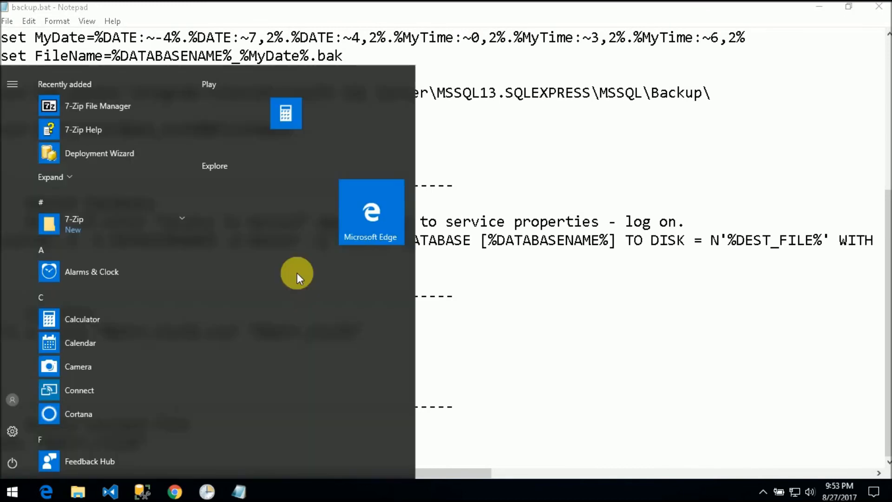
pyautogui.write('control')
pyautogui.click(132, 134)
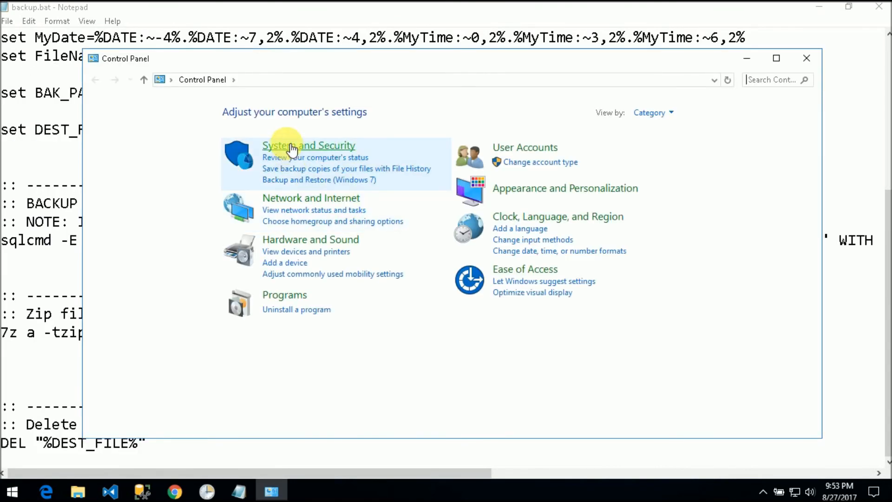
pyautogui.click(292, 147)
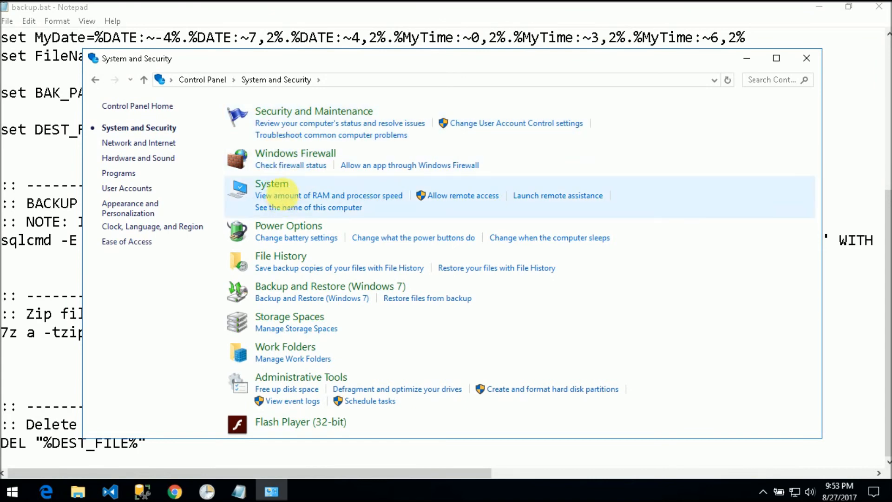
pyautogui.click(301, 379)
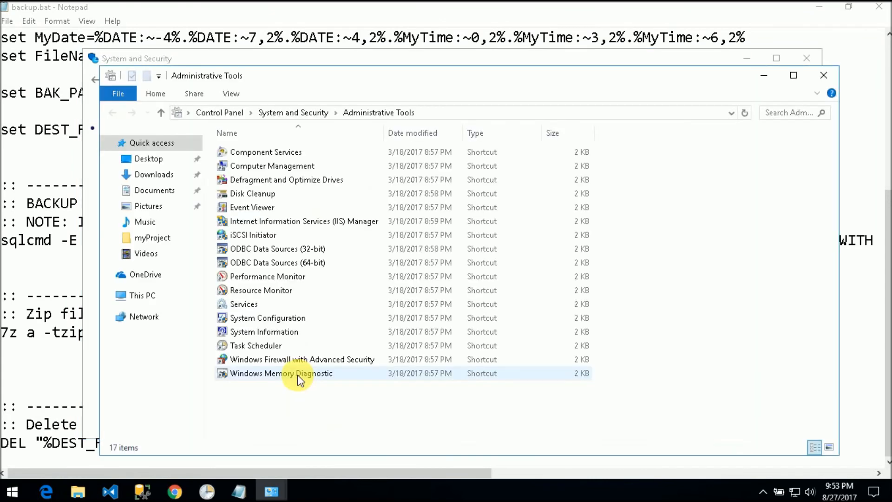
pyautogui.click(244, 306)
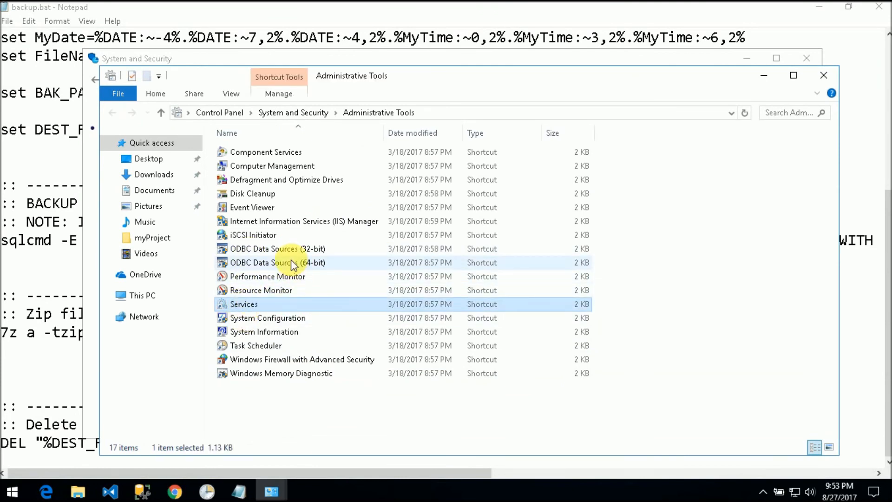
pyautogui.press('Return')
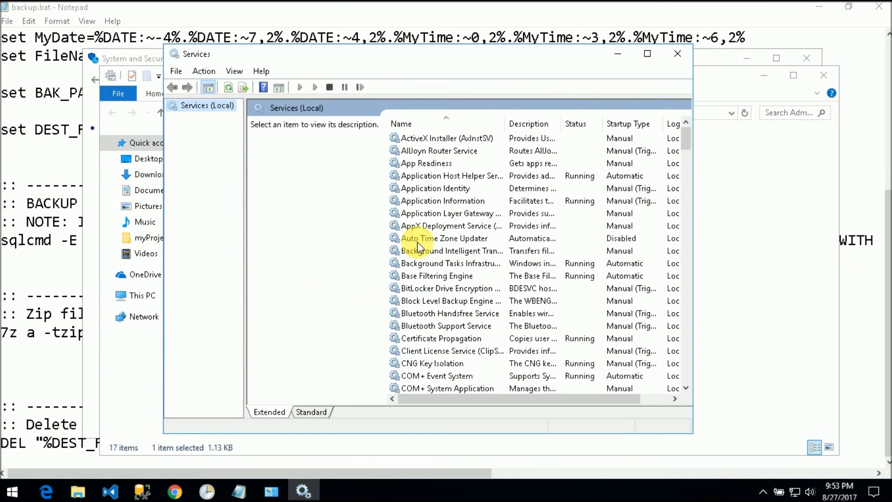
# Step: Review the Log On account settings in the properties of the SQL Server (SQLEXPRESS) service and accept them
pyautogui.click(418, 240)
pyautogui.press('s')
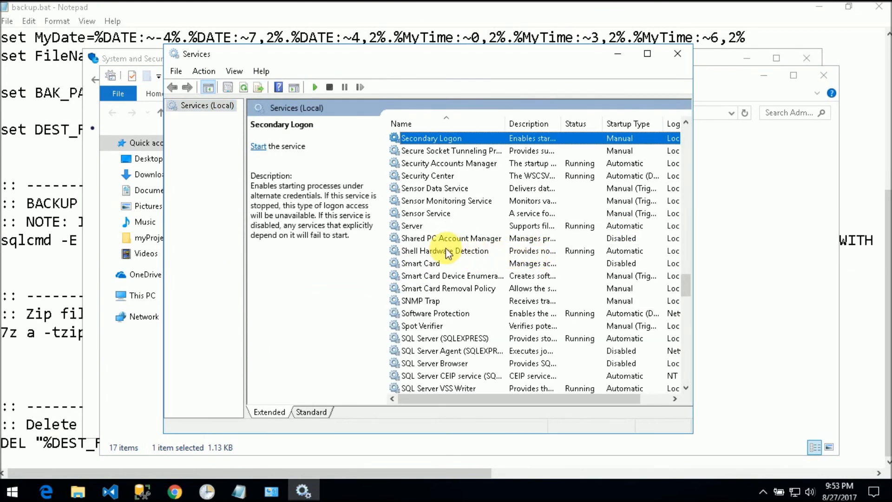
pyautogui.click(425, 338)
pyautogui.rightClick(441, 339)
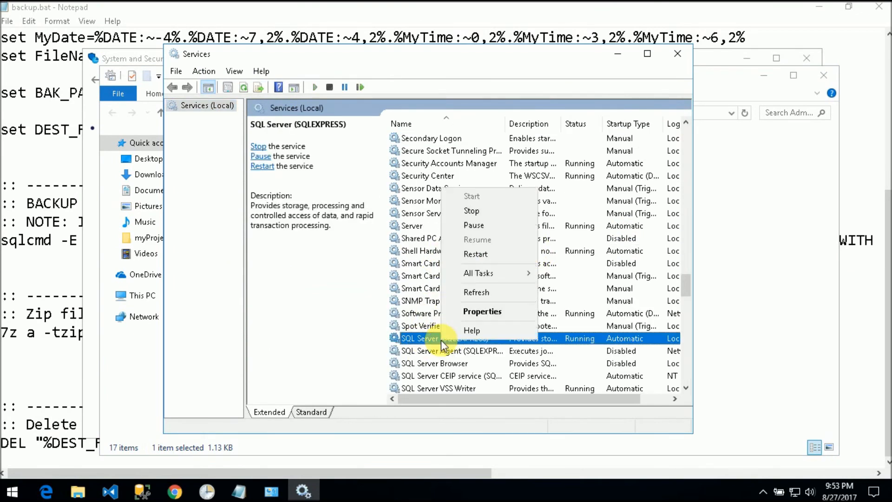
pyautogui.click(471, 312)
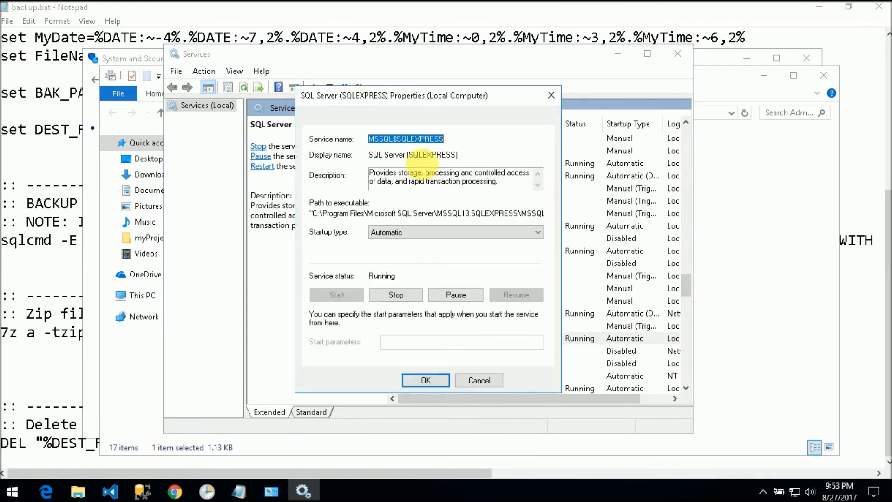
pyautogui.click(349, 117)
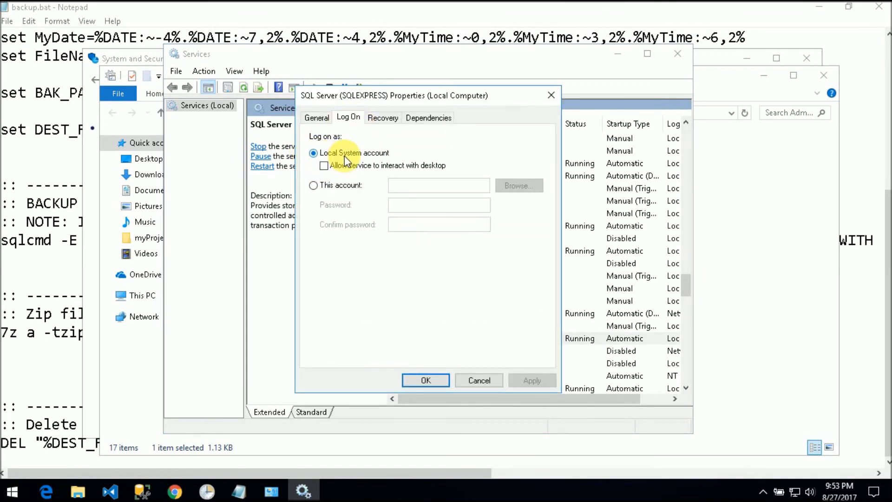
pyautogui.click(437, 381)
# Step: Close the Services console, Administrative Tools and System and Security windows to return to backup.bat
pyautogui.rightClick(426, 339)
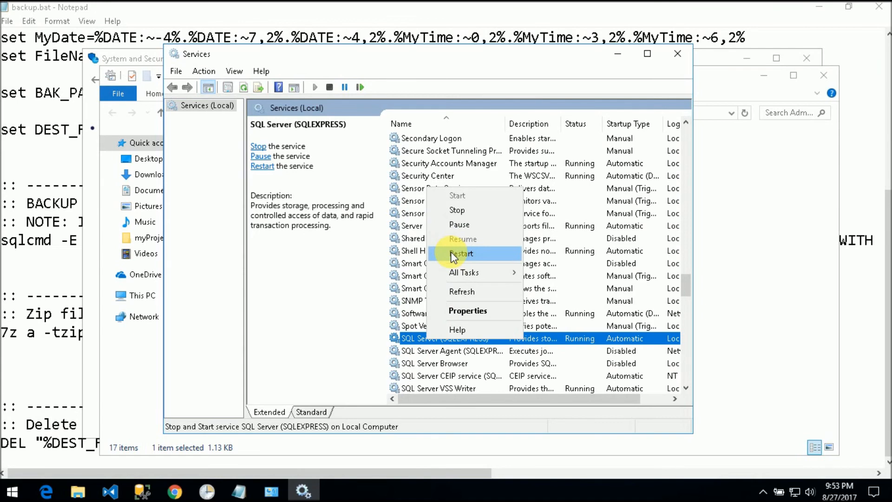
pyautogui.click(678, 54)
pyautogui.click(678, 54)
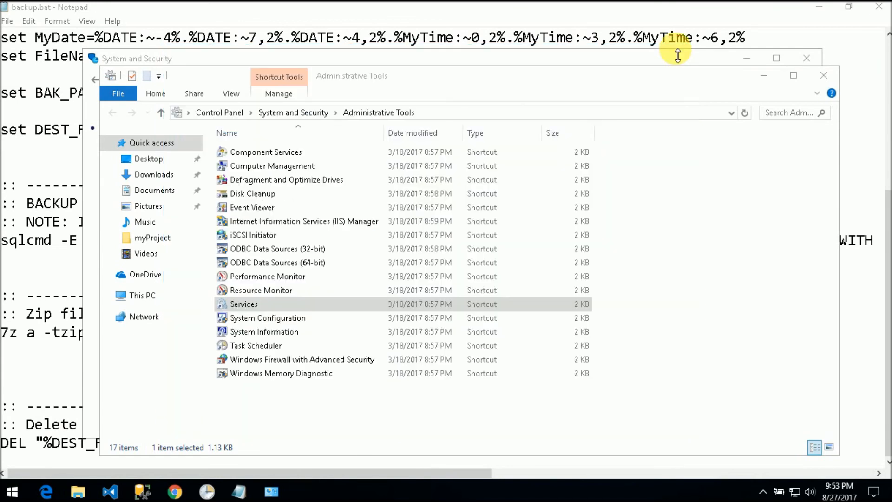
pyautogui.click(823, 76)
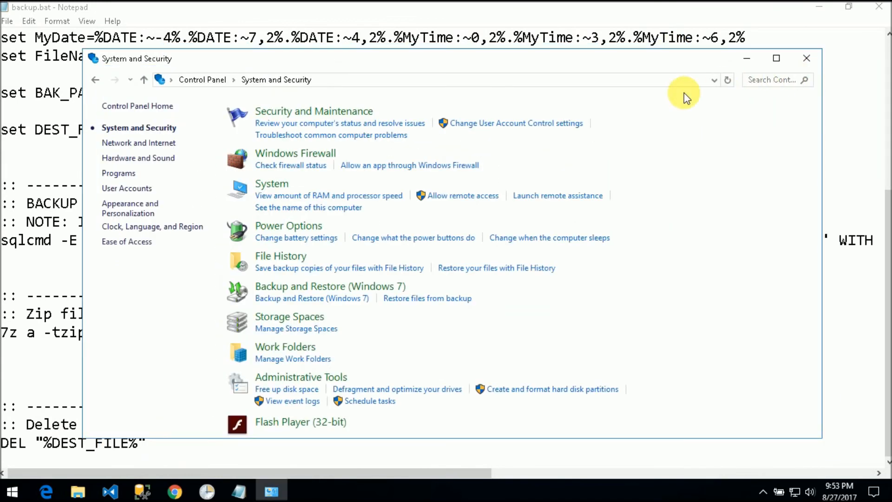
pyautogui.click(807, 58)
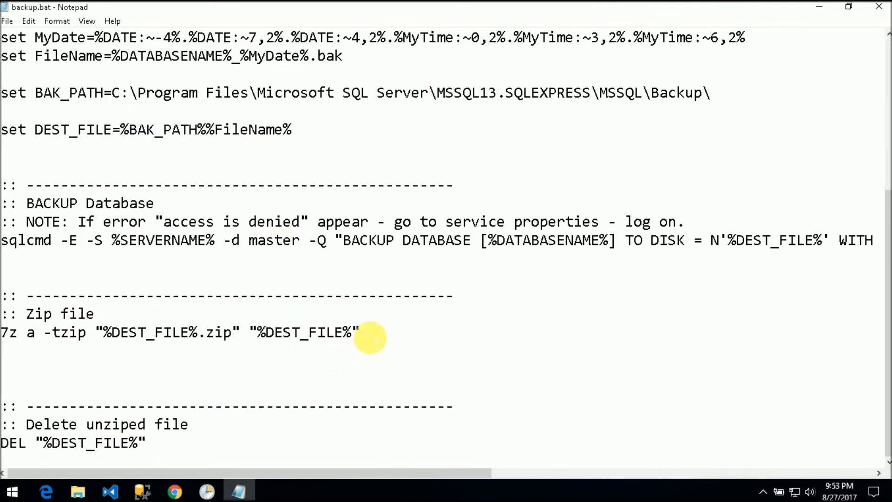
# Step: Examine the 7z zip command in backup.bat and the 7-Zip download page in Chrome, and return to the script
pyautogui.moveTo(369, 332); pyautogui.dragTo(2, 333)
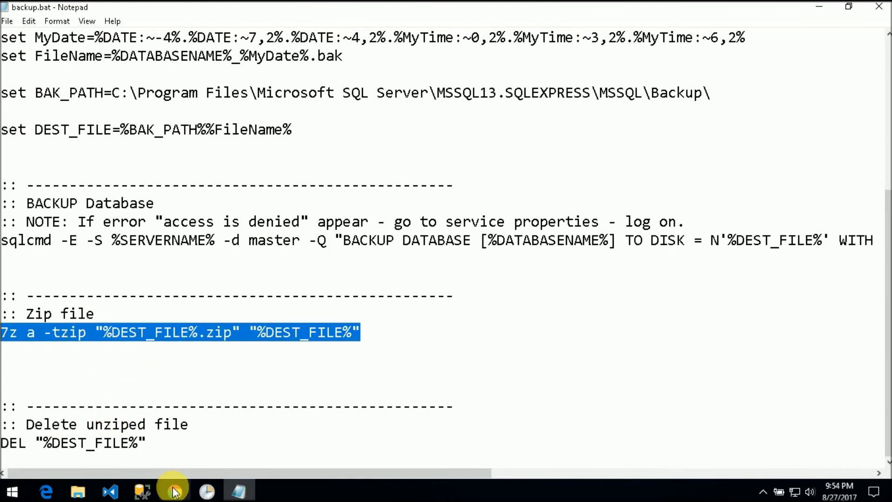
pyautogui.moveTo(176, 492)
pyautogui.click(167, 437)
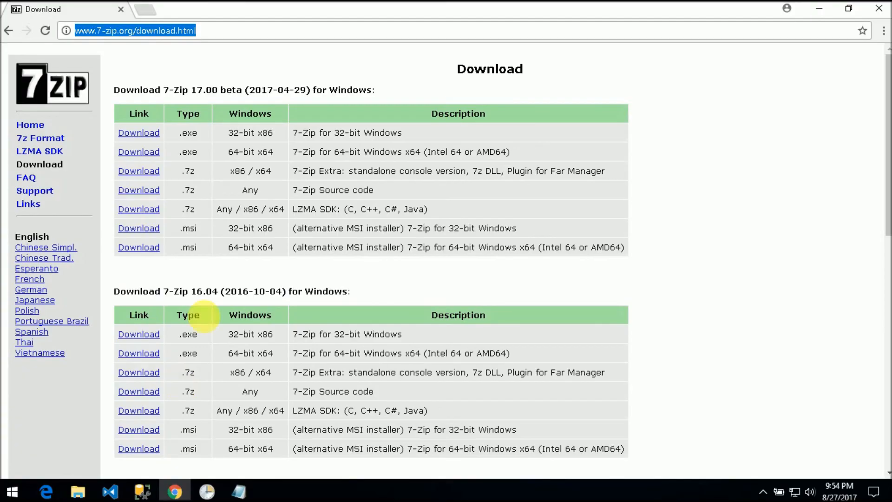
pyautogui.click(131, 58)
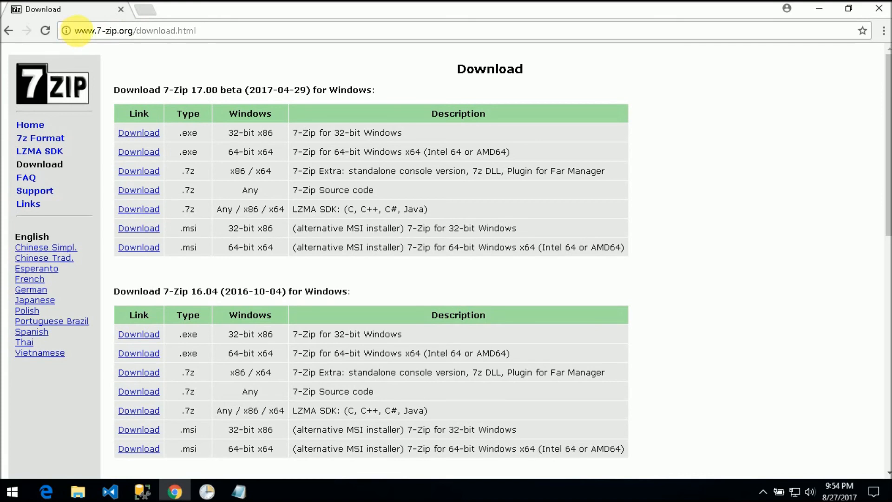
pyautogui.click(820, 11)
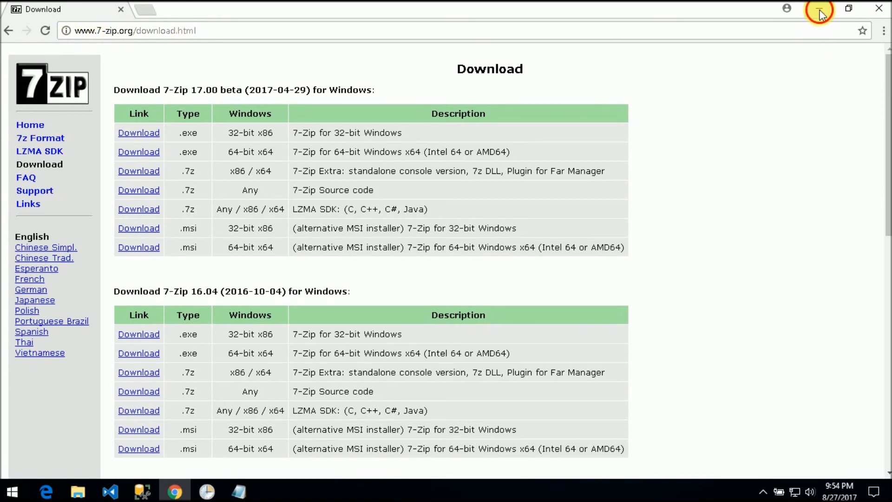
pyautogui.click(73, 357)
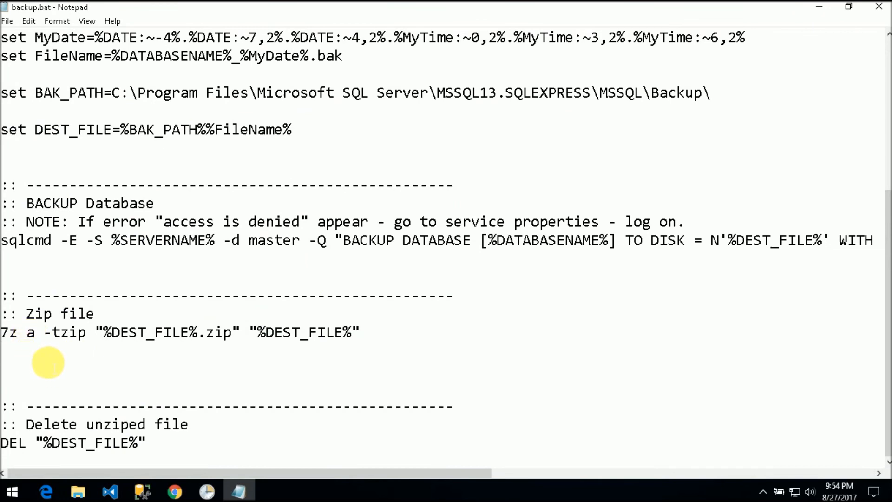
# Step: Open the Environment Variables dialog from the advanced system settings under Control Panel's System and Security
pyautogui.press('super')
pyautogui.write('contro')
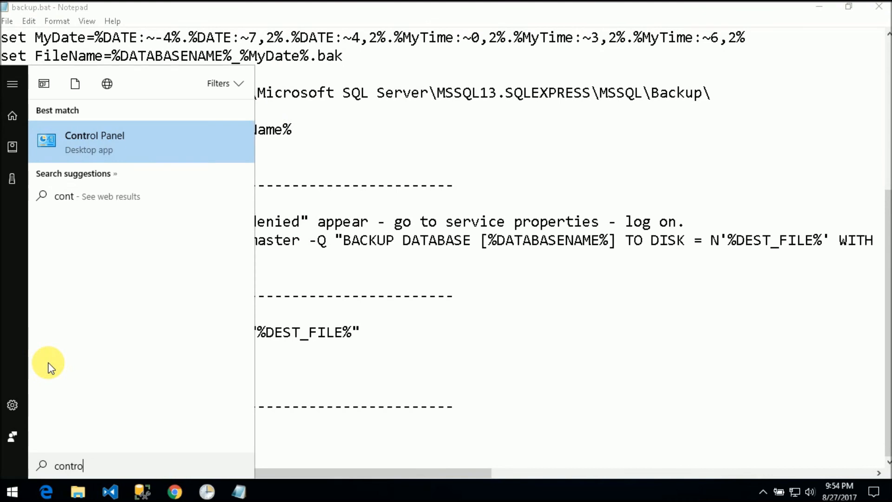
pyautogui.write('l')
pyautogui.press('Return')
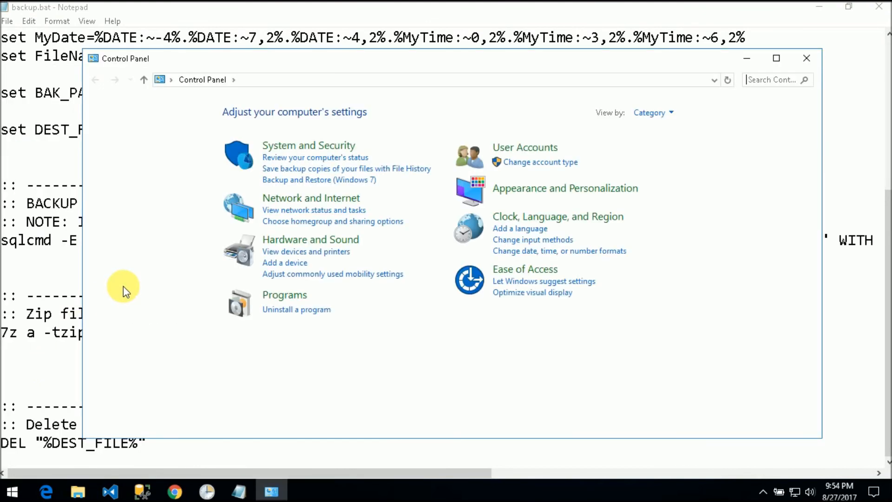
pyautogui.click(286, 148)
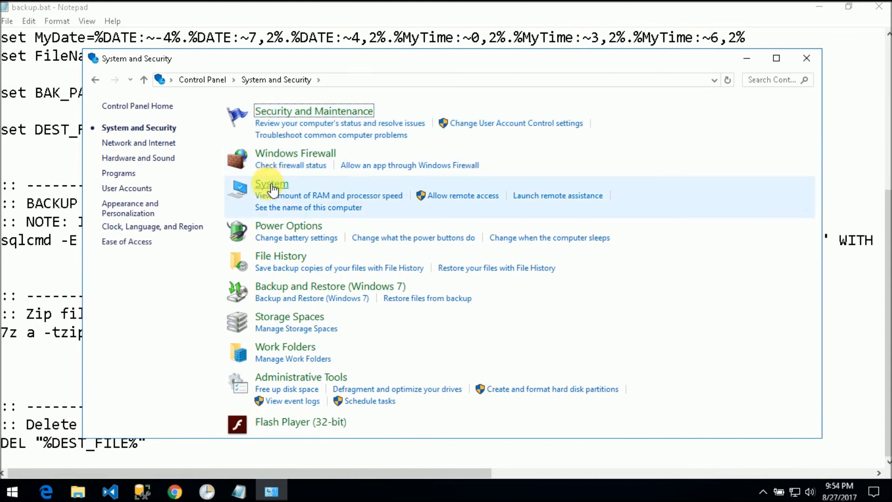
pyautogui.click(272, 186)
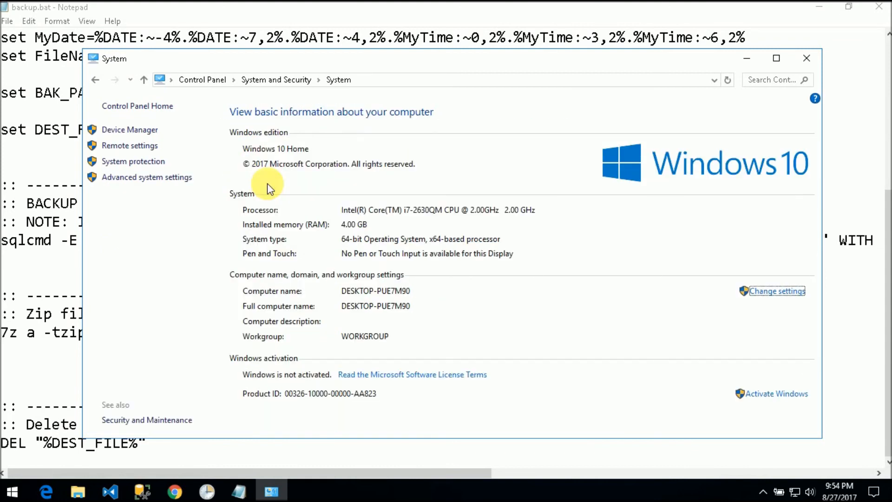
pyautogui.click(133, 179)
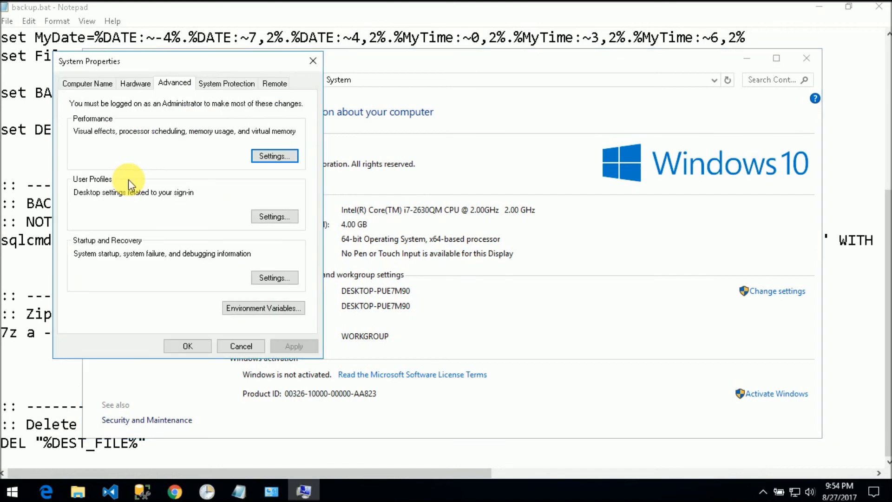
pyautogui.click(275, 307)
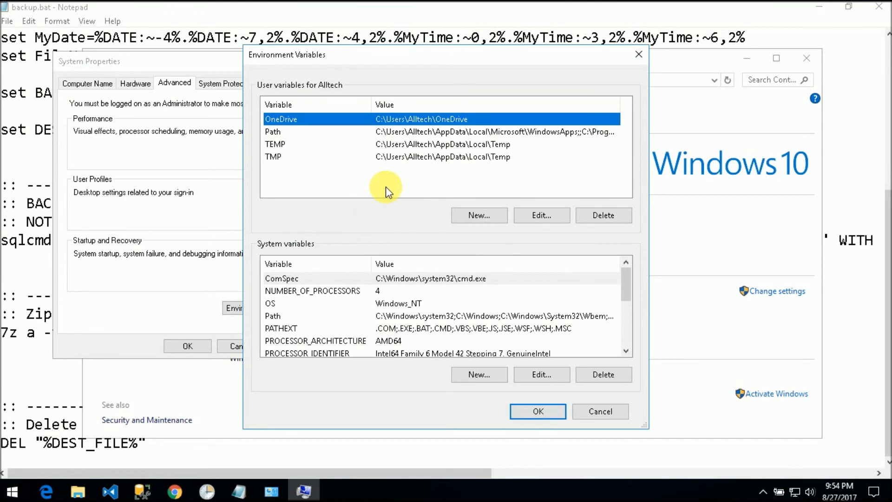
# Step: Inspect the C:\Program Files (x86)\7-Zip entry in the system Path variable and close the system settings windows
pyautogui.click(275, 318)
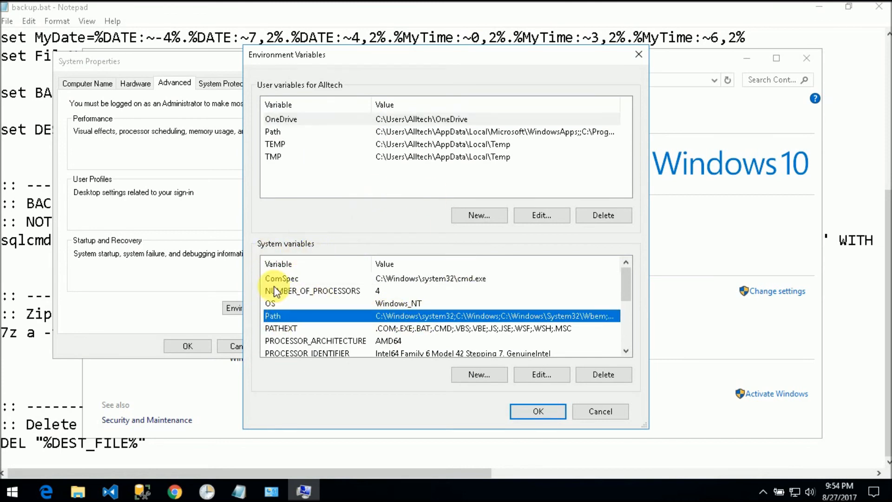
pyautogui.click(539, 374)
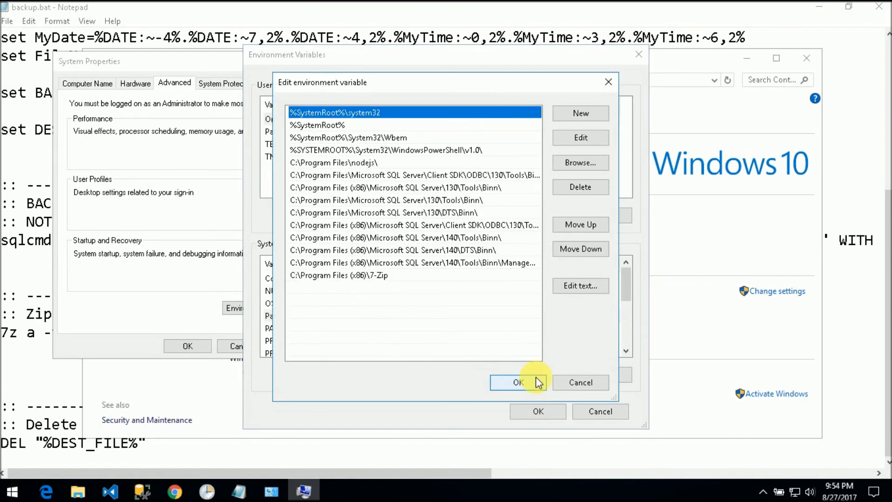
pyautogui.click(579, 115)
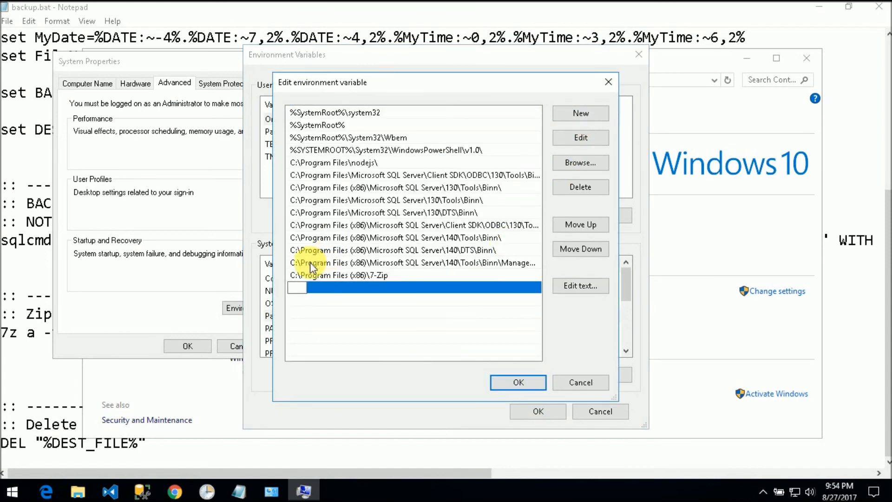
pyautogui.click(400, 276)
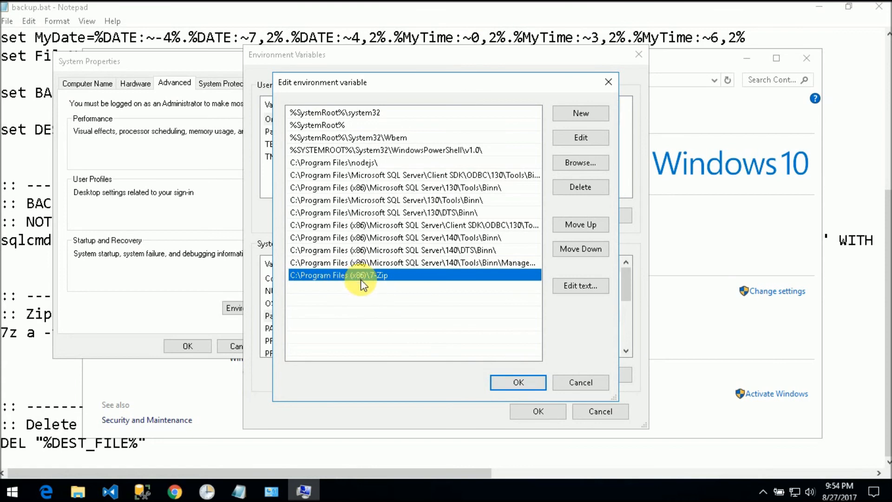
pyautogui.click(536, 386)
pyautogui.click(525, 411)
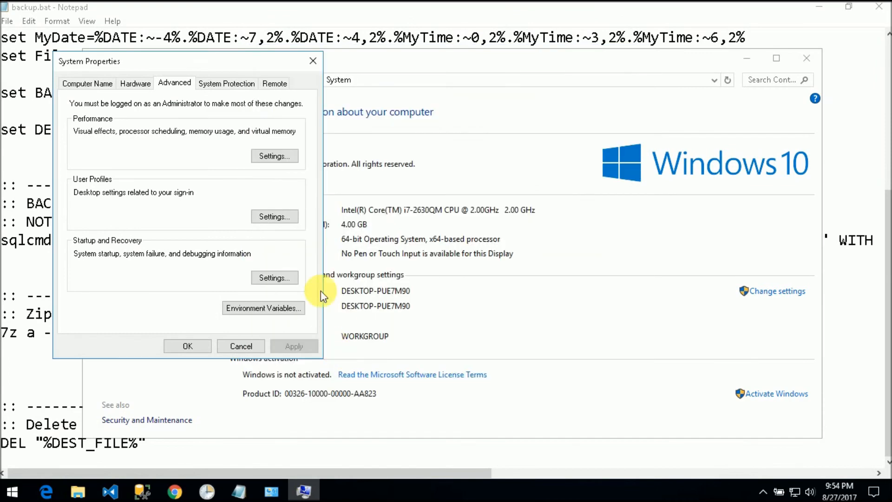
pyautogui.click(185, 346)
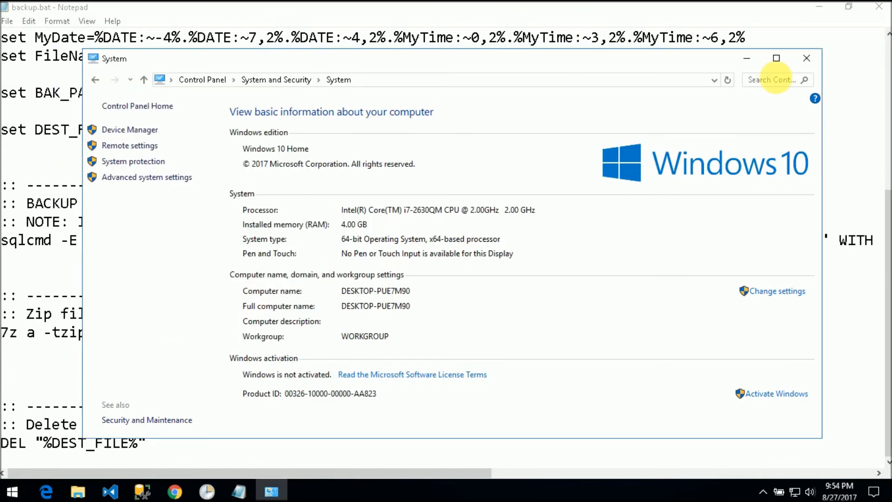
pyautogui.click(805, 59)
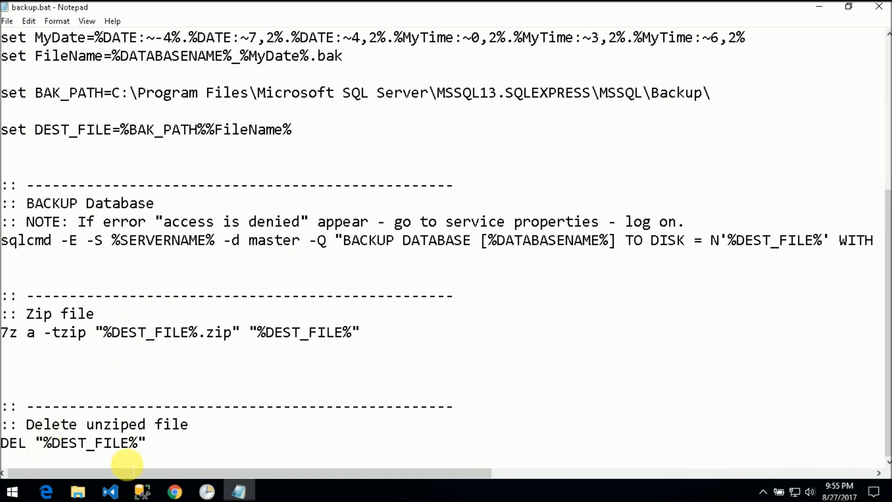
# Step: Examine the DEL "%DEST_FILE%" command and the quotation marks around the zip path in the 7z command of backup.bat
pyautogui.moveTo(147, 443); pyautogui.dragTo(16, 441)
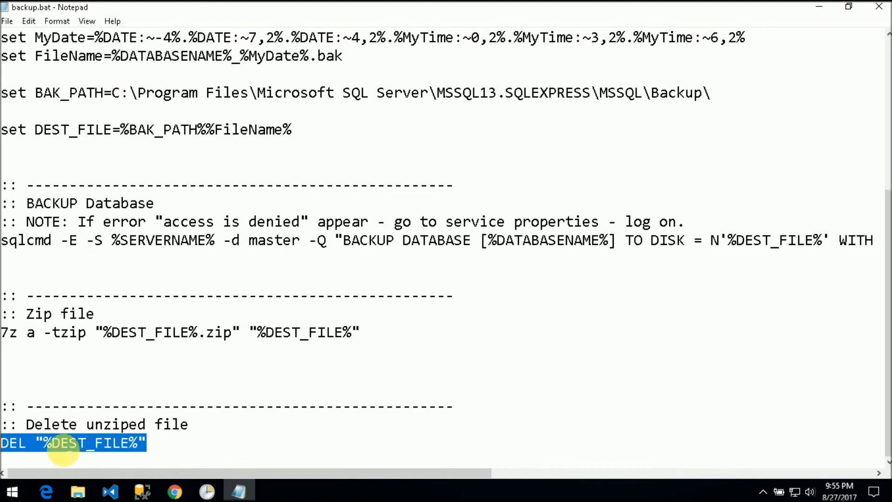
pyautogui.click(112, 443)
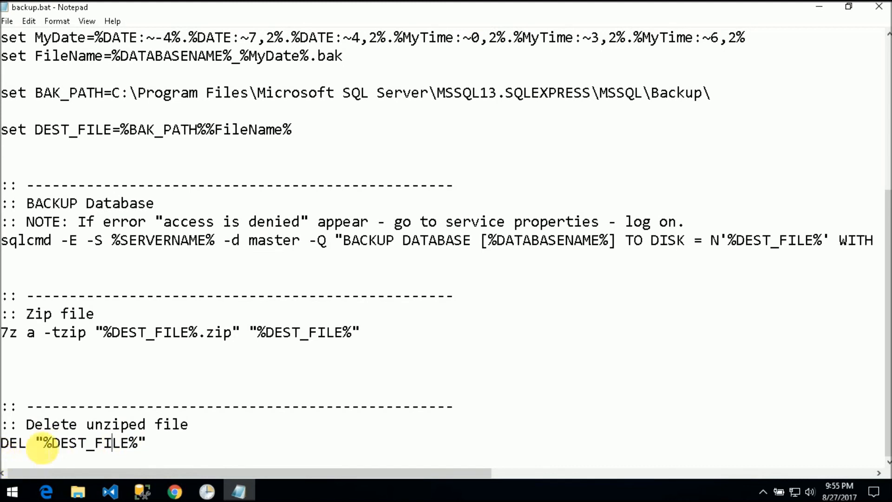
pyautogui.moveTo(31, 443); pyautogui.dragTo(145, 443)
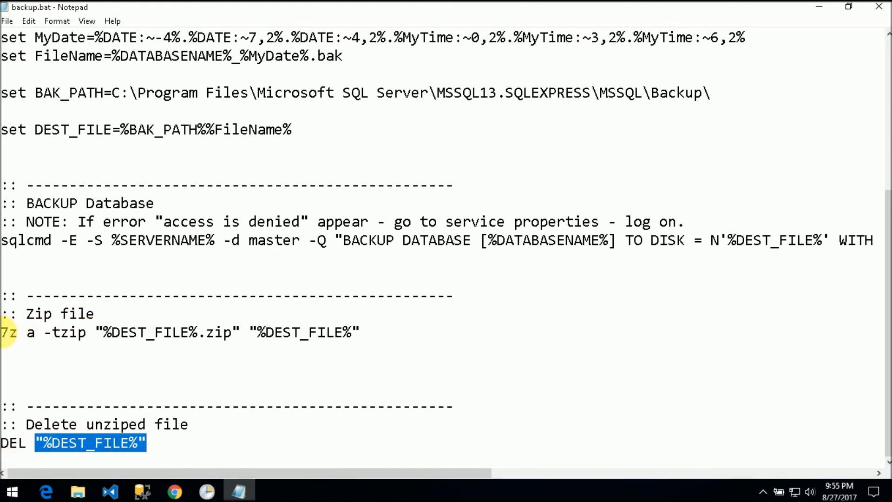
pyautogui.moveTo(1, 332); pyautogui.dragTo(26, 332)
pyautogui.moveTo(95, 332); pyautogui.dragTo(103, 332)
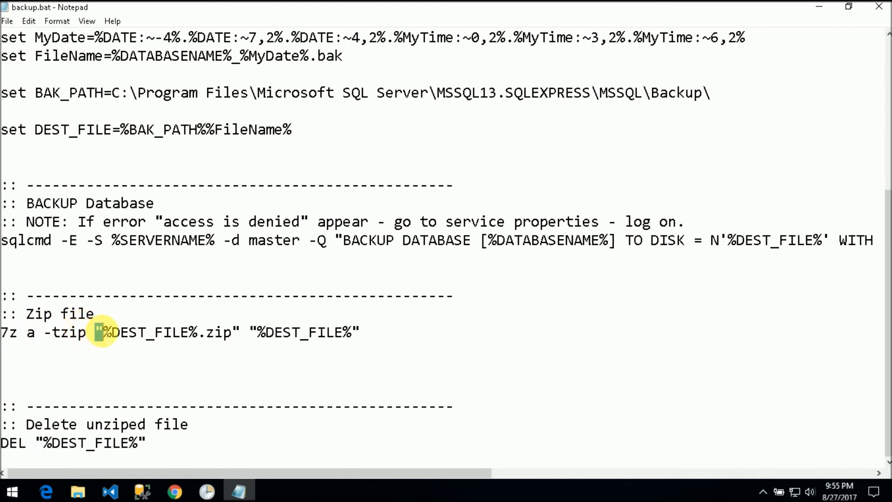
pyautogui.moveTo(234, 330); pyautogui.dragTo(241, 332)
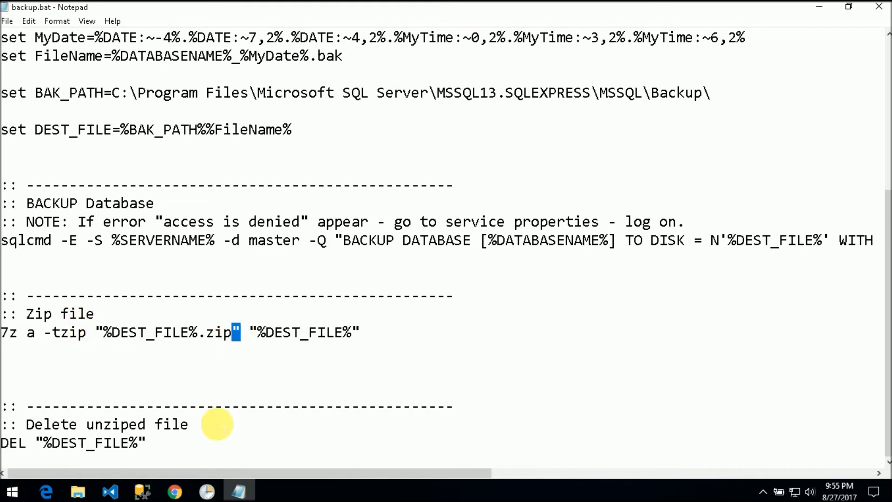
# Step: Close the running Task Scheduler window and reopen Task Scheduler from a Windows search
pyautogui.click(207, 492)
pyautogui.click(879, 6)
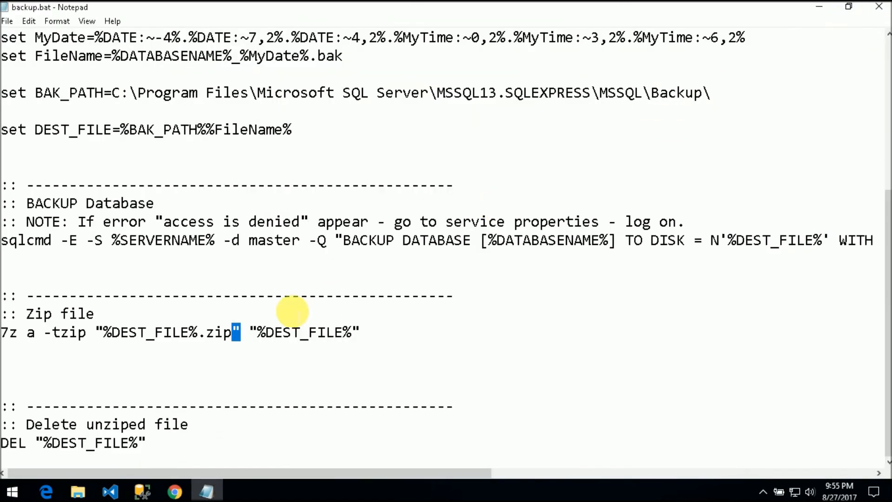
pyautogui.click(221, 369)
pyautogui.press('super')
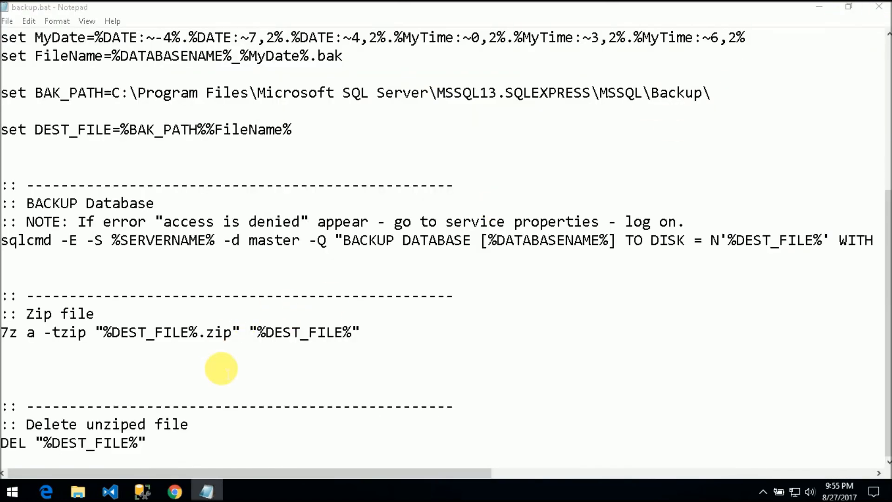
pyautogui.write('sd')
pyautogui.write('he')
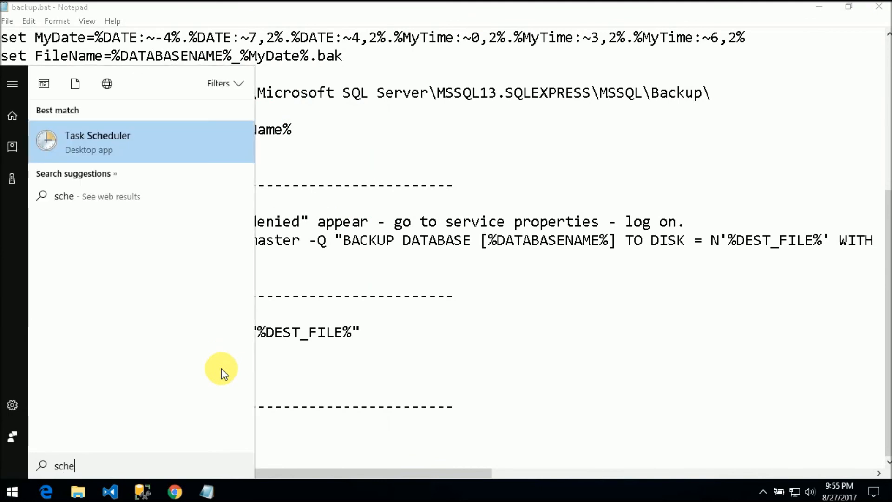
pyautogui.click(85, 135)
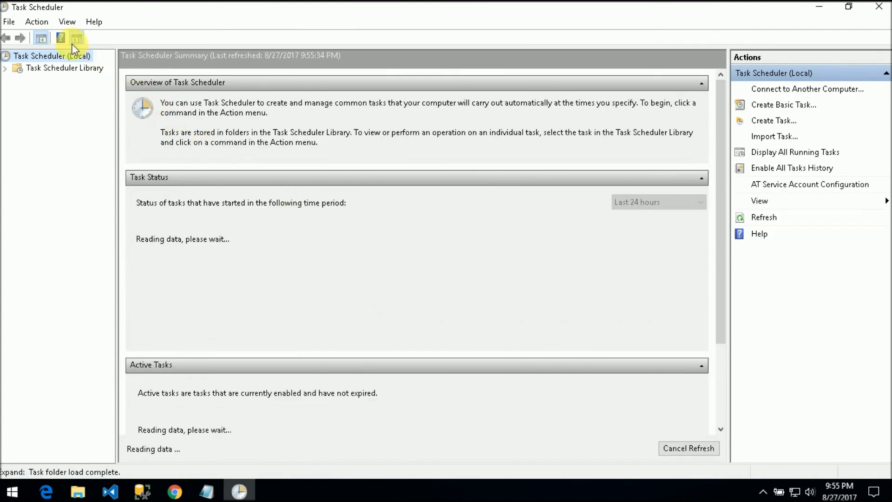
# Step: Start a basic task named dddd with a daily trigger recurring every 1 day and the Start a program action
pyautogui.click(40, 24)
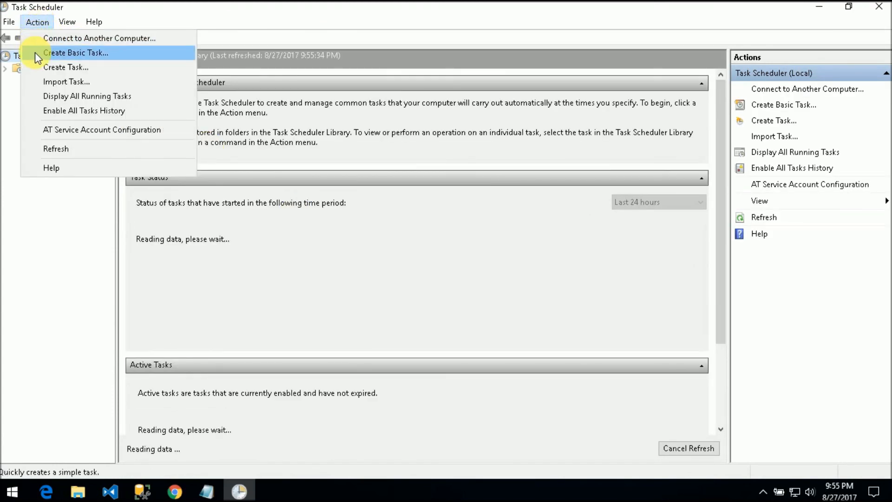
pyautogui.click(80, 55)
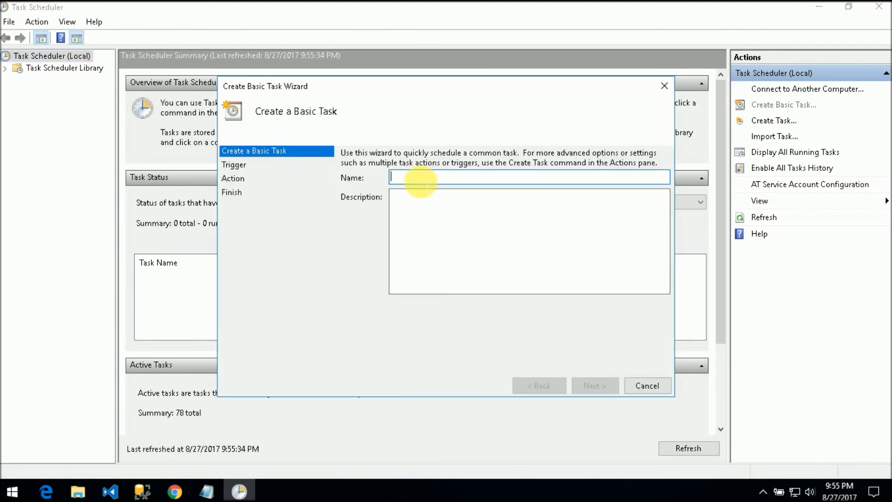
pyautogui.write('dddd')
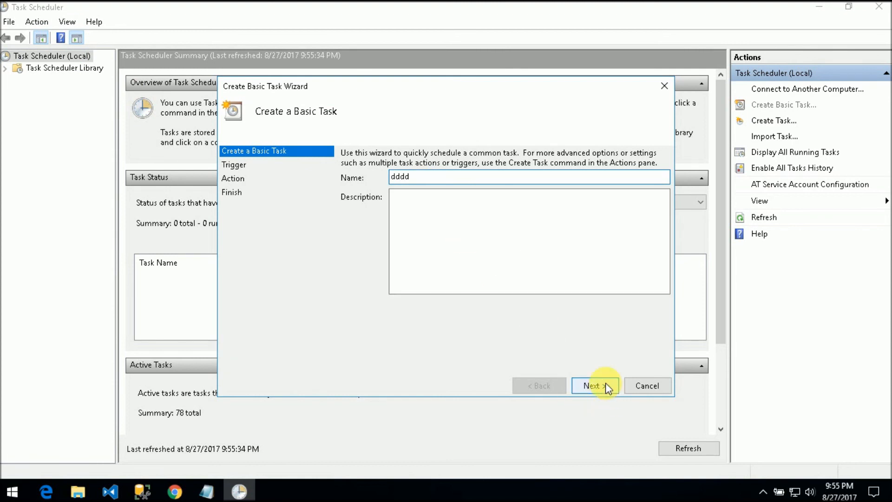
pyautogui.click(595, 386)
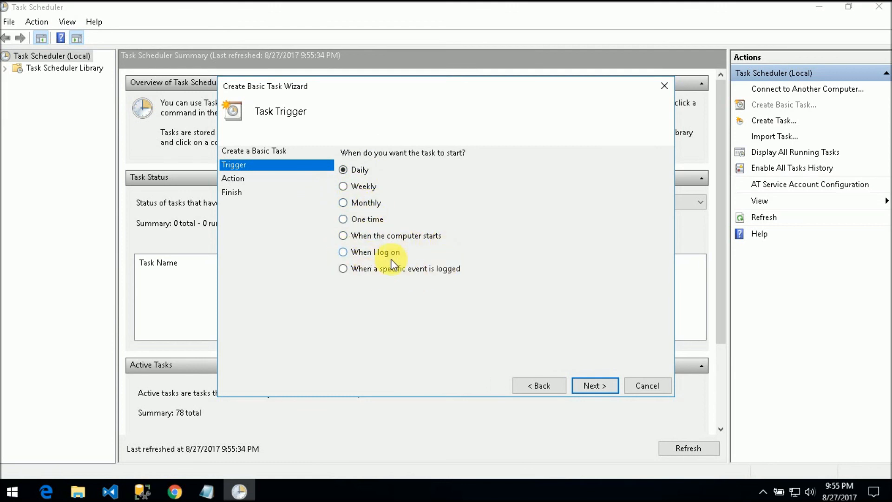
pyautogui.click(587, 385)
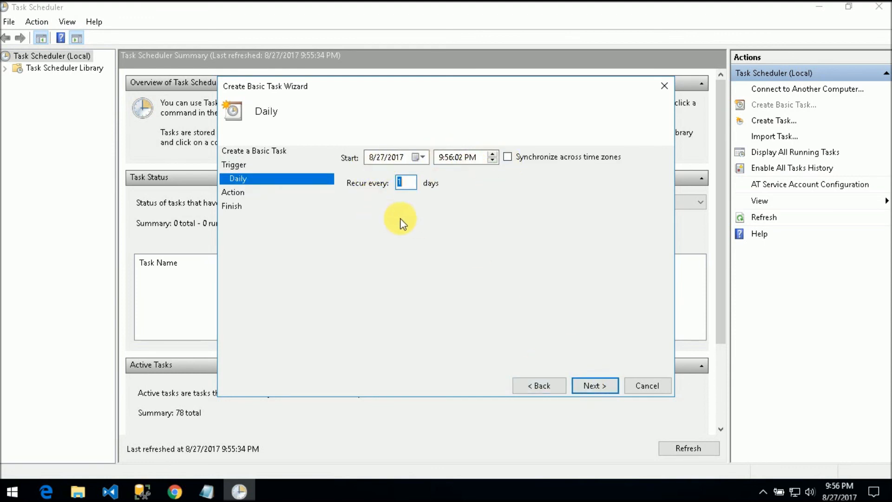
pyautogui.click(587, 385)
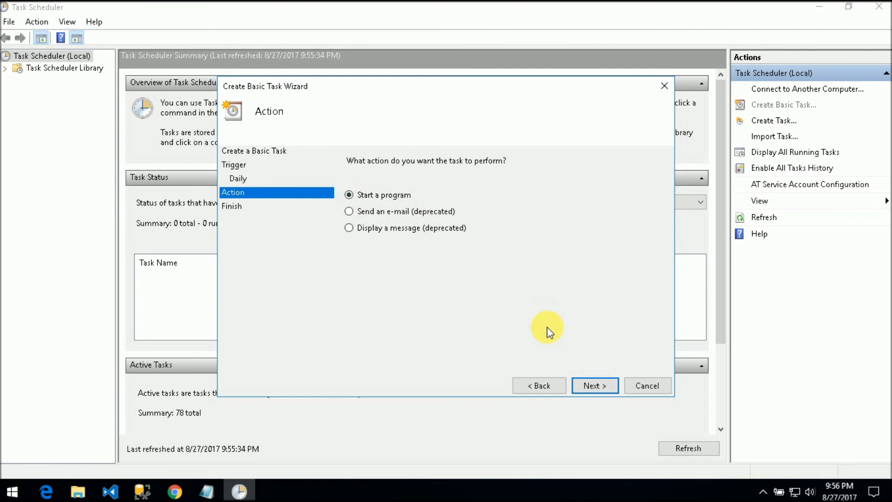
pyautogui.click(589, 386)
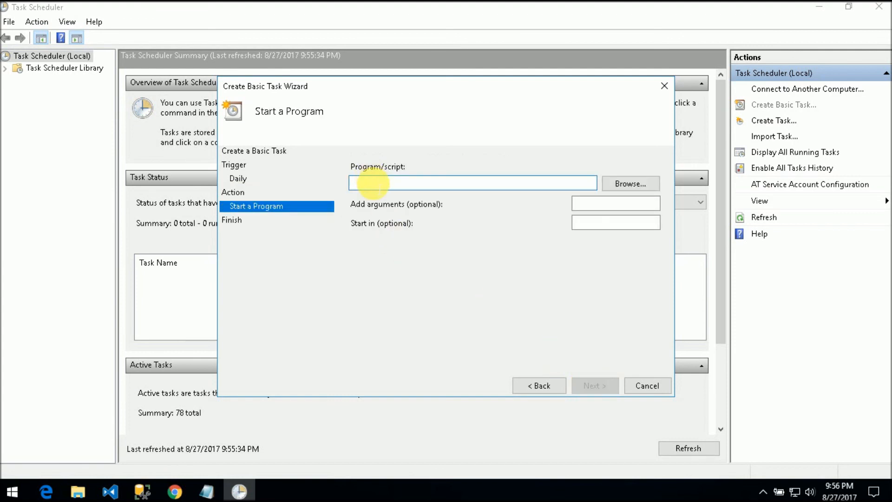
# Step: Set backup.bat in the copied MSSQL Backup folder path as the task's program, proceed to the summary and cancel the wizard
pyautogui.click(78, 492)
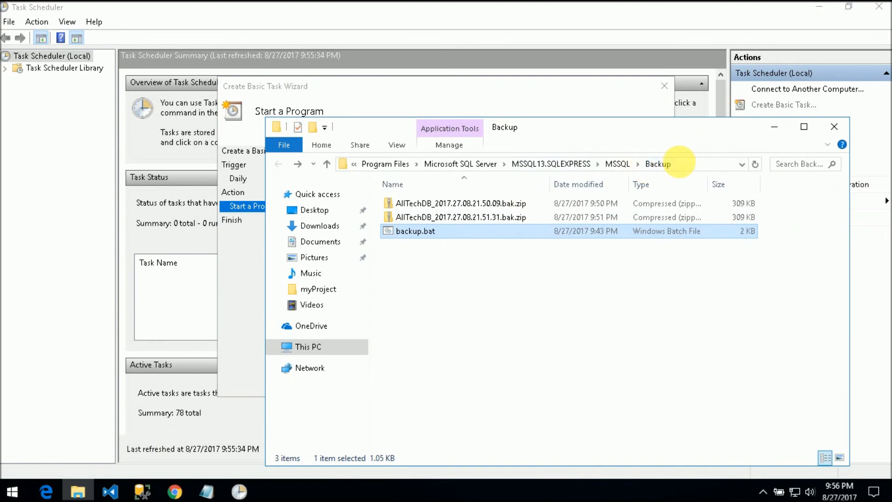
pyautogui.click(671, 163)
pyautogui.hotkey('ctrl', 'c')
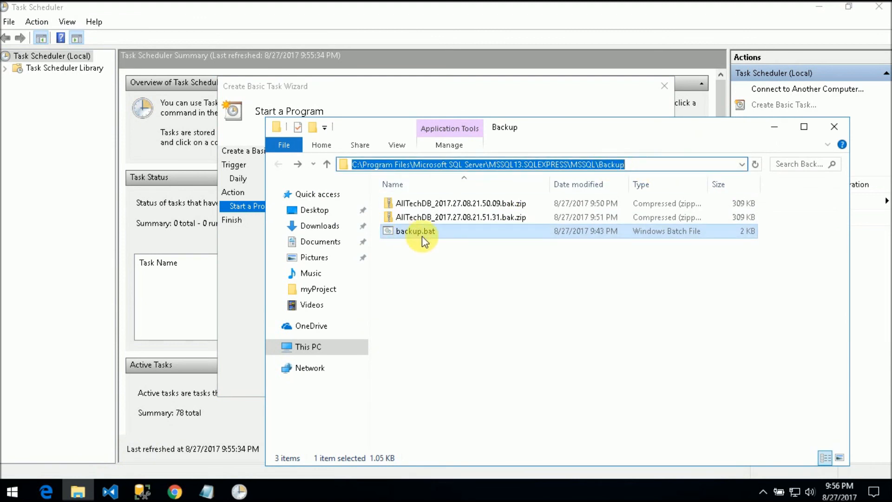
pyautogui.click(392, 91)
pyautogui.hotkey('ctrl', 'v')
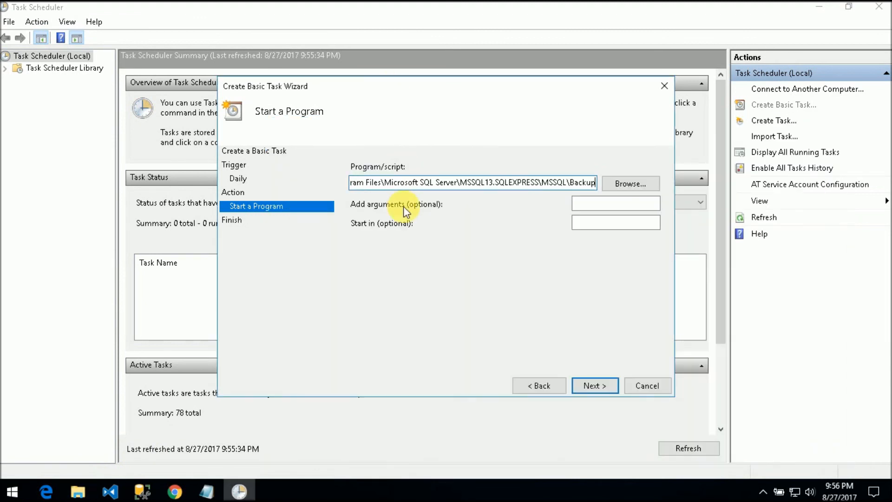
pyautogui.write('\x08ack')
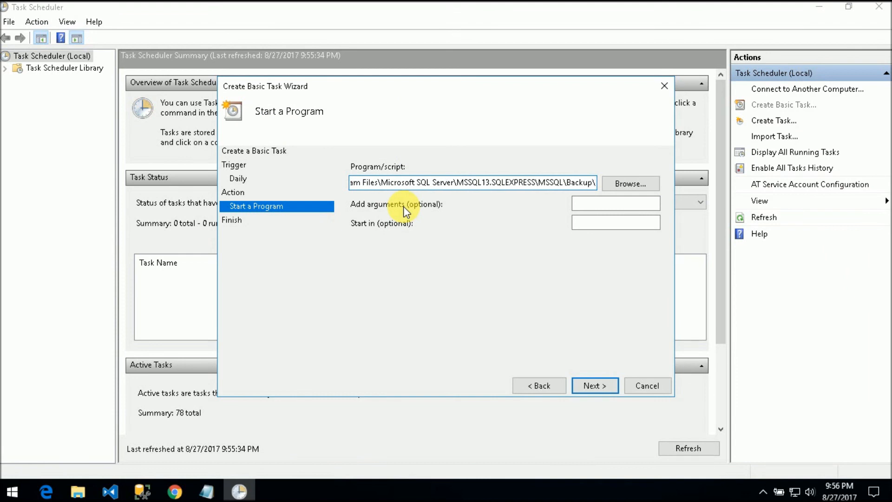
pyautogui.write('up.bat')
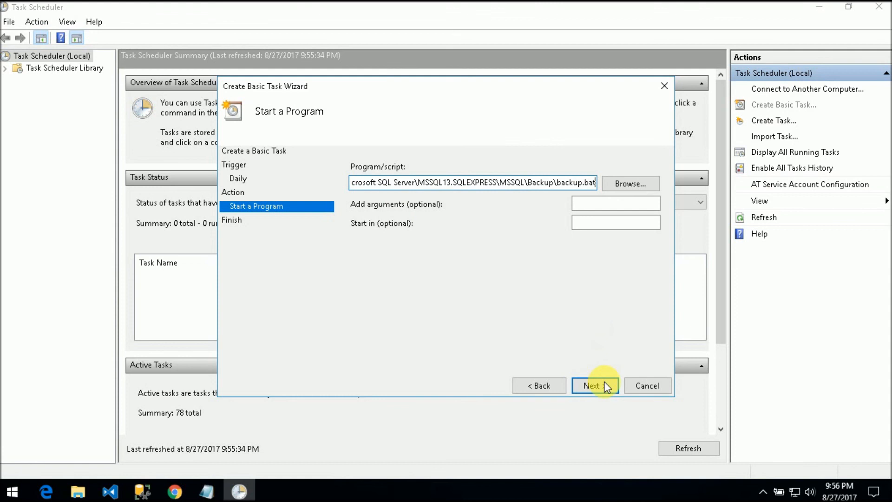
pyautogui.click(603, 393)
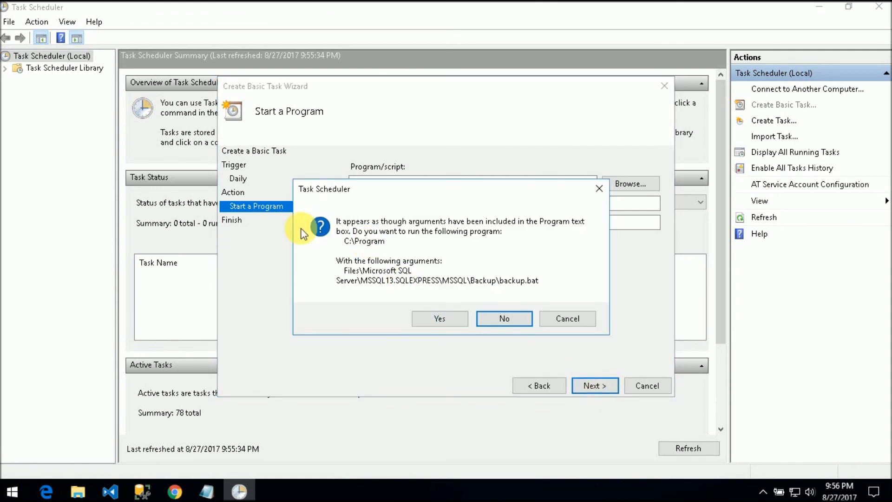
pyautogui.click(496, 320)
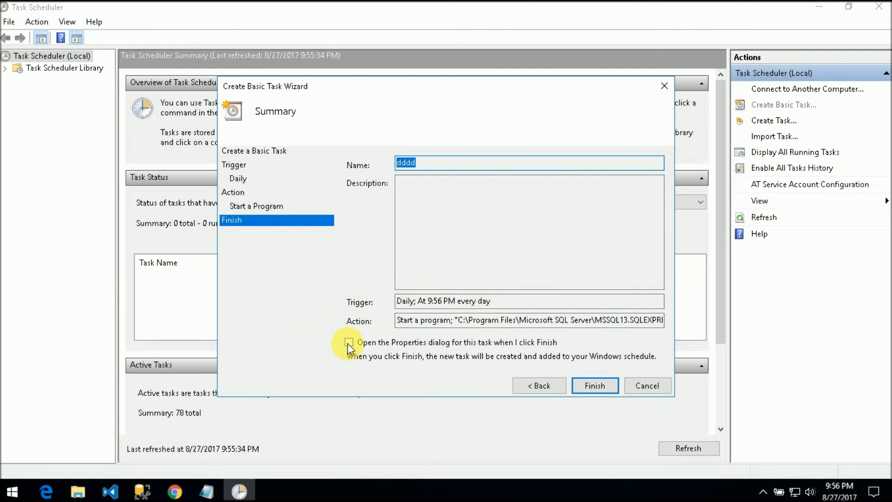
pyautogui.click(653, 386)
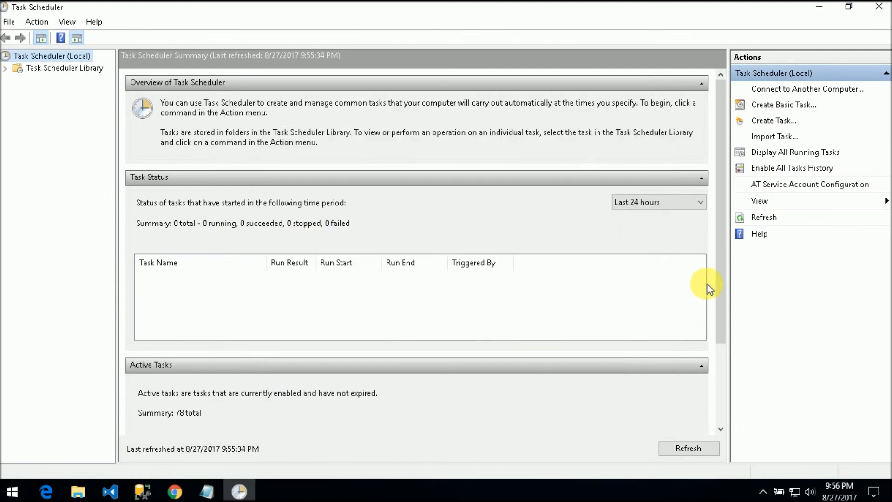
# Step: Find BACKUP_DATABASE in the active tasks list and open it in the Task Scheduler Library
pyautogui.moveTo(720, 255); pyautogui.dragTo(723, 367)
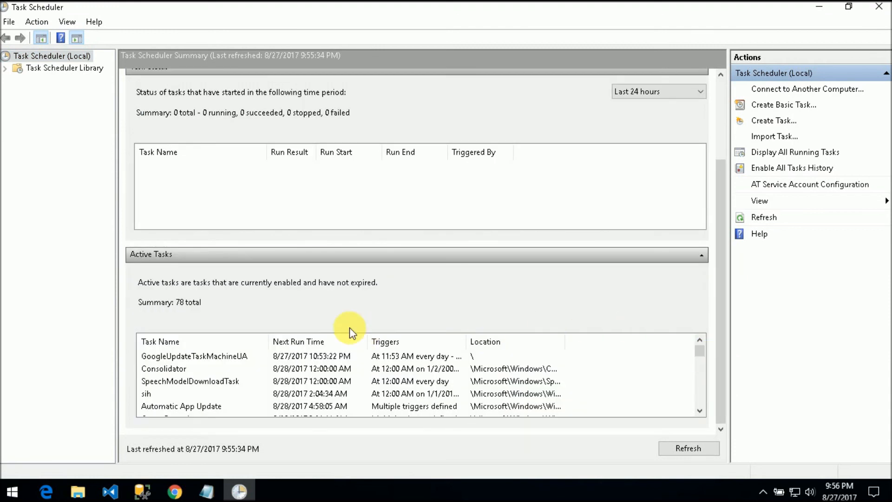
pyautogui.click(191, 367)
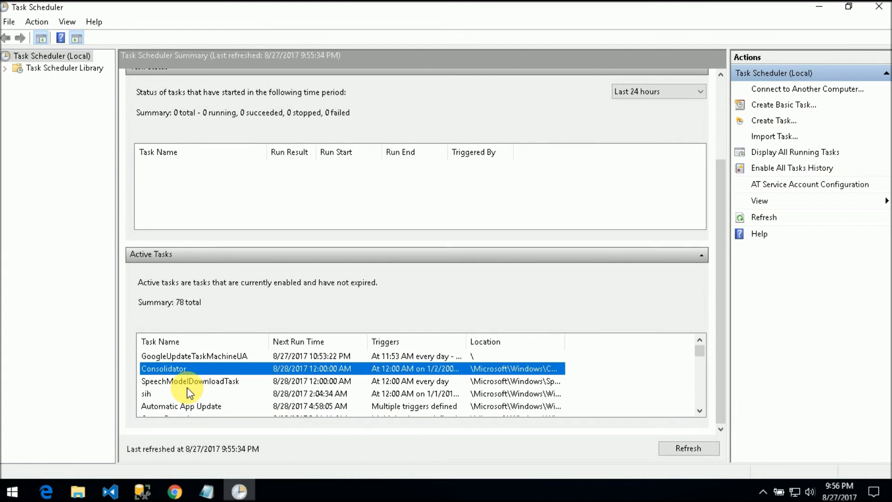
pyautogui.press('b')
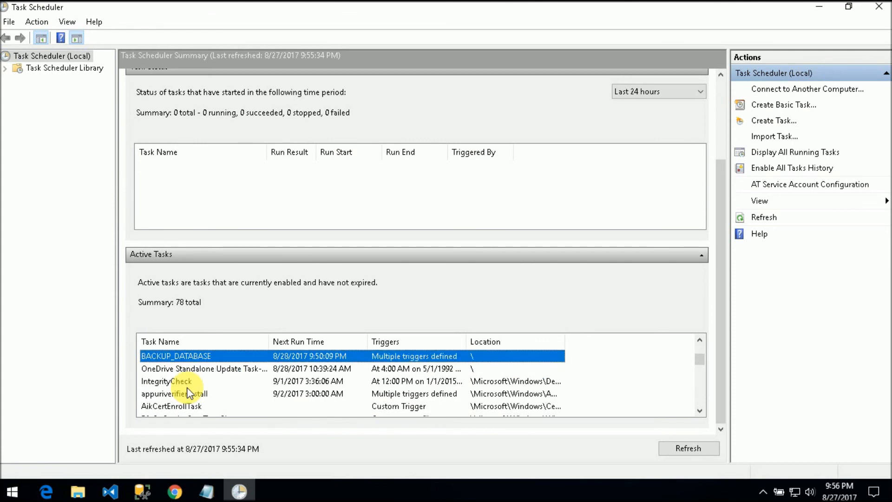
pyautogui.click(162, 371)
pyautogui.click(169, 358)
pyautogui.doubleClick(171, 357)
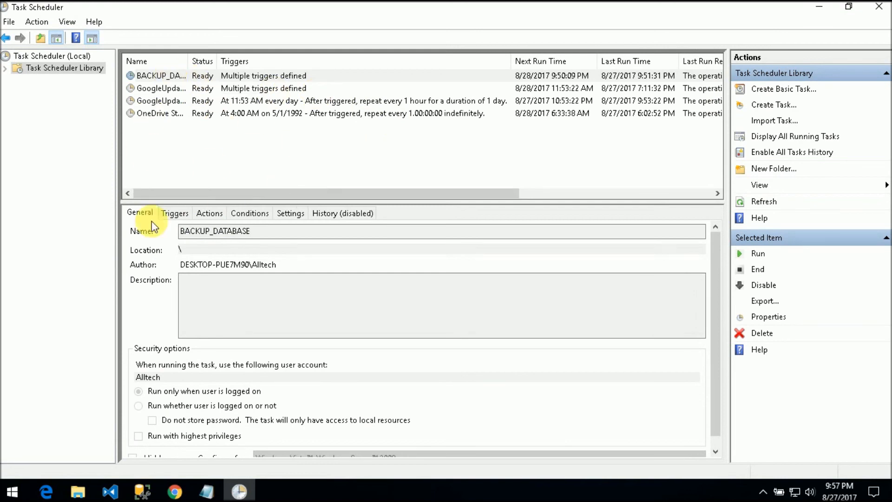
# Step: Review the triggers of BACKUP_DATABASE in the library and open its properties at the trigger list
pyautogui.click(168, 215)
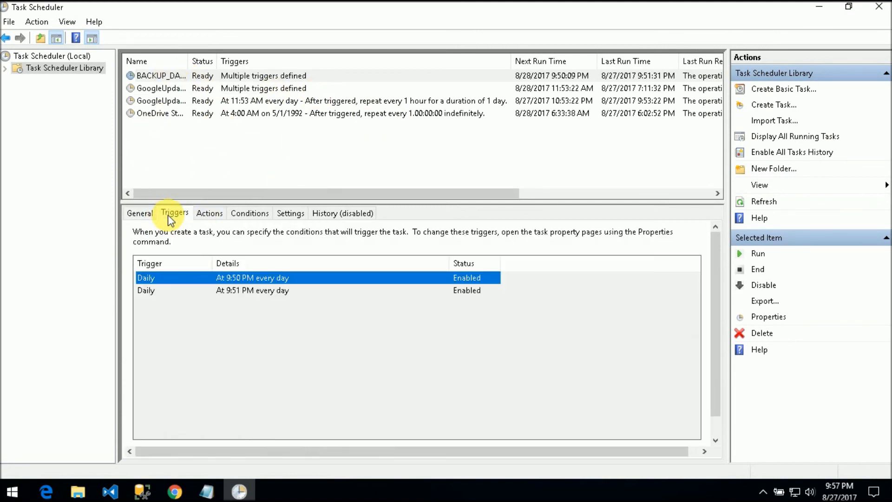
pyautogui.click(148, 290)
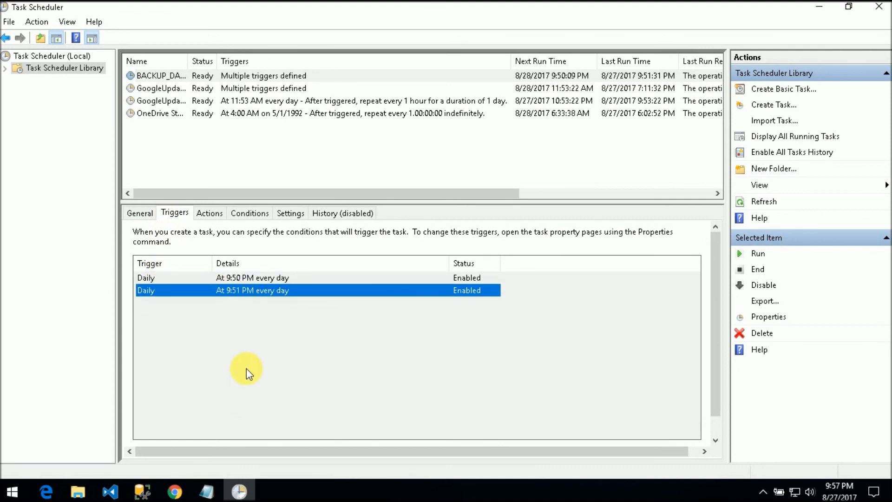
pyautogui.click(146, 77)
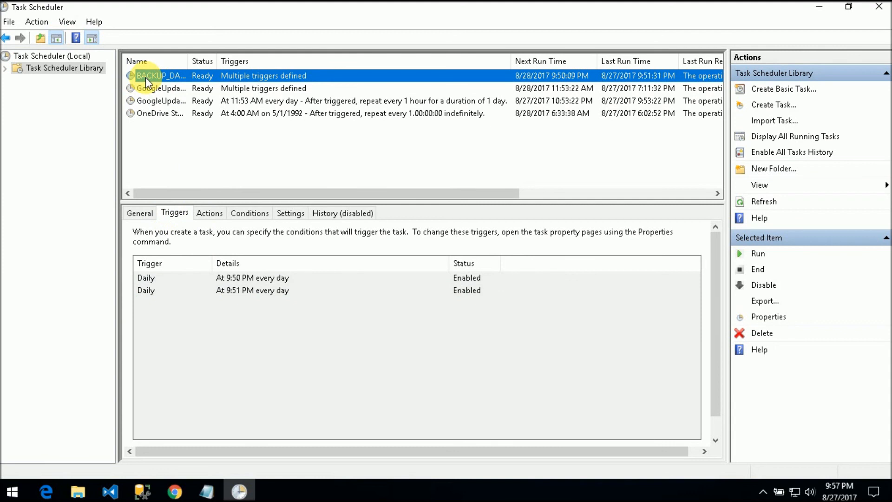
pyautogui.doubleClick(146, 77)
pyautogui.moveTo(95, 28); pyautogui.dragTo(196, 79)
pyautogui.click(178, 101)
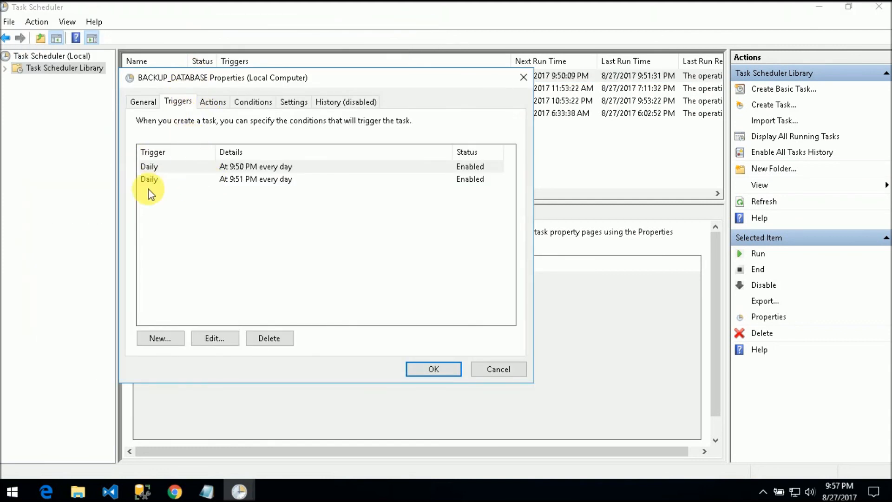
# Step: Inspect the options for a new trigger and for editing the 9:50 PM daily trigger, closing both without changes
pyautogui.click(160, 342)
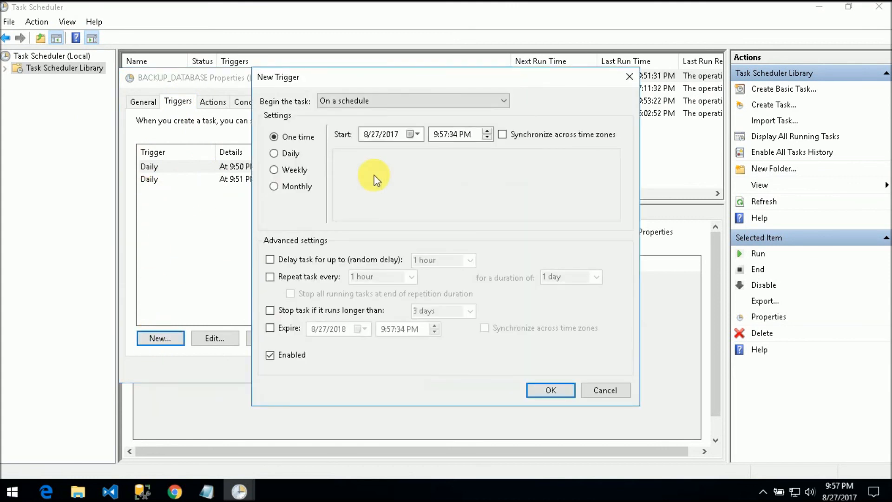
pyautogui.click(629, 76)
pyautogui.click(170, 177)
pyautogui.click(168, 167)
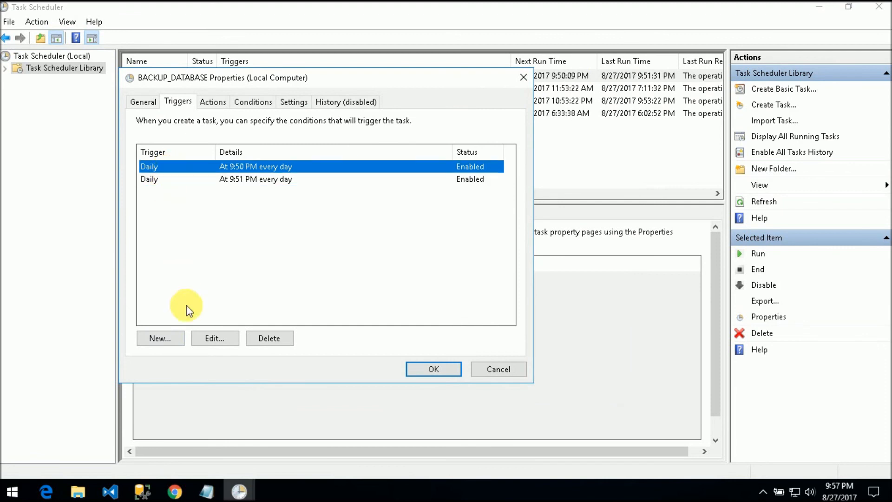
pyautogui.click(211, 337)
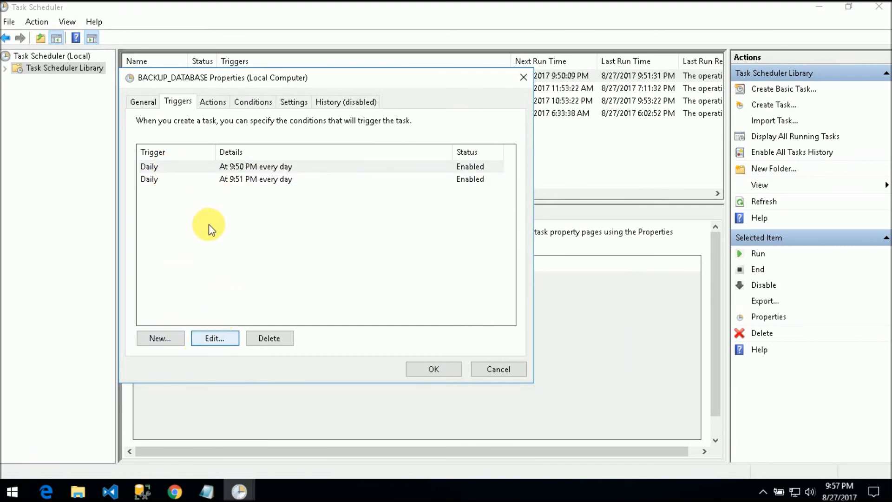
pyautogui.click(634, 76)
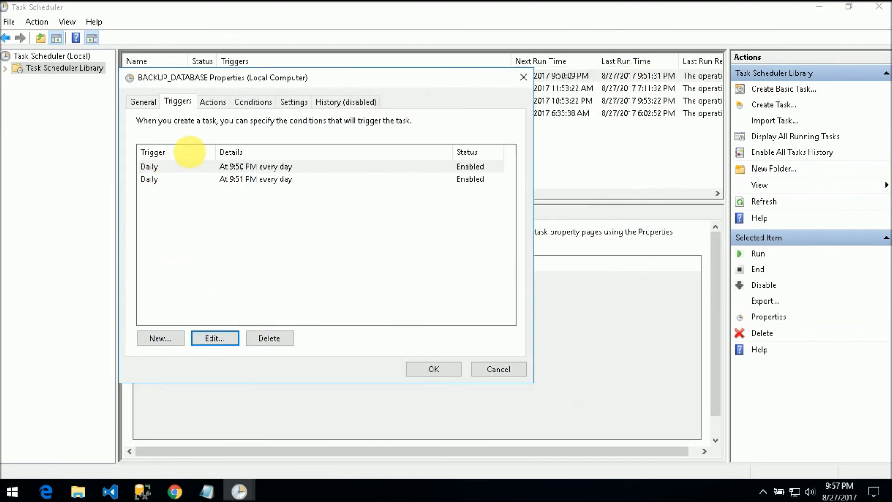
# Step: Examine the Start a program action of BACKUP_DATABASE and the dialog for a new action, cancelling without adding one
pyautogui.click(212, 102)
pyautogui.click(233, 168)
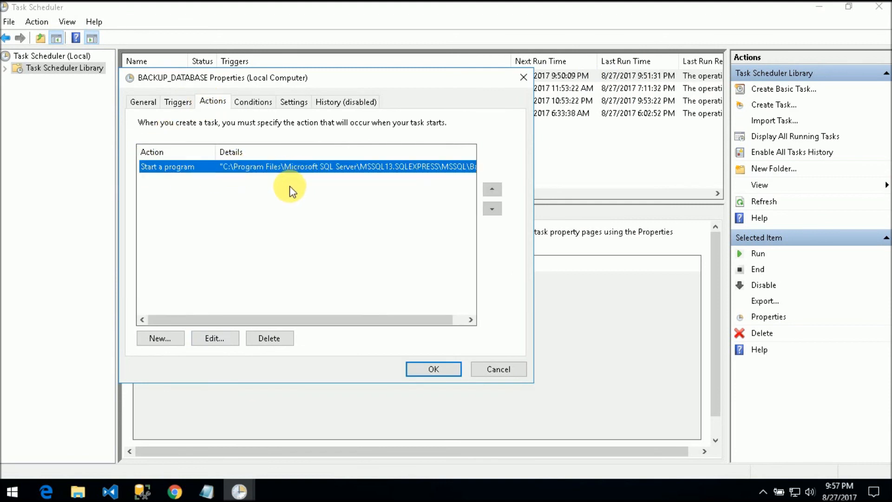
pyautogui.click(153, 342)
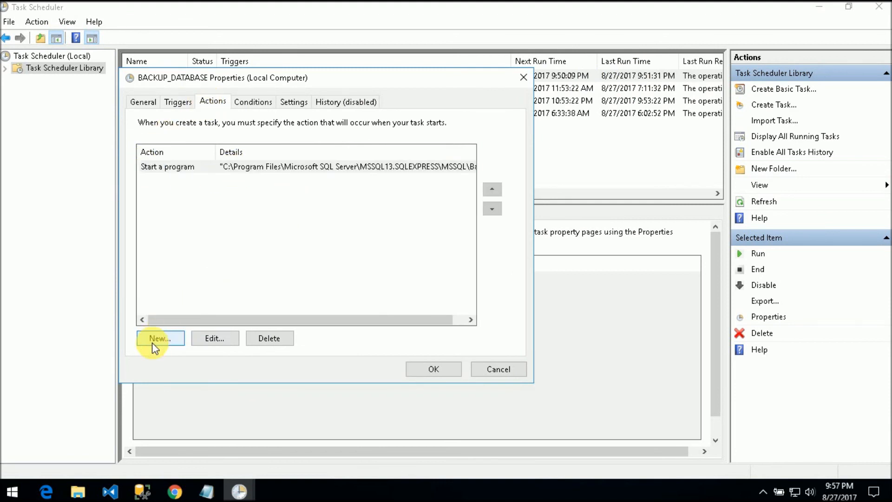
pyautogui.click(572, 382)
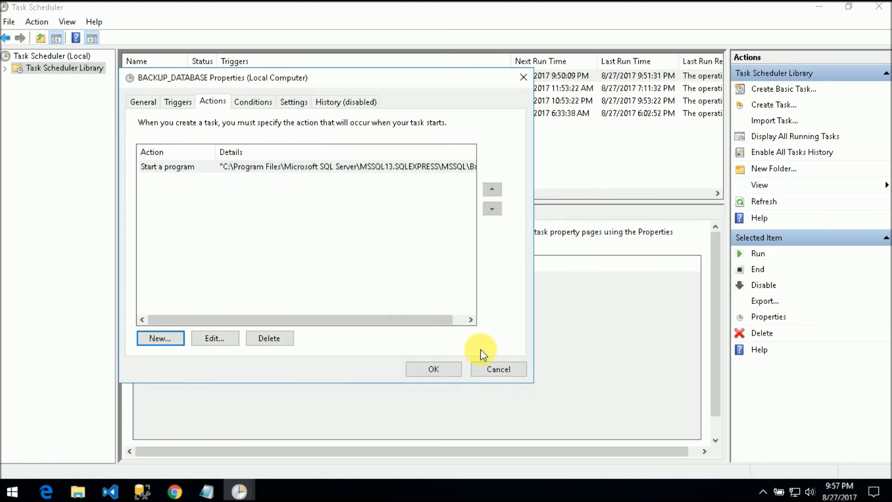
# Step: Review the conditions, settings and history of BACKUP_DATABASE, and close its properties without saving
pyautogui.click(265, 104)
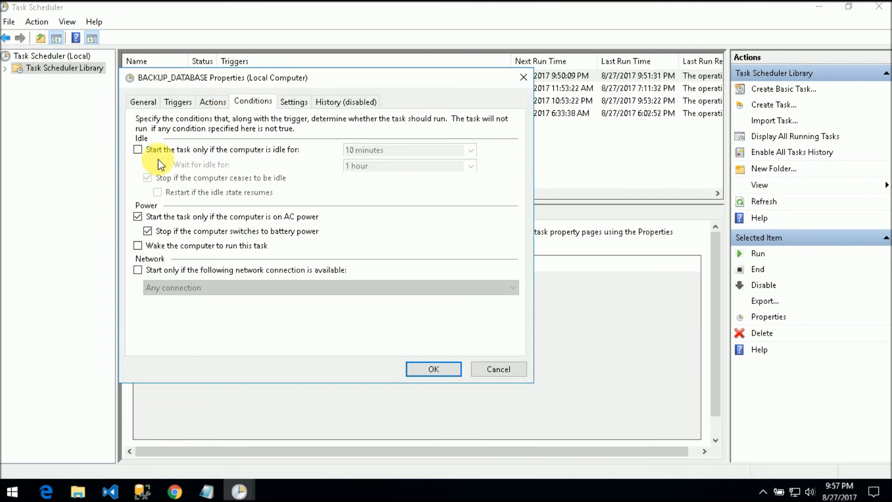
pyautogui.click(293, 101)
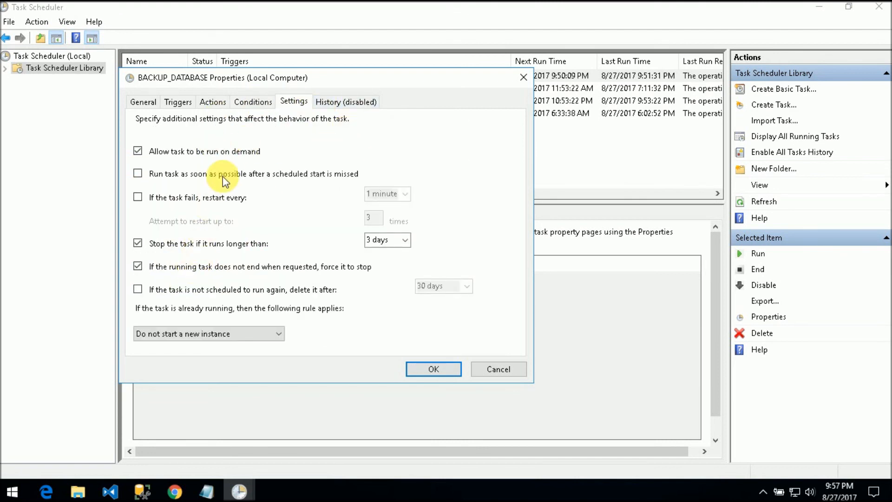
pyautogui.click(339, 99)
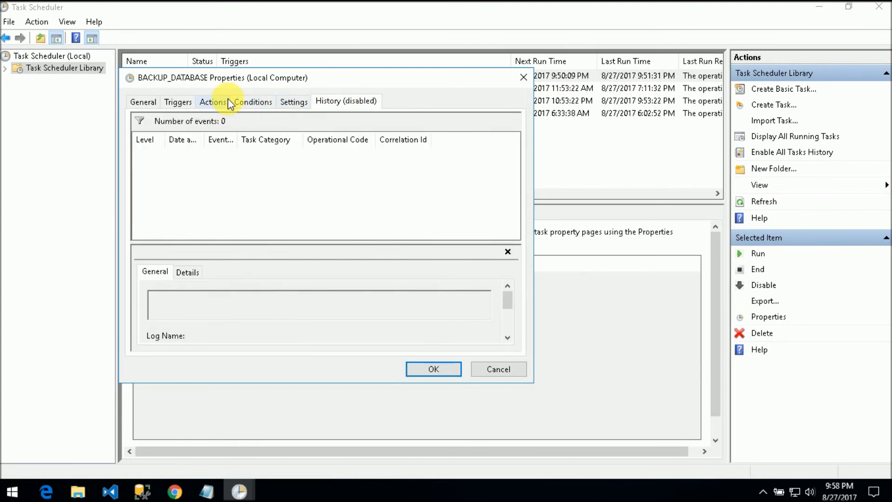
pyautogui.click(293, 101)
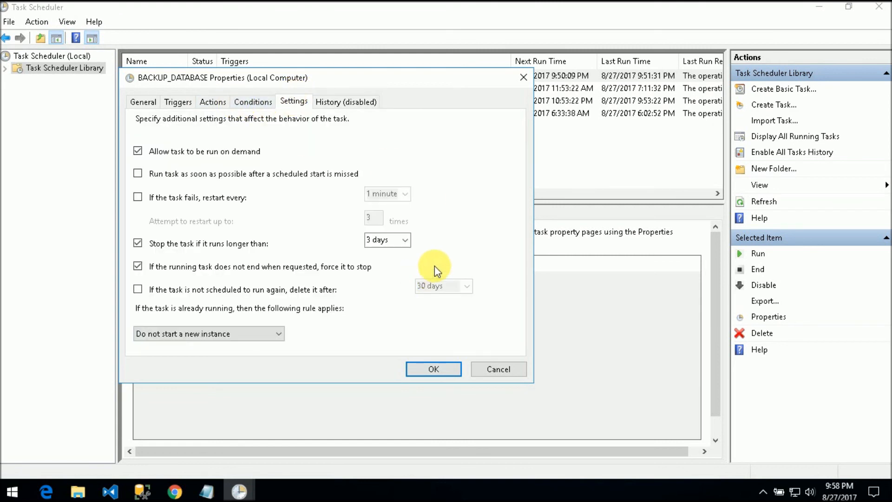
pyautogui.click(506, 371)
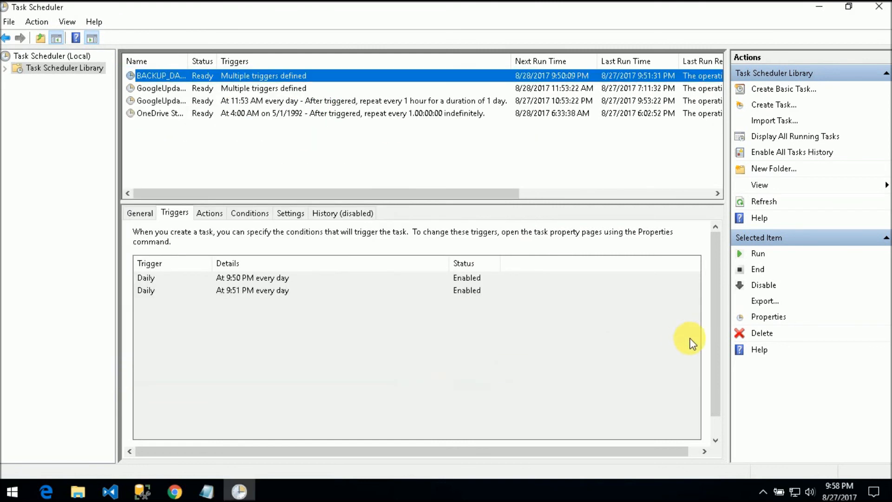